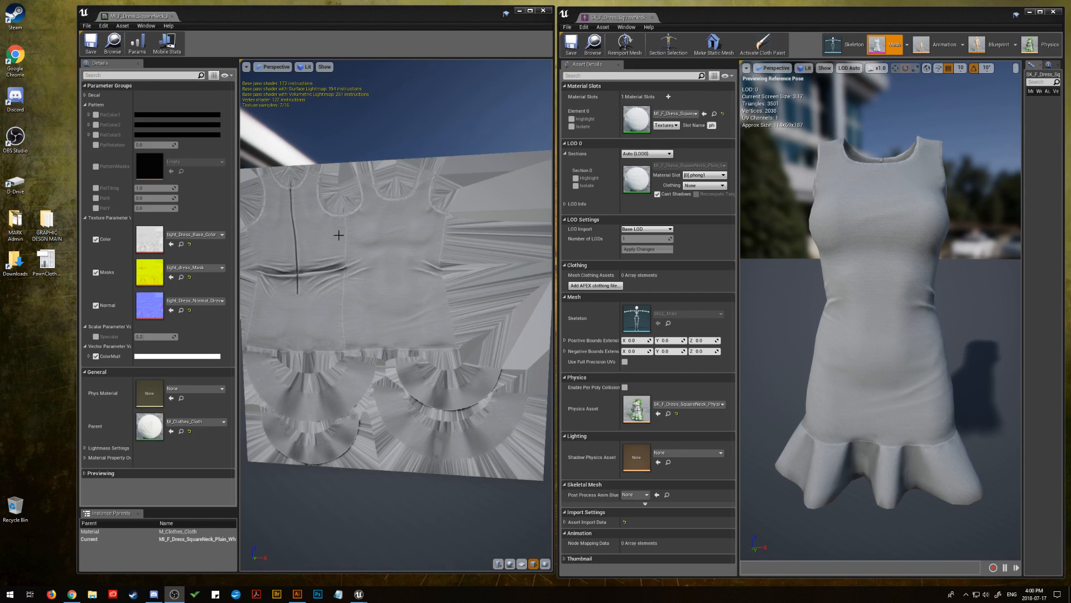
Assign the MI_F_Dress_SquareNeck_Plain_Black material instance to the dress's material slot and open it for editing
left_click_drag(360, 281, 443, 239)
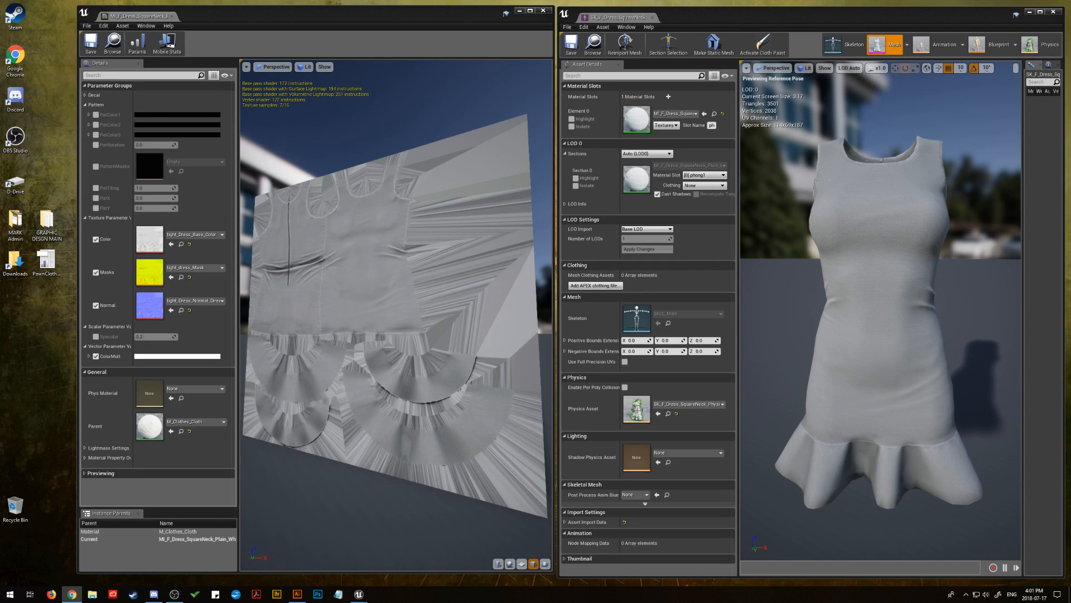
key("alt+Tab")
left_click_drag(1070, 159, 636, 117)
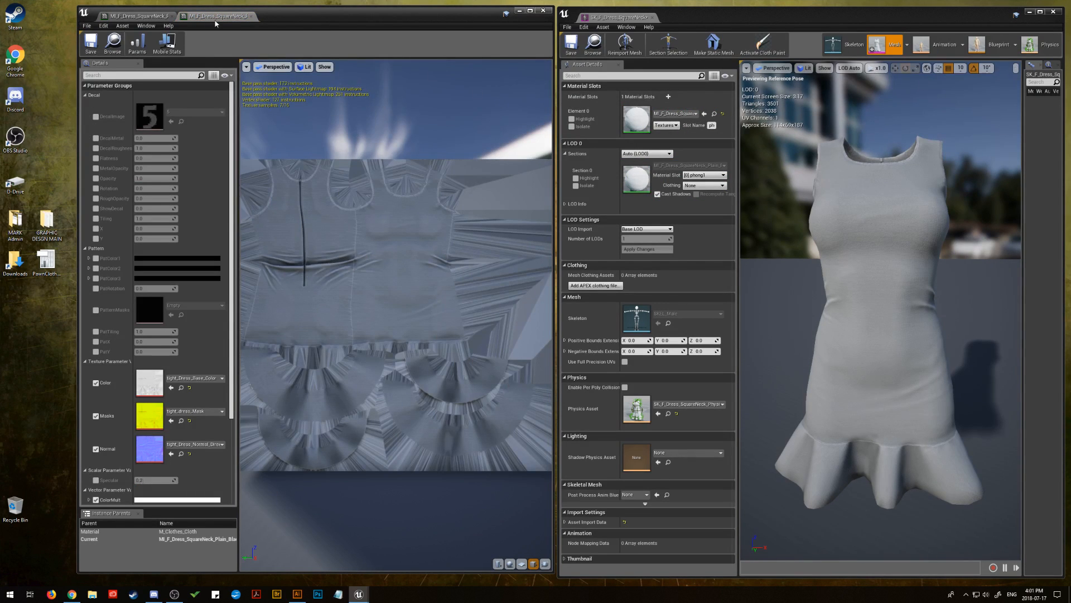
left_click_drag(311, 212, 260, 298)
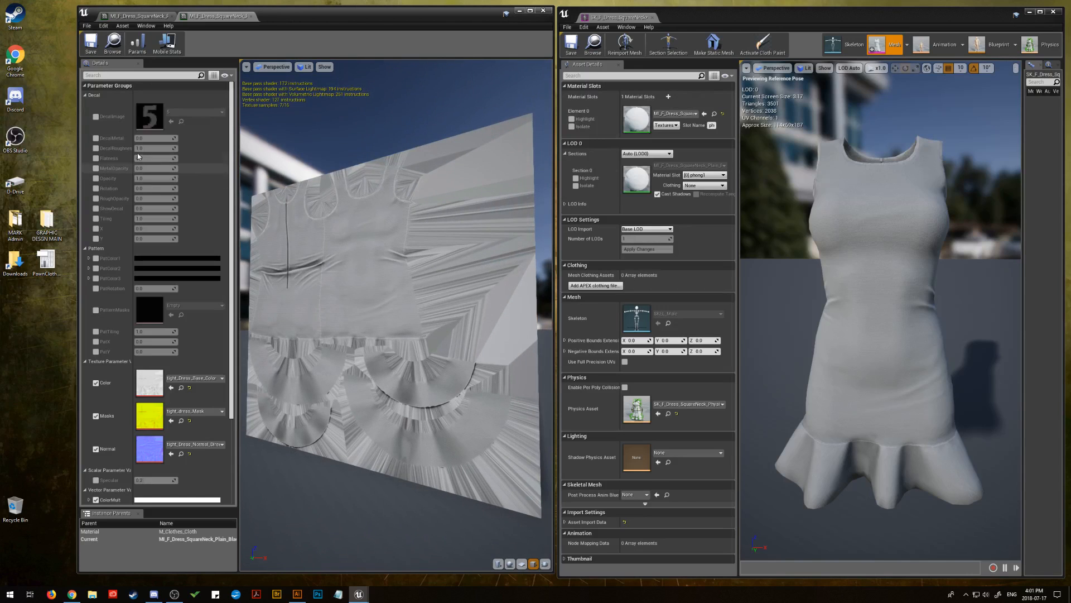
Darken the black instance's ColorMult to a neutral near-black with a value of 0.083333, check the preview, and save the instance
left_click(184, 500)
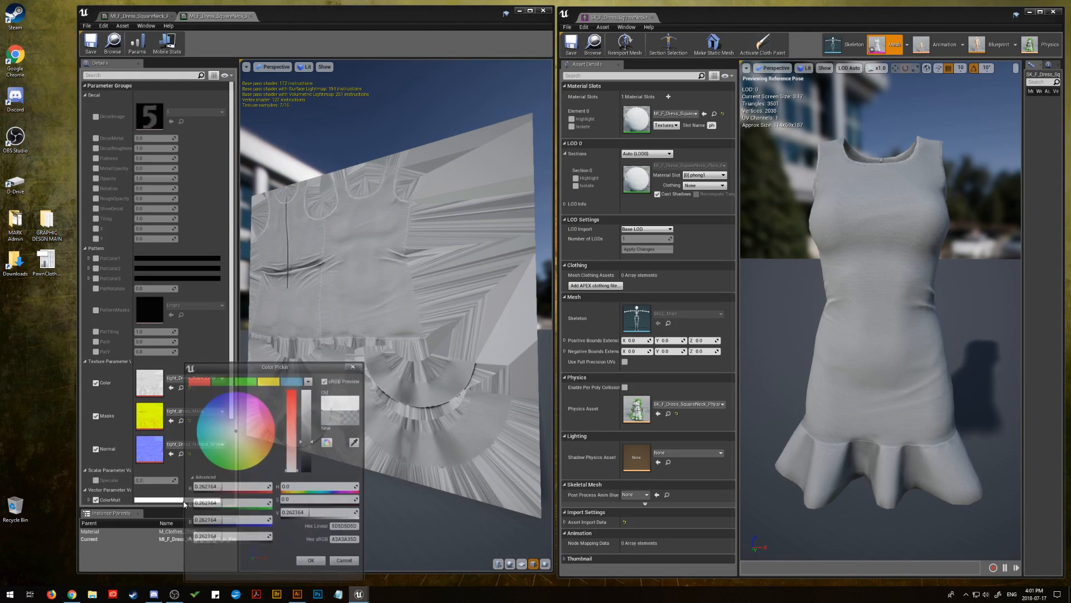
left_click(309, 465)
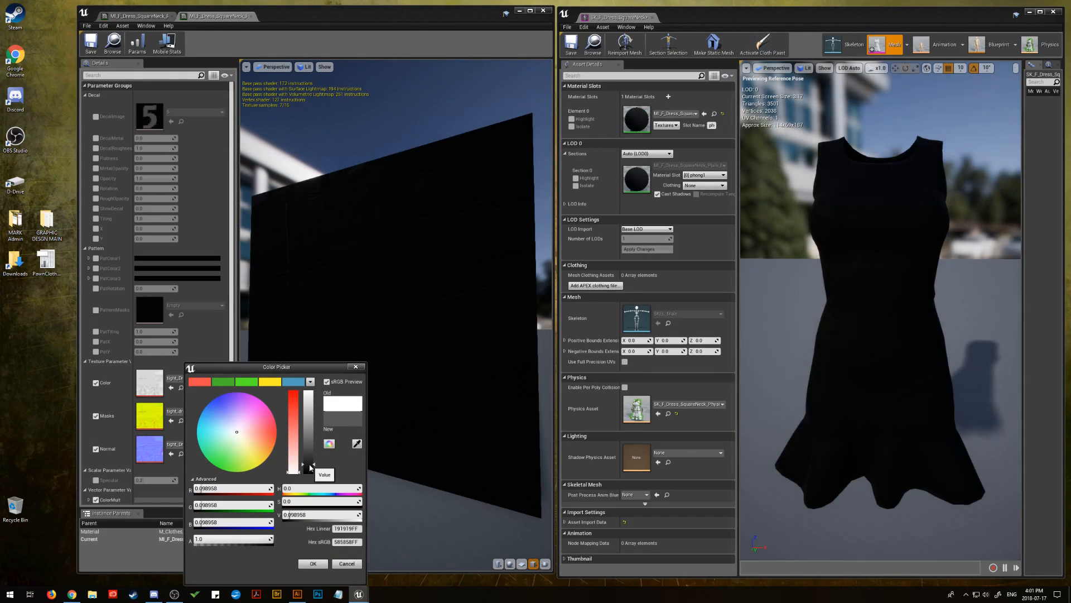
left_click_drag(310, 468, 308, 471)
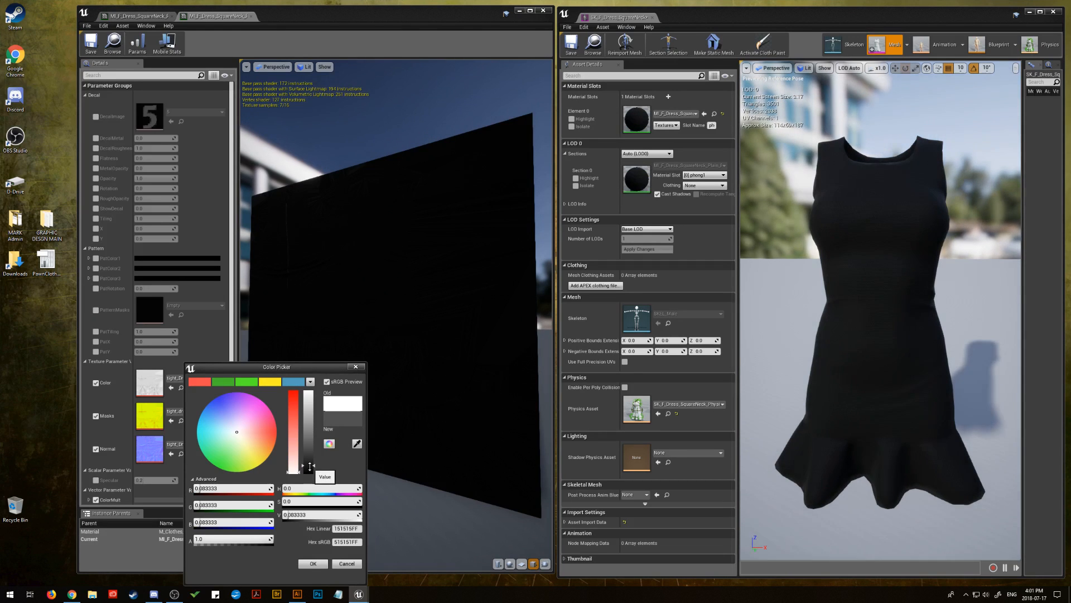
left_click(313, 563)
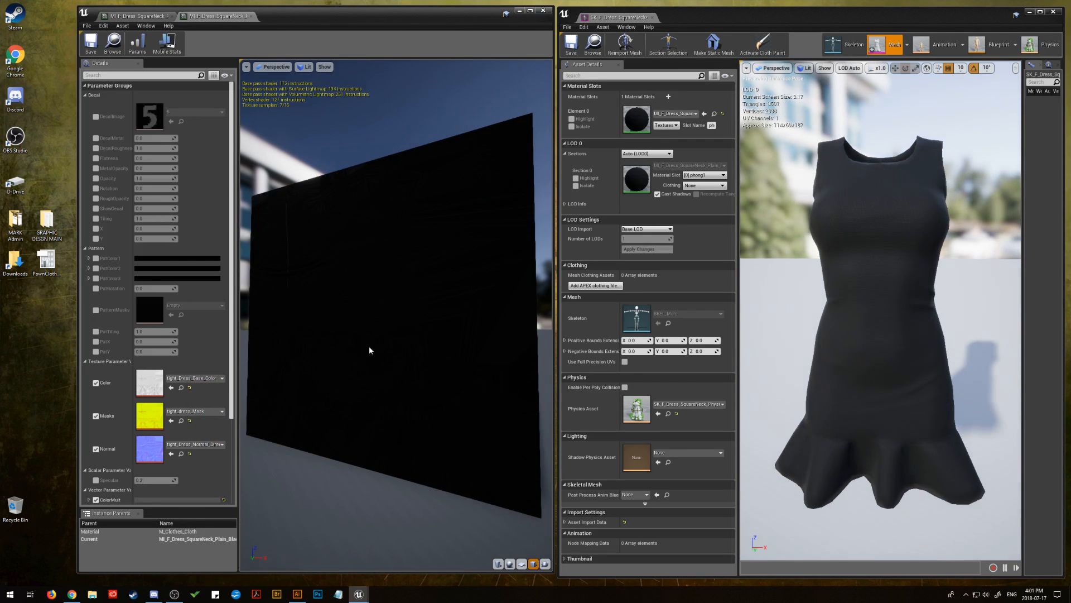
left_click_drag(371, 352, 391, 383)
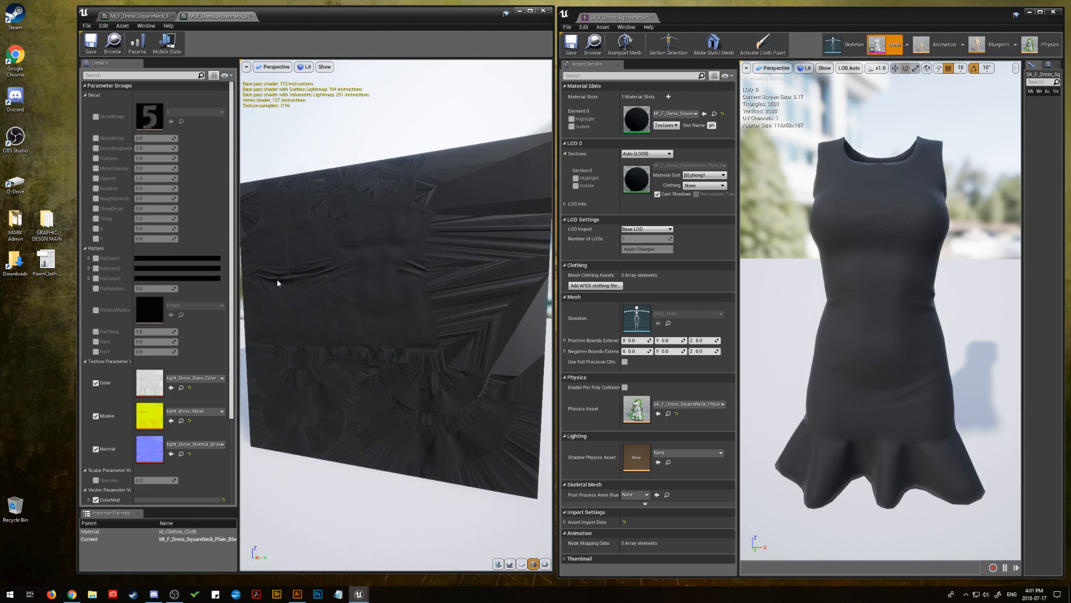
mouse_move(277, 283)
left_mouse_down()
mouse_move(251, 280)
mouse_move(399, 267)
mouse_move(283, 278)
left_mouse_up()
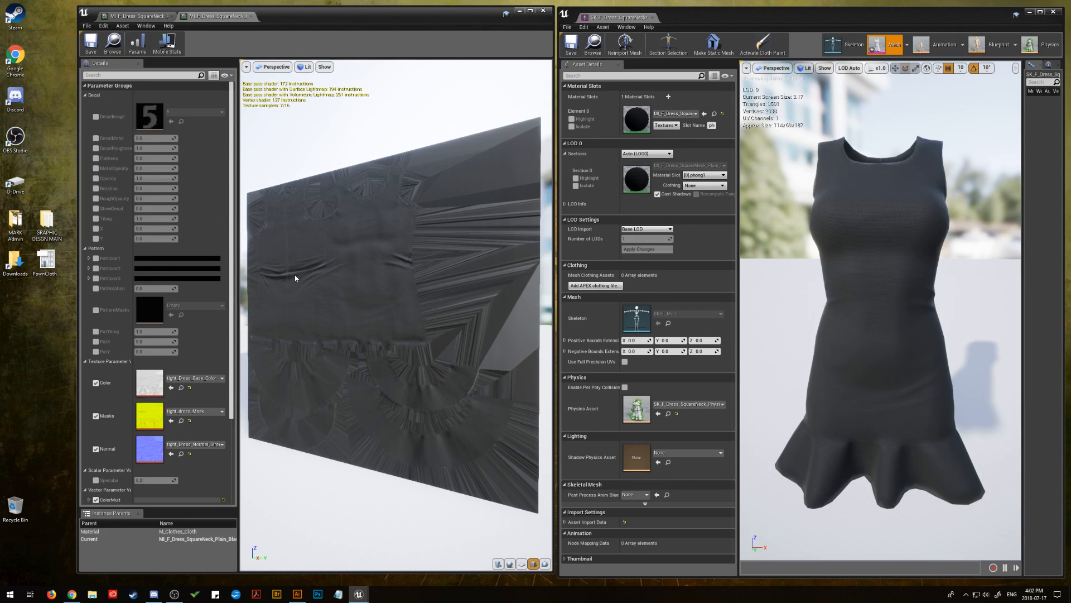
left_click(97, 51)
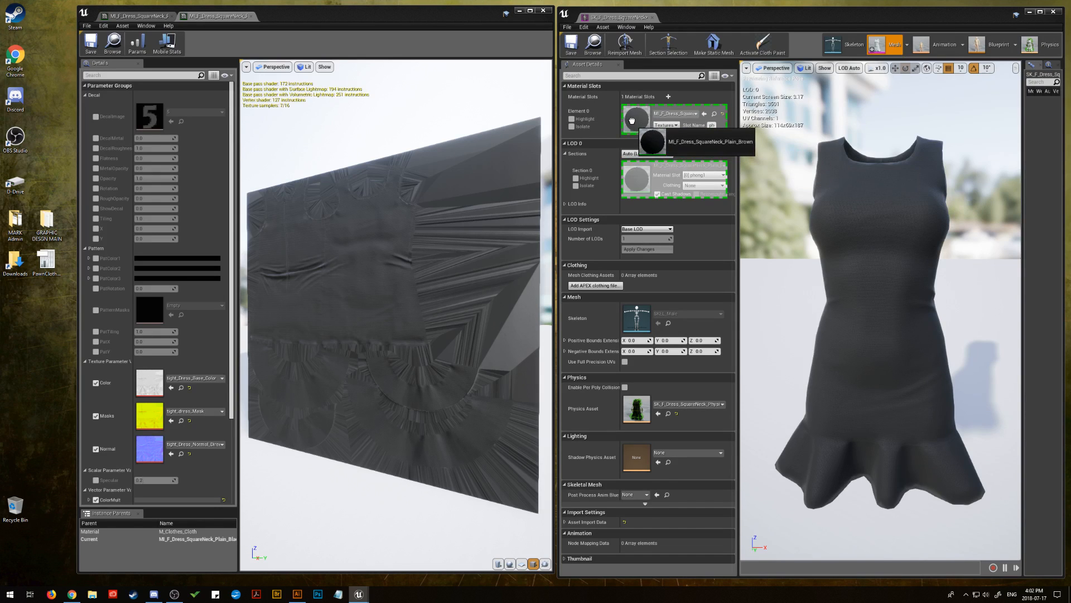
Assign MI_F_Dress_SquareNeck_Plain_Brown to the dress's material slot and open it with the Decal and Pattern groups collapsed
double_click(641, 129)
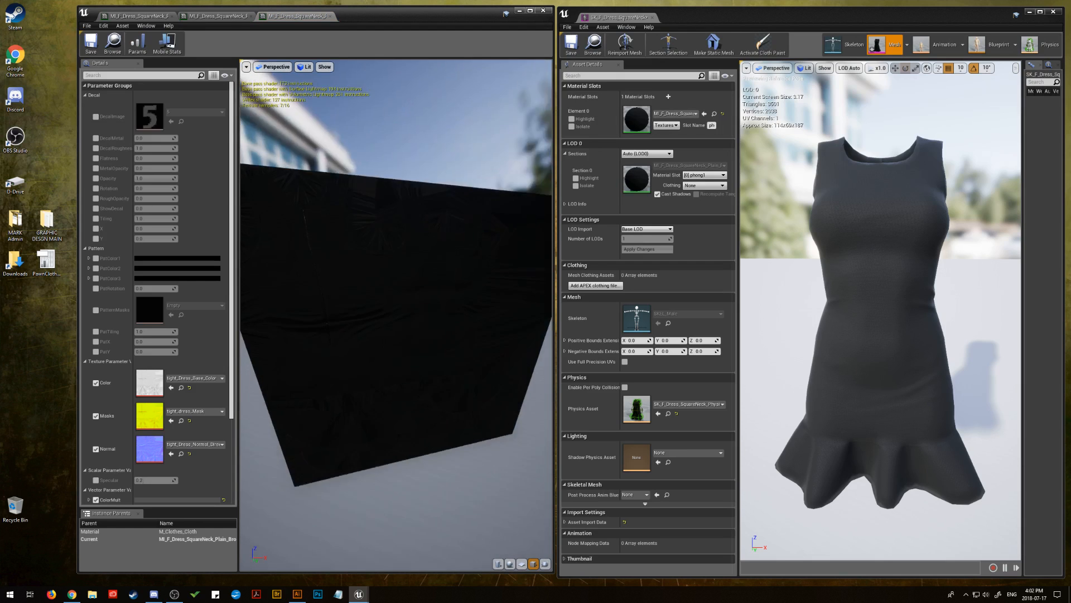
left_click_drag(396, 315, 458, 270)
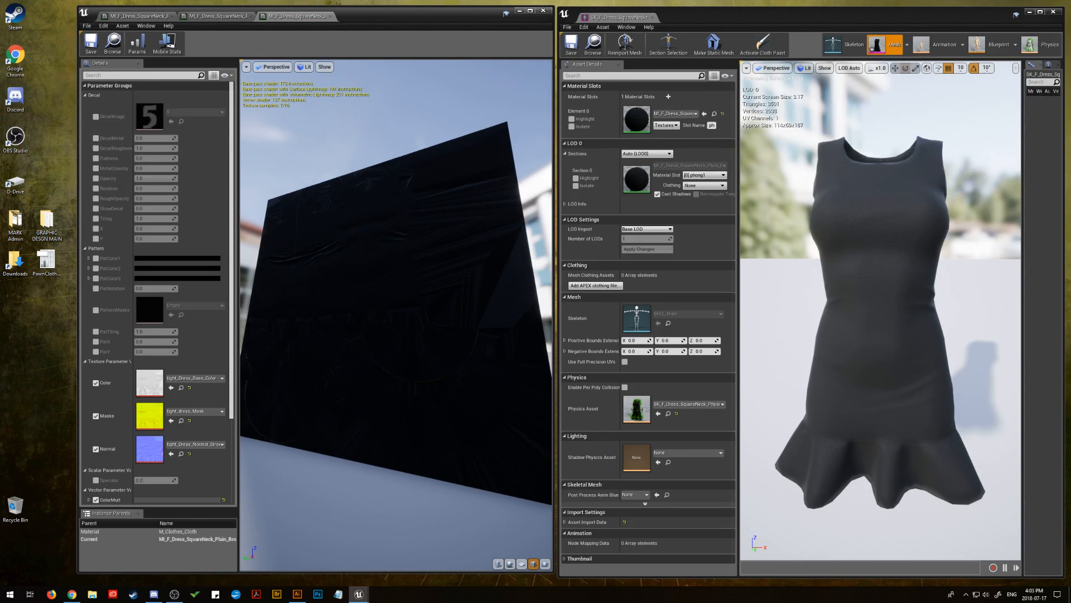
left_click(85, 95)
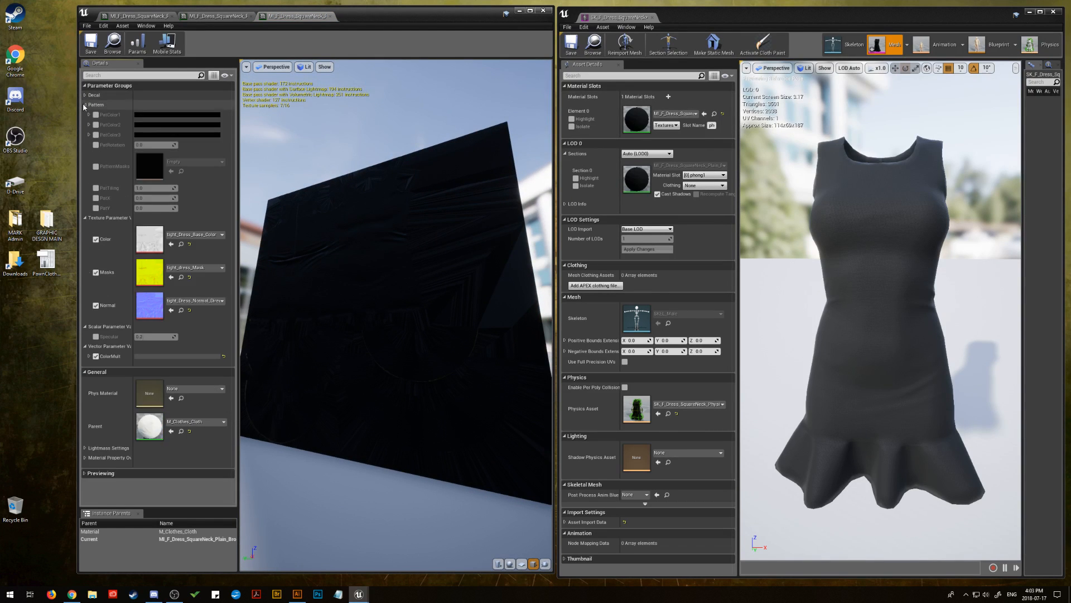
left_click(85, 104)
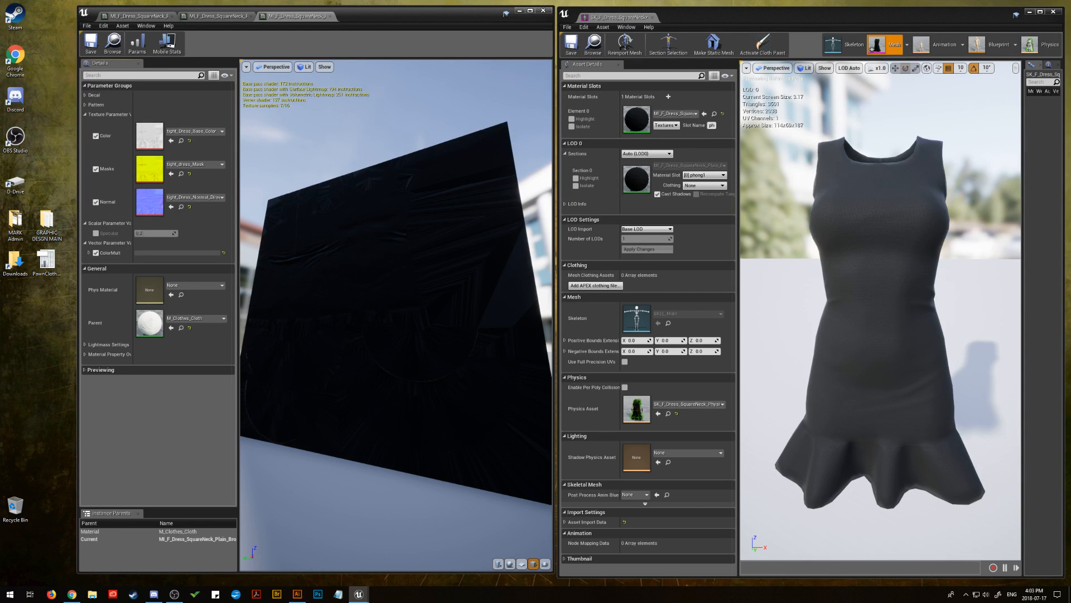
Copy the reference colour's hex code from the other window and set ColorMult's sRGB hex to 6050DCFF
key("alt+Tab")
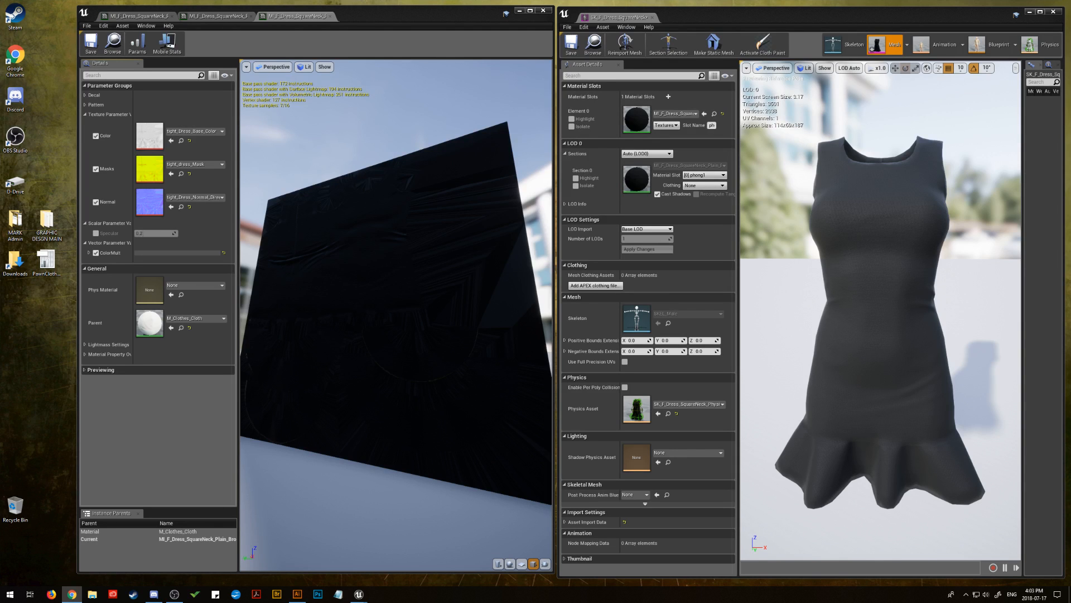
key("alt+Tab")
left_click(184, 253)
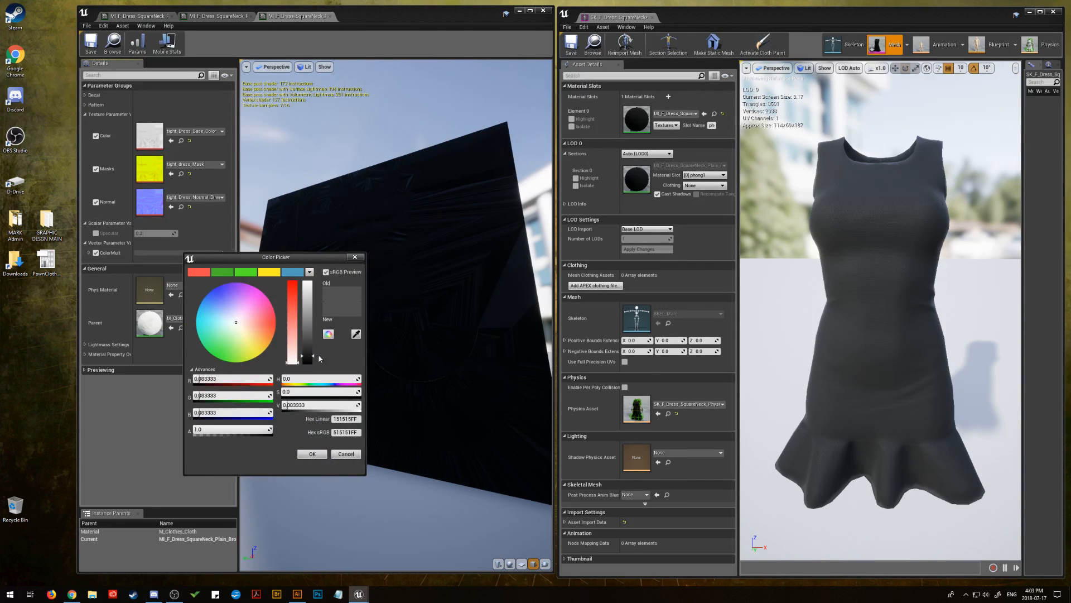
right_click(351, 432)
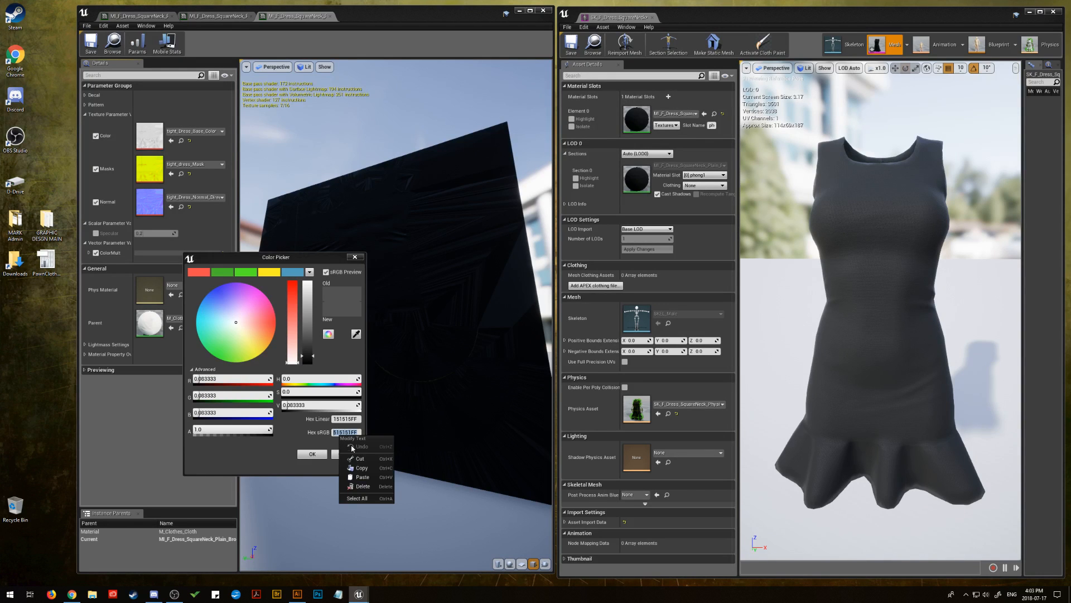
left_click(363, 477)
left_click(313, 454)
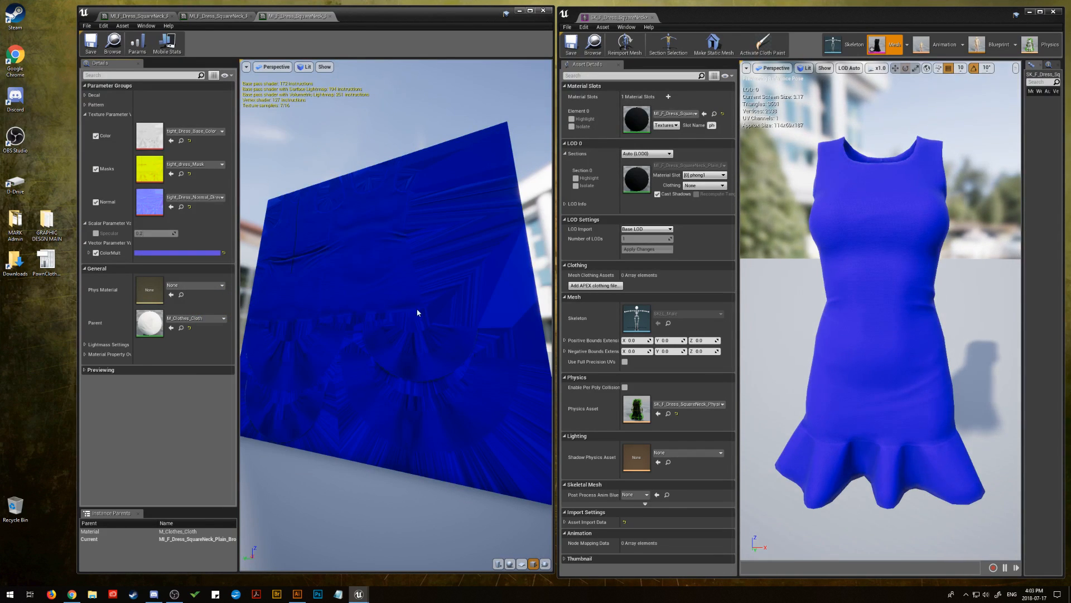
Soften ColorMult to a less saturated blue with hue about 238 and saturation about 0.59
left_click_drag(421, 317, 457, 329)
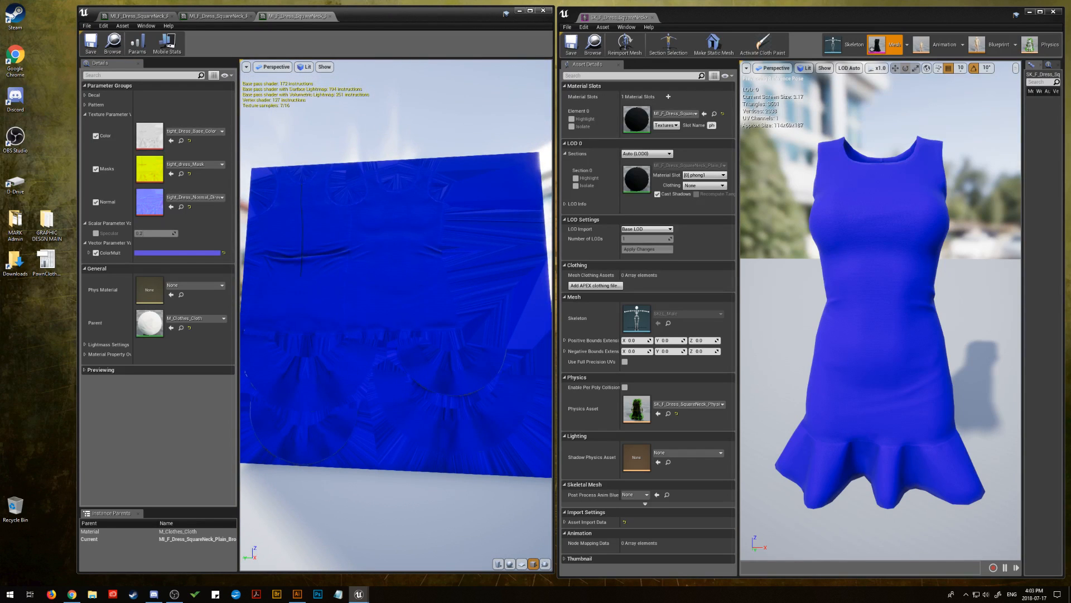
left_click(200, 256)
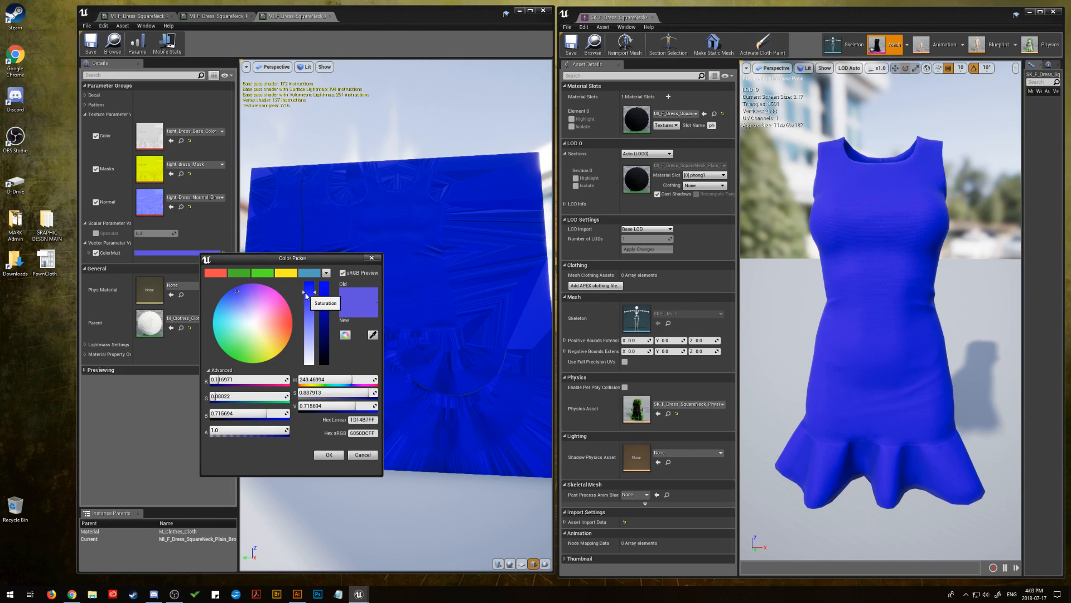
left_click_drag(309, 292, 304, 316)
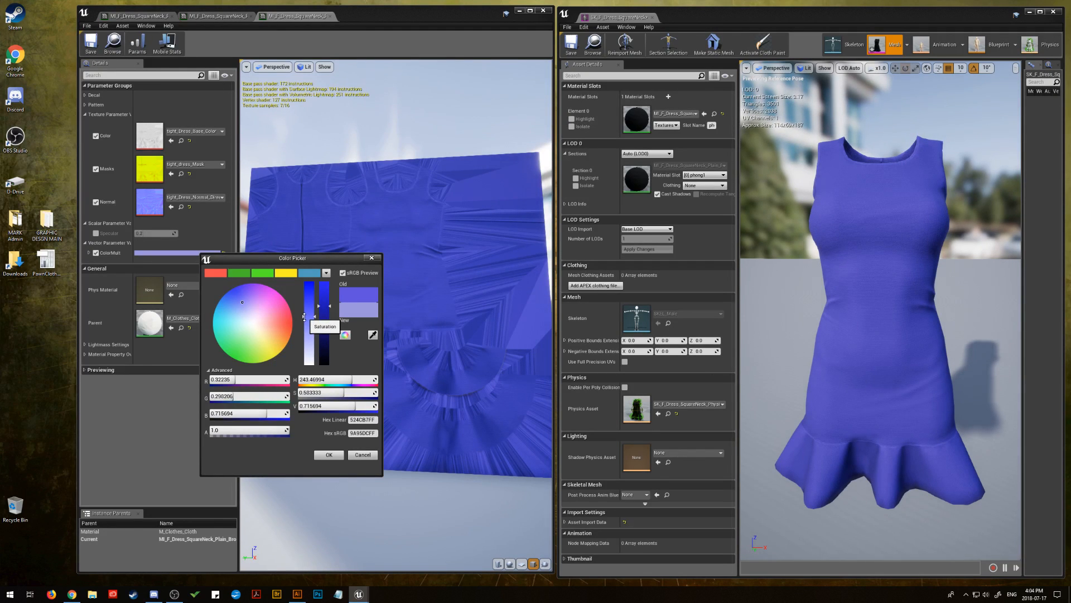
left_click_drag(242, 302, 240, 305)
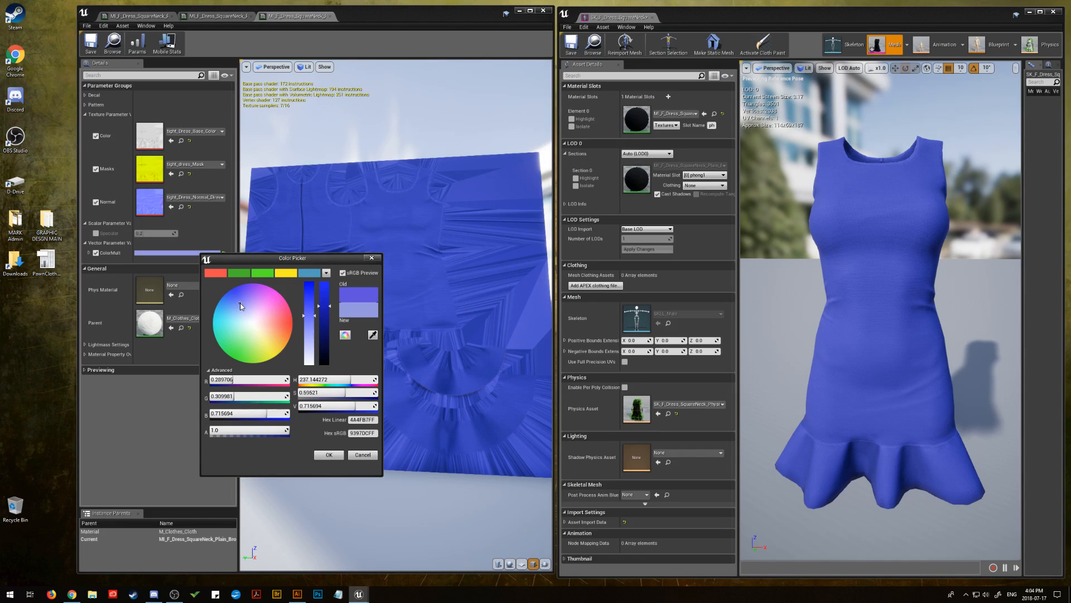
left_click(334, 453)
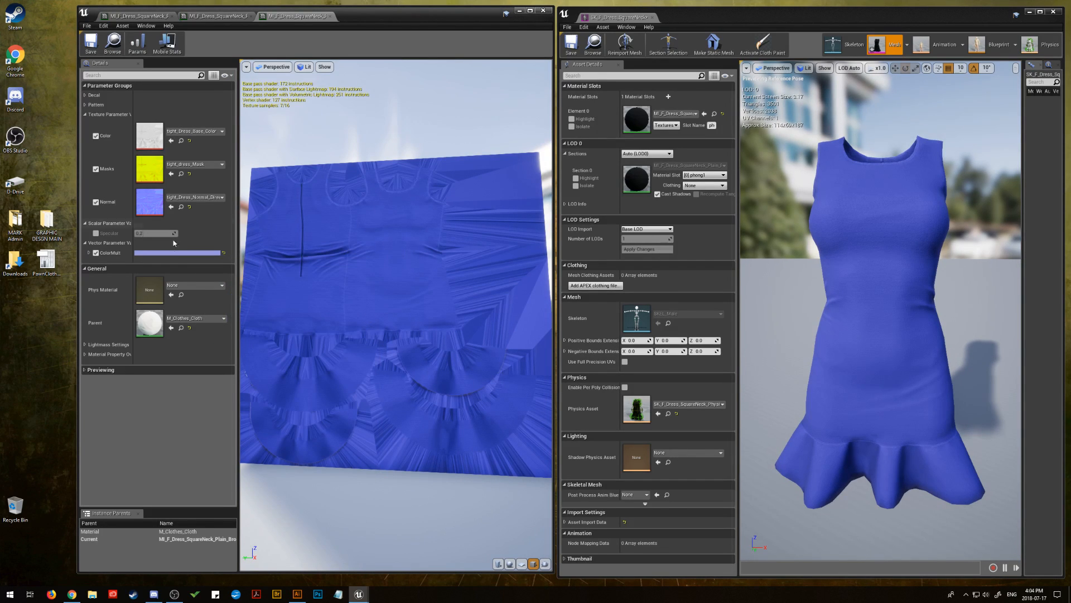
Set ColorMult's value to about 0.74 and its saturation to about 0.77, and save the material instance
left_click(174, 253)
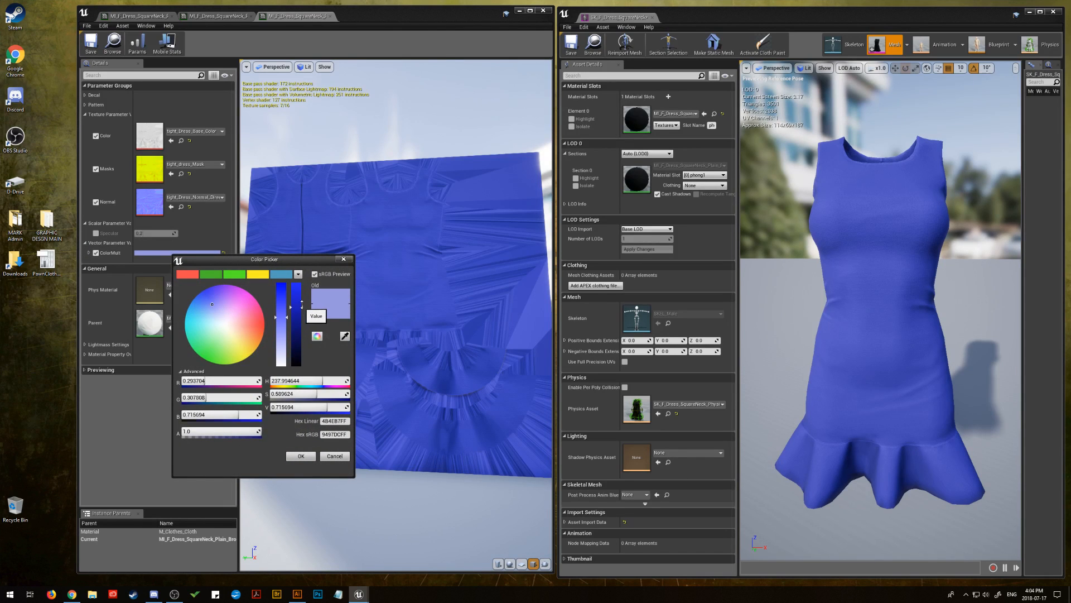
left_click_drag(302, 304, 286, 309)
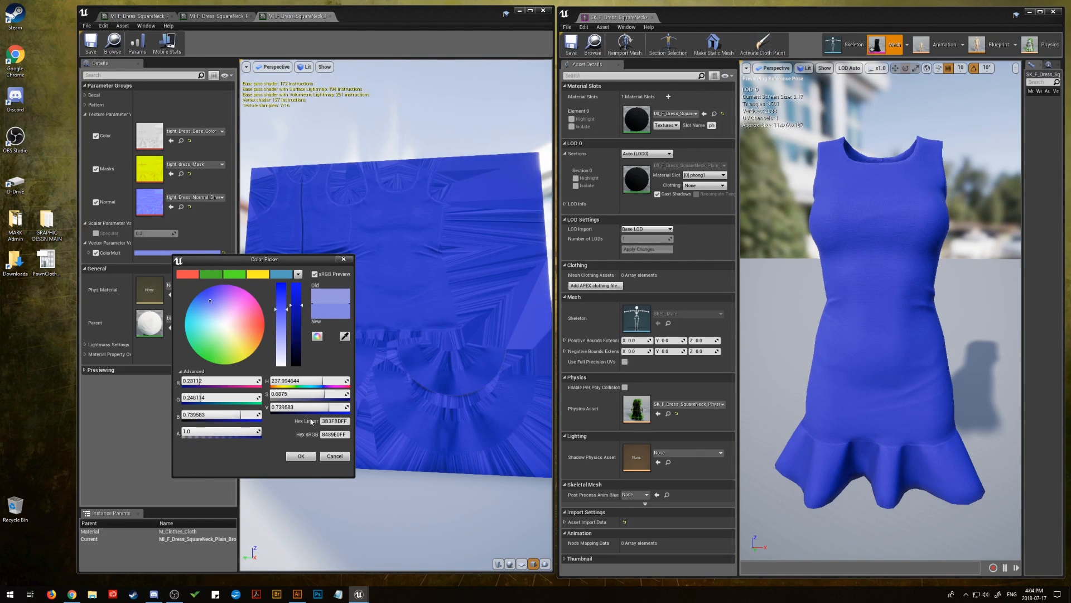
left_click(276, 308)
left_click_drag(276, 308, 275, 296)
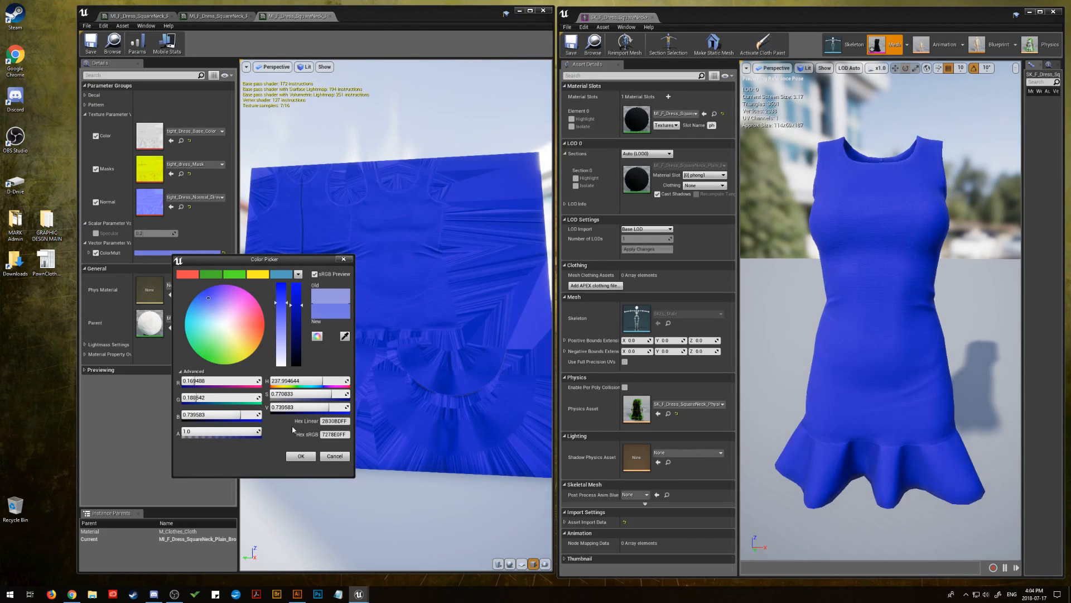
left_click(301, 456)
mouse_move(342, 291)
left_mouse_down()
mouse_move(357, 352)
mouse_move(352, 293)
mouse_move(342, 292)
left_mouse_up()
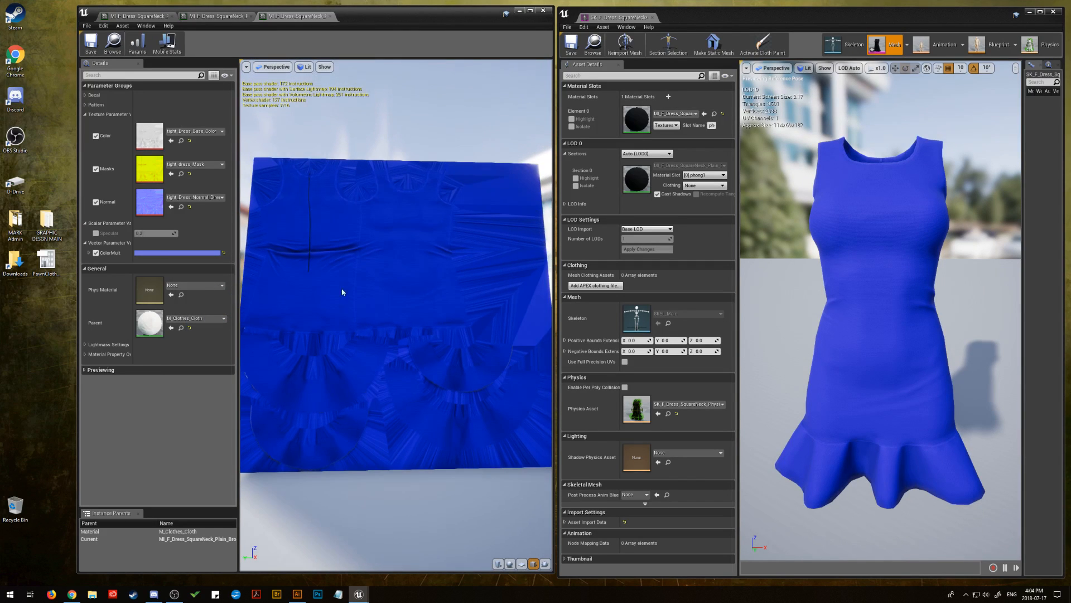
left_click(91, 42)
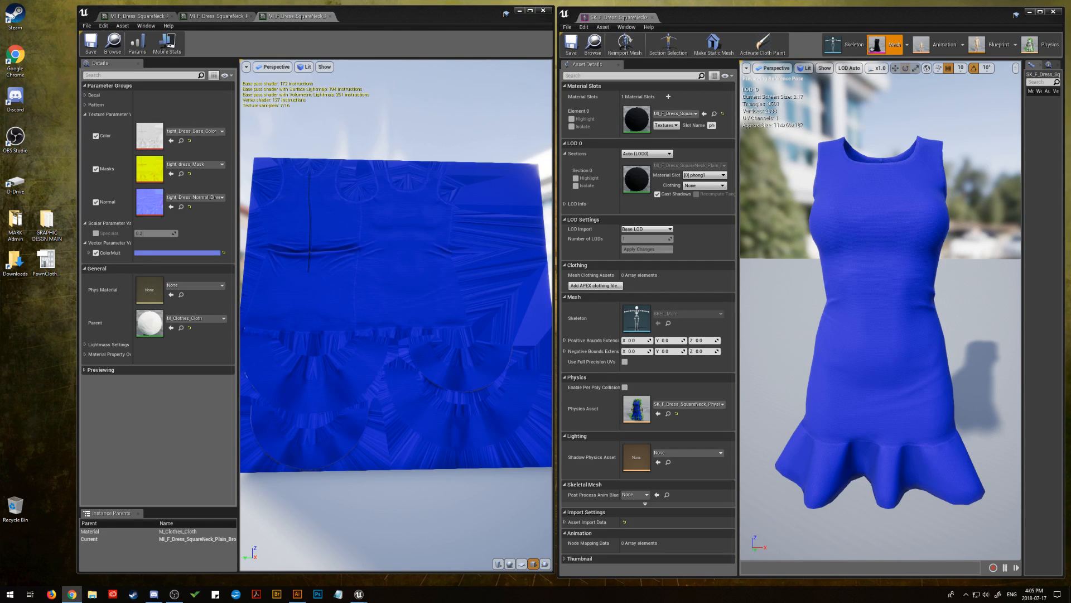
Assign the MI_F_Dress_SquareNeck_Plain_Blue instance to the dress's material slot and open it with the Decal and Pattern groups collapsed
left_click_drag(648, 129, 635, 119)
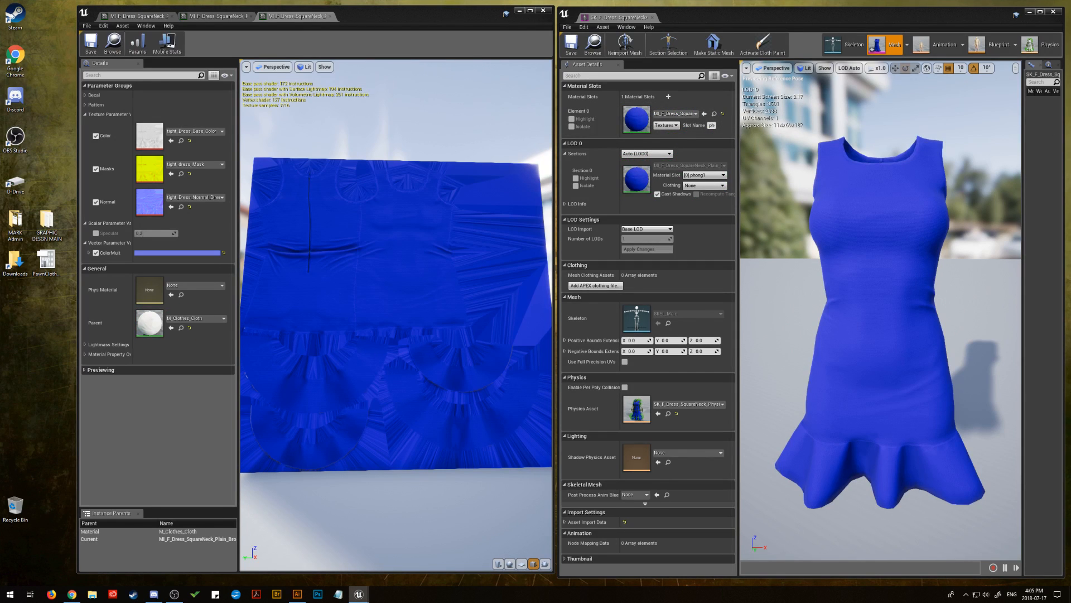
double_click(636, 119)
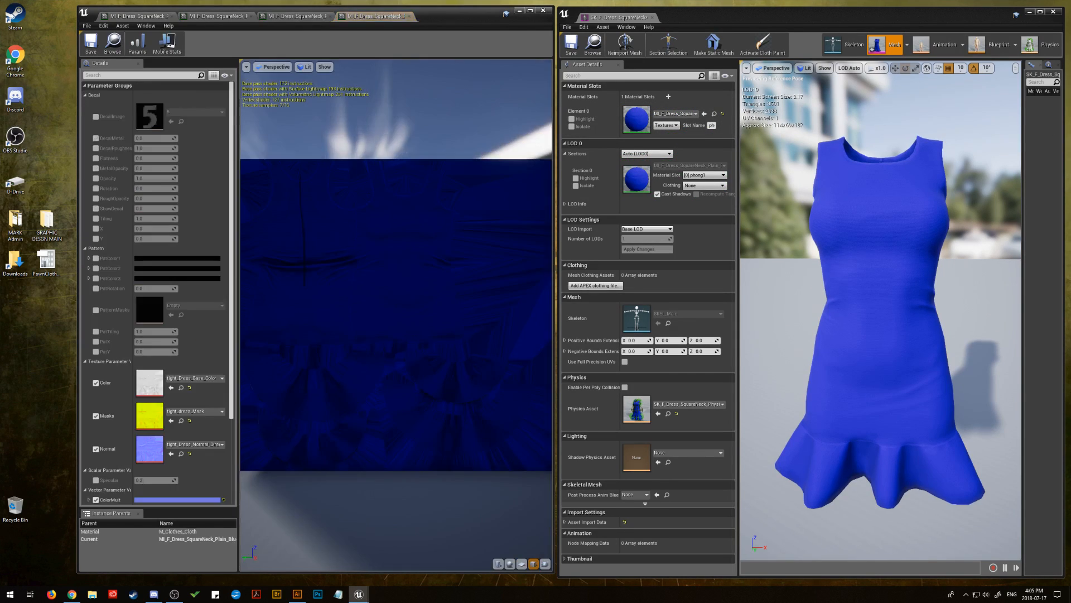
left_click(85, 95)
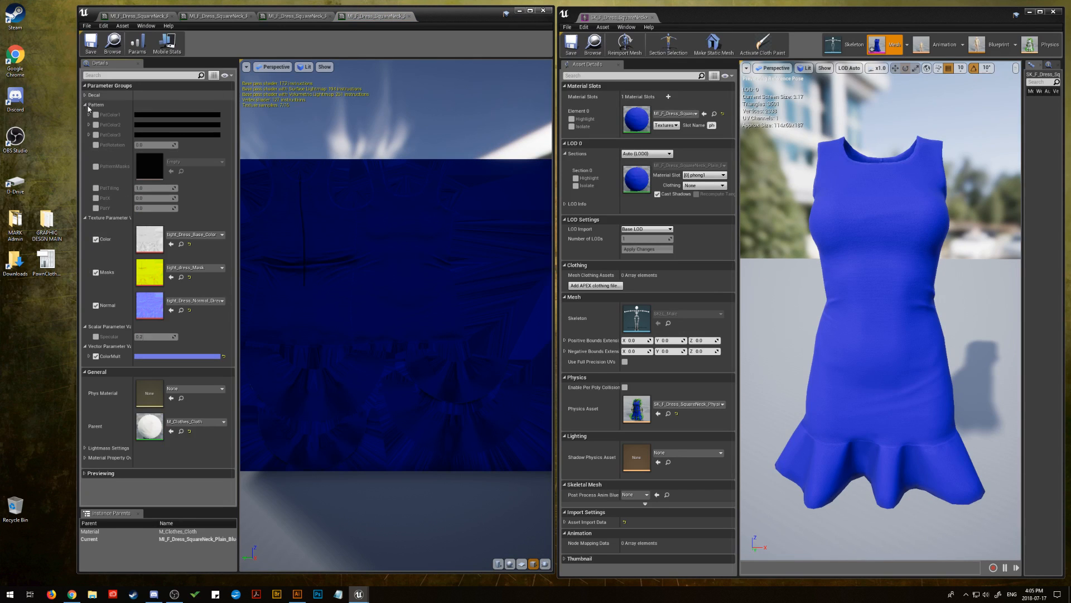
left_click(84, 104)
Paste the copied light blue hex code as ColorMult's sRGB value in the blue instance and inspect the preview plane
left_click(172, 255)
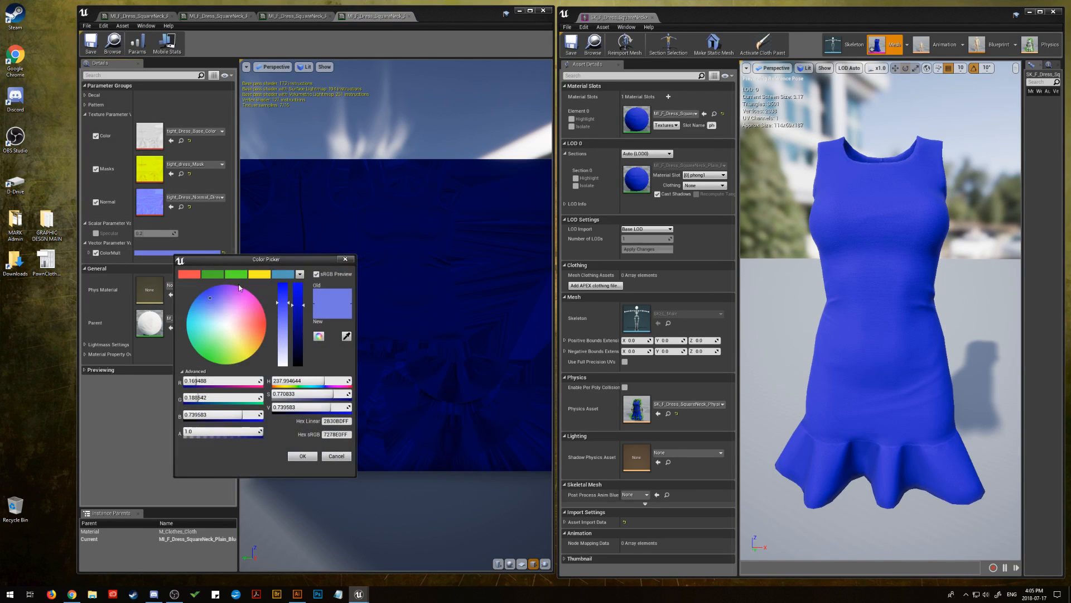
right_click(341, 434)
left_click(351, 478)
left_click(302, 457)
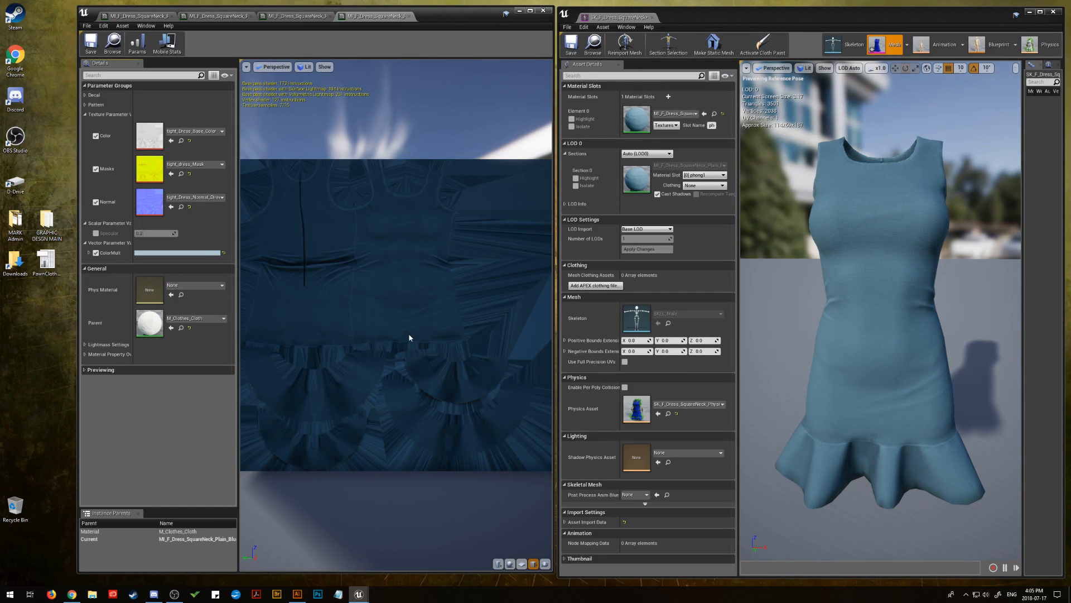
left_click_drag(406, 333, 354, 335)
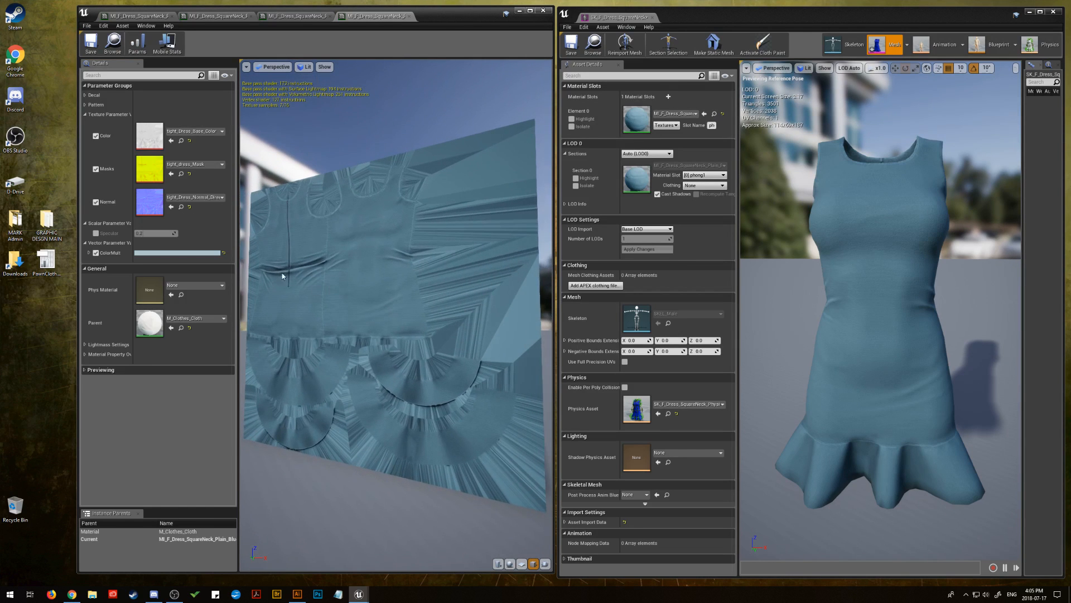
Adjust the blue instance's ColorMult to a saturation of about 0.42 and a value of about 0.80
left_click(173, 254)
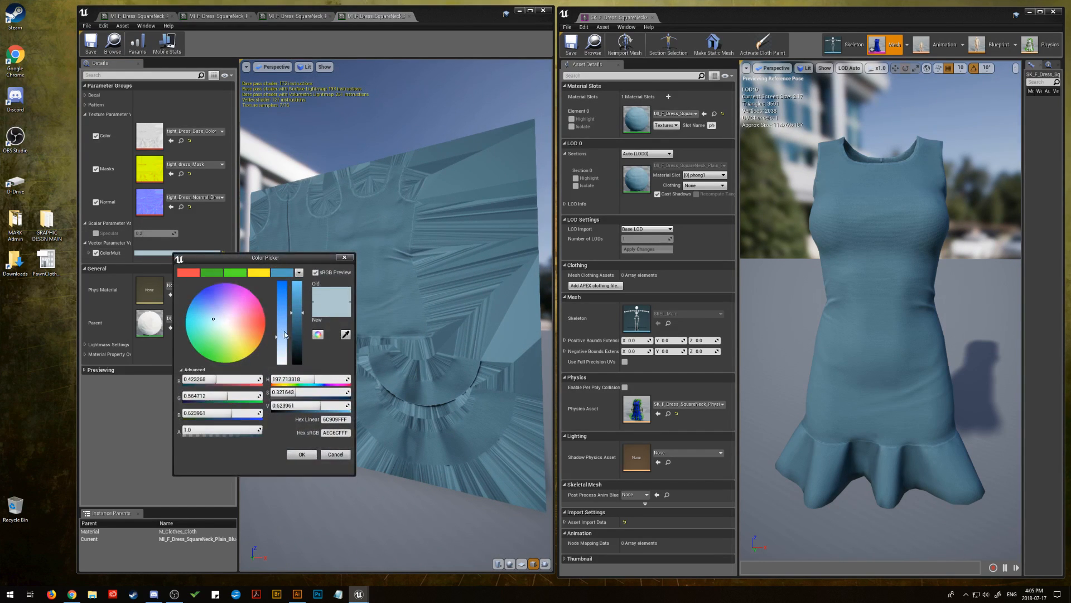
left_click_drag(289, 340, 301, 298)
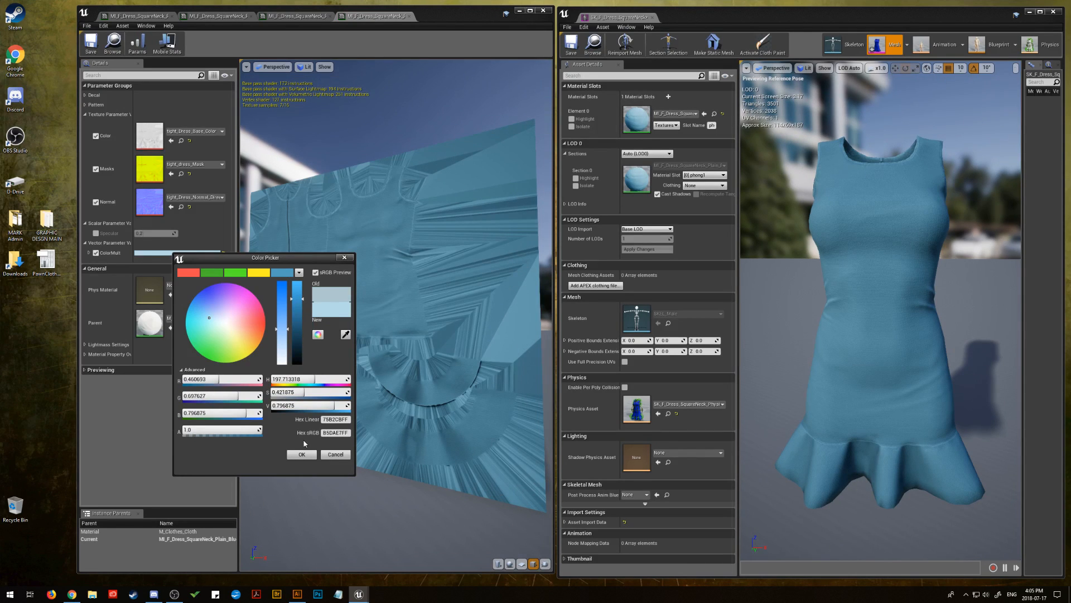
left_click(302, 454)
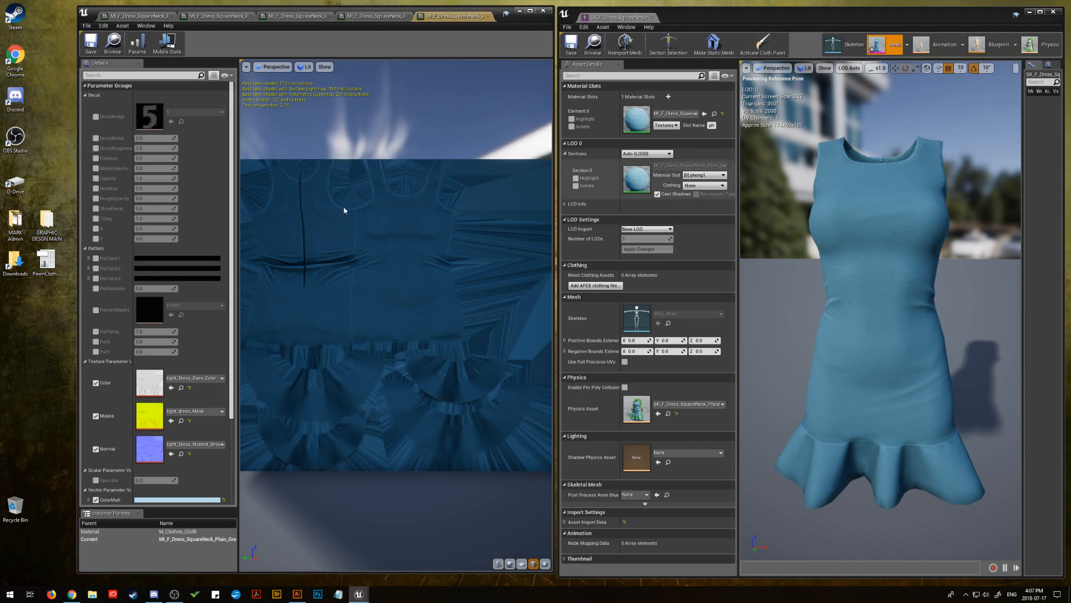
Collapse the Decal and Pattern groups in the plain green instance and paste the copied green hex code as ColorMult's sRGB value
left_click_drag(345, 208, 519, 226)
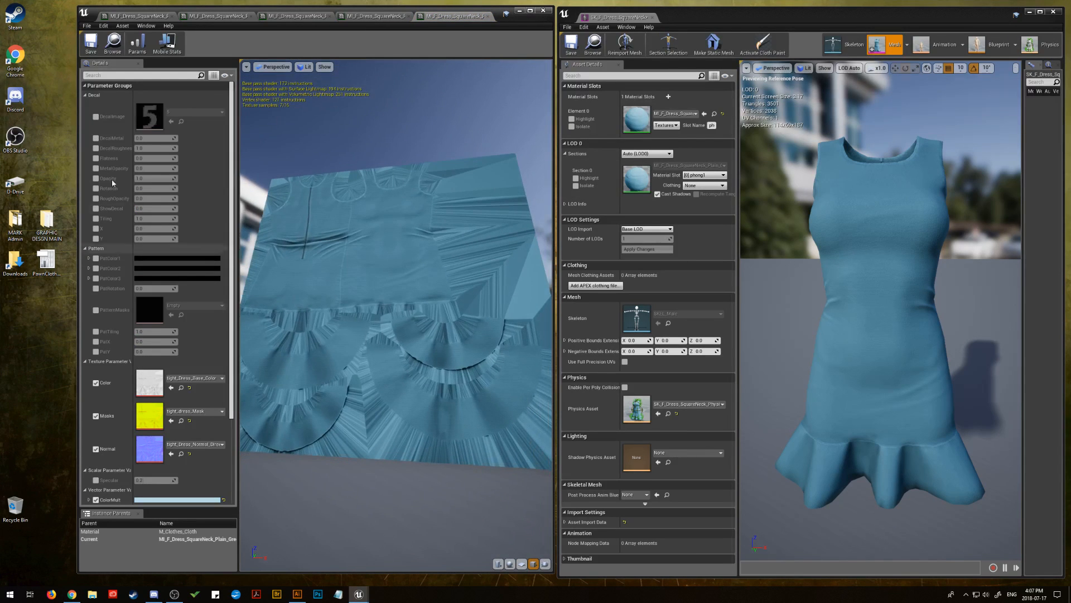
left_click(86, 97)
left_click(86, 105)
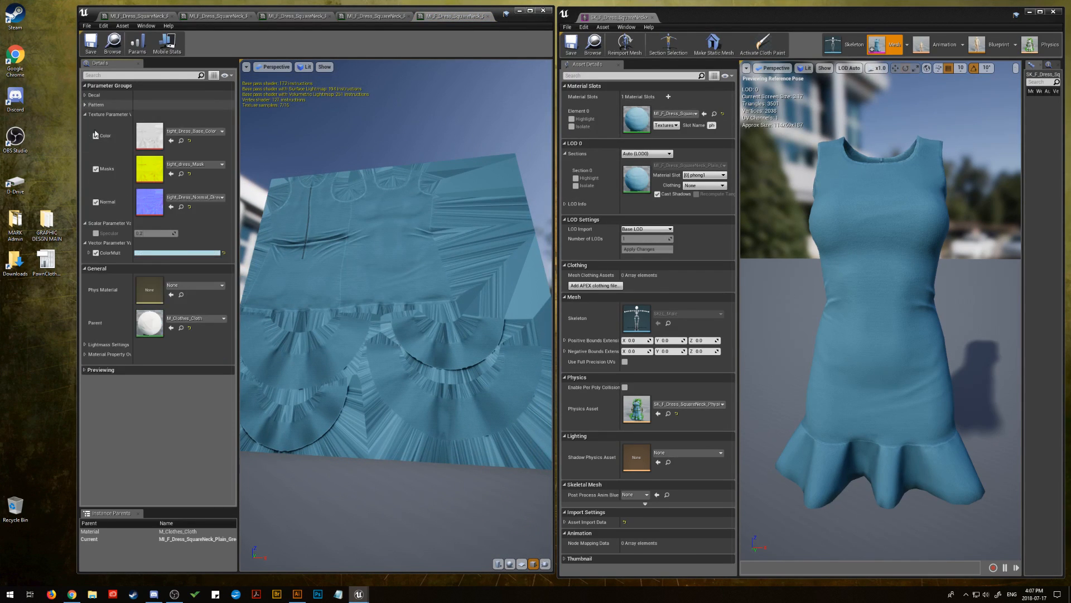
left_click(167, 252)
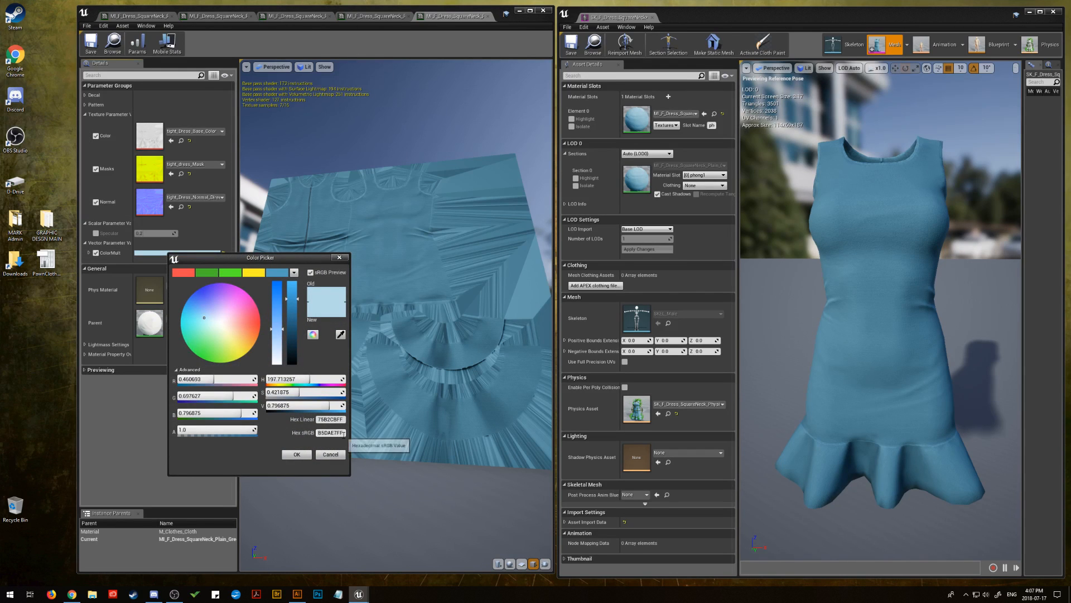
left_click(327, 433)
right_click(327, 434)
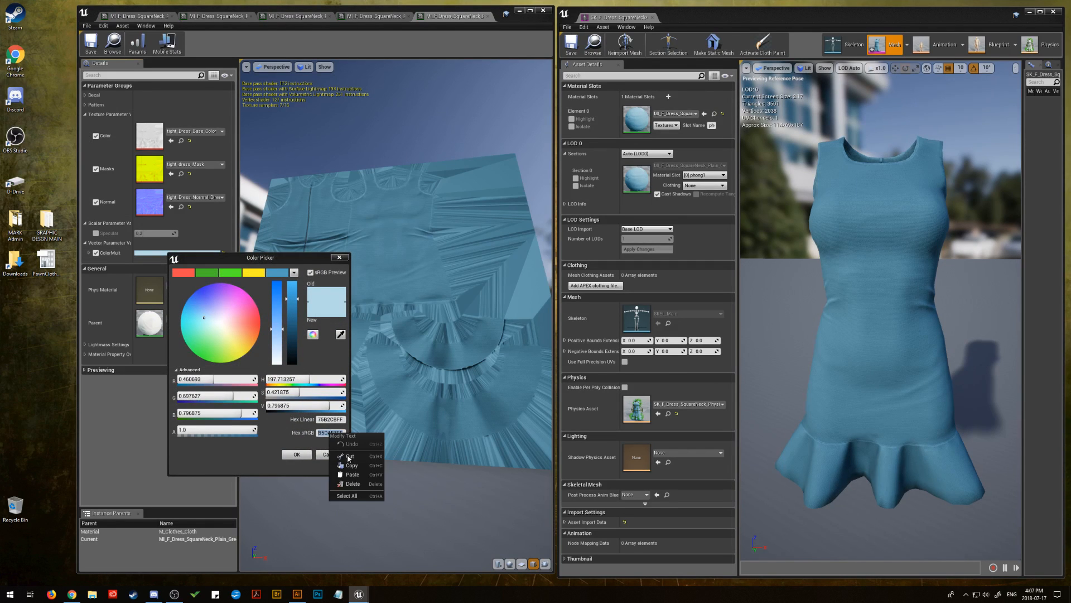
left_click(341, 468)
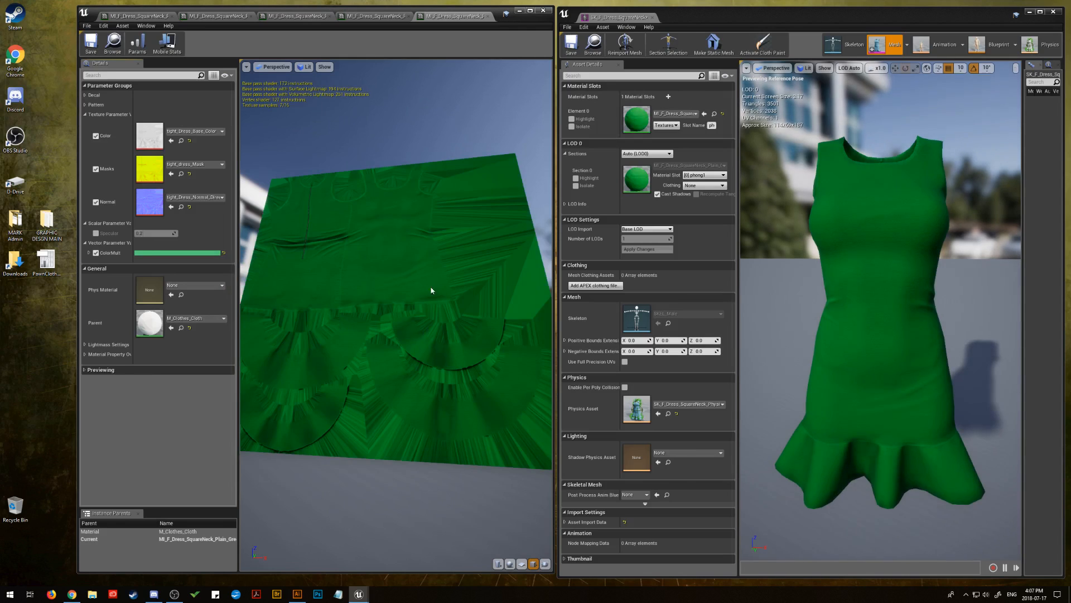
left_click_drag(431, 290, 259, 256)
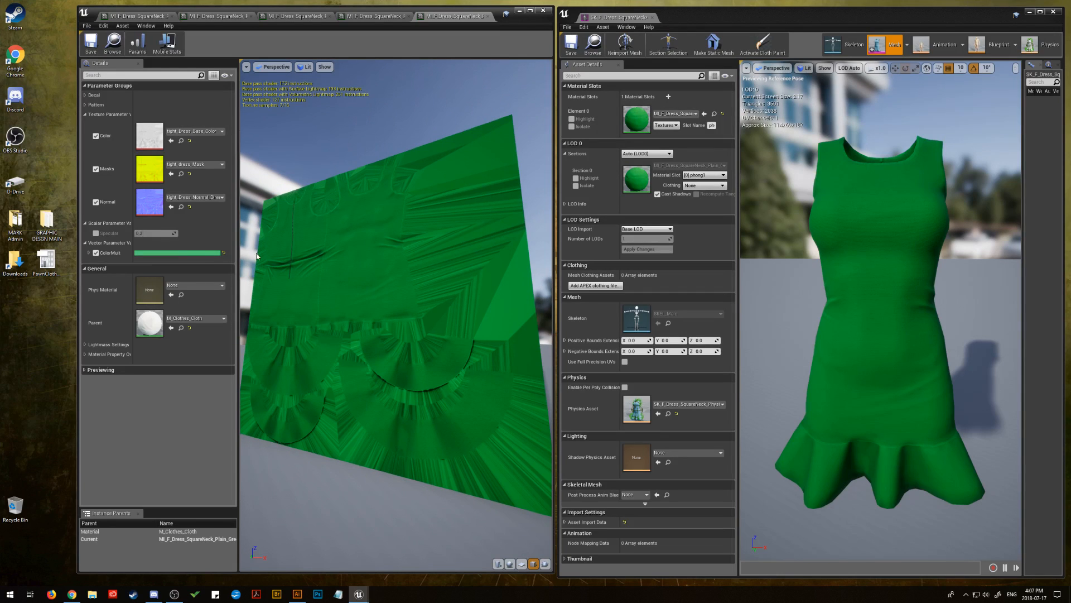
Adjust the green ColorMult to a saturation of about 0.67 and a value of about 0.63, and save the material instance
left_click(173, 255)
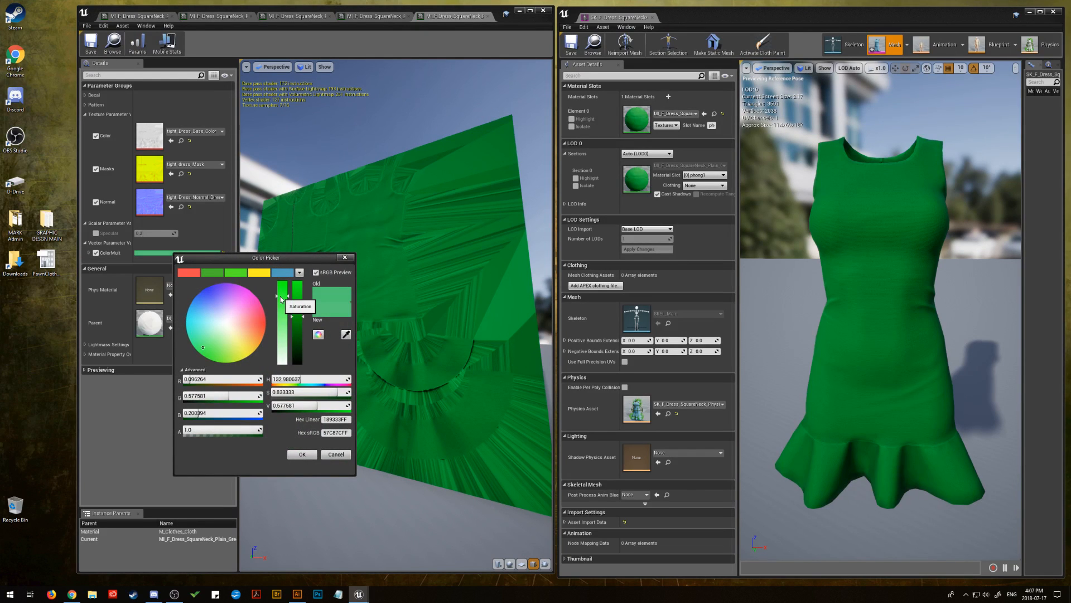
left_click(303, 312)
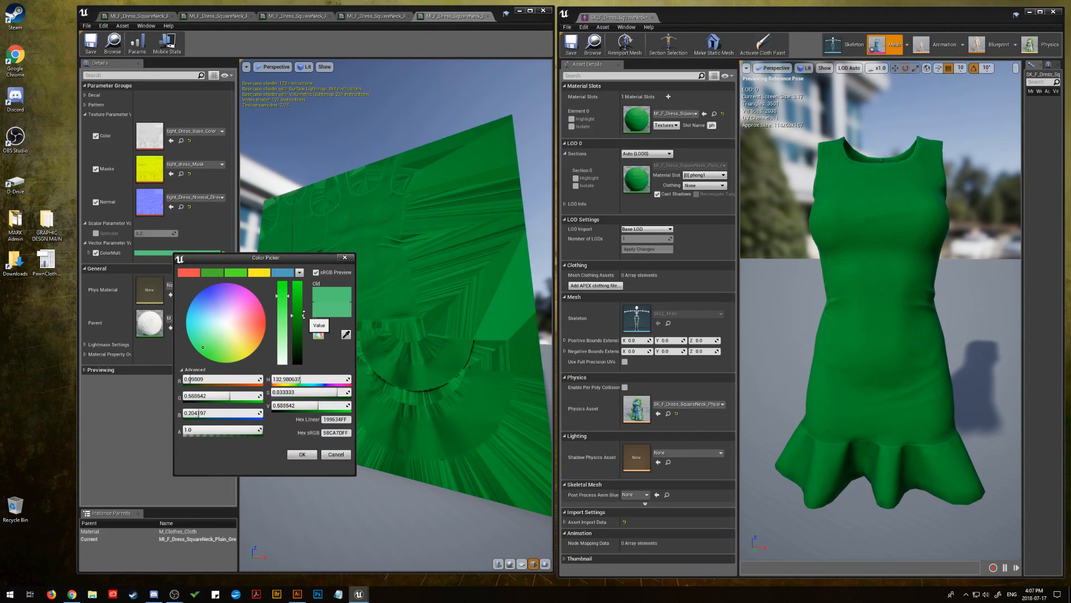
mouse_move(303, 312)
left_mouse_down()
mouse_move(278, 298)
mouse_move(278, 310)
left_mouse_up()
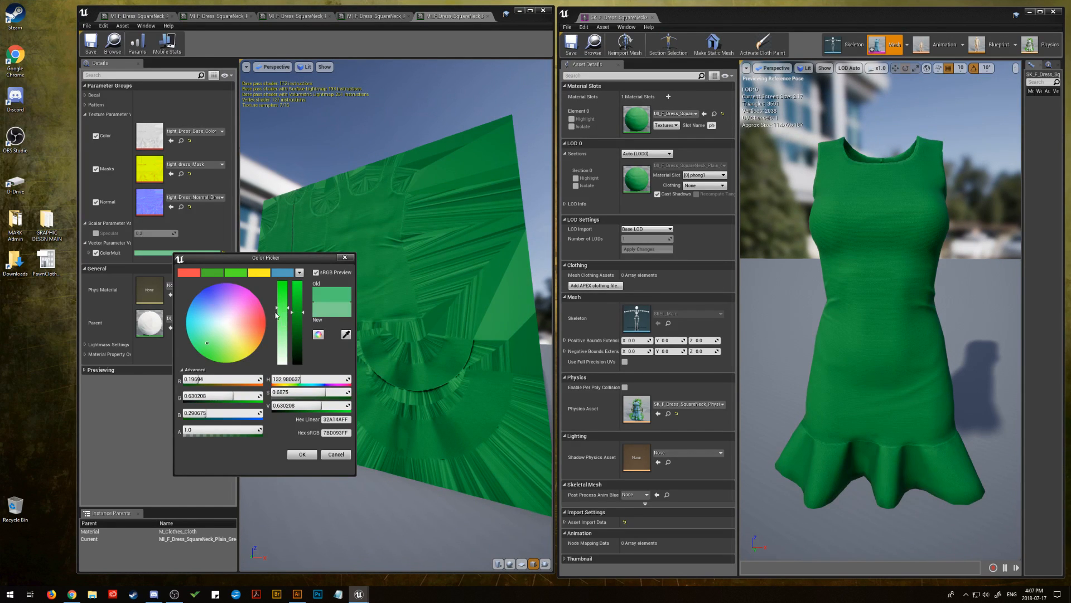
left_click(301, 456)
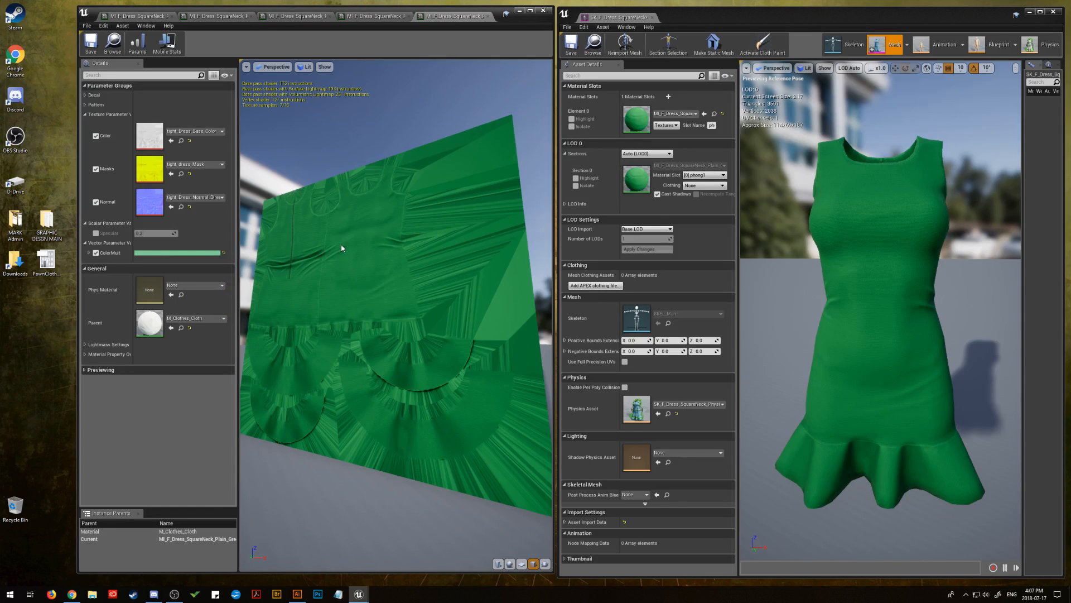
left_click(90, 43)
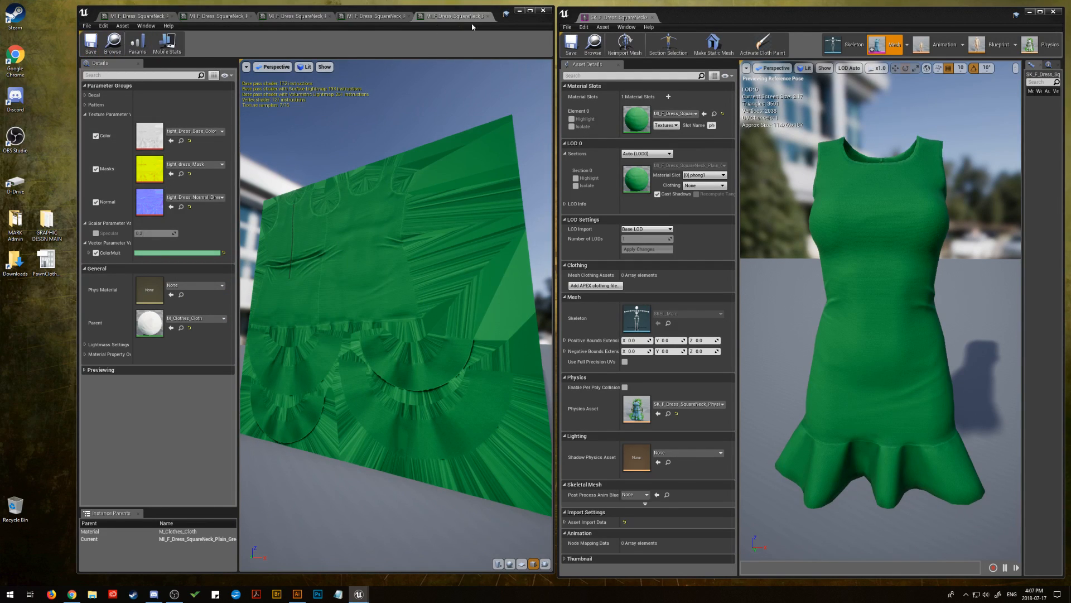
Close all open material instances except the plain white one
left_click(488, 17)
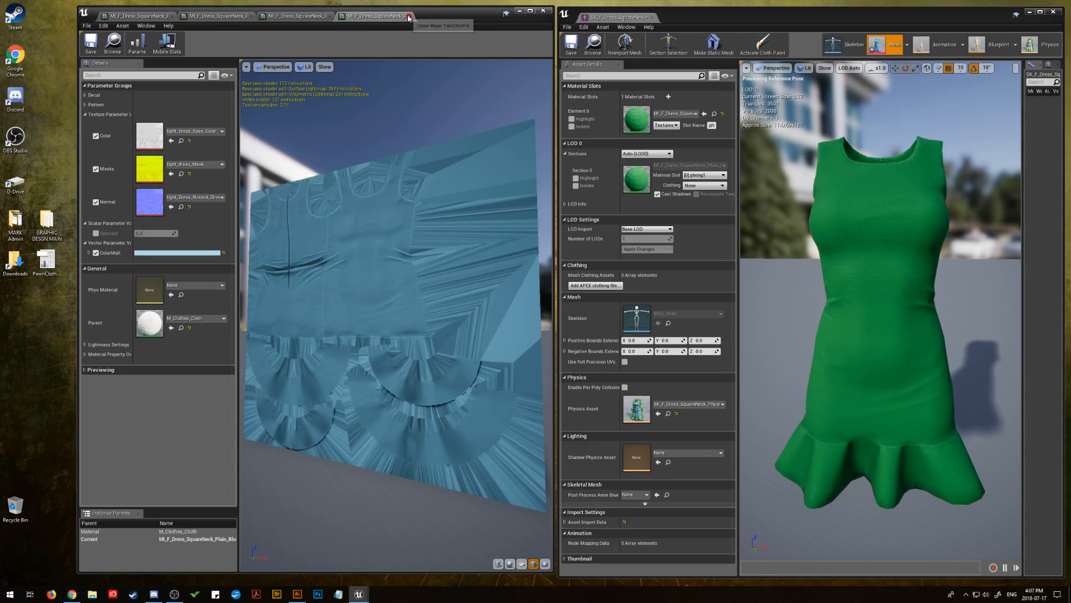
left_click(409, 16)
left_click(327, 16)
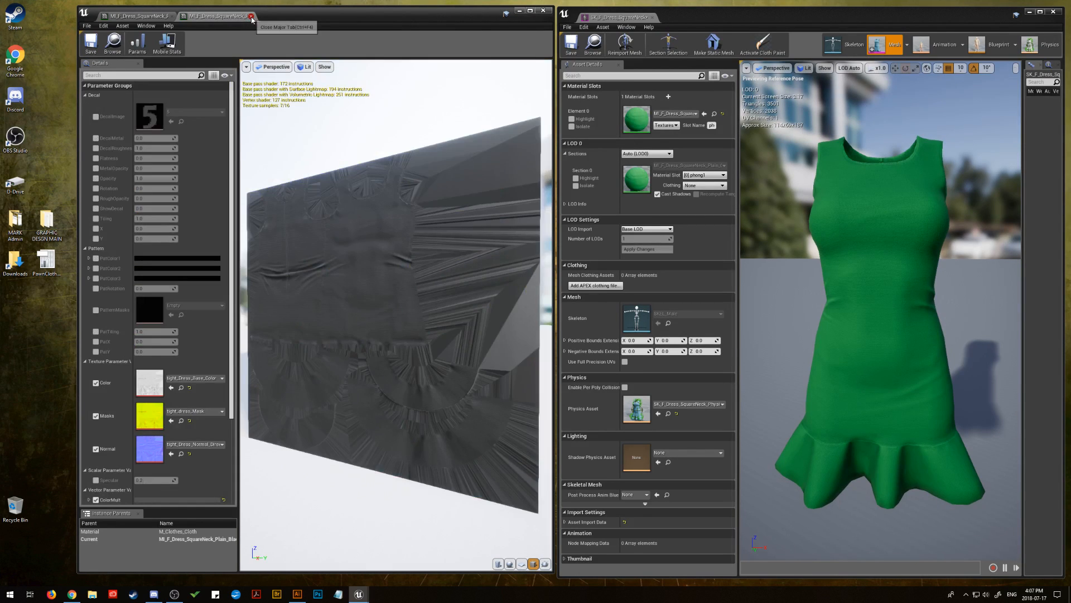
left_click(249, 16)
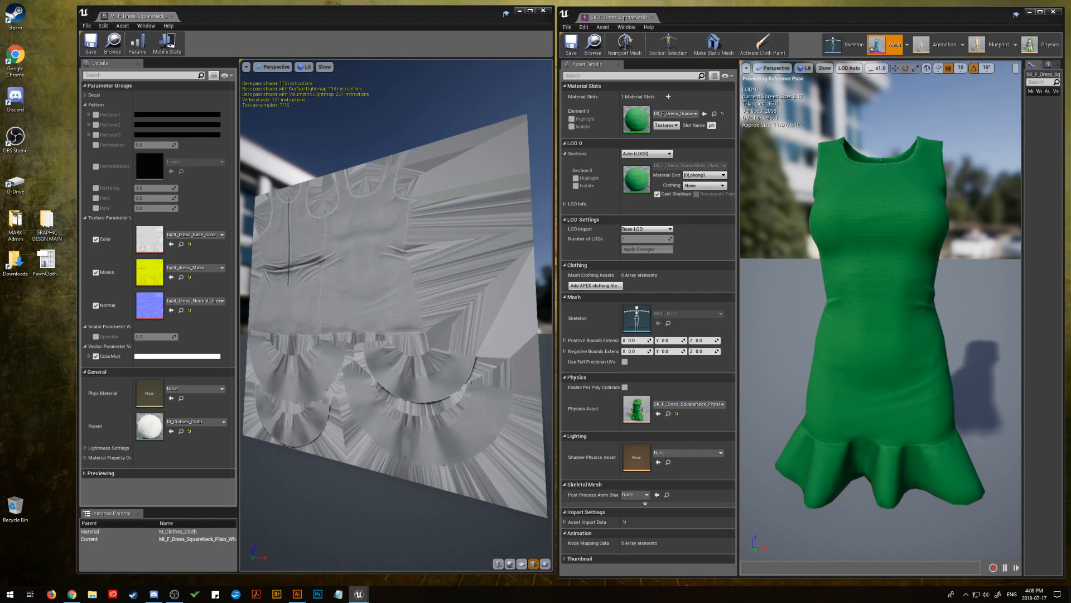
Assign the plain peach instance to the dress's material slot and open it with the Decal and Pattern groups collapsed
key("alt+Tab")
key("alt+Tab")
double_click(636, 119)
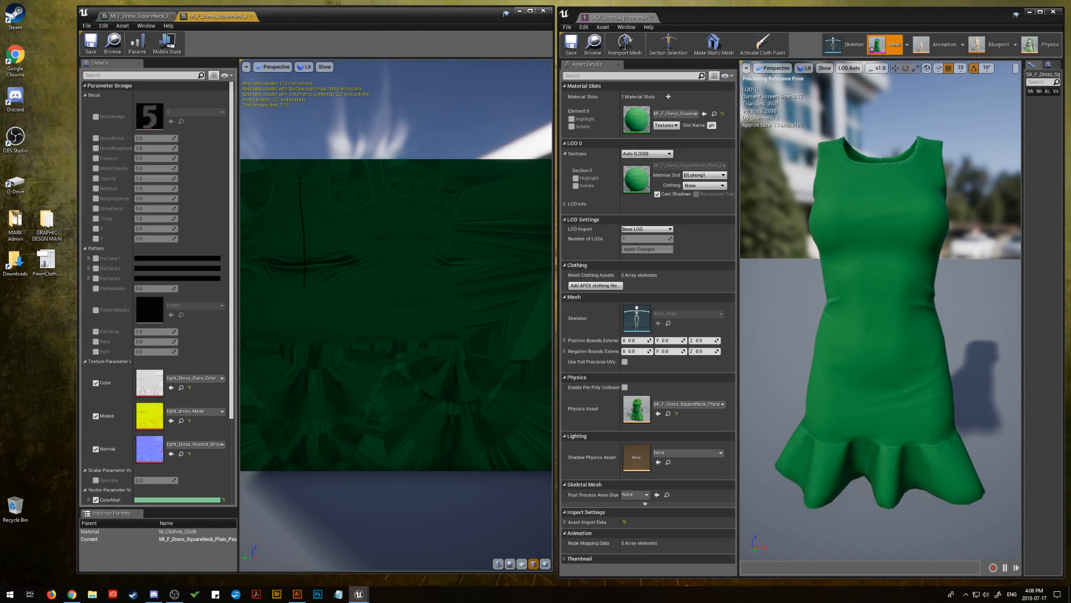
left_click(110, 98)
left_click(98, 104)
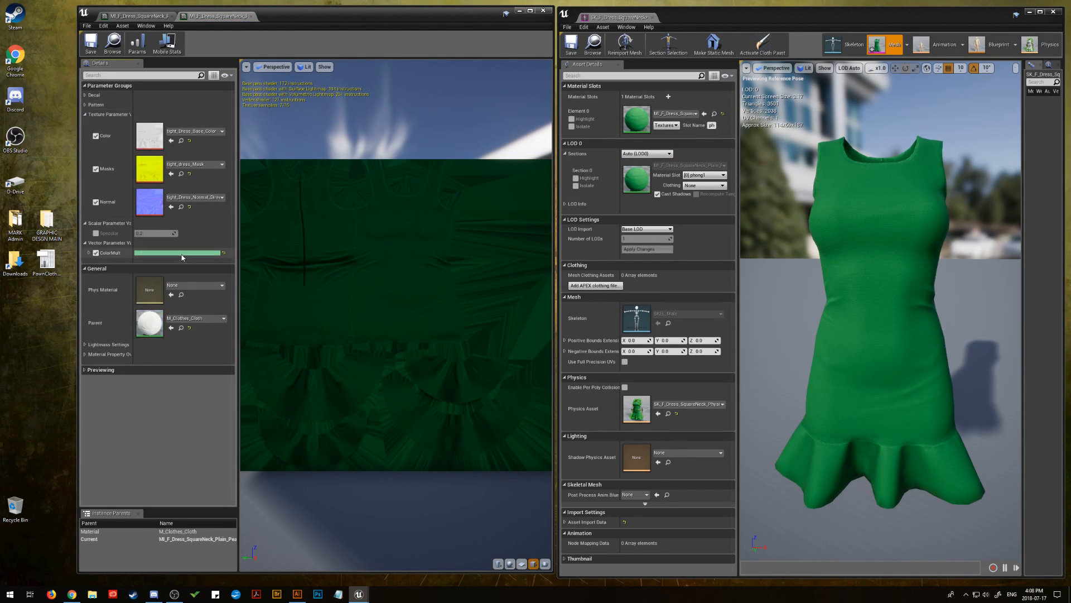
Set the peach instance's ColorMult to the sRGB hex value ffe5b4
mouse_move(339, 275)
left_mouse_down()
mouse_move(318, 273)
mouse_move(331, 273)
left_mouse_up()
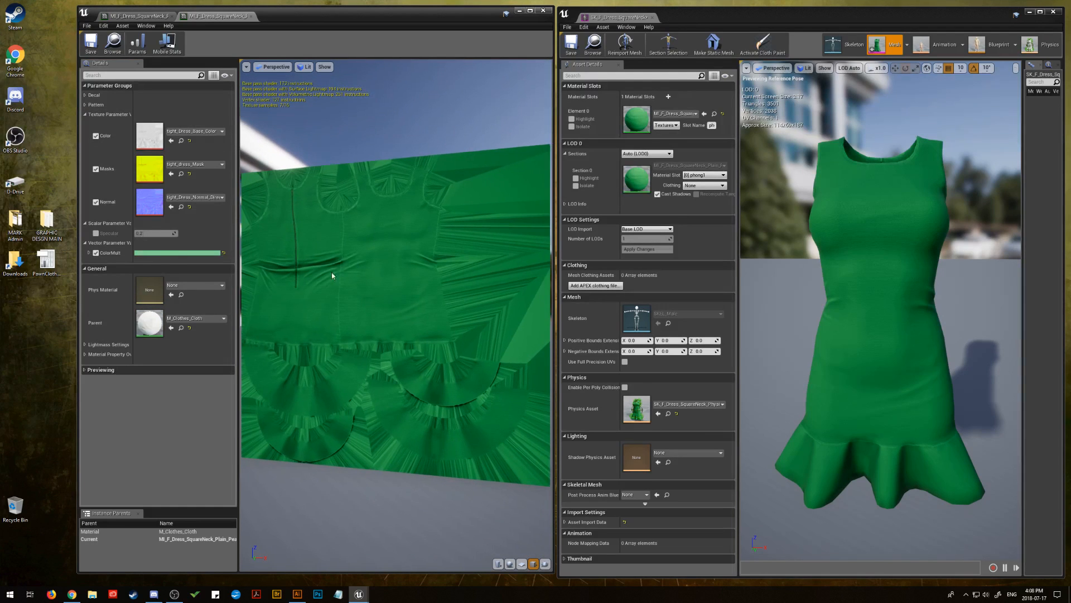
left_click(165, 255)
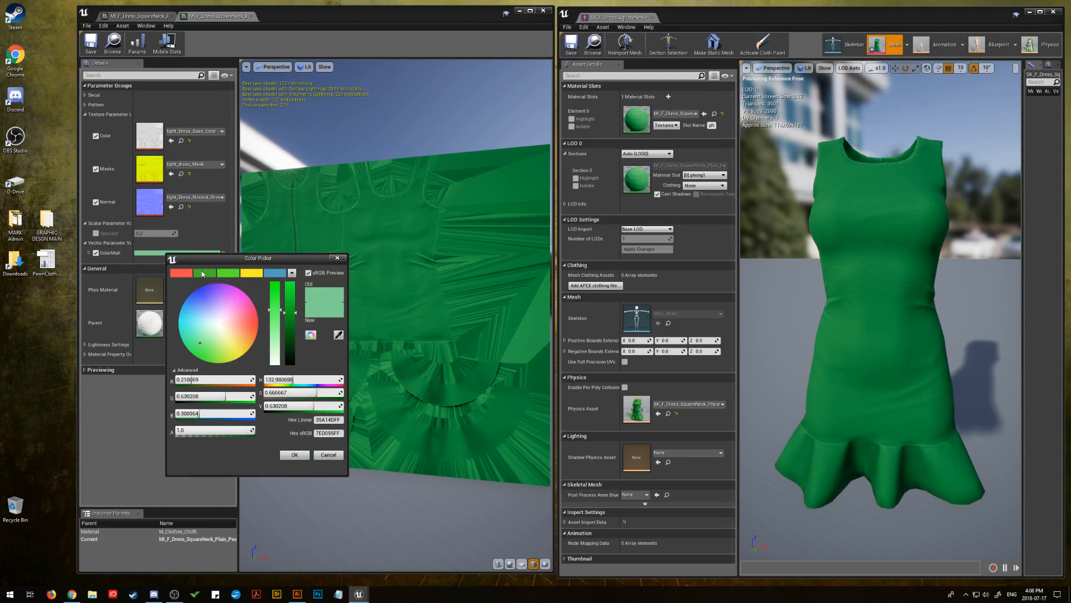
right_click(329, 433)
left_click(343, 457)
left_click(302, 459)
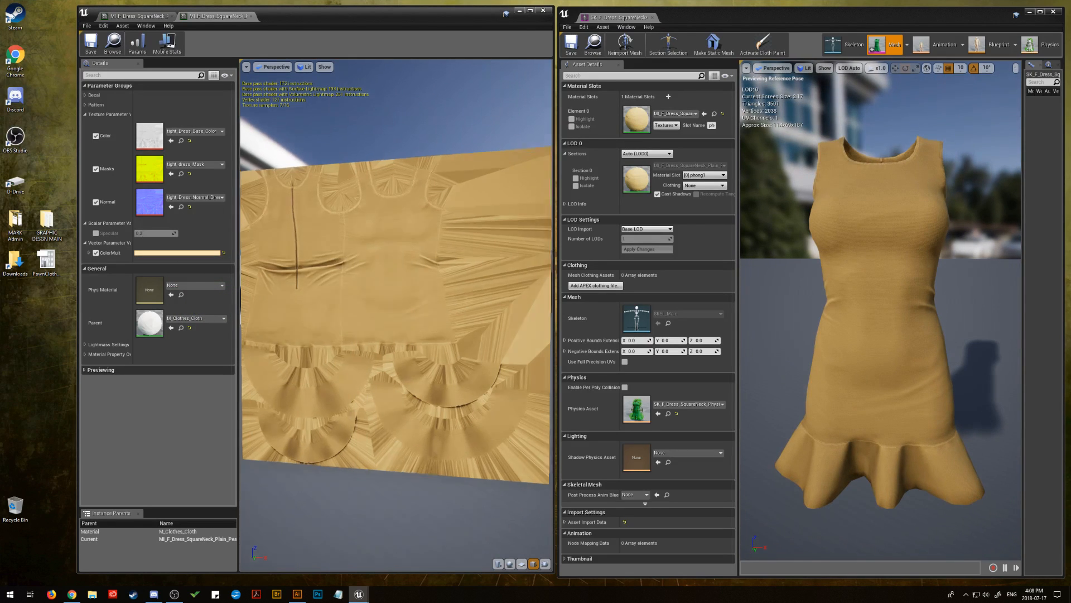
Raise the peach ColorMult's saturation to about 0.60 and save the material instance
mouse_move(399, 297)
left_mouse_down()
mouse_move(313, 279)
mouse_move(335, 301)
mouse_move(385, 296)
left_mouse_up()
left_click(177, 253)
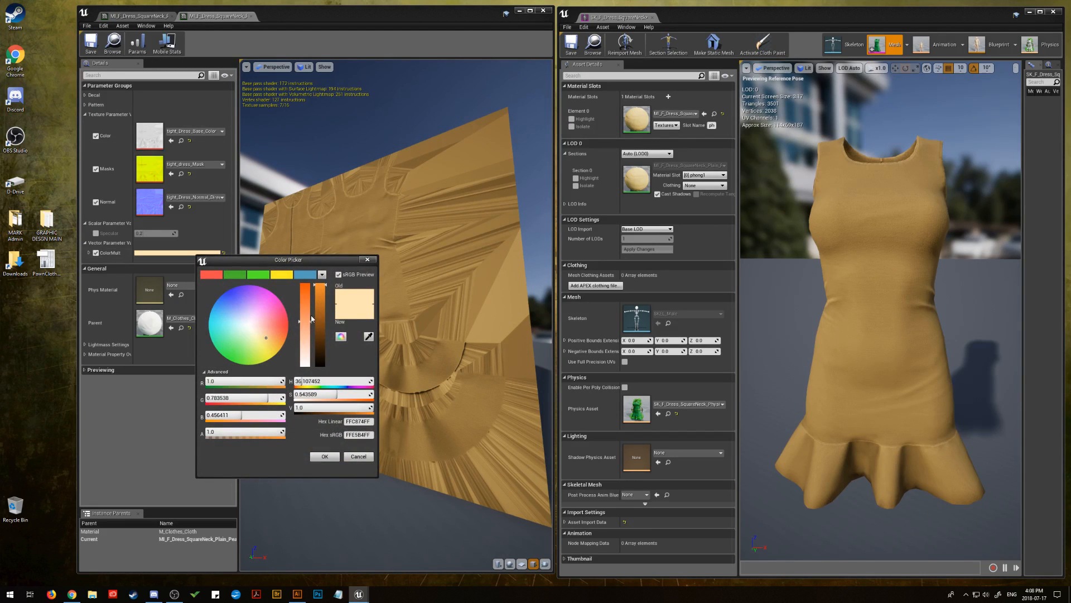
left_click_drag(312, 318, 311, 316)
left_click(324, 456)
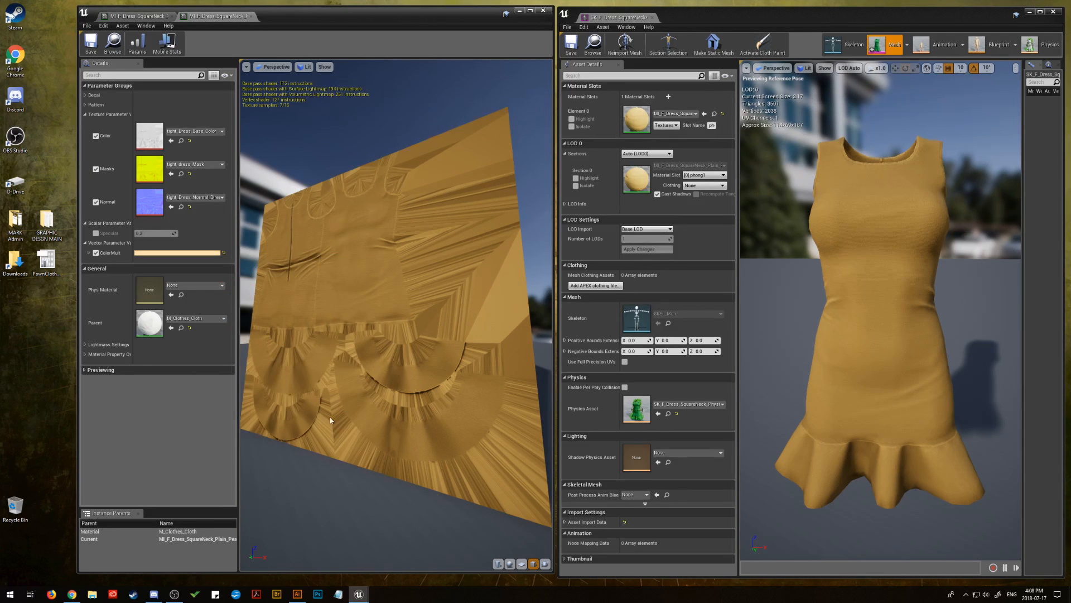
left_click(91, 44)
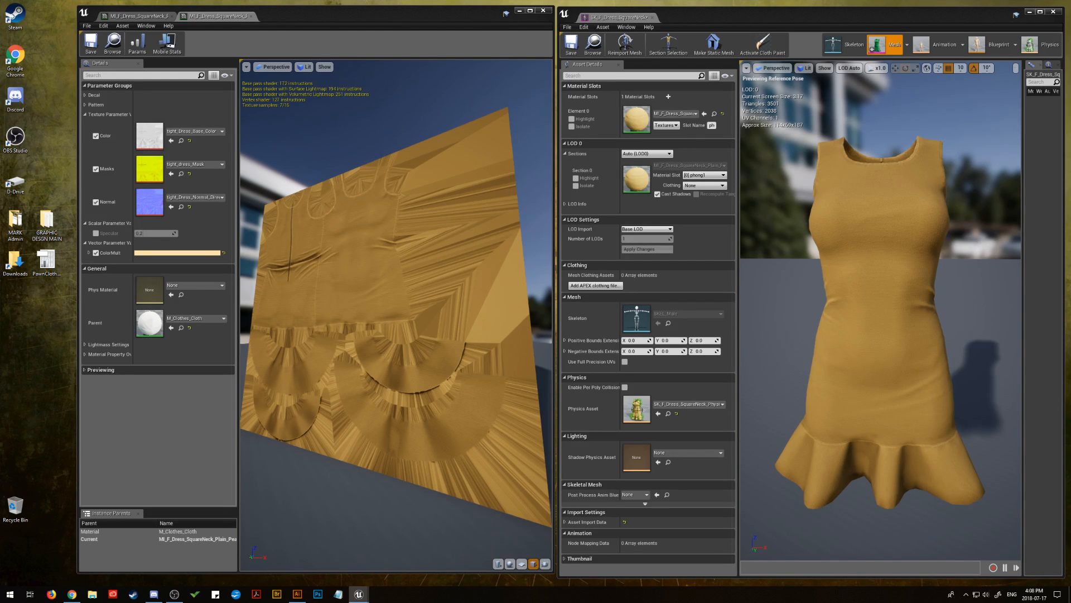
Assign the plain orange instance to the dress's material slot and open it with the Decal and Pattern groups collapsed
key("alt+Tab")
key("alt+Tab")
left_click_drag(356, 191, 245, 193)
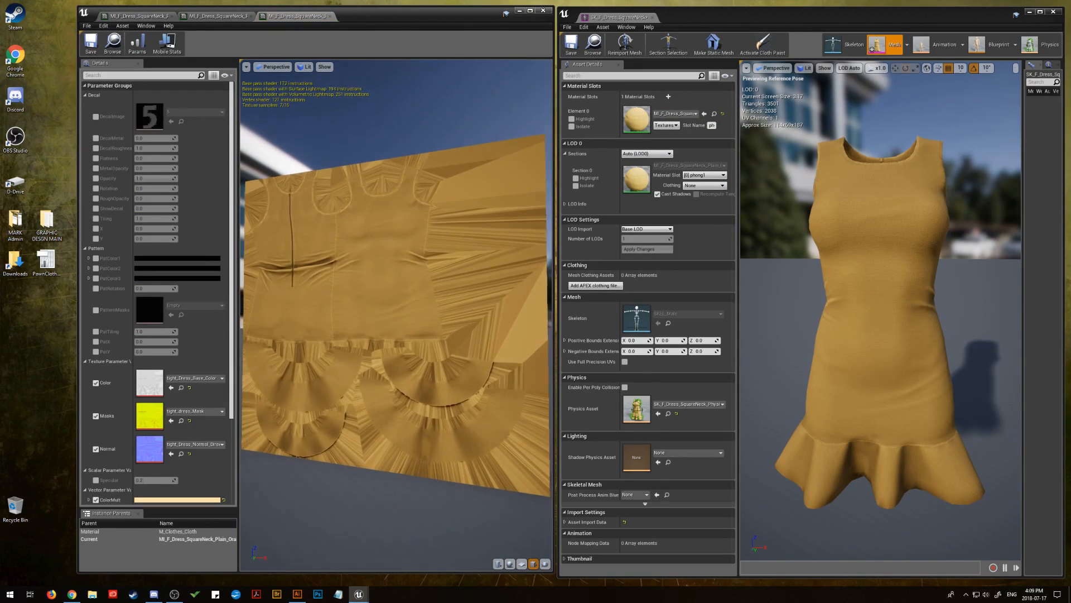
left_click(85, 95)
left_click(85, 105)
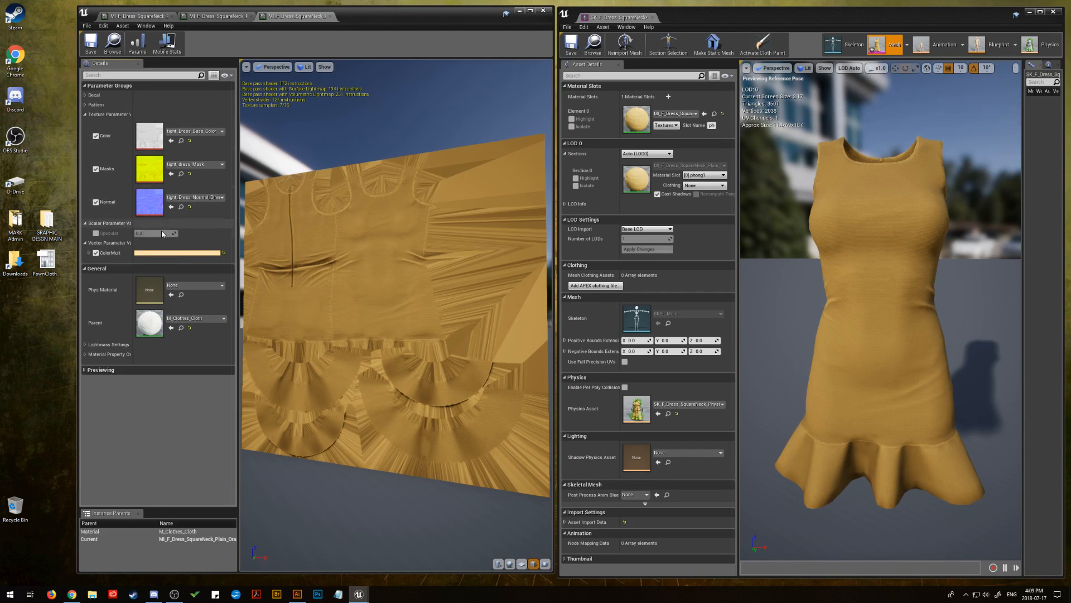
Paste the copied orange hex code as ColorMult's sRGB value in the orange instance
left_click(175, 255)
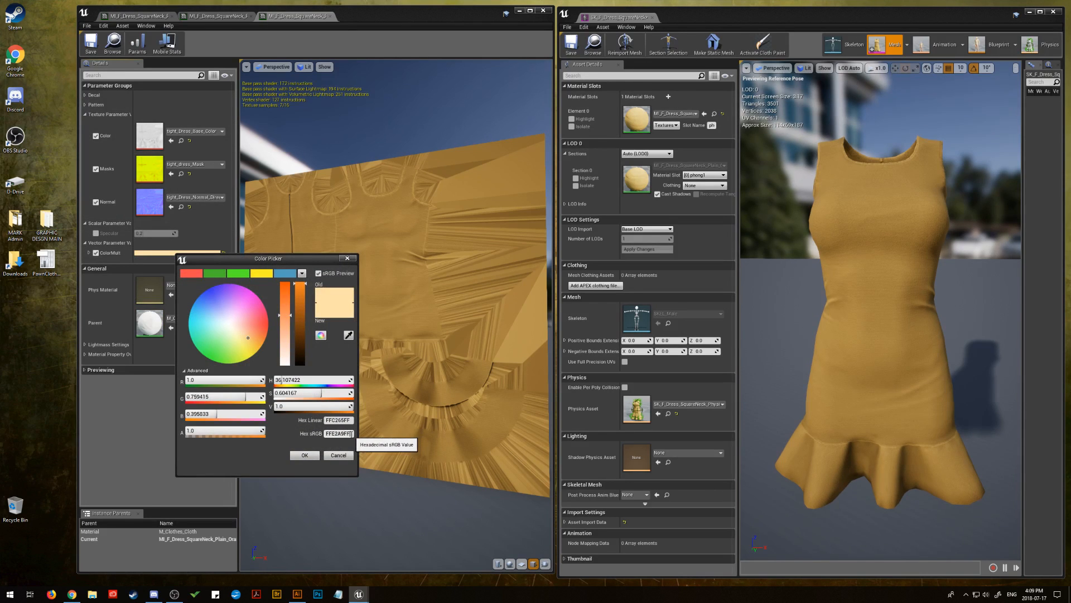
left_click(324, 435)
right_click(322, 438)
left_click(351, 478)
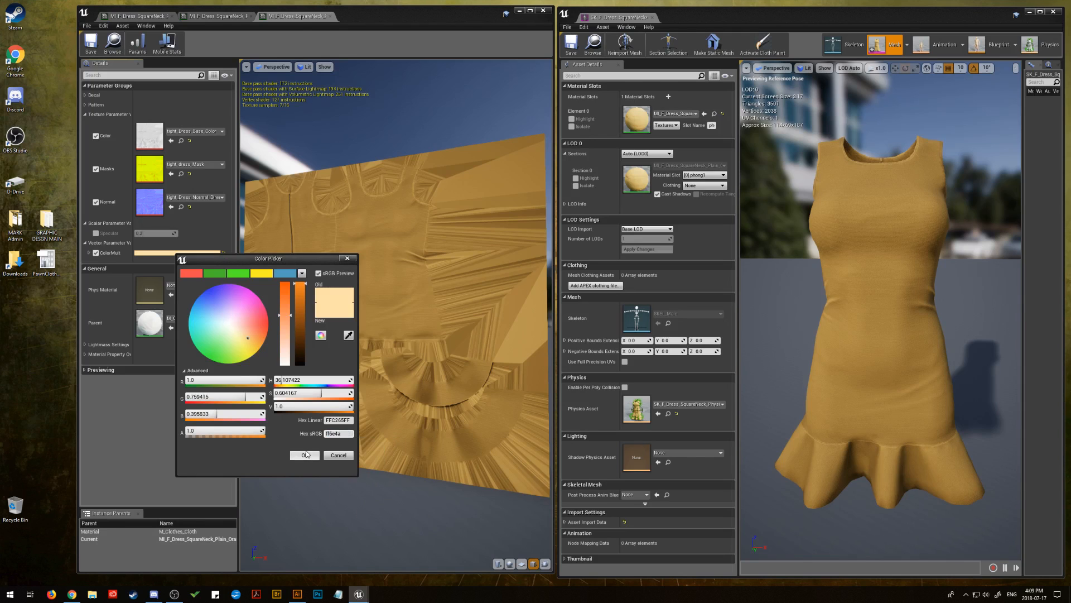
left_click(306, 455)
Shift the orange ColorMult to a hue of about 5.6 and a saturation of about 0.70, and save the material instance
left_click_drag(391, 362, 300, 306)
left_click(175, 253)
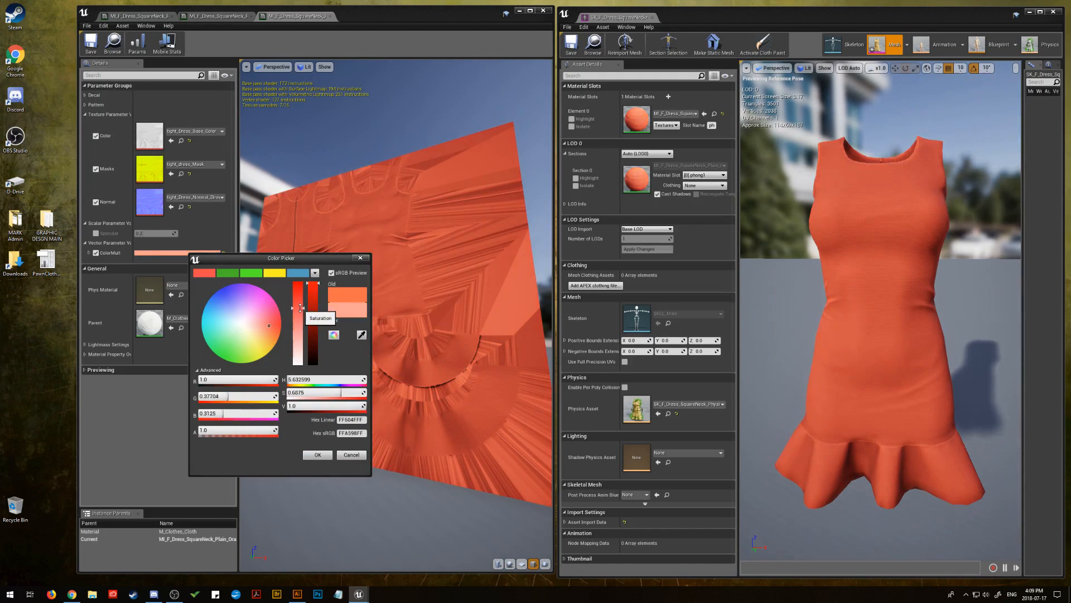
left_click(318, 455)
mouse_move(347, 313)
left_mouse_down()
mouse_move(318, 321)
mouse_move(368, 307)
mouse_move(347, 313)
left_mouse_up()
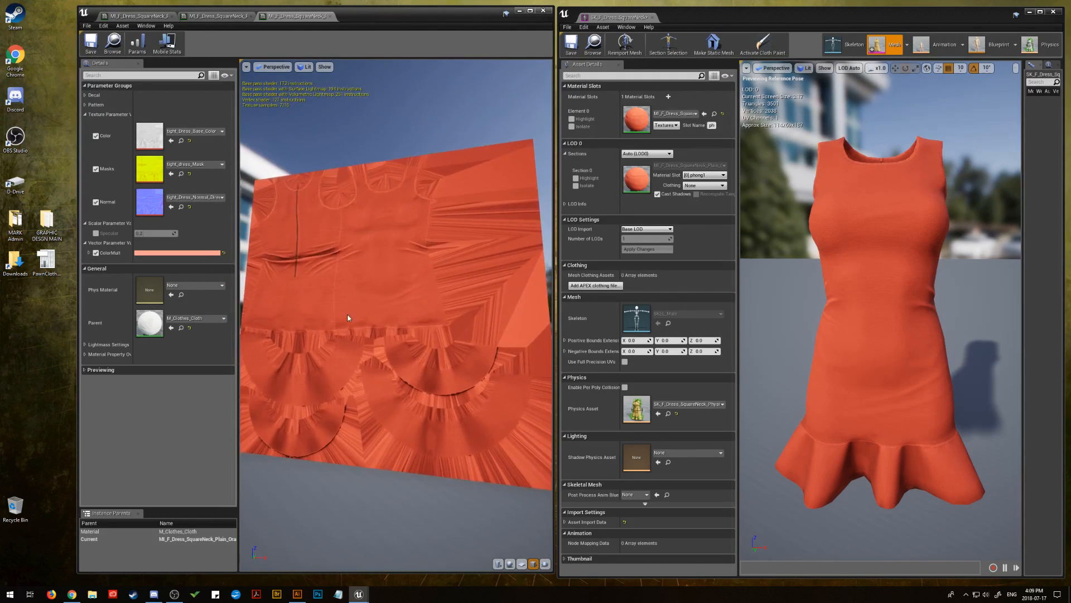
left_click(91, 42)
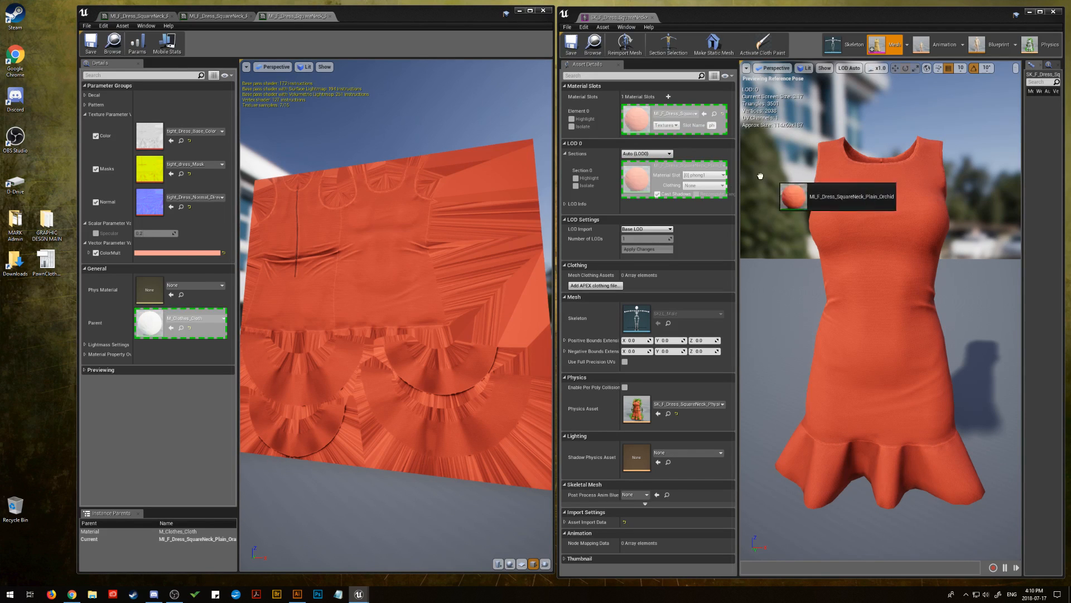
Assign the MI_F_Dress_SquareNeck_Plain_Orchid instance to the dress's material slot and open it for editing
left_click_drag(761, 175, 624, 120)
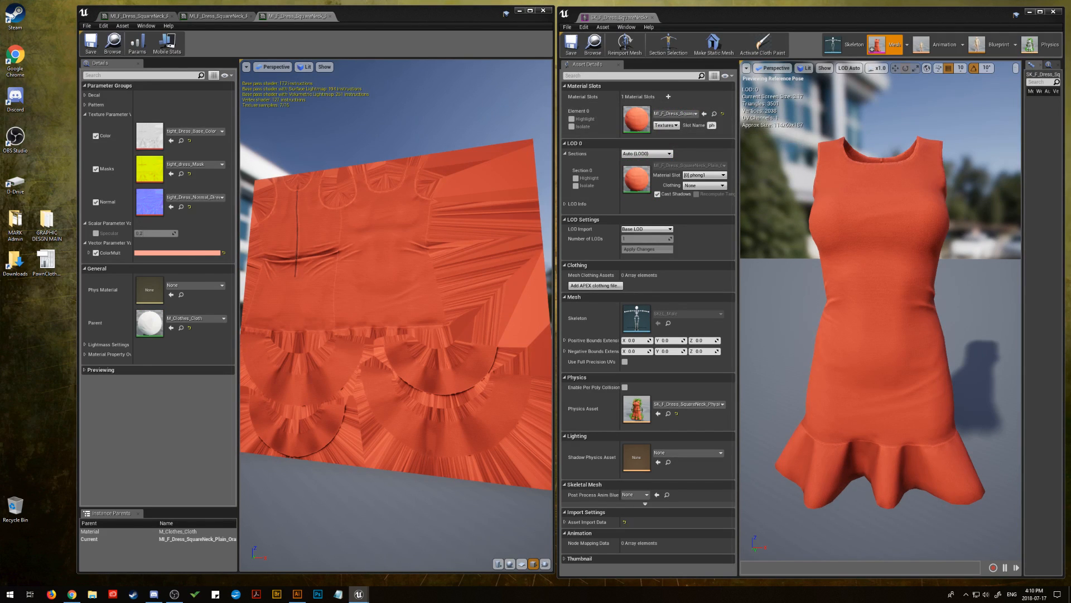
key("alt+Tab")
Bring up the plain orchid instance and collapse its Decal and Pattern parameter groups
left_click(317, 18)
left_click(373, 19)
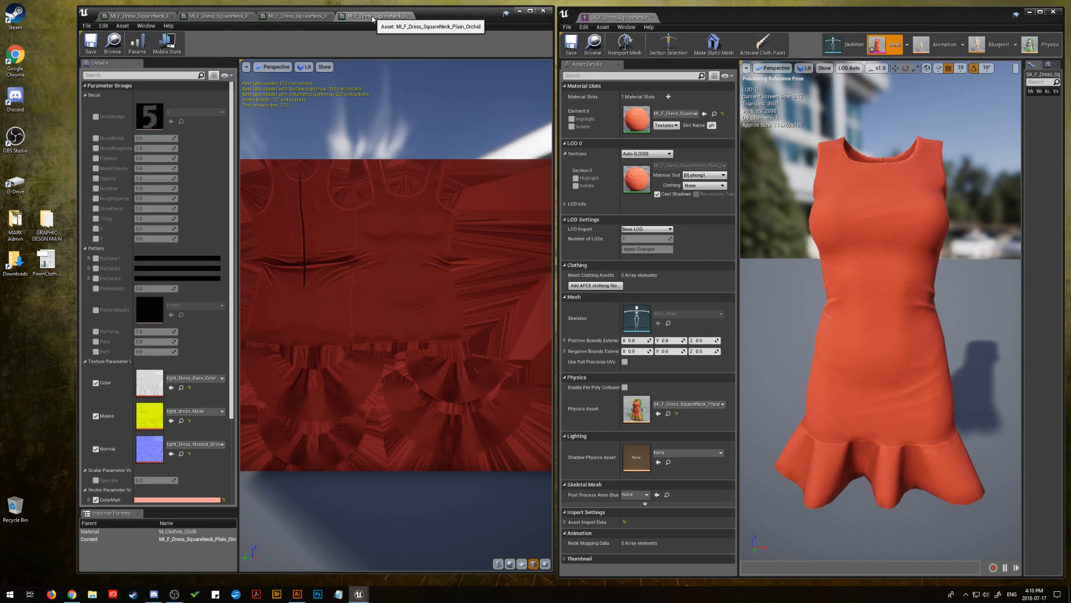
left_click(84, 95)
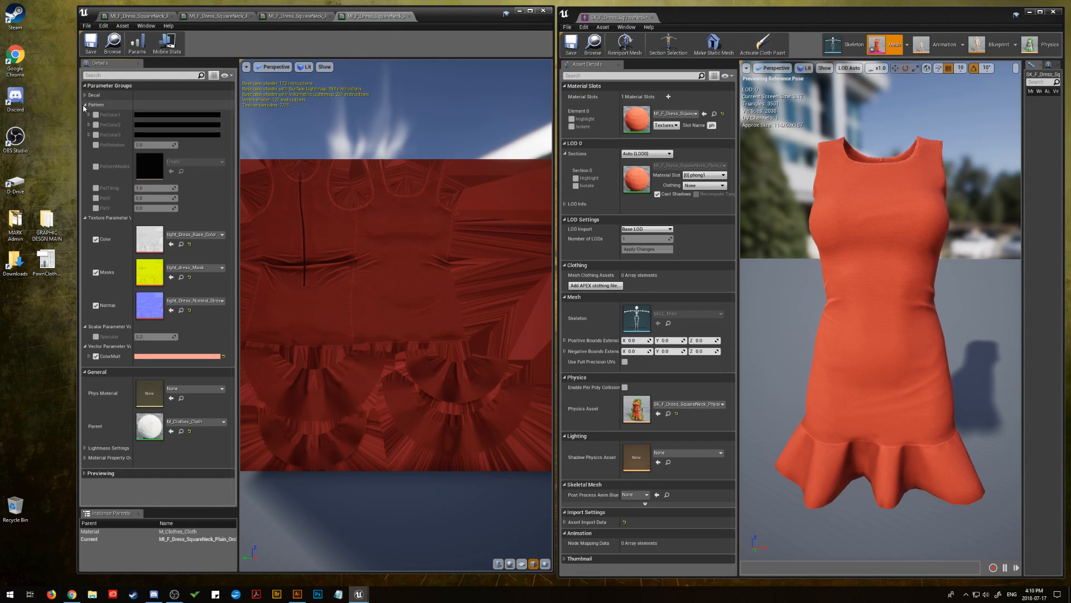
left_click(85, 105)
Paste the copied orchid hex code DA70D6 as ColorMult's sRGB value in the orchid instance
left_click(181, 253)
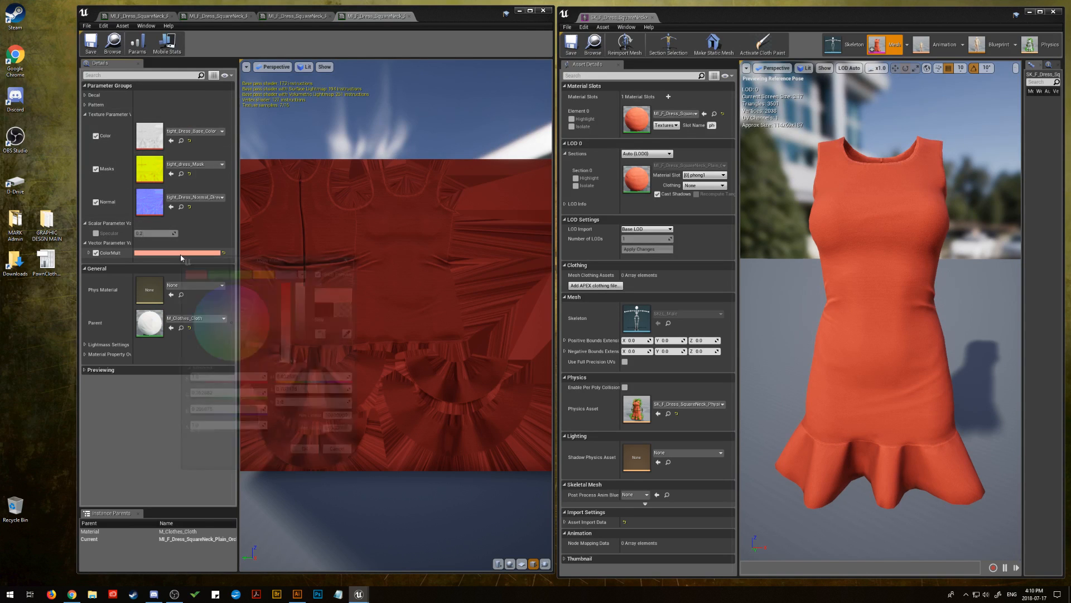
left_click(339, 436)
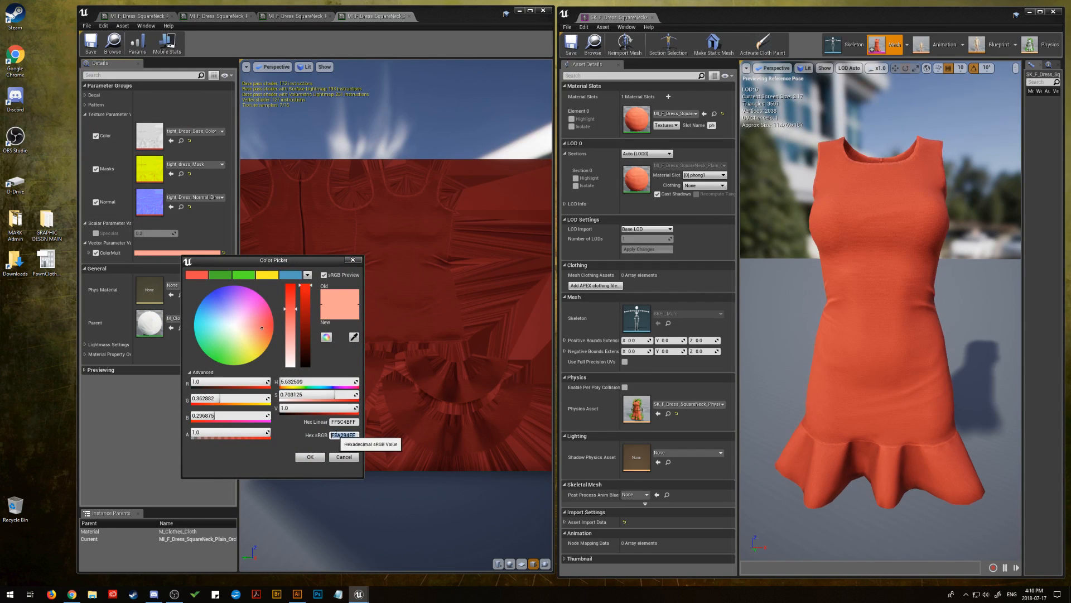
right_click(338, 436)
left_click(357, 471)
left_click(320, 455)
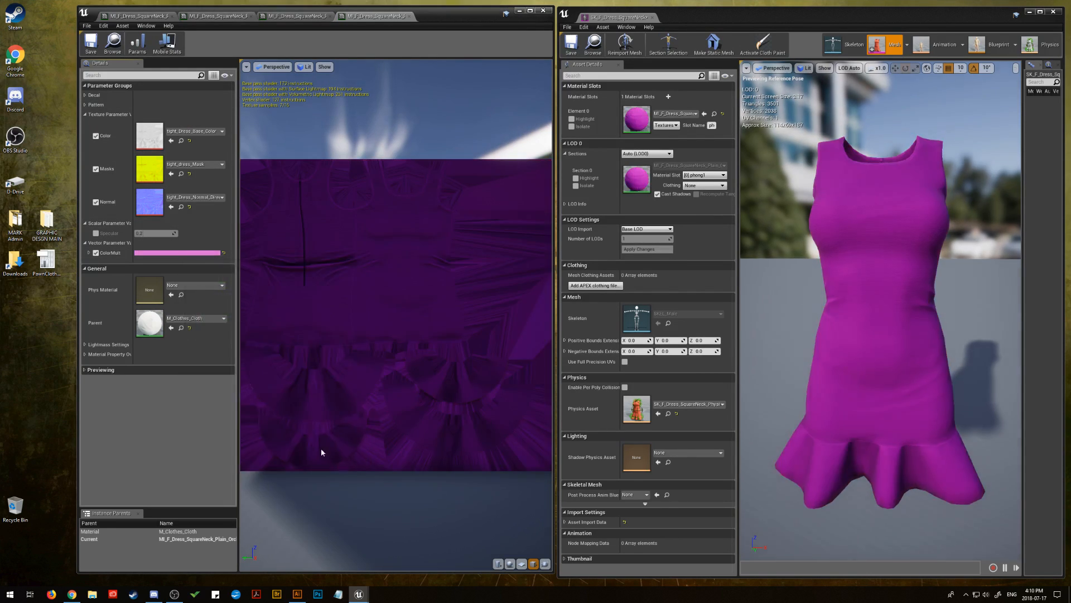
Lower the orchid ColorMult to a saturation of about 0.67 and a value of about 0.68, and save the instance
left_click_drag(382, 310, 359, 305)
left_click(178, 253)
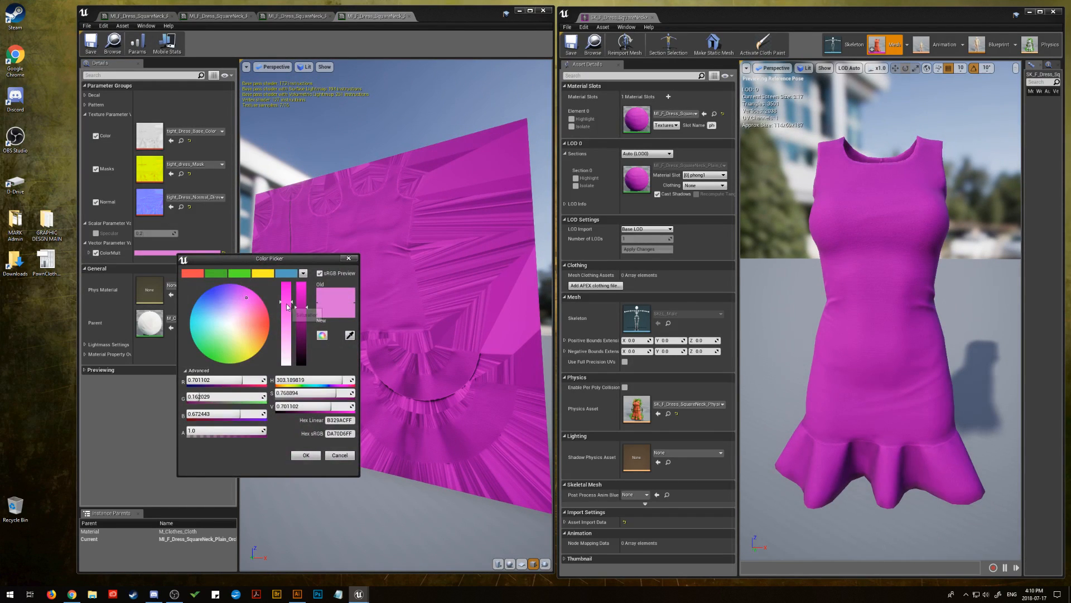
left_click_drag(287, 303, 305, 309)
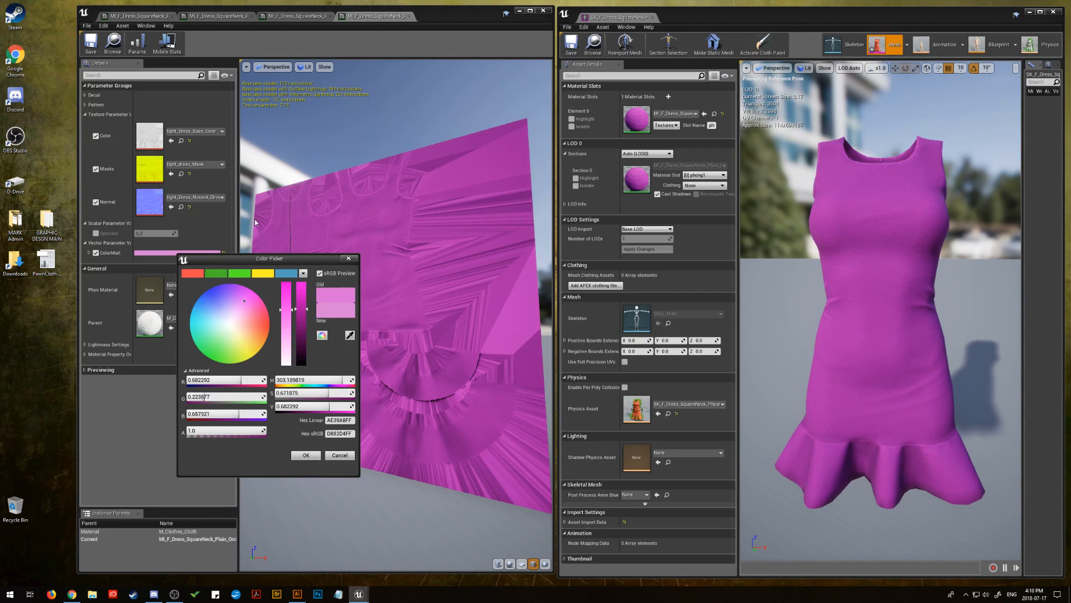
left_click(307, 455)
left_click(89, 45)
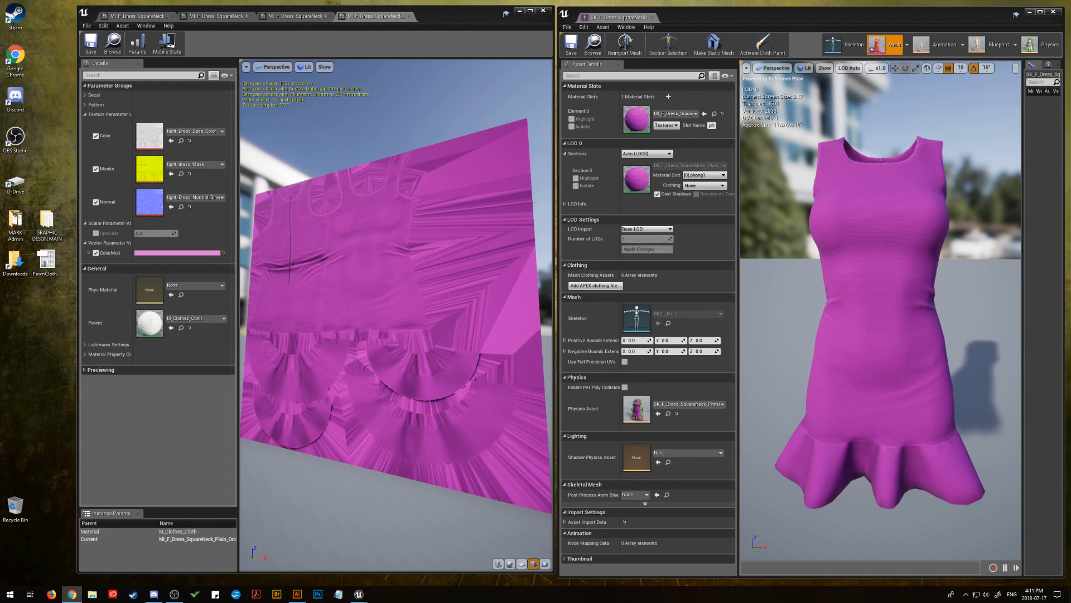
Paste the copied crimson hex code DC143C as the orchid instance's ColorMult sRGB value
key("alt+Tab")
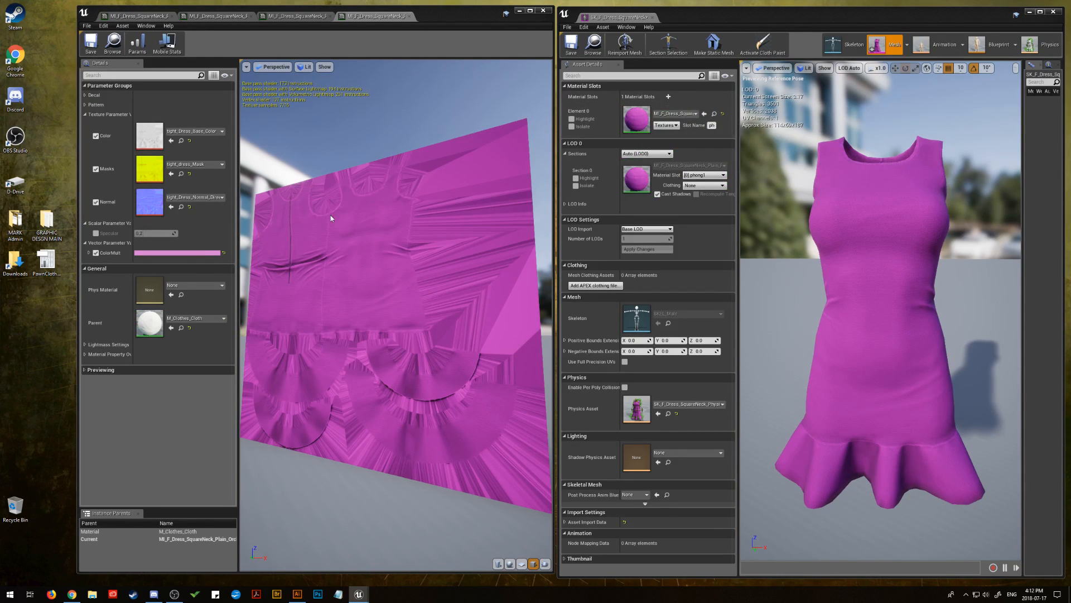
left_click(177, 252)
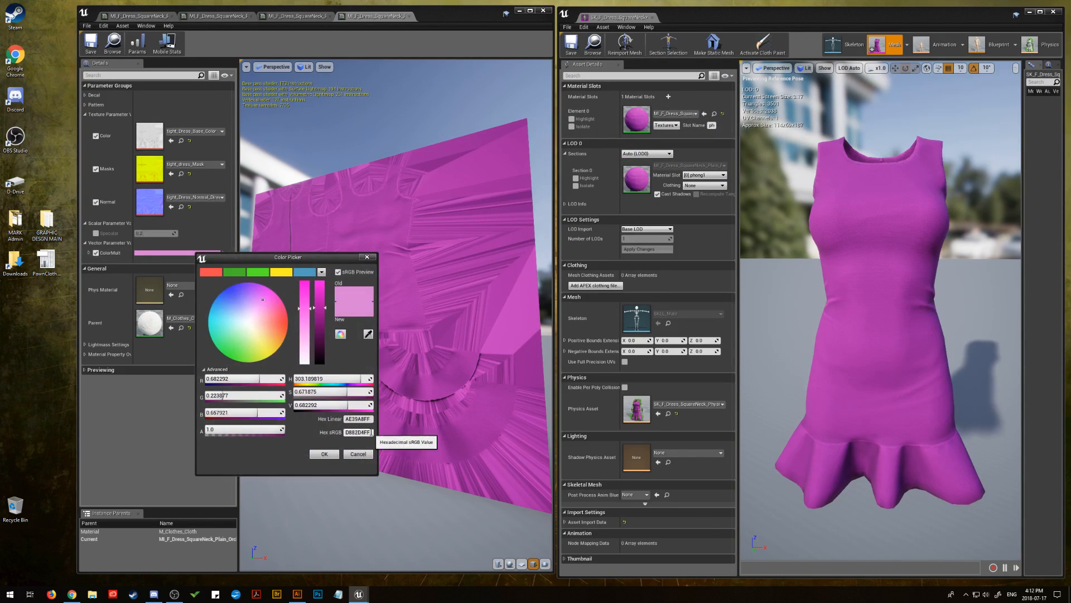
right_click(350, 433)
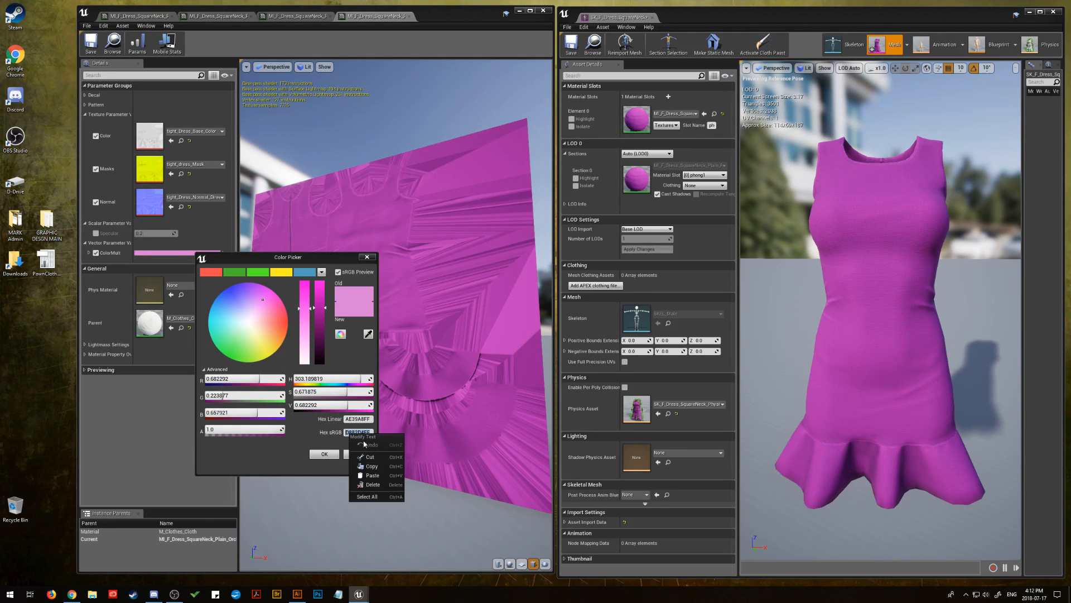
left_click(370, 475)
left_click(324, 453)
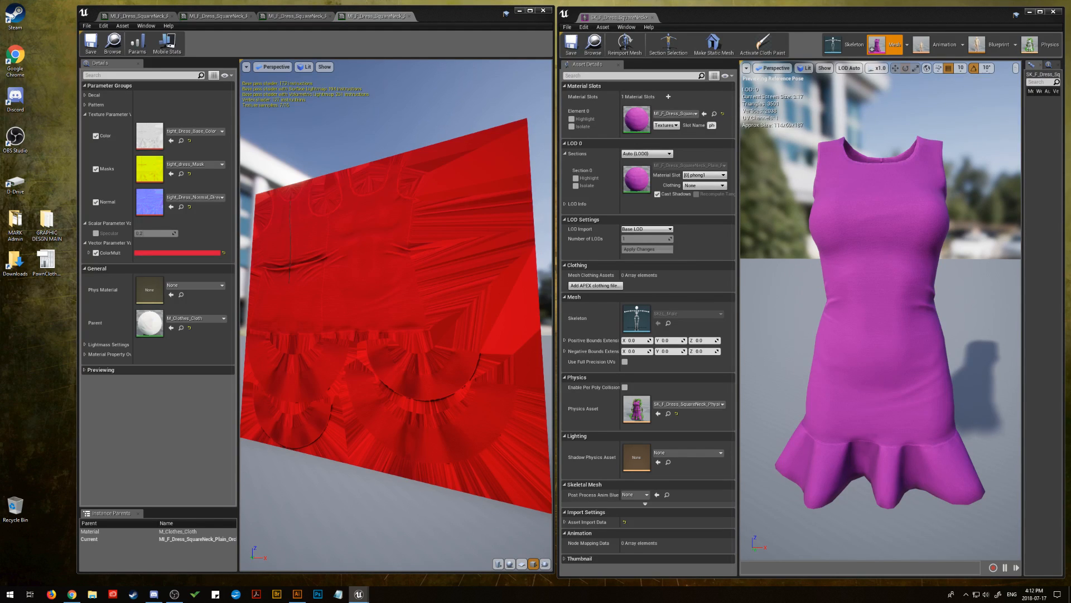
Replace the crimson ColorMult with a newly copied orchid hex code as the sRGB value and save the material instance
key("alt+Tab")
left_click(192, 251)
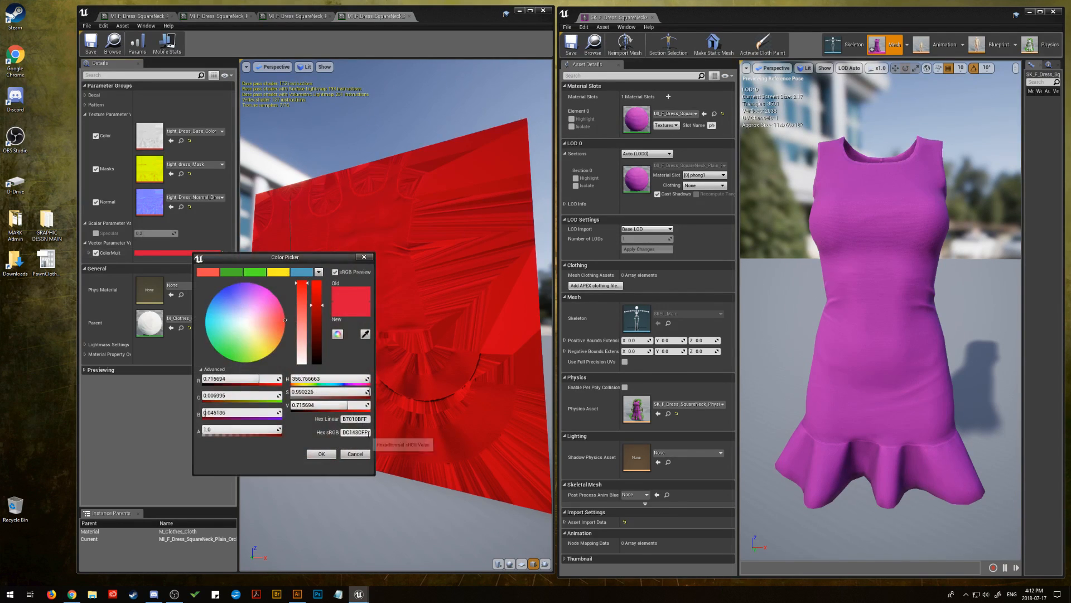
left_click(346, 432)
right_click(346, 433)
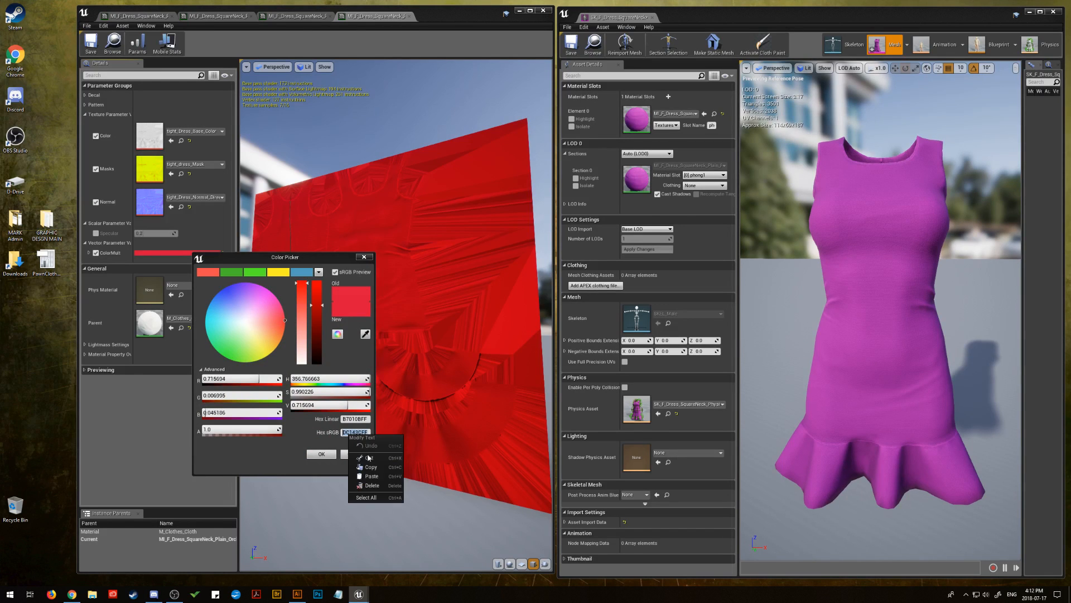
left_click(377, 476)
left_click(328, 455)
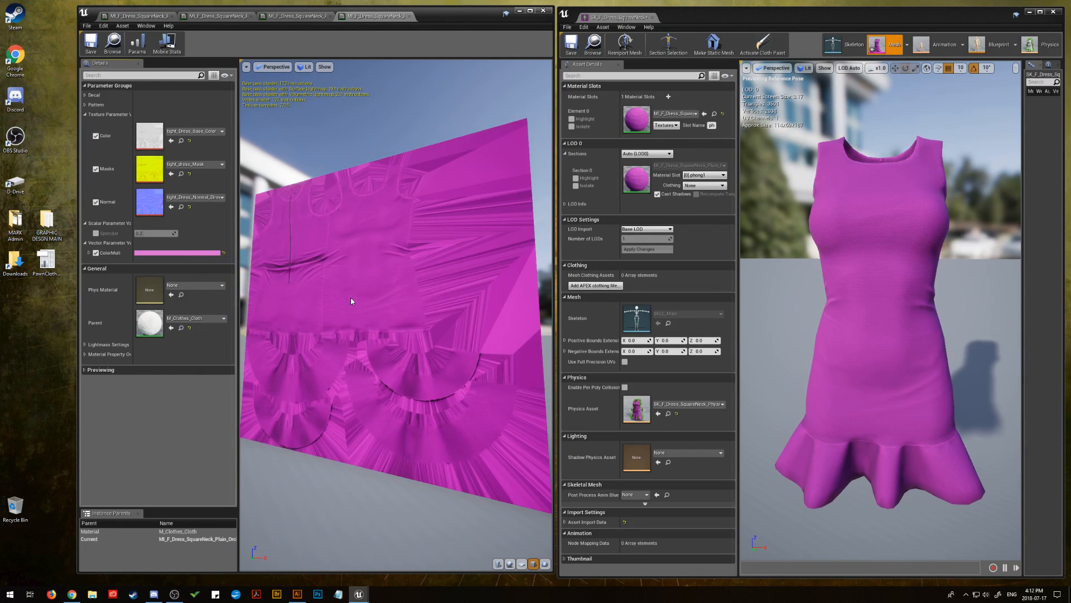
left_click_drag(350, 297, 297, 304)
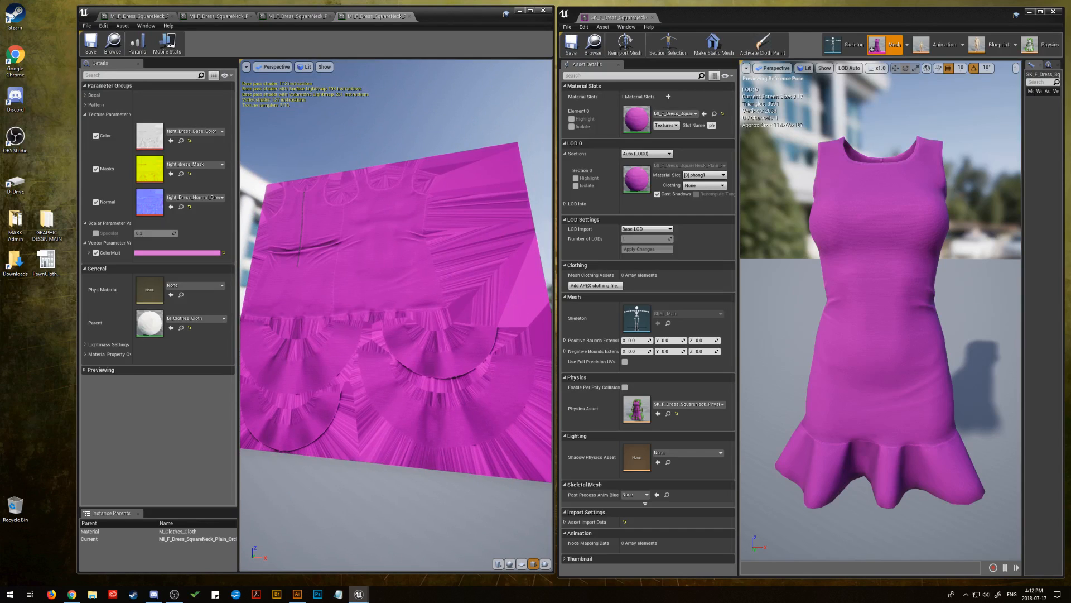
left_click(91, 43)
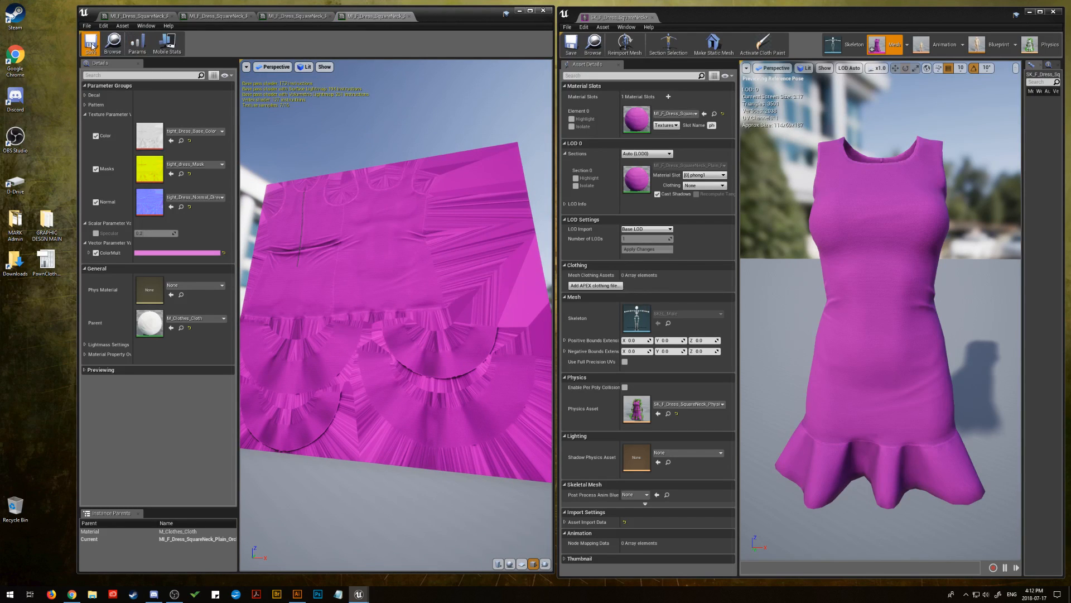
Assign the MI_F_Dress_SquareNeck_Plain_Red instance to the dress's material slot and open it for editing
left_click(975, 86)
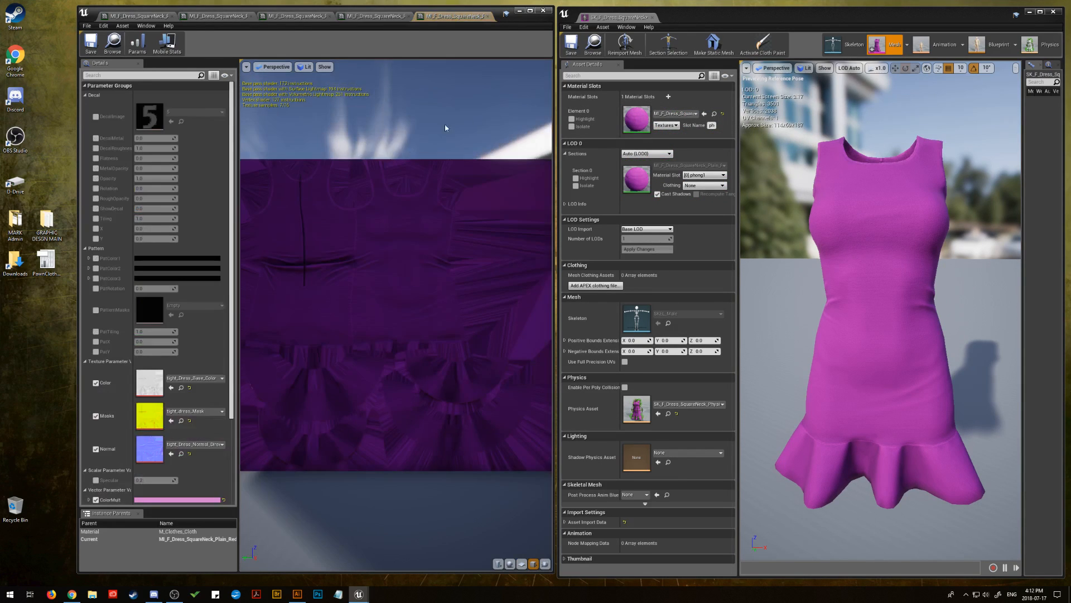
left_click_drag(447, 126, 529, 129)
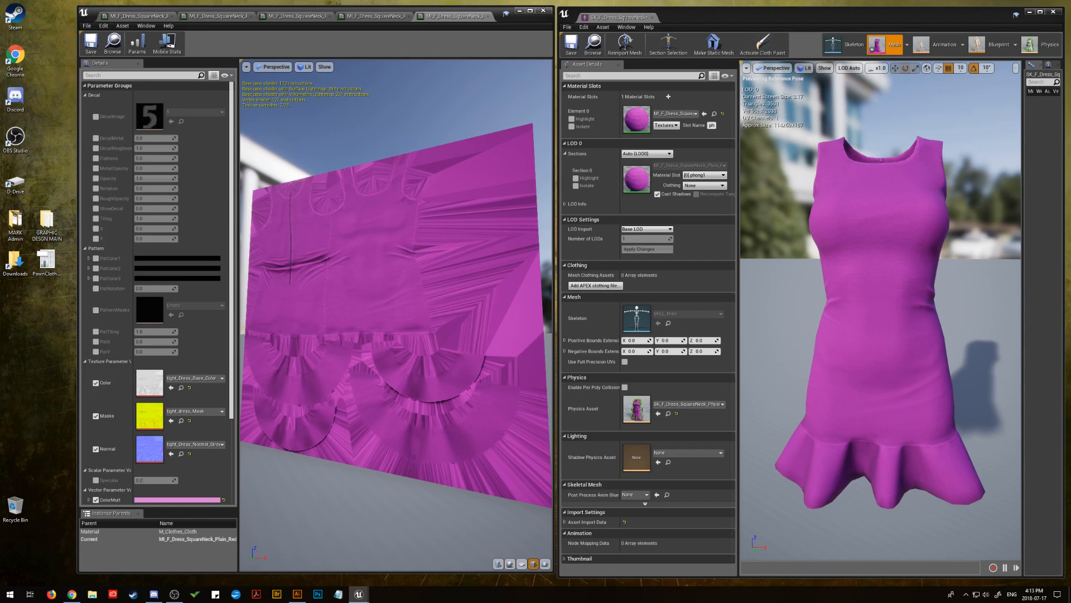
key("alt+Tab")
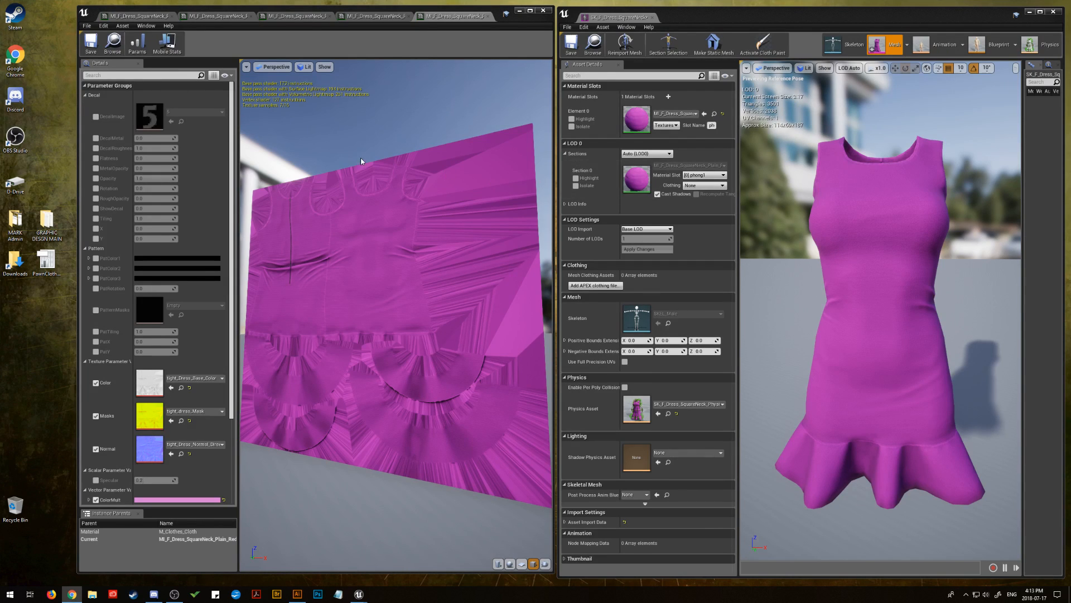
Set the red instance's ColorMult sRGB value to CC3333 and save the material instance
left_click(177, 499)
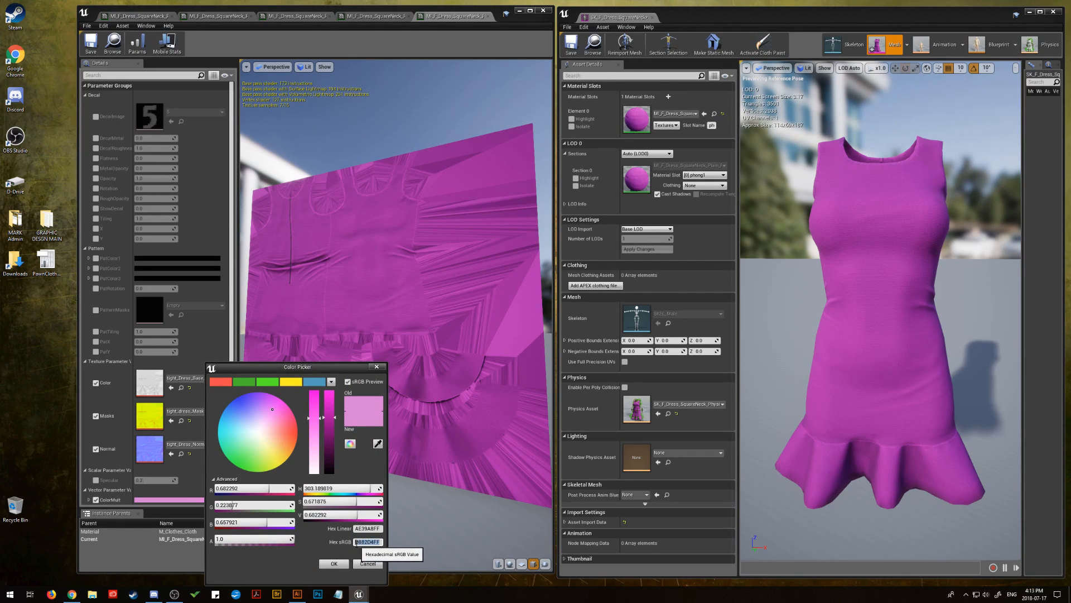
left_click(363, 543)
type("CC3333FF")
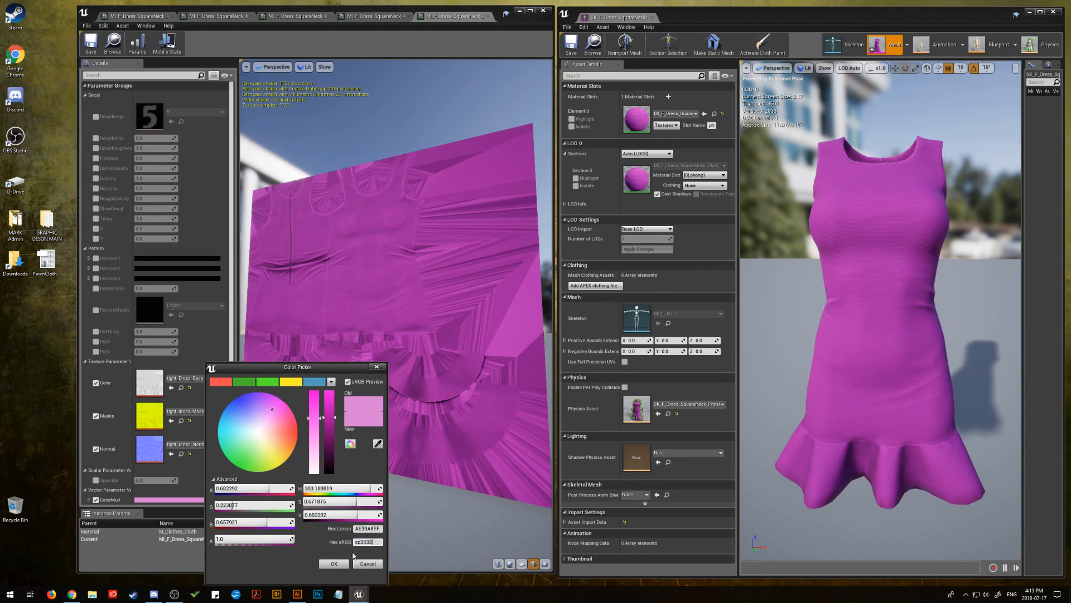
key("Return")
left_click(337, 563)
left_click_drag(391, 335, 407, 239)
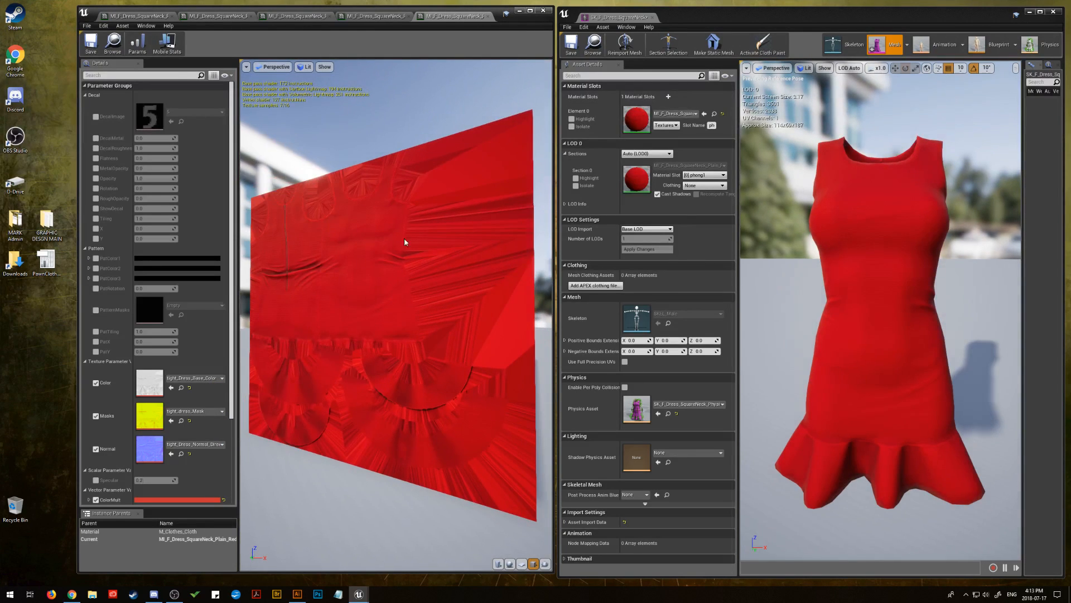
left_click(89, 44)
Close the open material instance editors except the one for the plain white dress
left_click(487, 17)
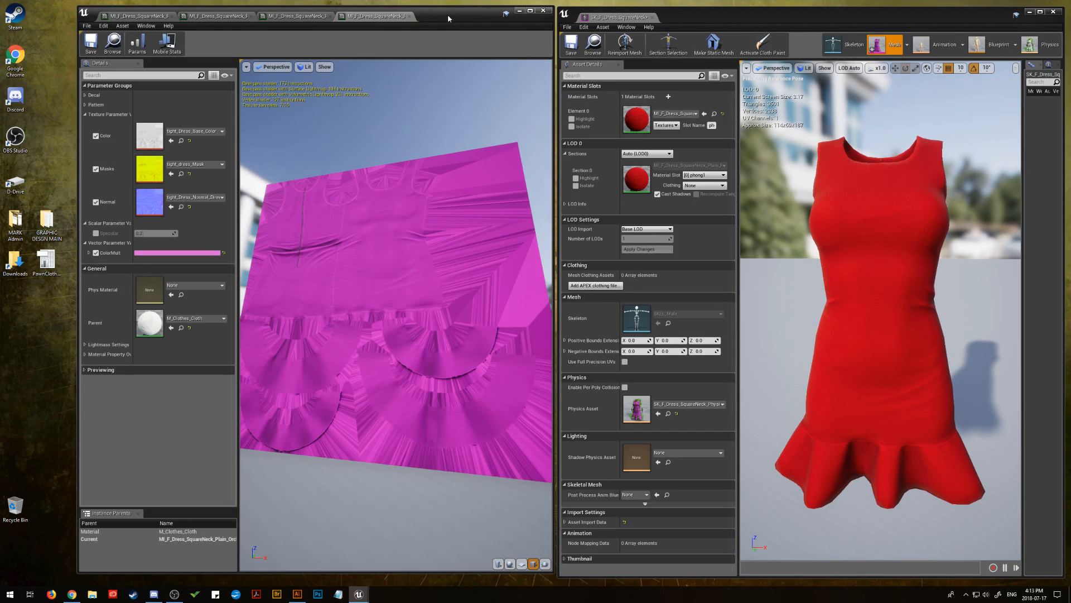
left_click(408, 17)
left_click(330, 16)
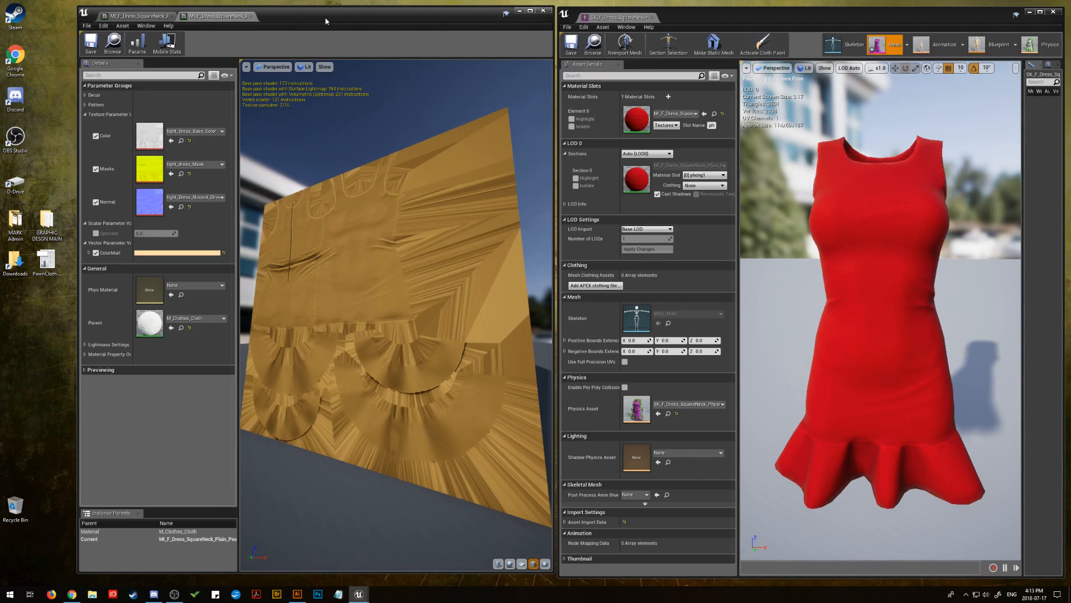
left_click(250, 17)
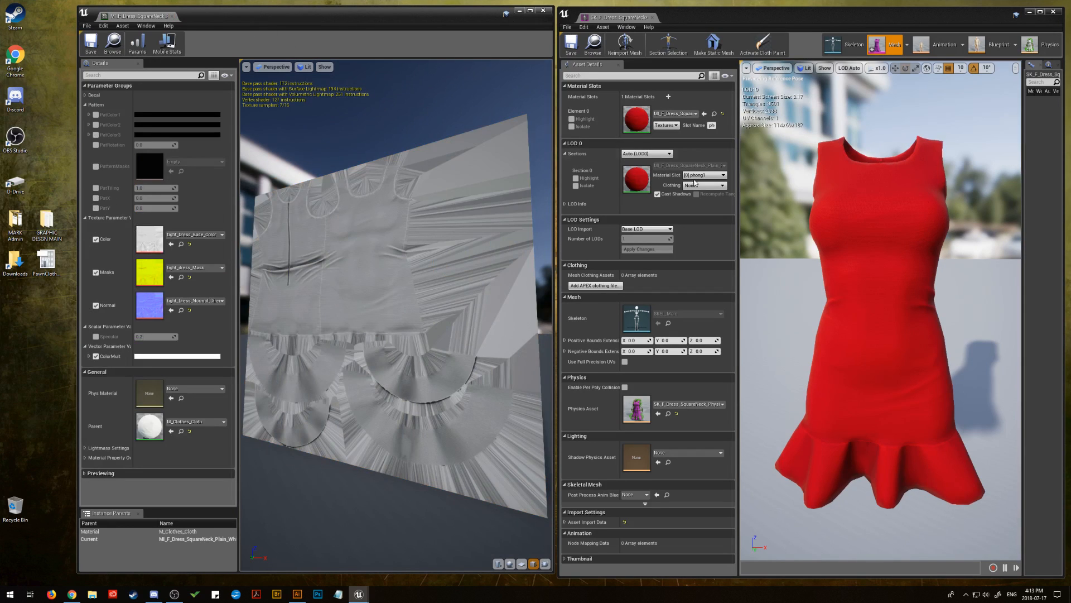
Assign the plain pink instance to the dress's material slot and open it with the Decal and Pattern groups collapsed
left_click(870, 268)
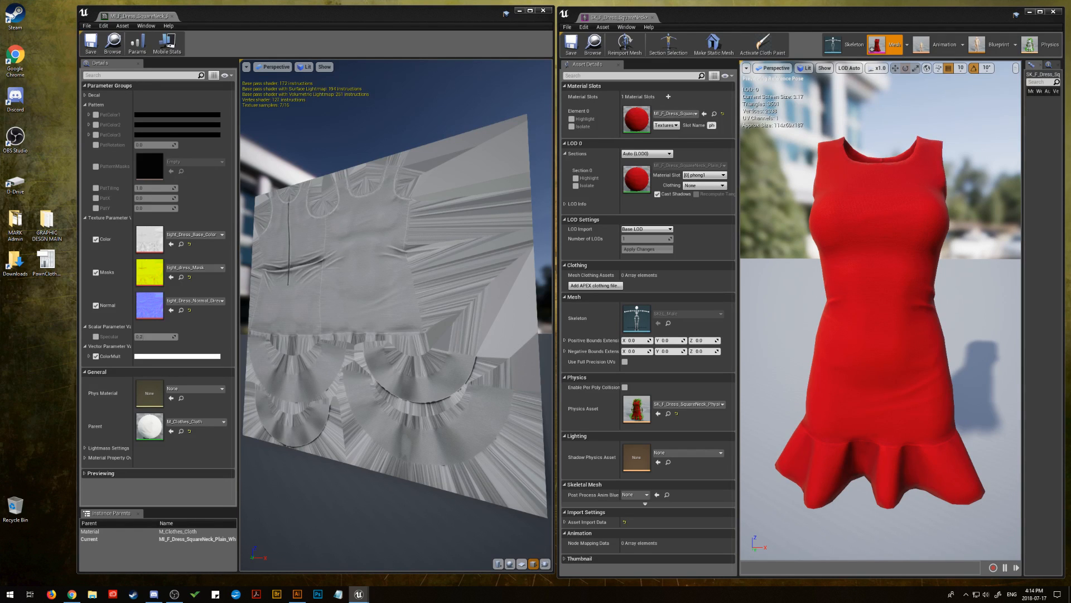
mouse_move(332, 311)
left_mouse_down()
mouse_move(362, 312)
mouse_move(332, 310)
left_mouse_up()
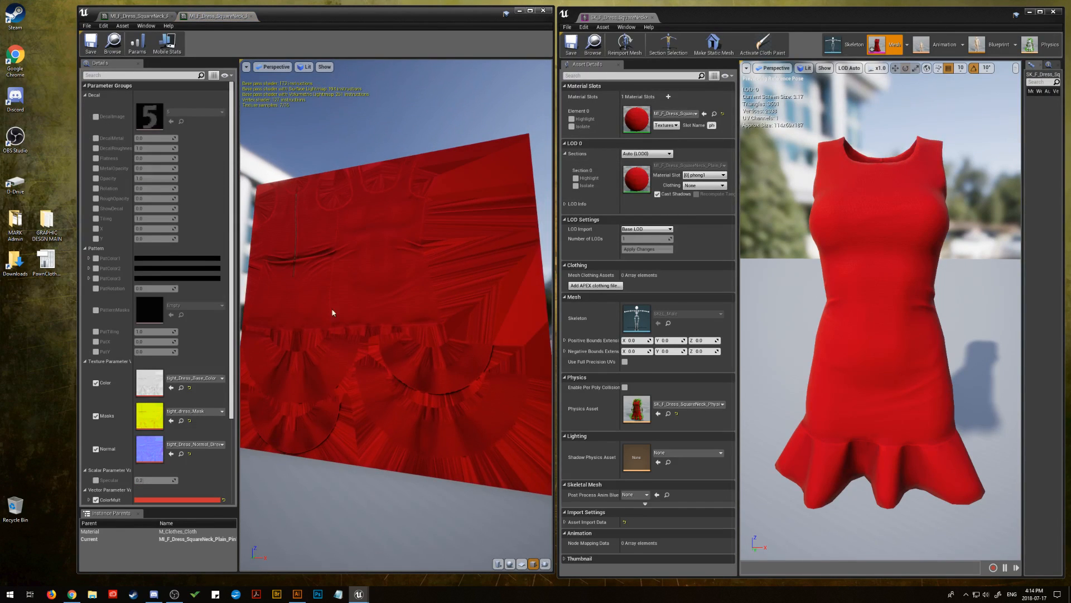
left_click(85, 96)
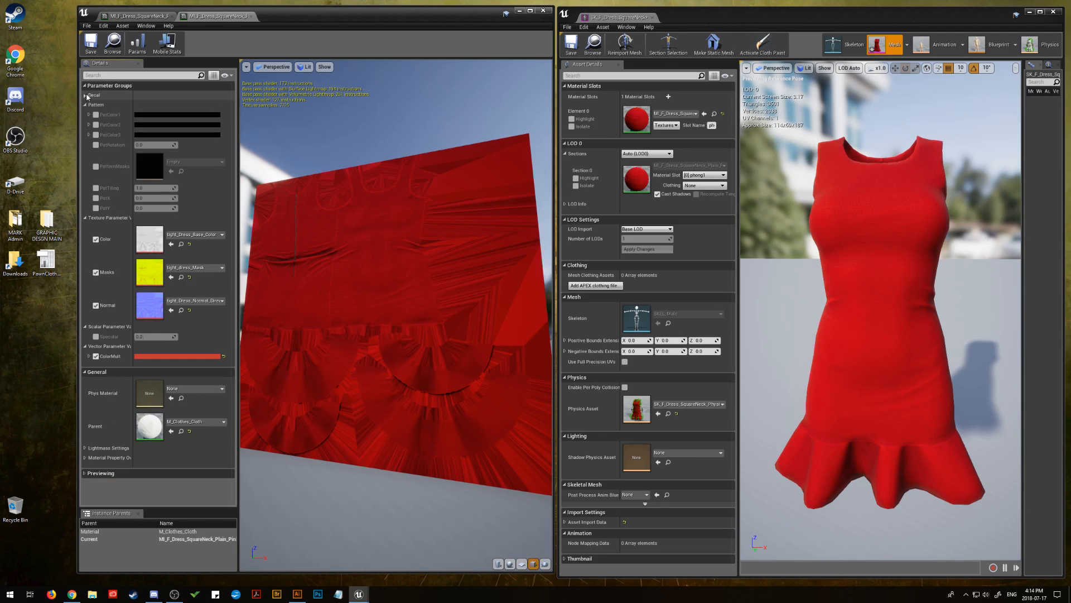
left_click(86, 105)
Paste the copied pink hex code E25098 as ColorMult's sRGB value and save the pink material instance
left_click(173, 253)
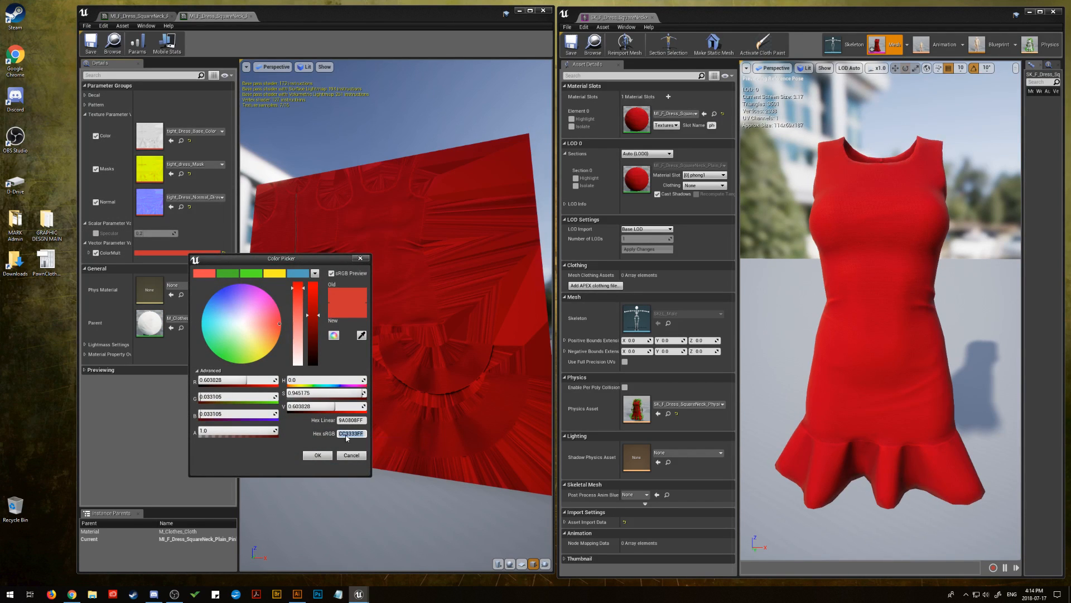
right_click(338, 433)
left_click(363, 478)
left_click(326, 455)
left_click_drag(366, 410, 366, 316)
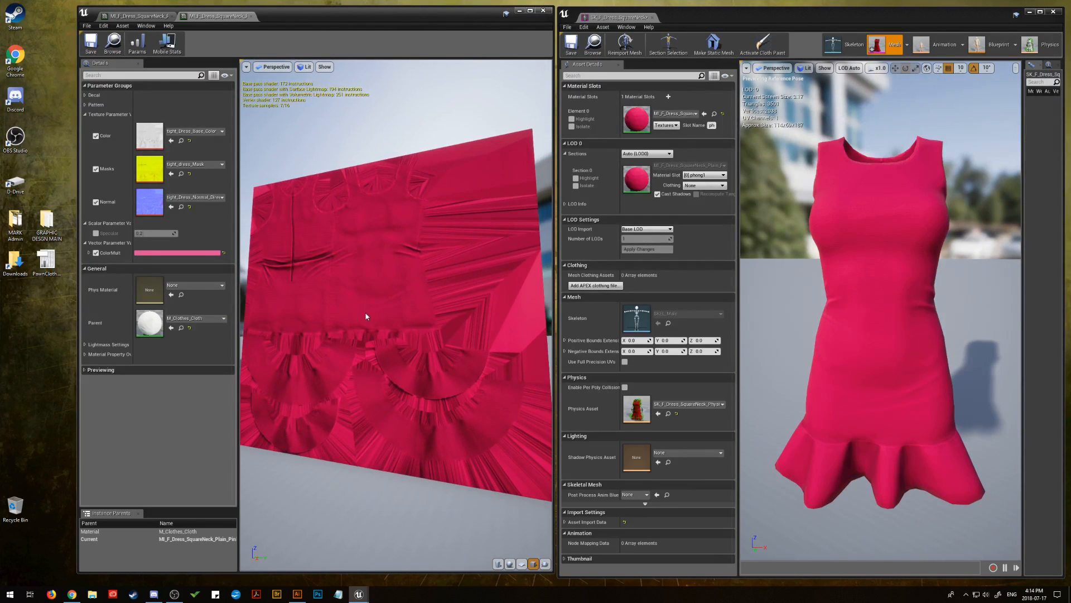
left_click(94, 44)
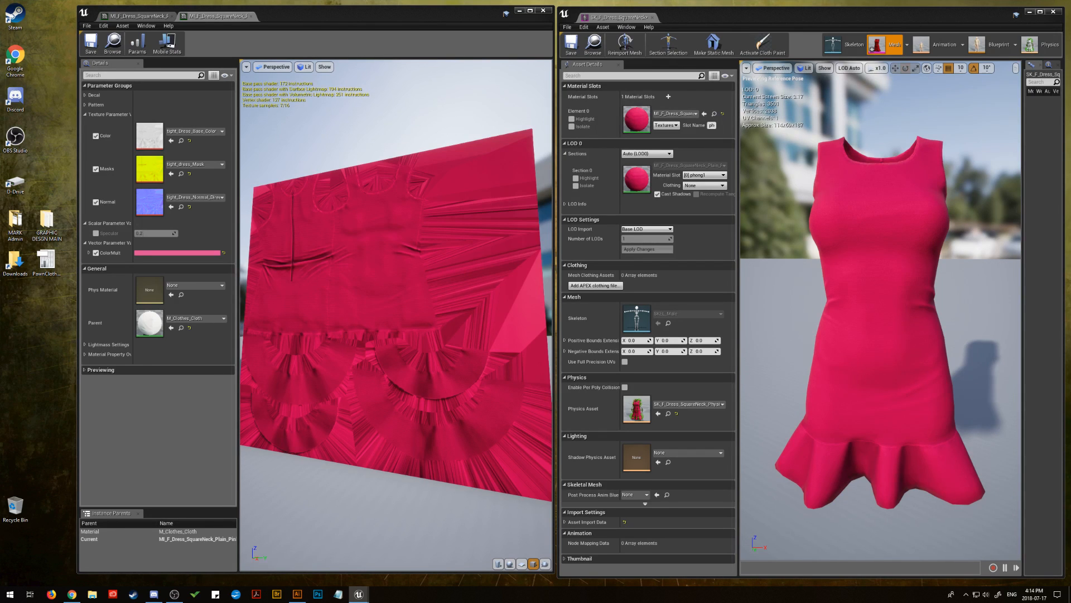
Assign the plain maroon instance to the dress's material slot and open it with the Decal and Pattern groups collapsed
key("alt+Tab")
key("alt+Tab")
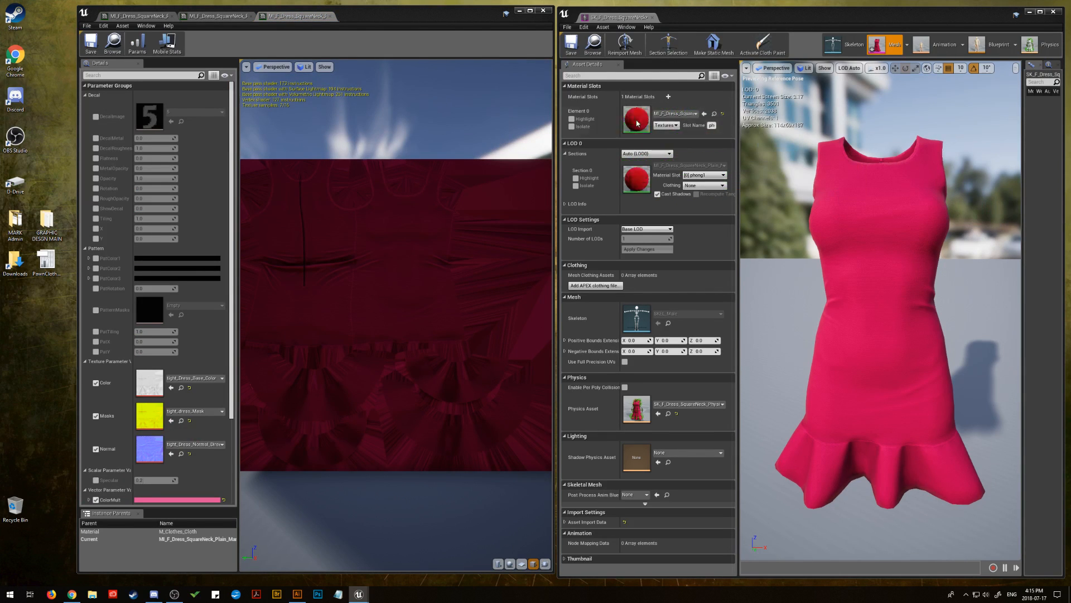
left_click(85, 95)
left_click(84, 105)
Paste the copied maroon hex code 800000 as ColorMult's sRGB value and save the maroon material instance
left_click(193, 253)
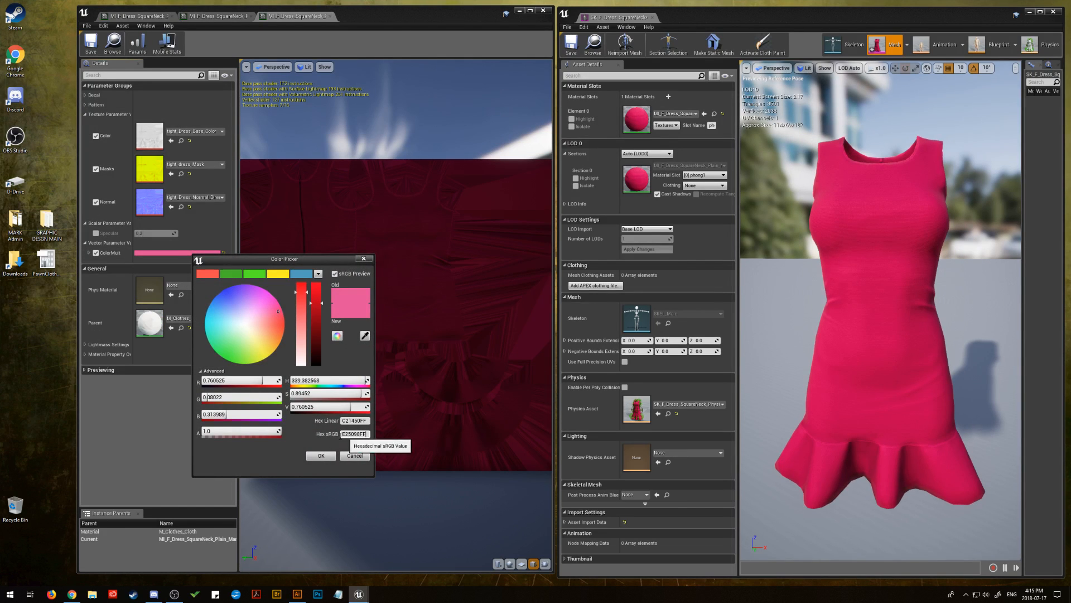
left_click(344, 435)
right_click(347, 435)
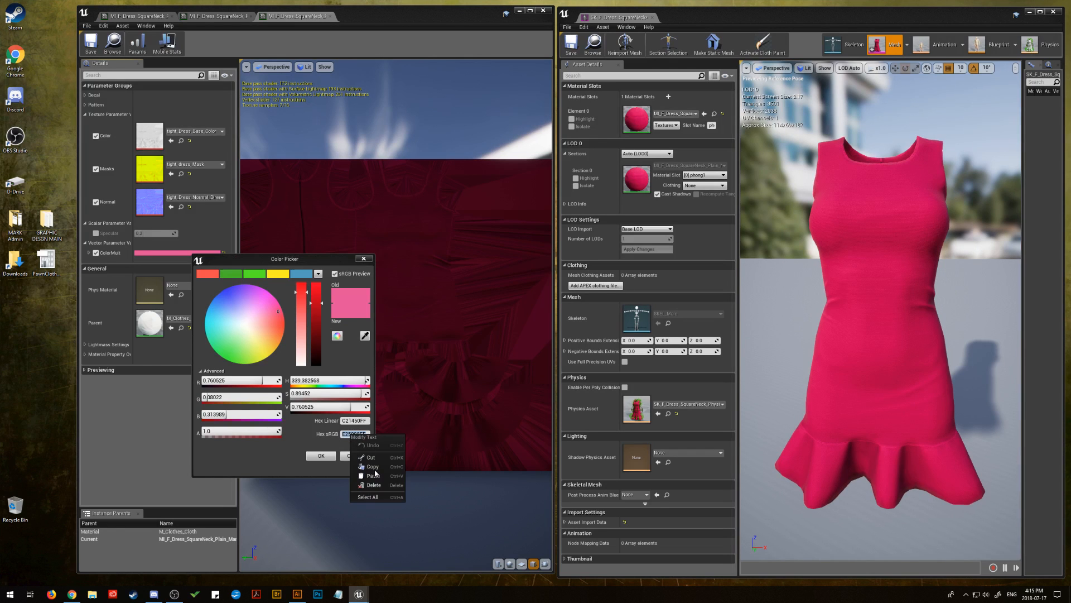
left_click(376, 477)
left_click(329, 458)
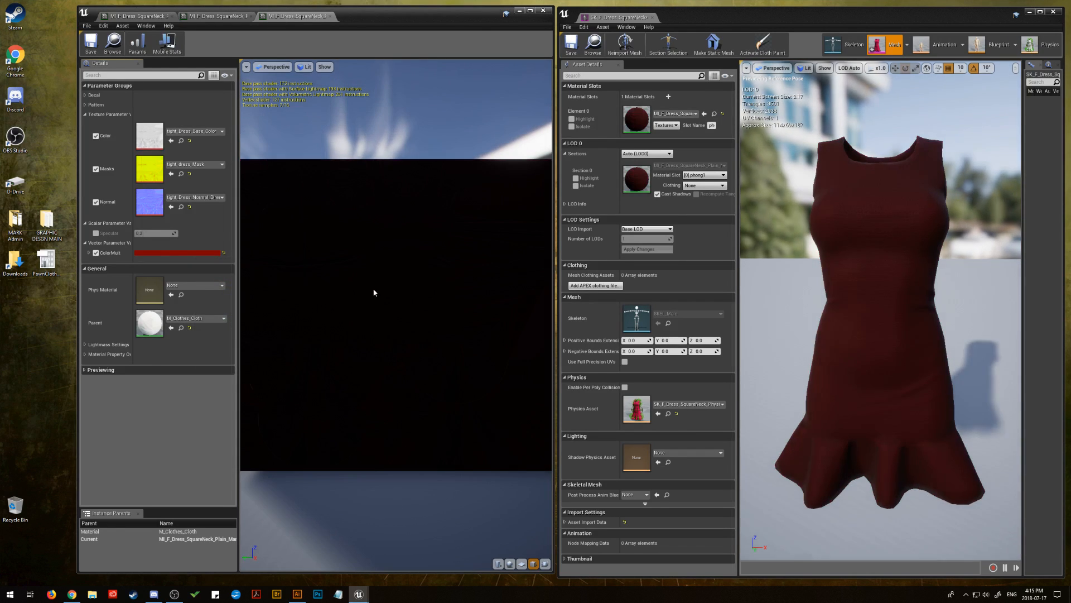
left_click_drag(376, 292, 502, 292)
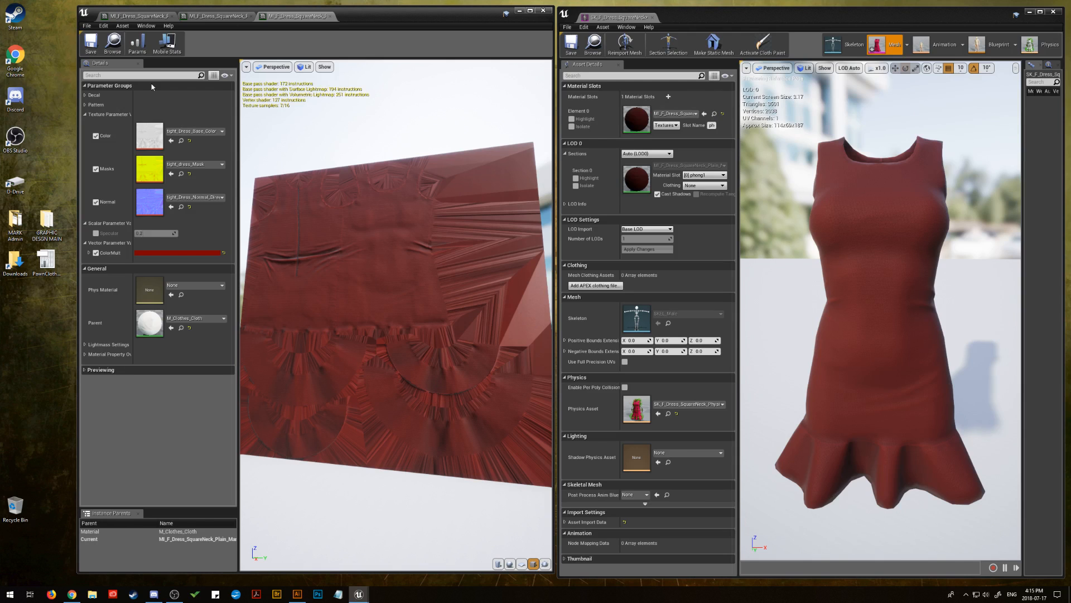
left_click(95, 44)
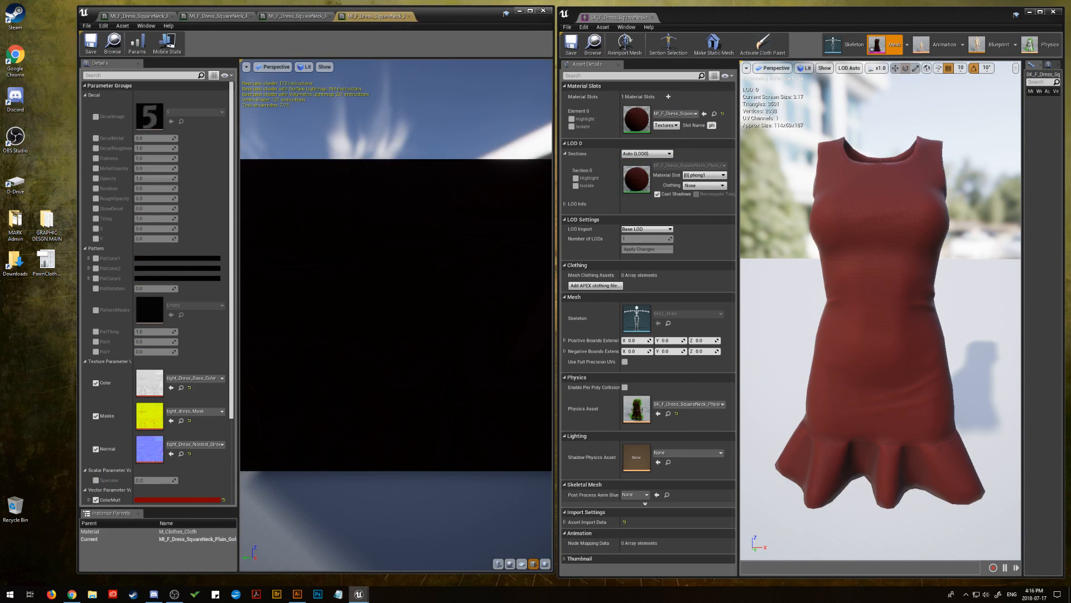
Collapse the Decal and Pattern parameter groups of the plain gold material instance
left_click_drag(352, 290, 425, 288)
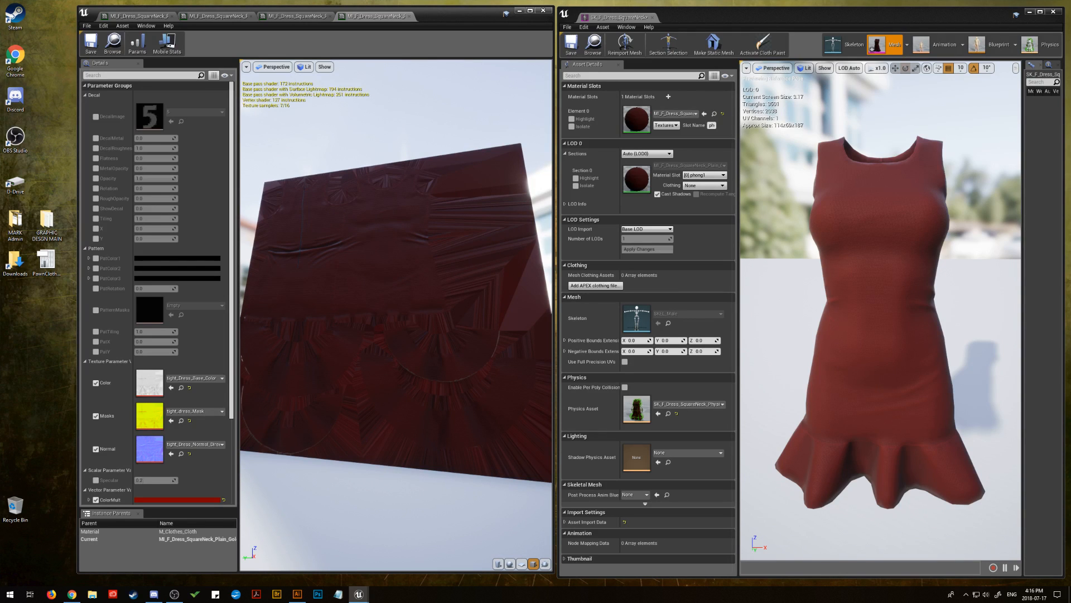
key("alt+Tab")
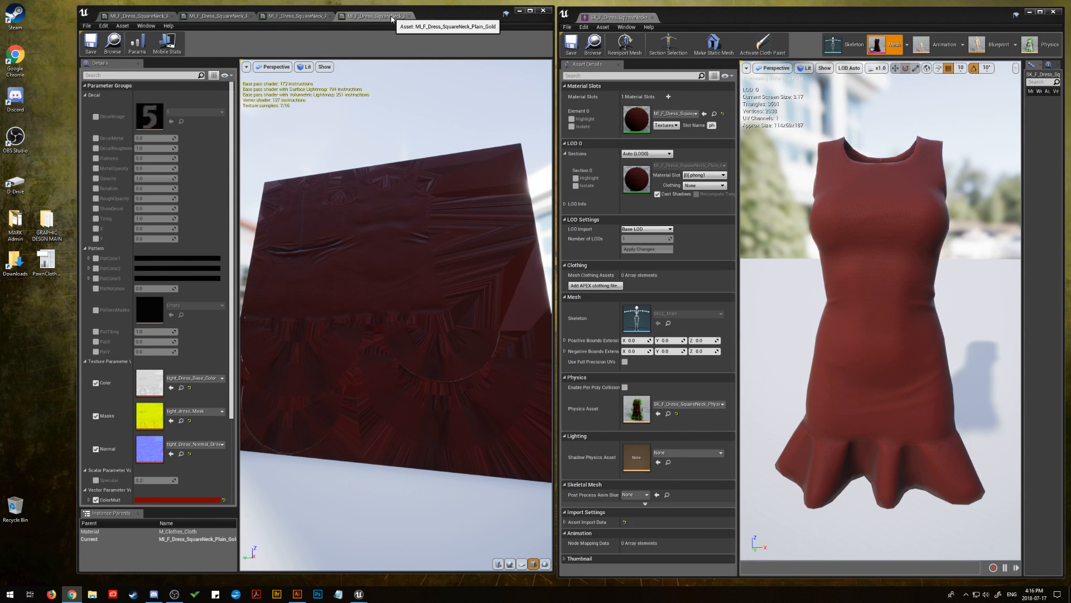
left_click(85, 95)
left_click(85, 105)
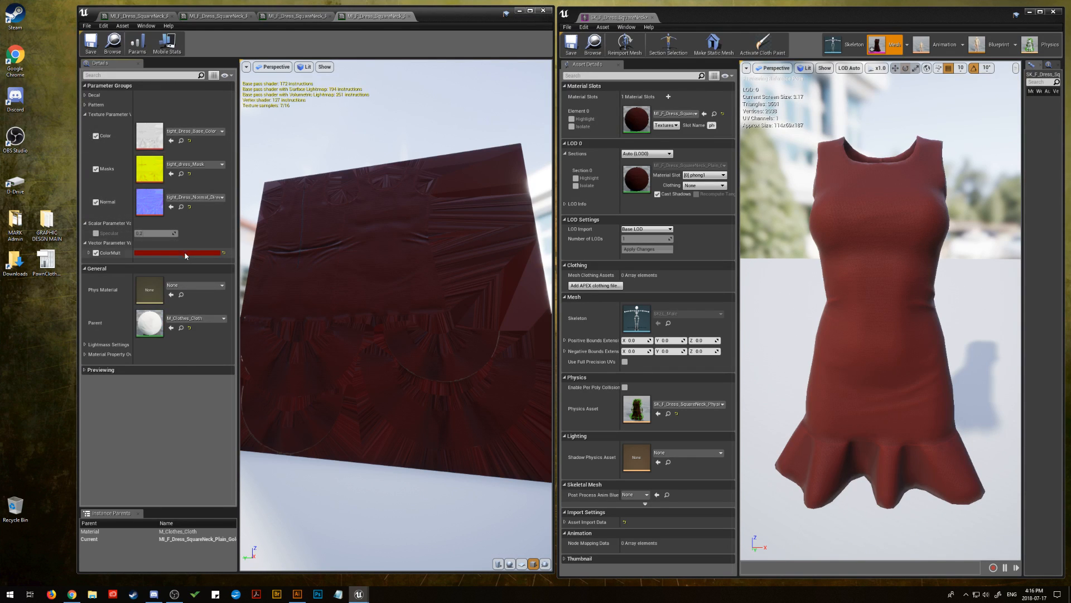
Paste the copied gold hex code CBA135 as the gold instance's ColorMult sRGB value and apply it
left_click(186, 254)
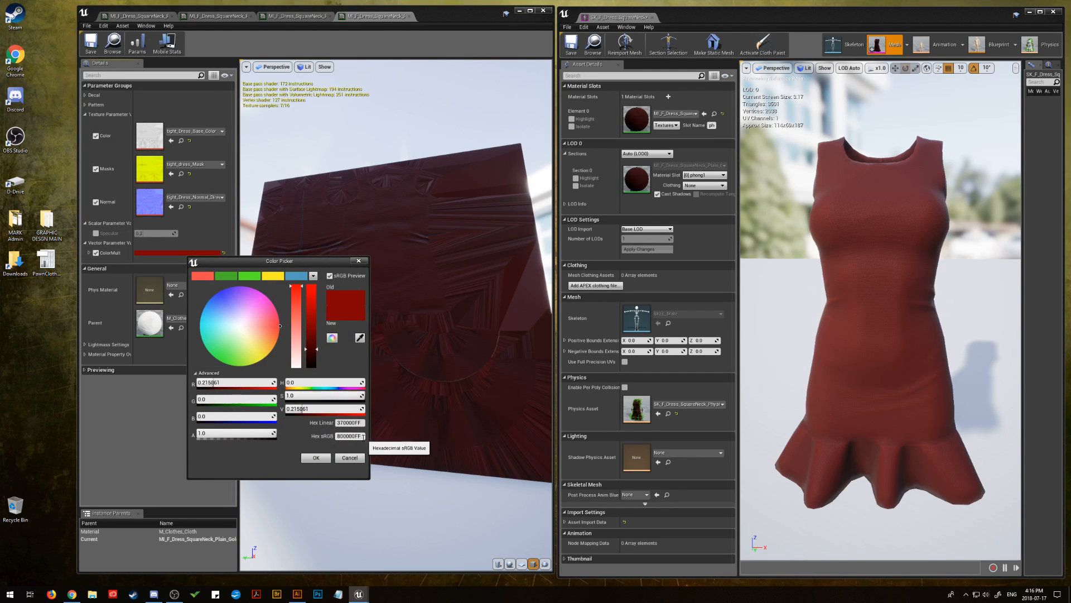
left_click(340, 436)
right_click(341, 436)
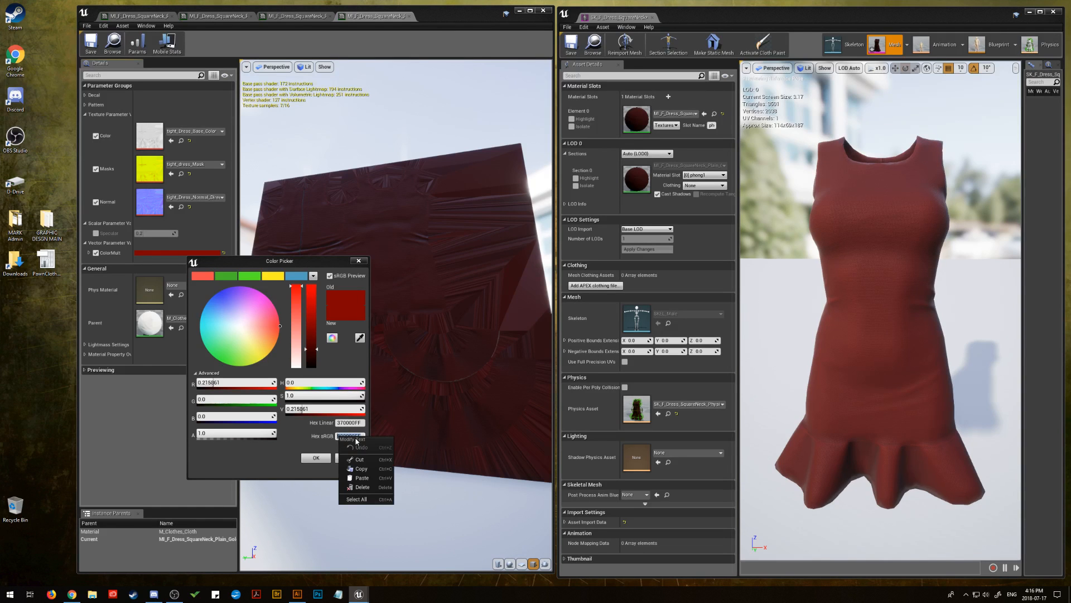
left_click(358, 475)
left_click(316, 458)
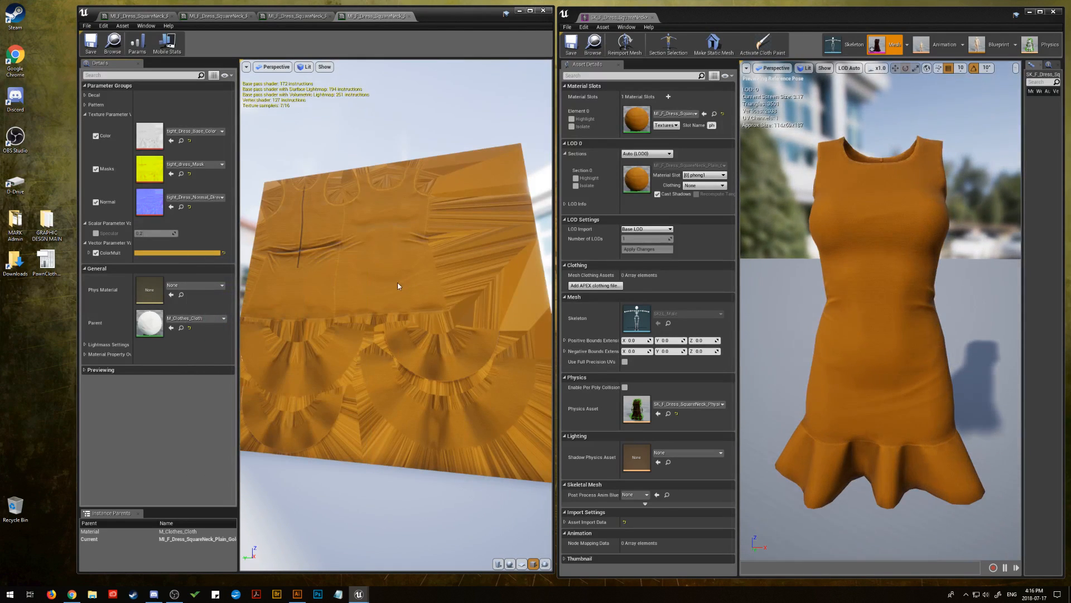
left_click_drag(396, 312, 390, 292)
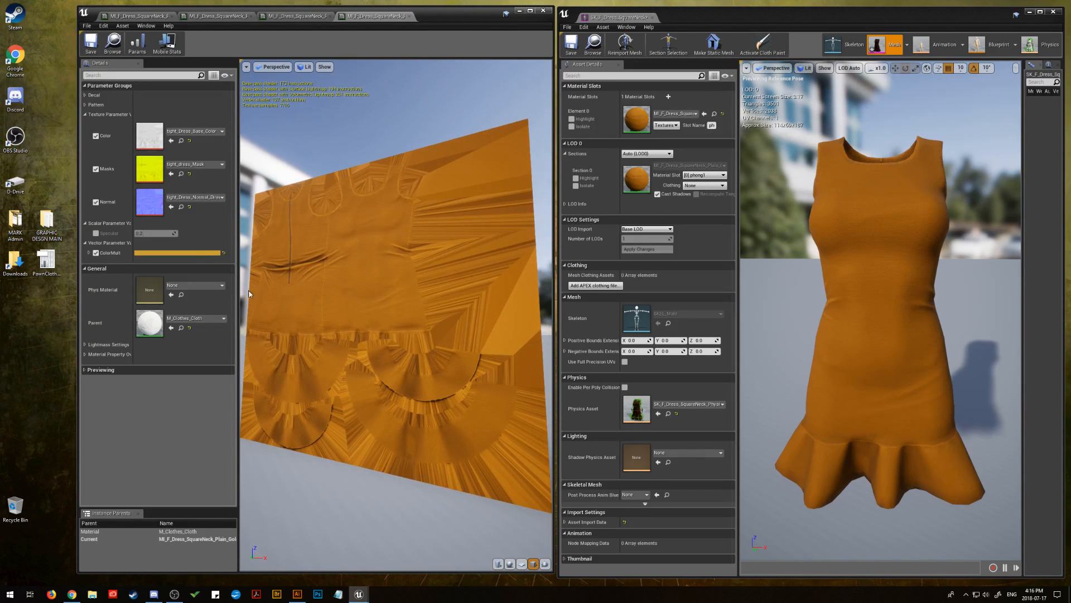
Brighten the gold instance's ColorMult and slightly reduce its saturation, giving sRGB E0B552
left_click(178, 253)
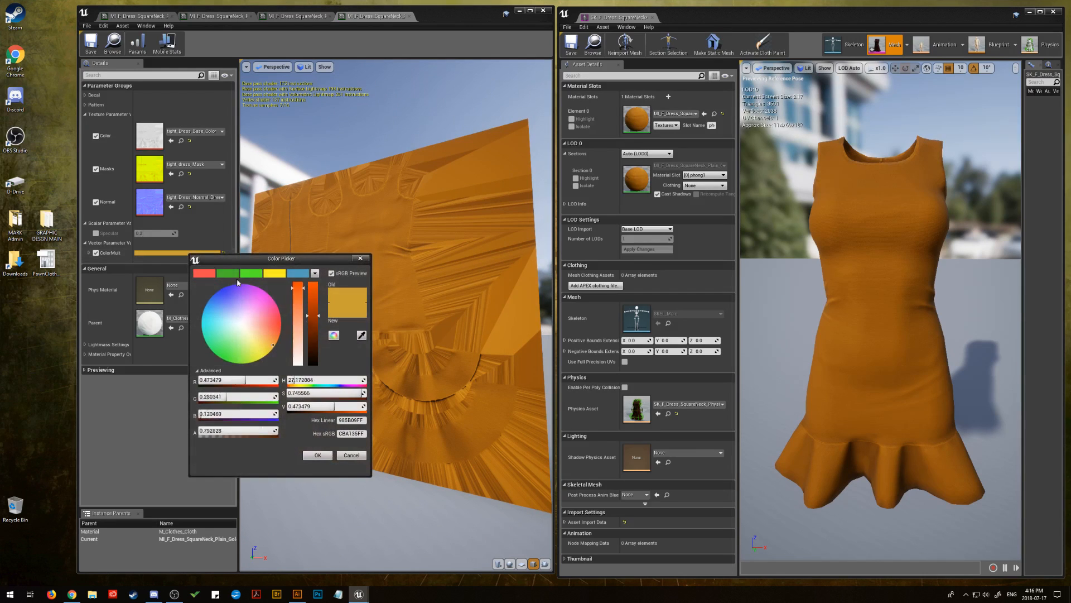
left_click(319, 311)
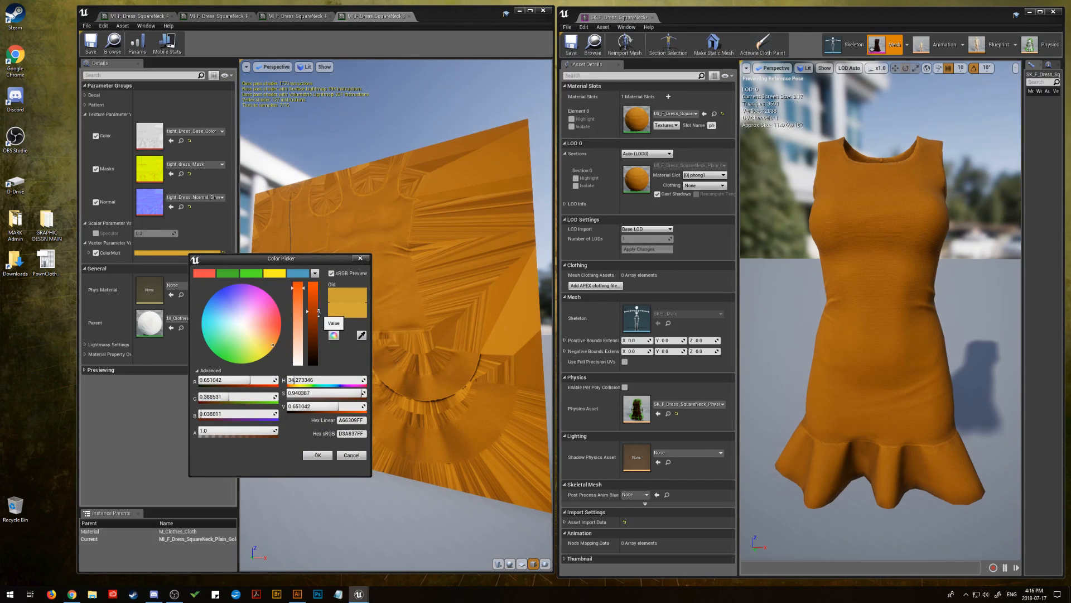
left_click(293, 289)
left_click_drag(294, 288, 318, 306)
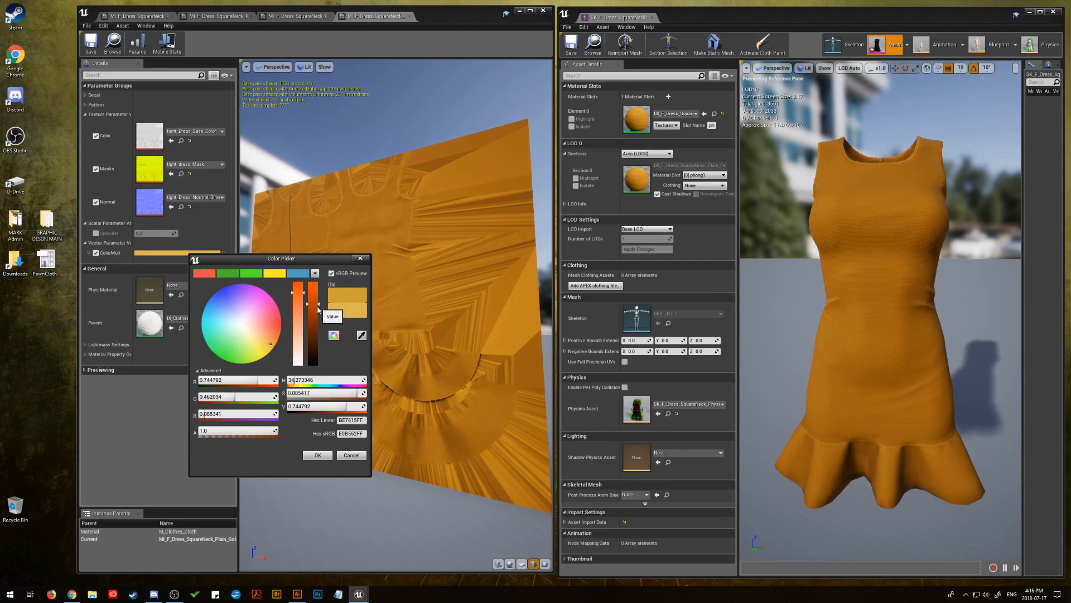
left_click(317, 455)
left_click_drag(358, 275, 491, 281)
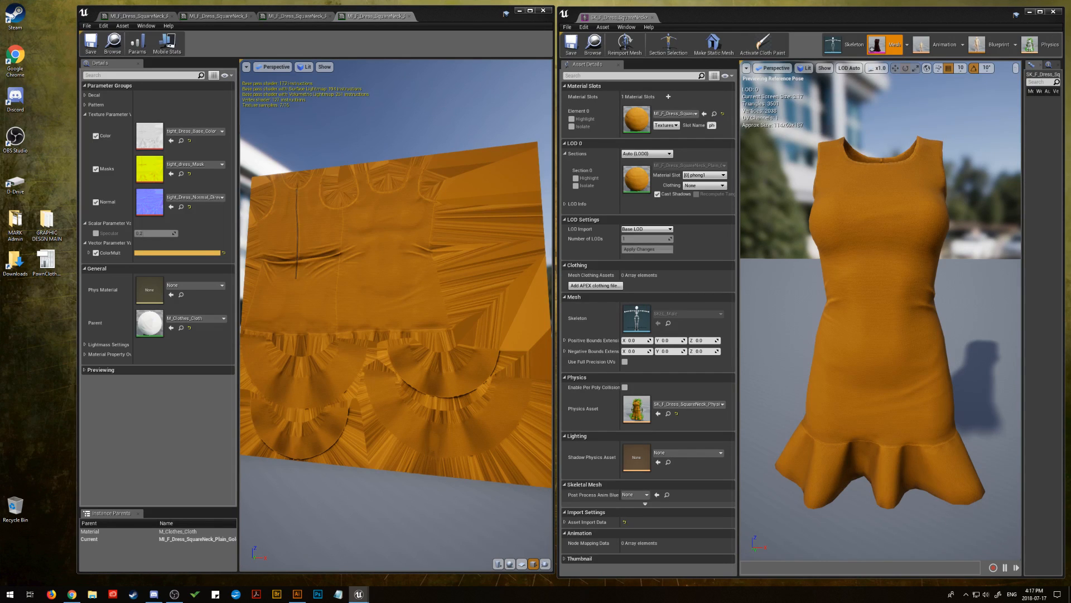
Assign the plain silver instance to the dress's material slot and open it with the Decal and Pattern groups collapsed
left_click_drag(1070, 251, 630, 114)
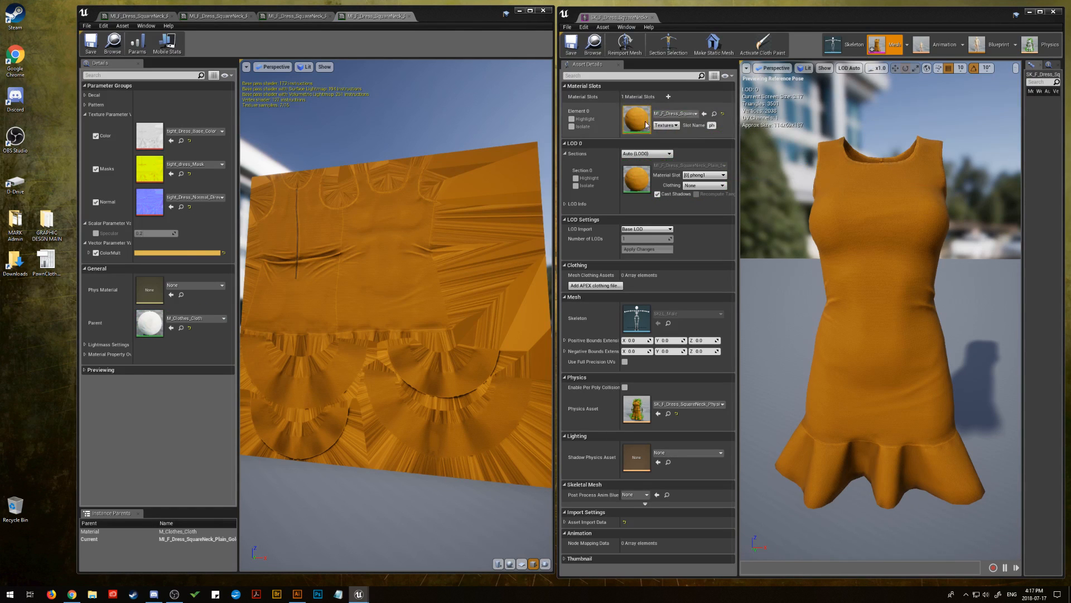
left_click_drag(491, 151, 591, 151)
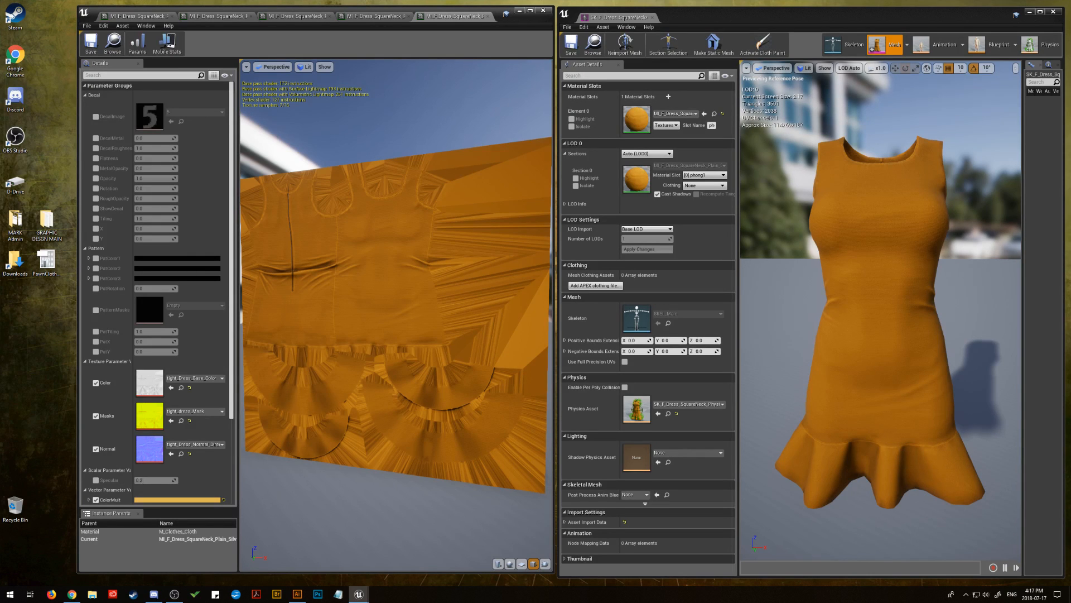
key("alt+Tab")
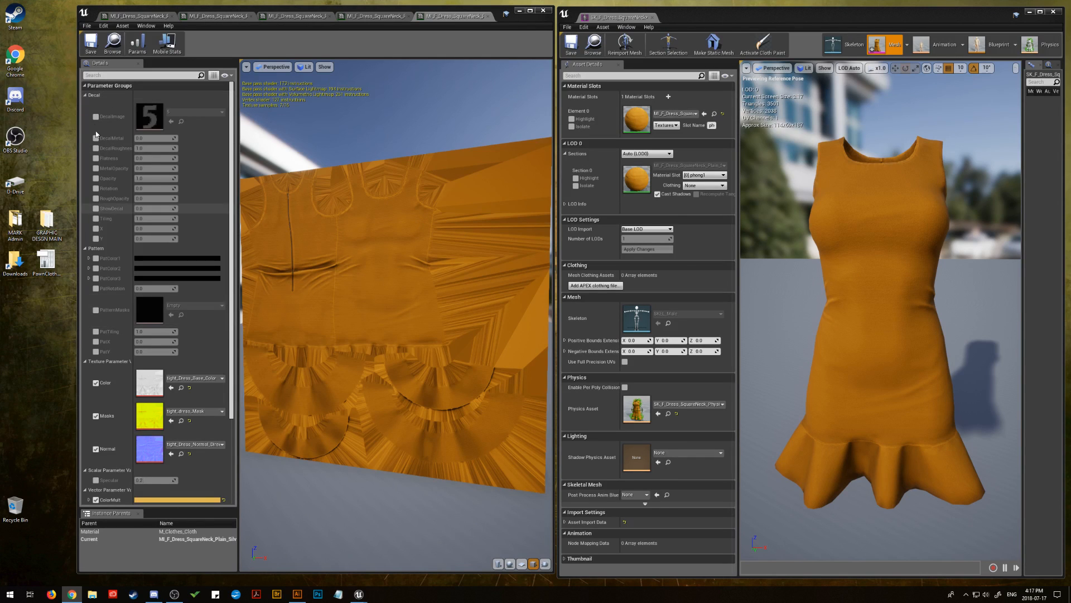
left_click(86, 95)
left_click(86, 104)
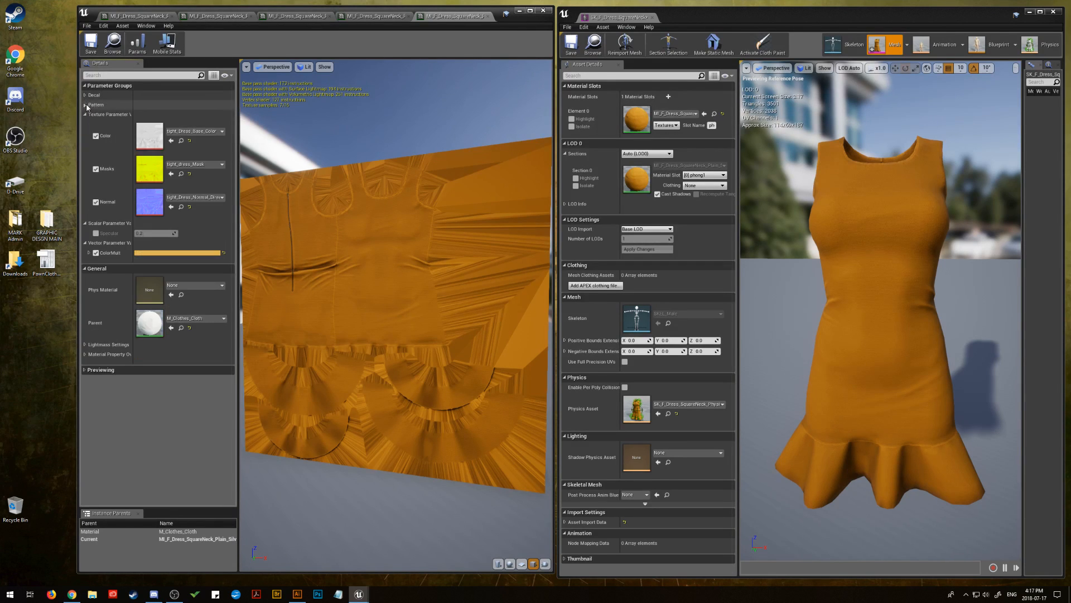
Paste the copied silver hex code as ColorMult's sRGB value and save the silver material instance
left_click(174, 253)
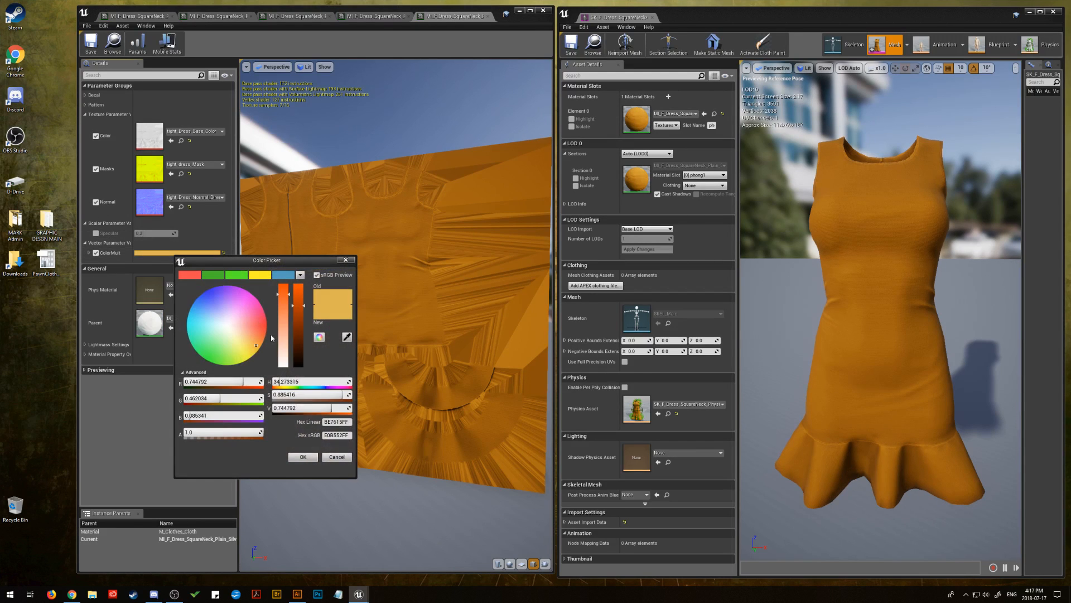
left_click(326, 435)
right_click(327, 436)
left_click(336, 469)
left_click(307, 456)
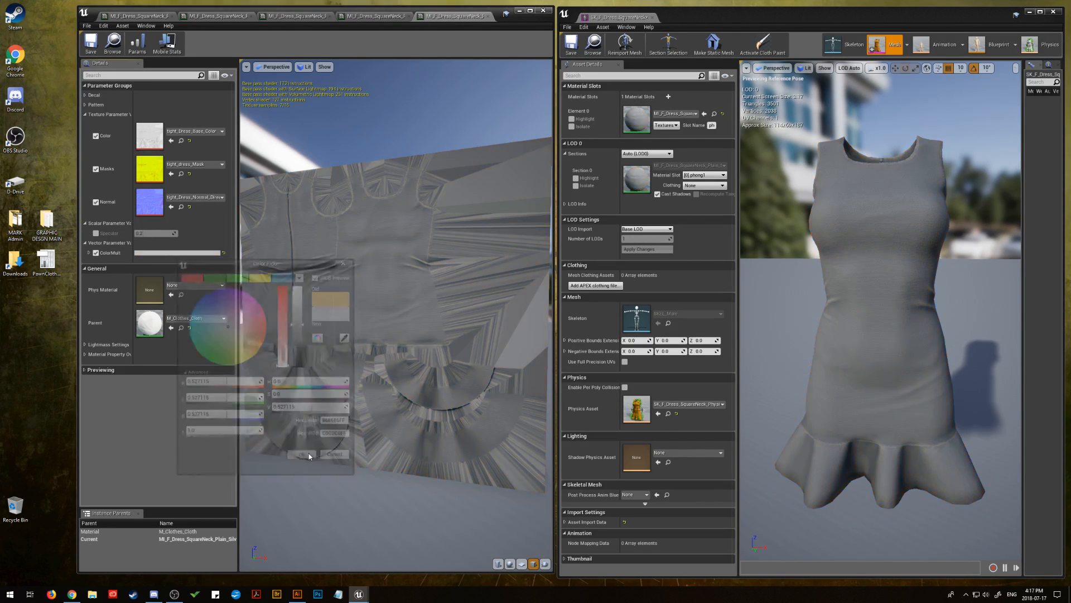
left_click_drag(334, 308, 390, 310)
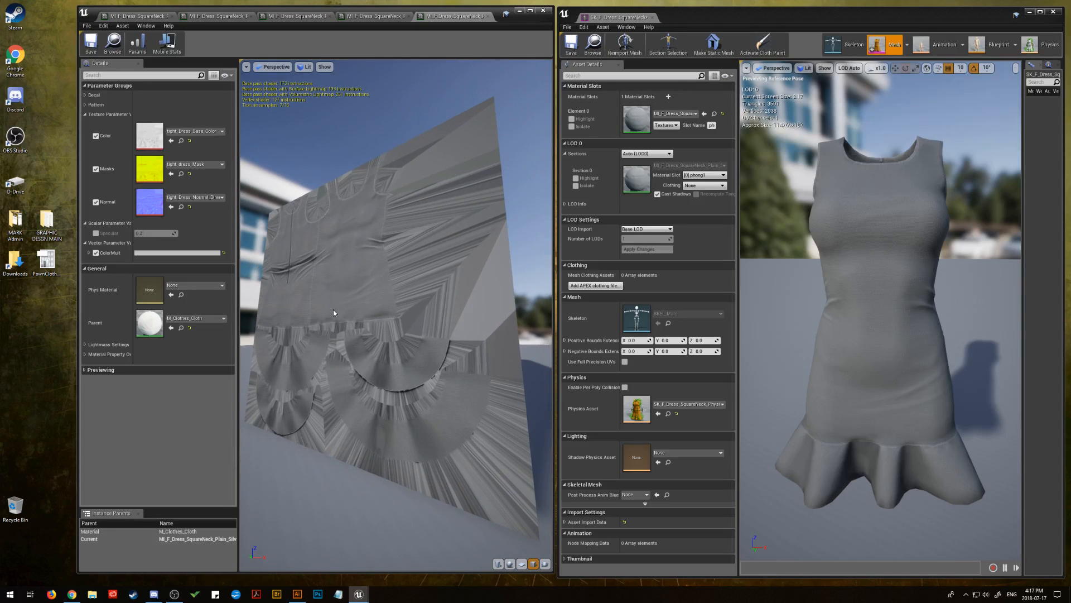
left_click(91, 44)
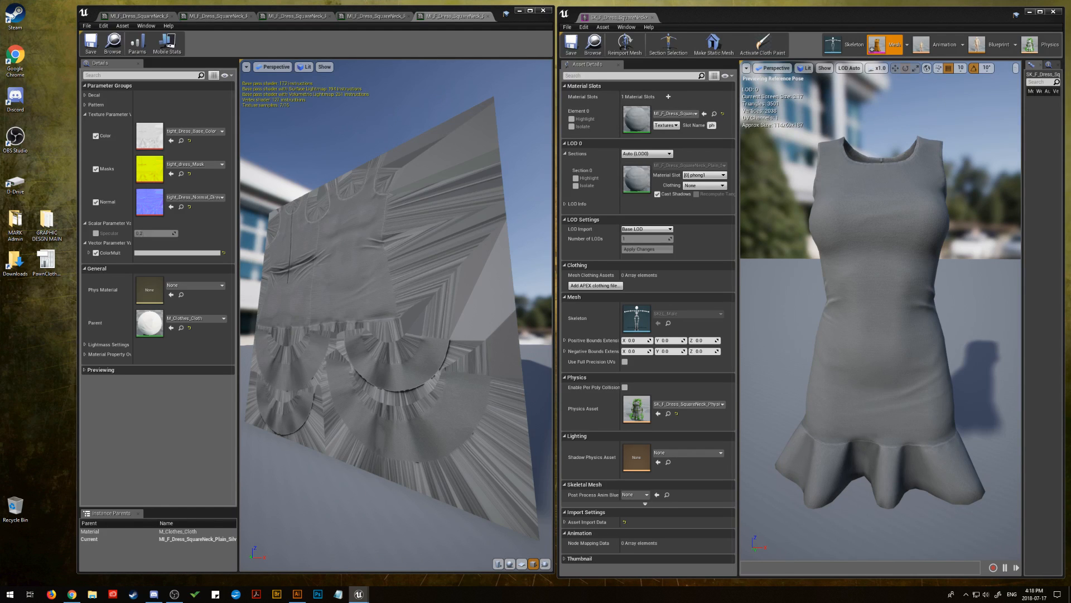
Assign the second plain pink instance to the dress's material slot and open it for editing
key("alt+Tab")
left_click_drag(1070, 134, 635, 119)
double_click(635, 119)
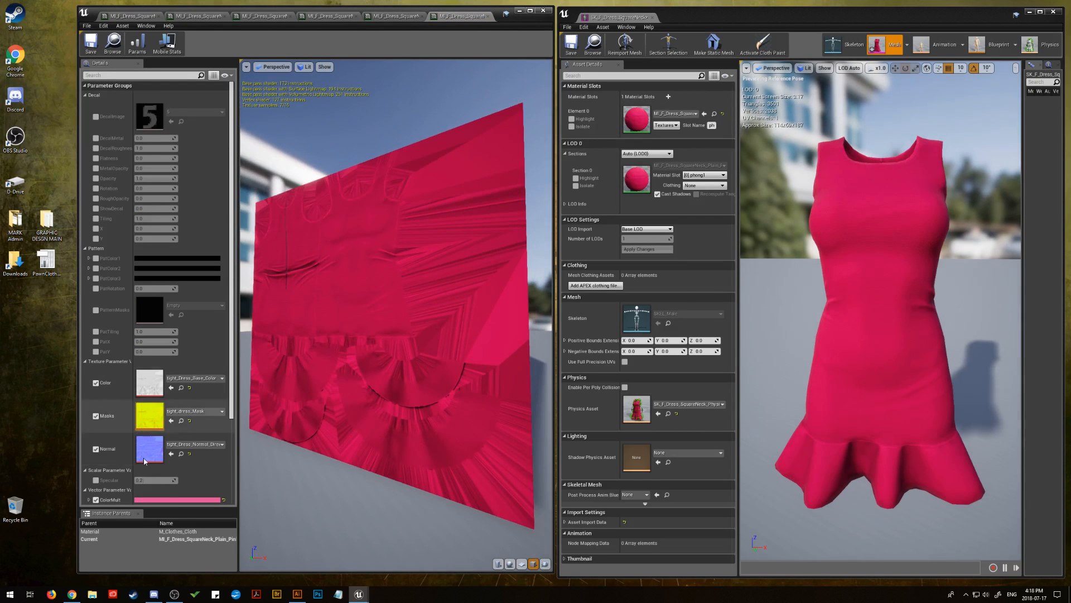
Paste the copied light pink hex code as ColorMult's sRGB value and save this second pink material instance
left_click(180, 499)
left_click(335, 542)
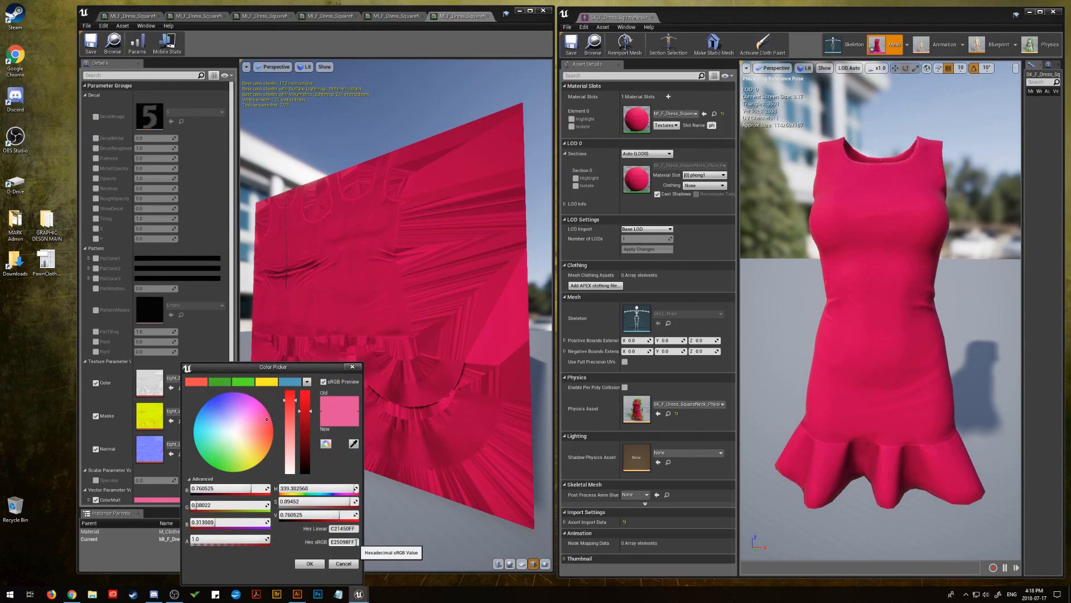
right_click(341, 542)
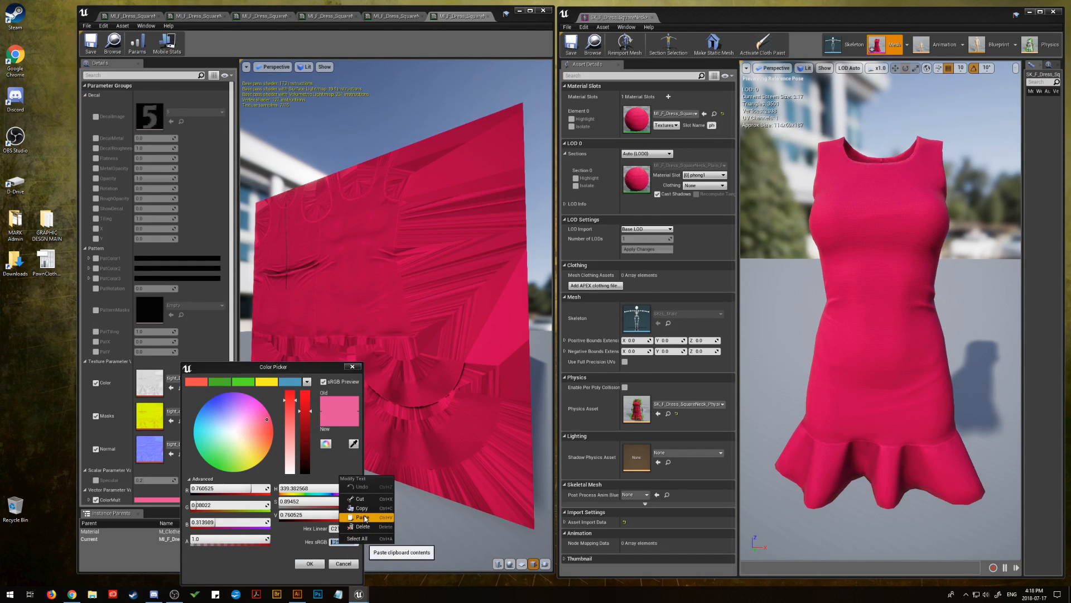
left_click(357, 517)
left_click(310, 563)
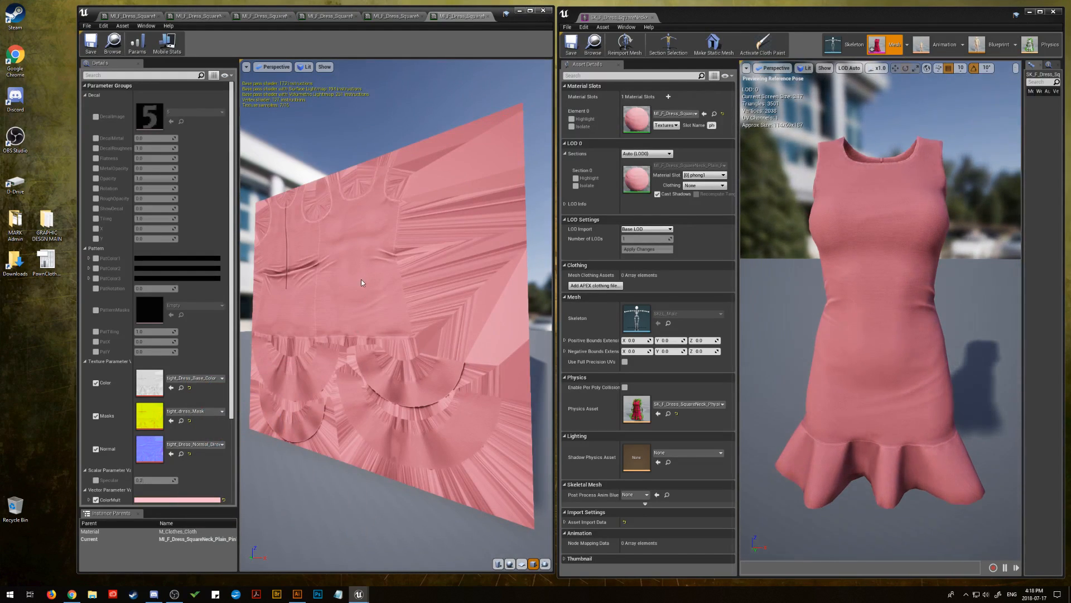
left_click_drag(361, 280, 330, 285)
left_click(90, 42)
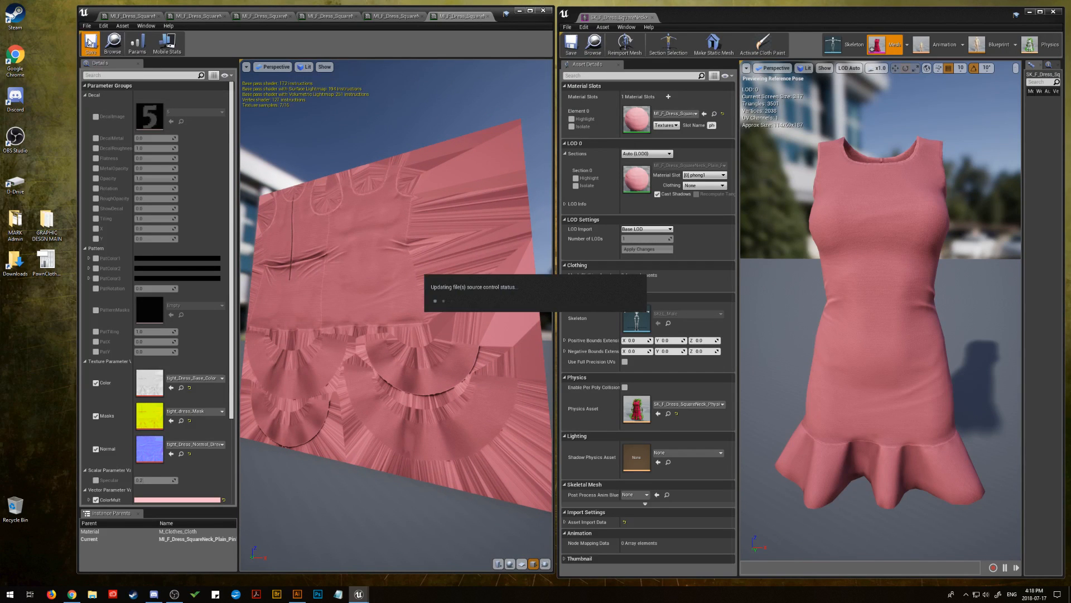
Close the light pink, silver, gold and maroon material instance editors, returning to the original plain pink instance
left_click(488, 17)
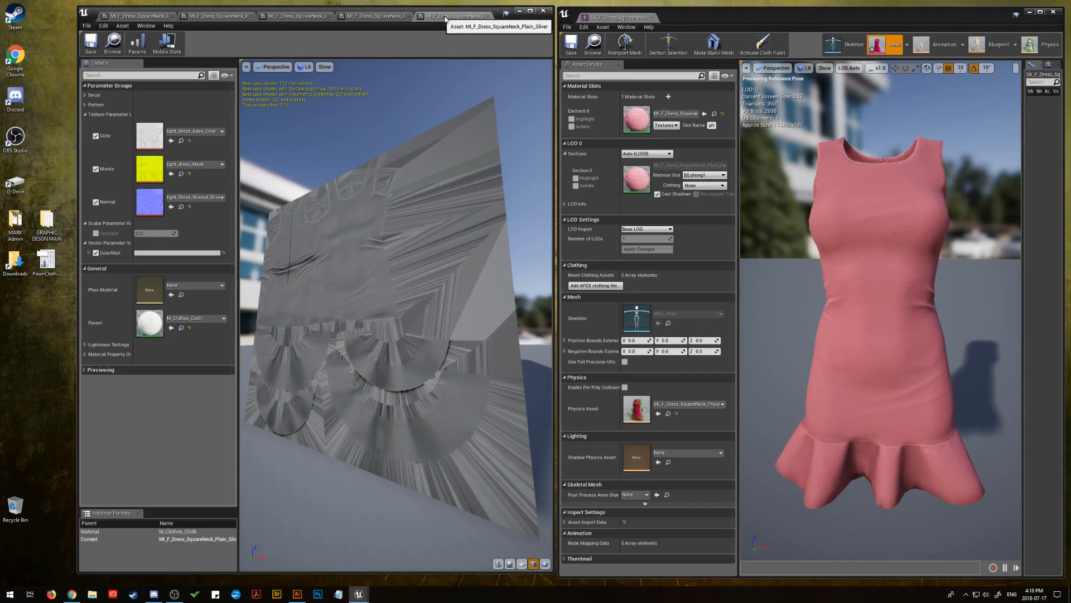
left_click(488, 16)
left_click(409, 17)
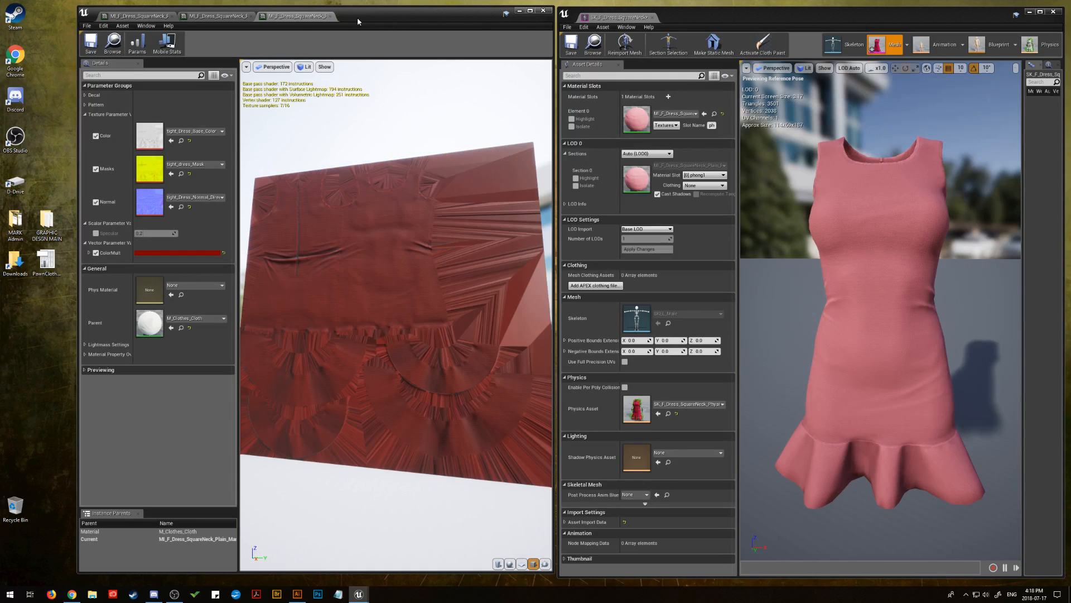
left_click(330, 16)
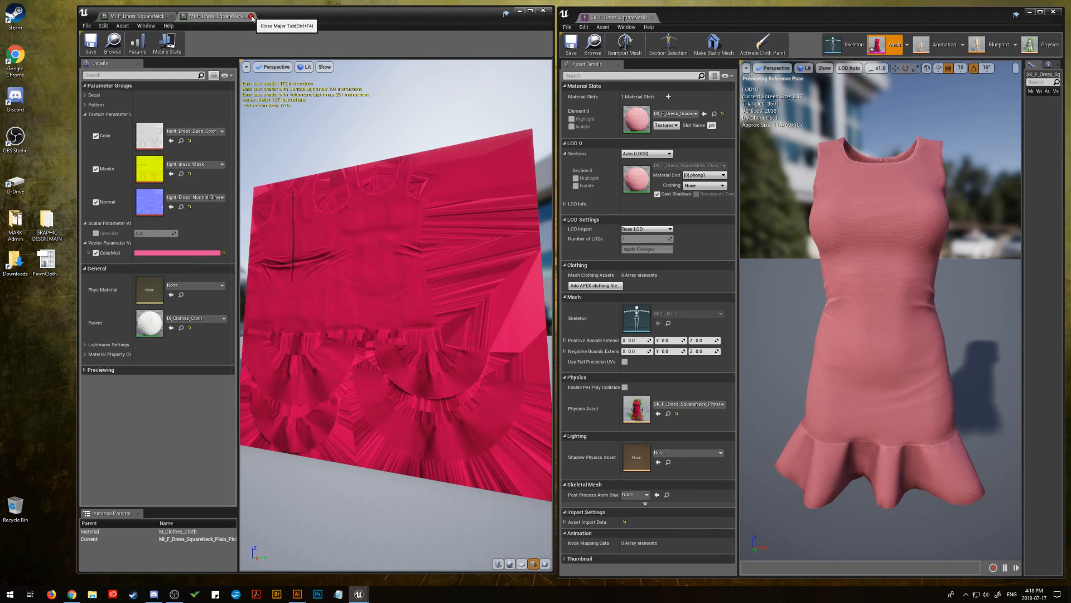
Darken the pink ColorMult to a brightness value of about 0.49 and close that material instance editor
left_click(185, 254)
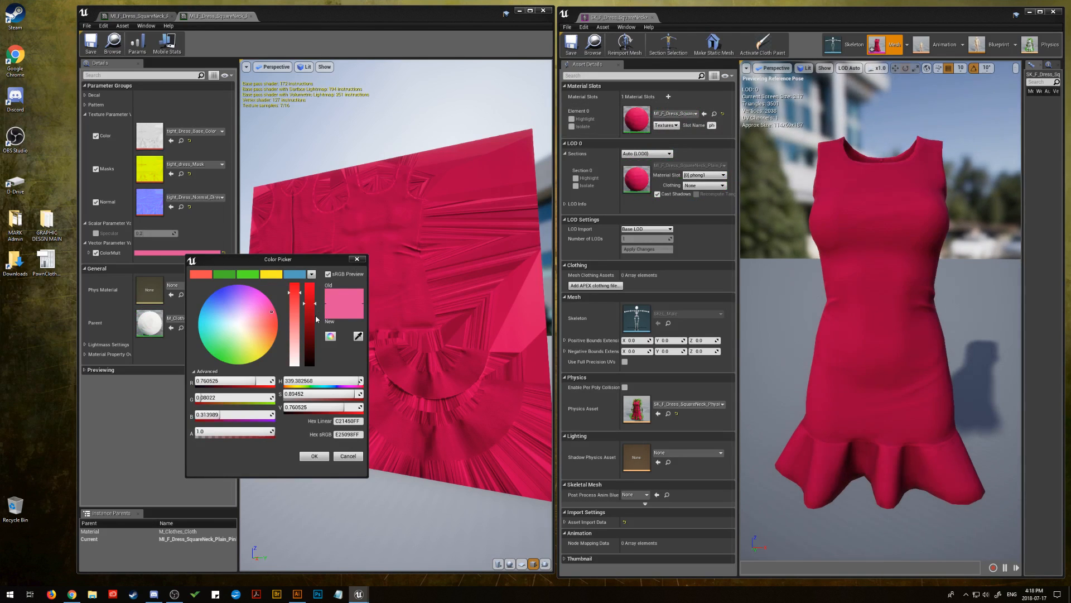
left_click_drag(317, 309, 303, 325)
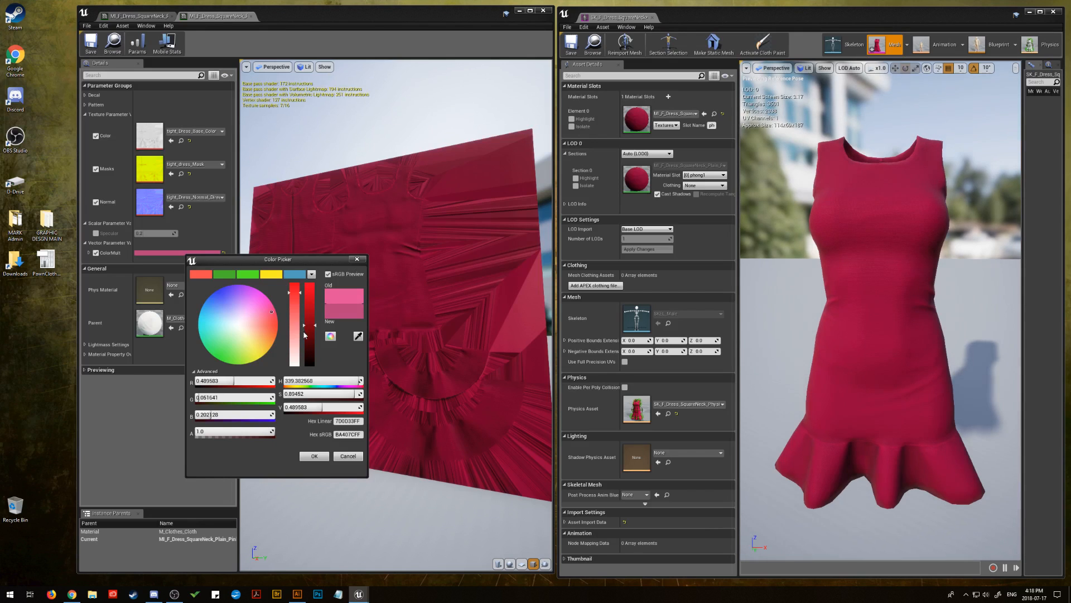
left_click(319, 456)
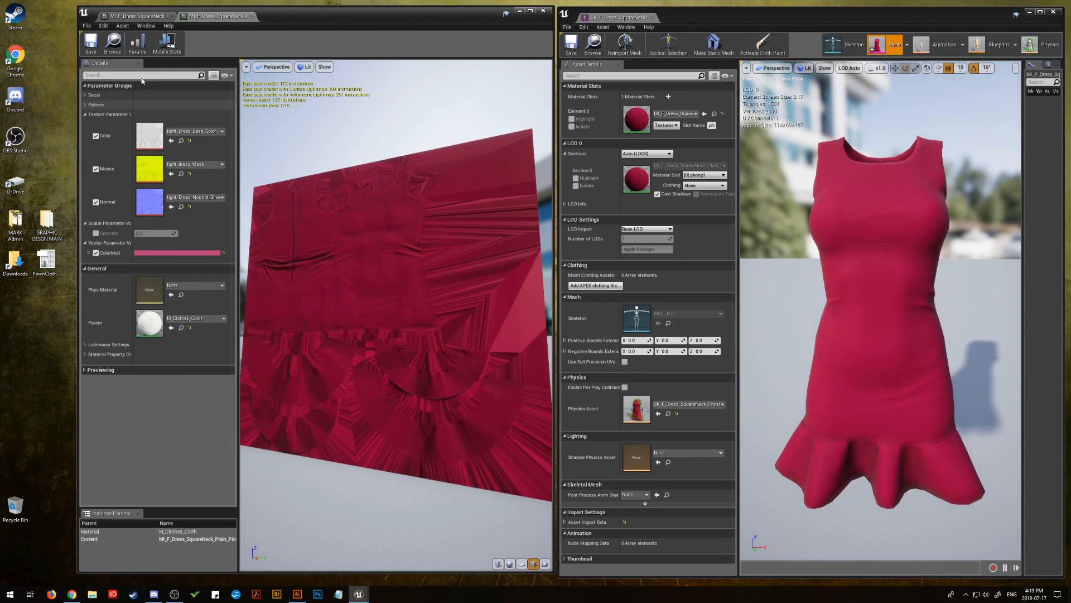
left_click(250, 16)
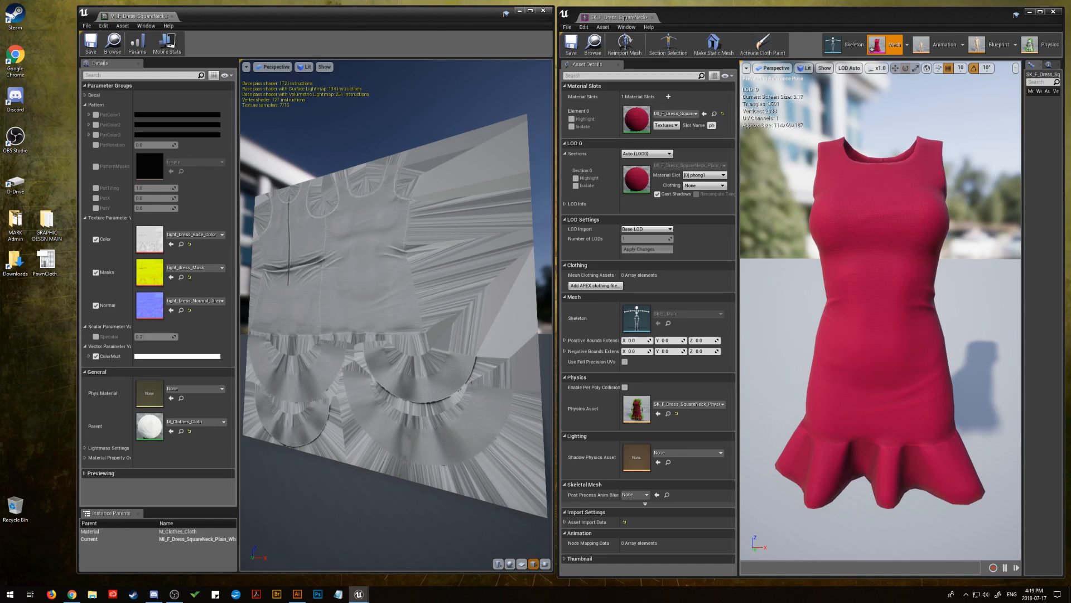
Paste the copied beige hex code FAD6A5 as the plain white instance's ColorMult sRGB value and assign the instance to the dress's material slot
key("alt+Tab")
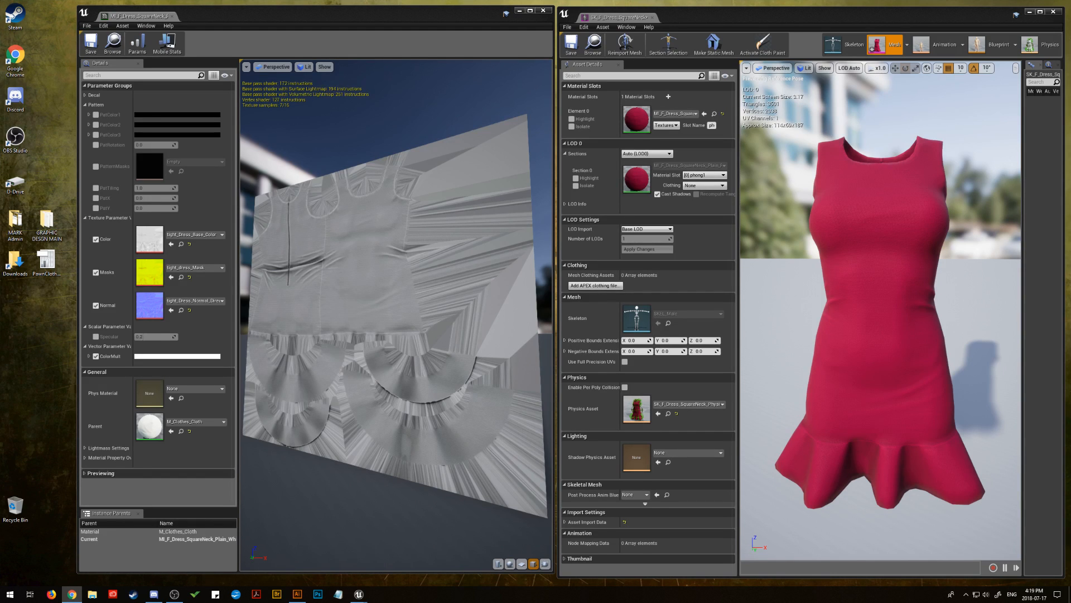
left_click(180, 357)
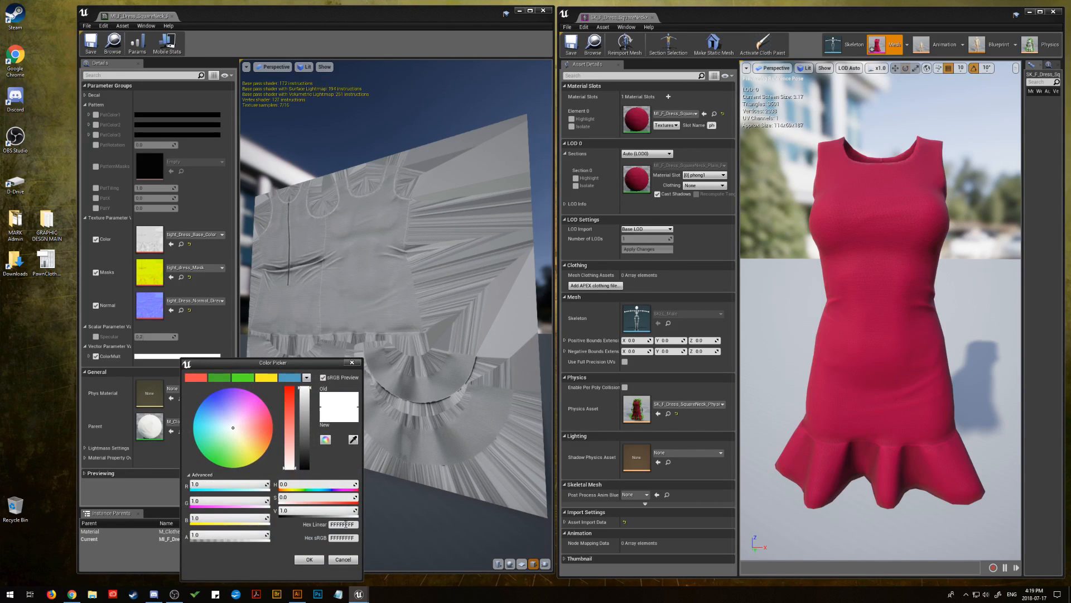
left_click(334, 538)
right_click(341, 539)
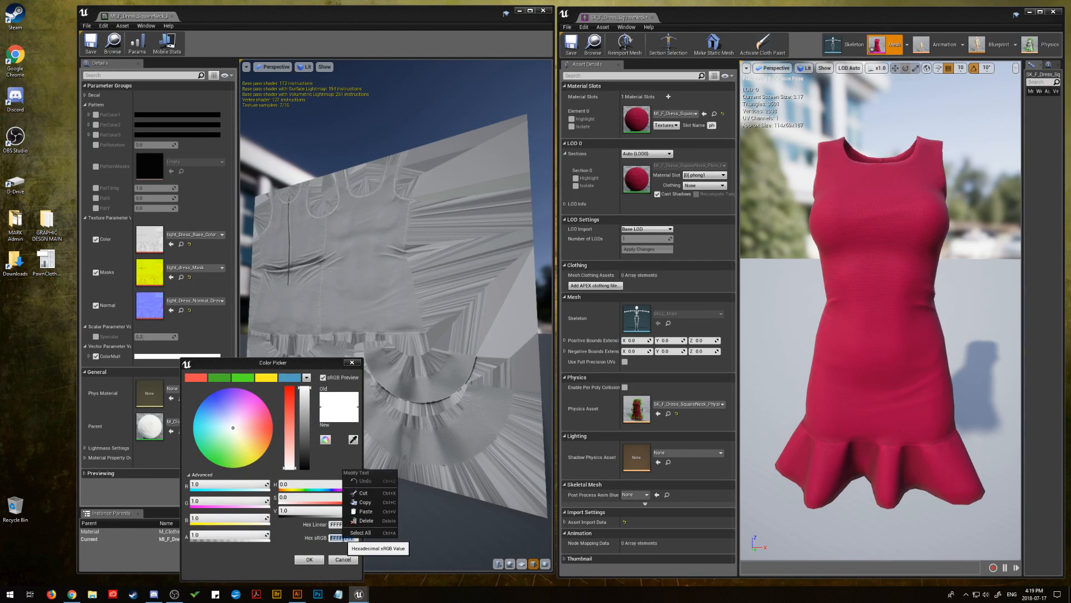
left_click(356, 514)
left_click(309, 560)
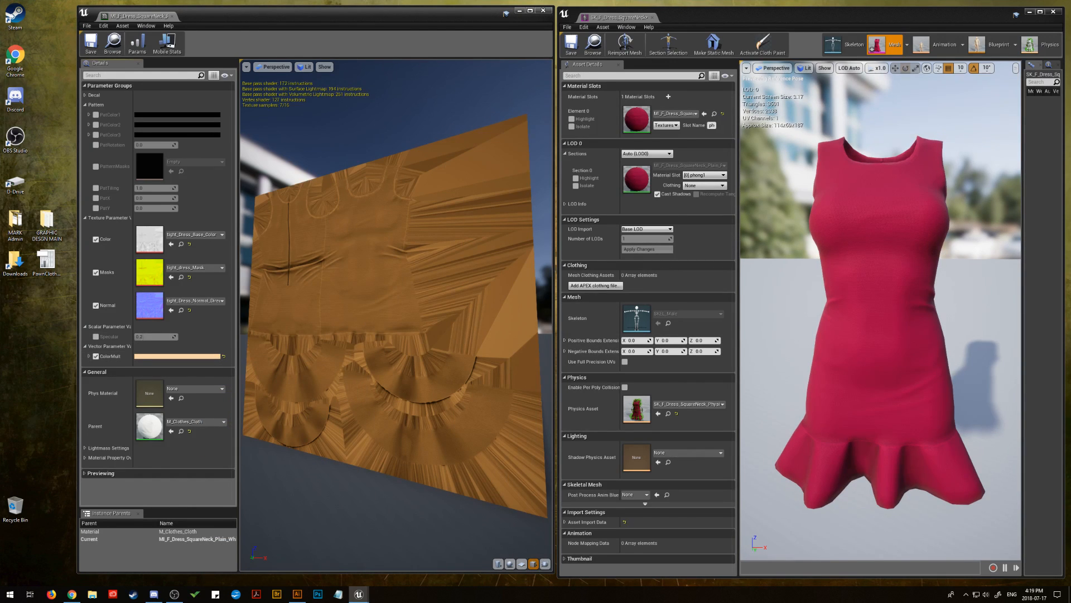
left_click_drag(1070, 212, 631, 123)
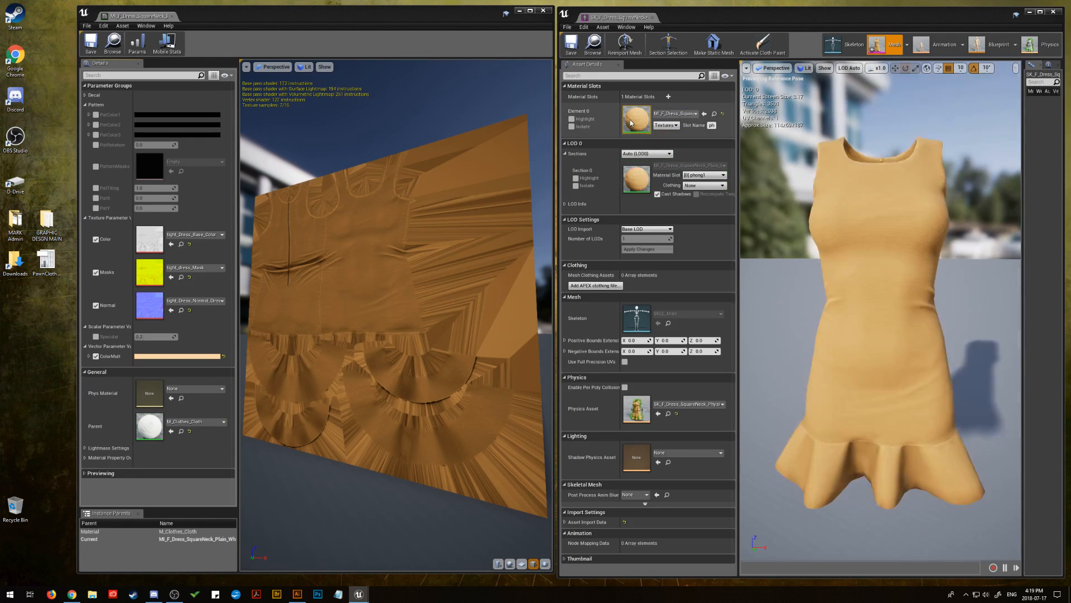
Reduce the beige ColorMult's saturation to about 0.16 for an off-white dress
left_click(184, 356)
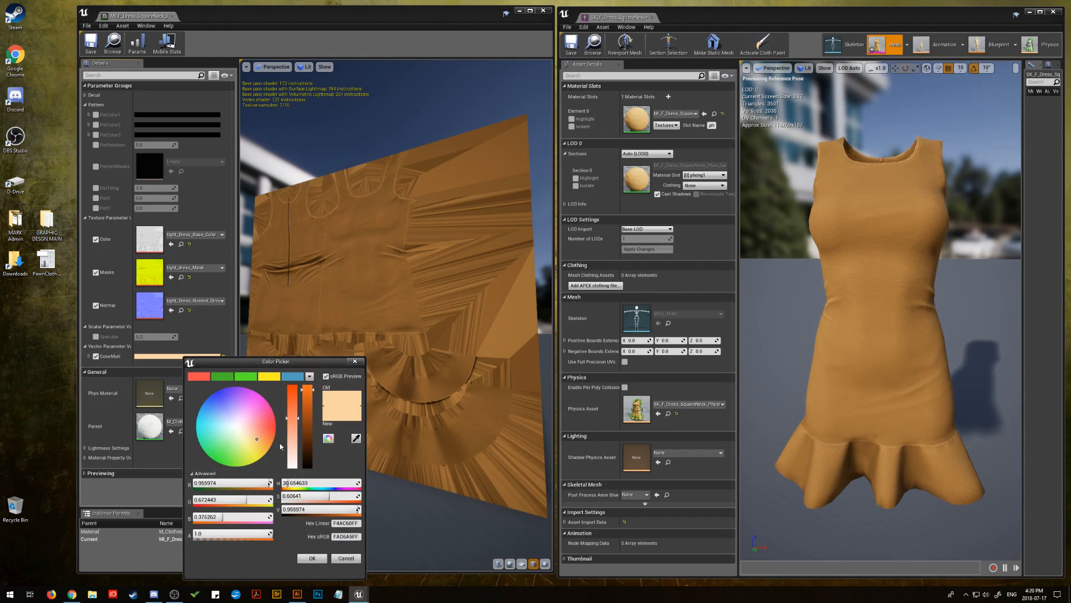
left_click_drag(290, 444, 289, 458)
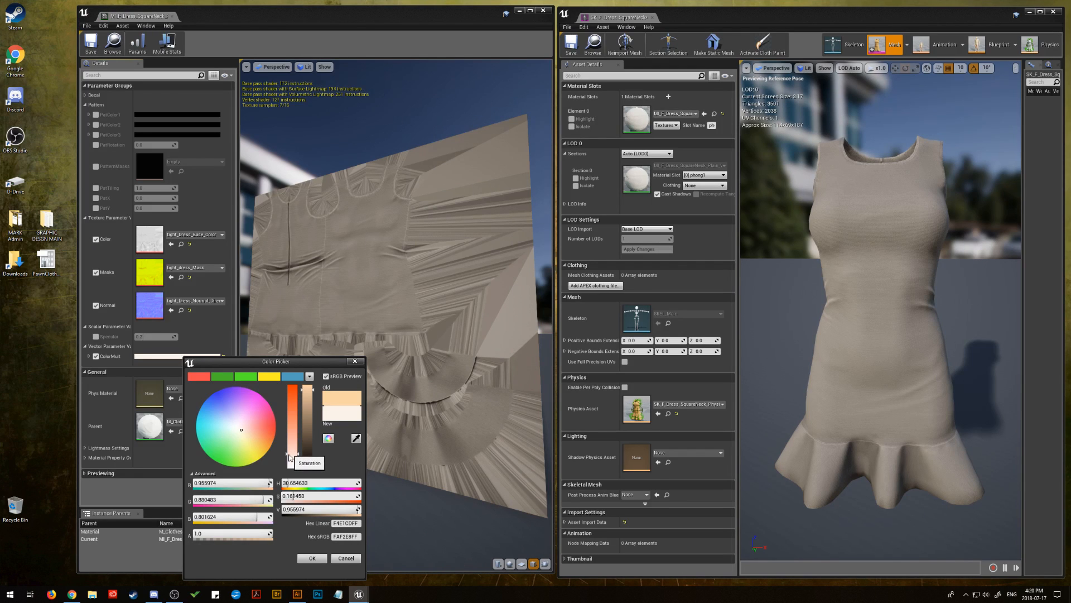
left_click(313, 558)
left_click_drag(391, 334, 357, 360)
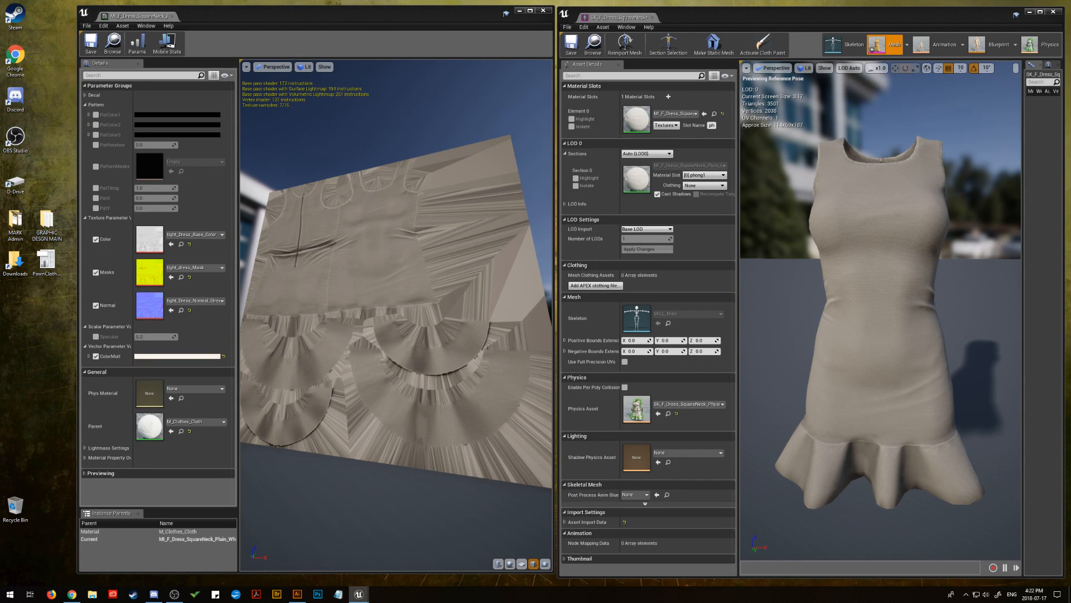
Assign the first pattern material instance to the dress's material slot and open it for editing
left_click_drag(1070, 112, 638, 119)
double_click(638, 120)
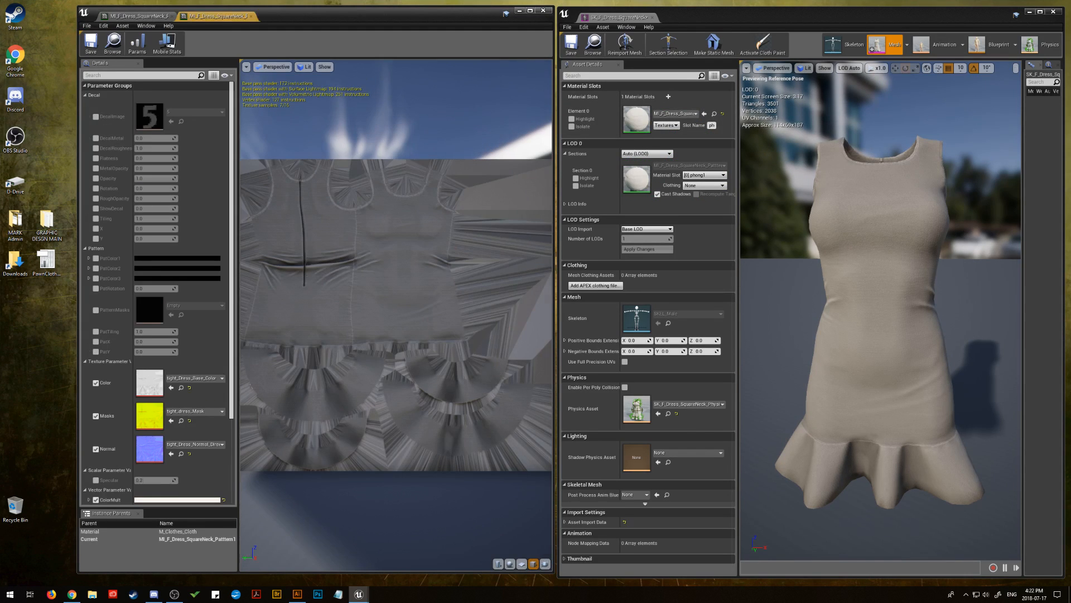
left_click_drag(304, 236, 246, 242)
Enable all Pattern parameter overrides and assign the Wallpaper_Floral1 texture to PatternMasks
left_click(84, 95)
left_click(95, 114)
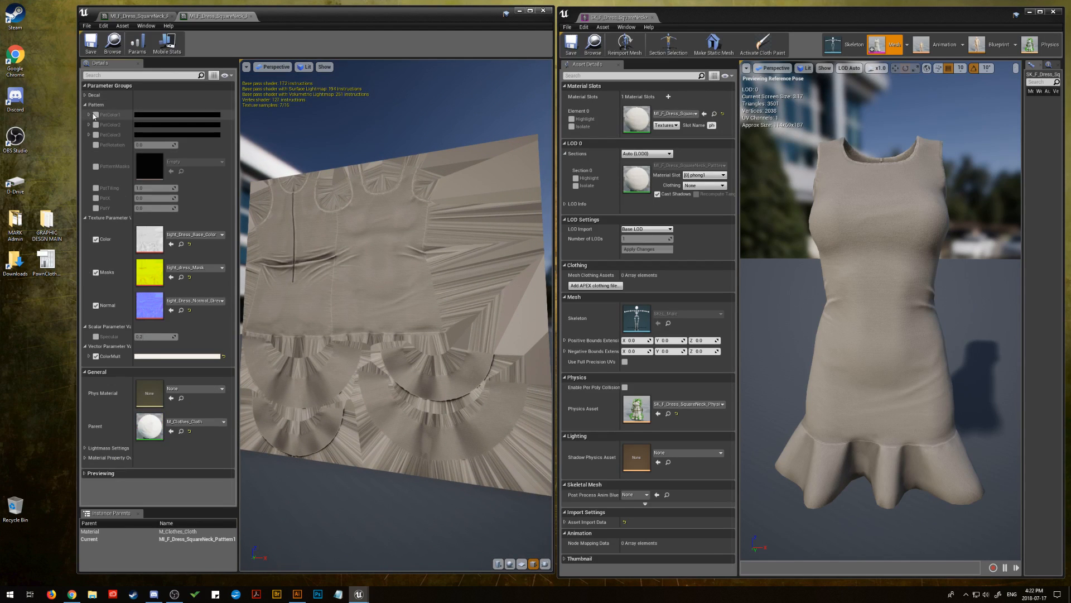
left_click(95, 124)
left_click(96, 145)
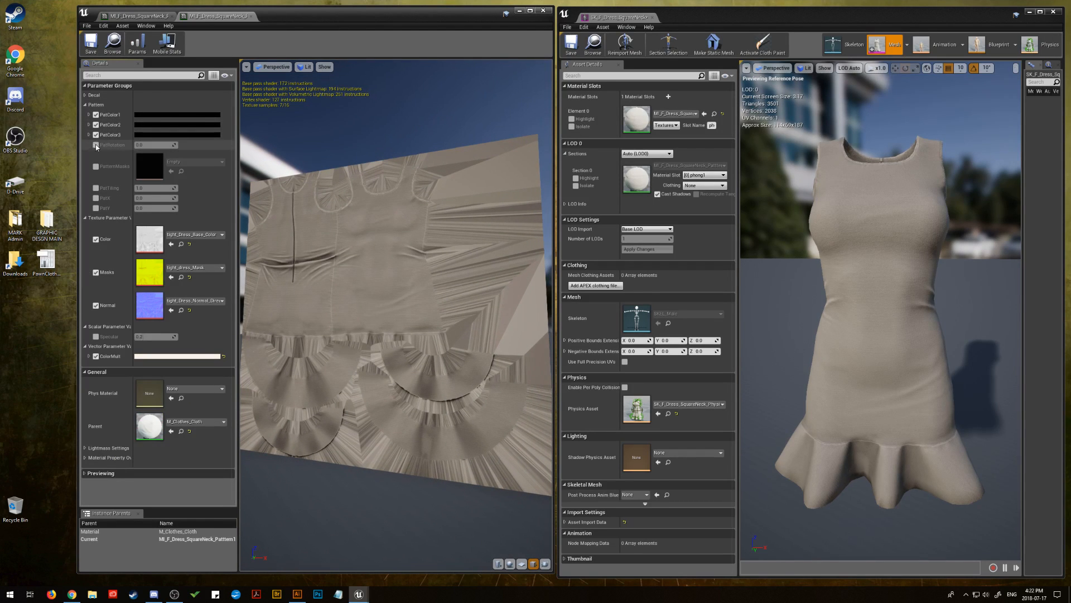
left_click(96, 166)
left_click(95, 188)
left_click(95, 198)
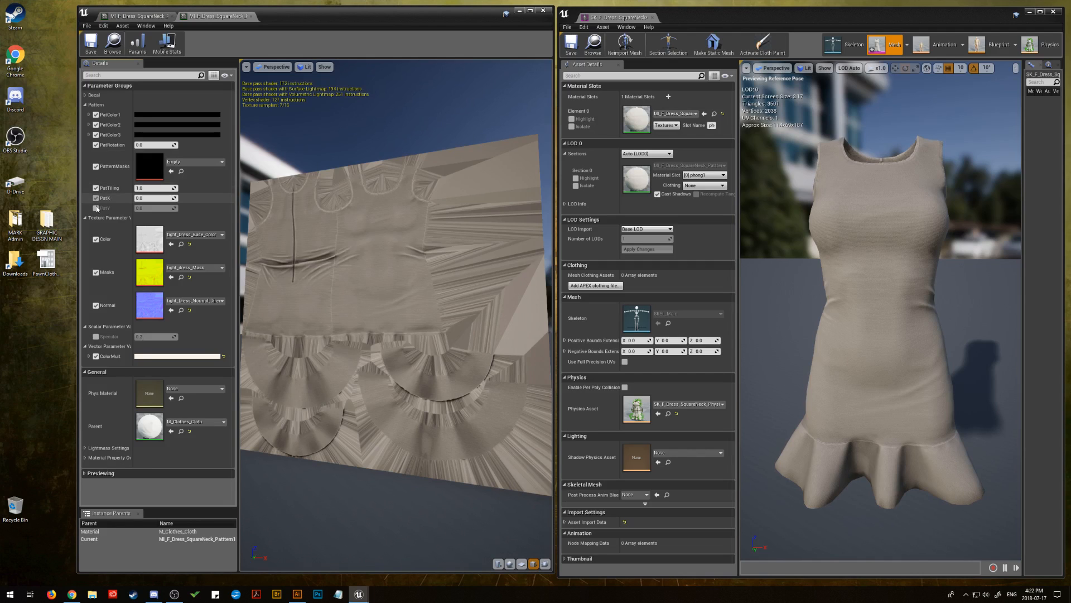
left_click(96, 208)
left_click(96, 208)
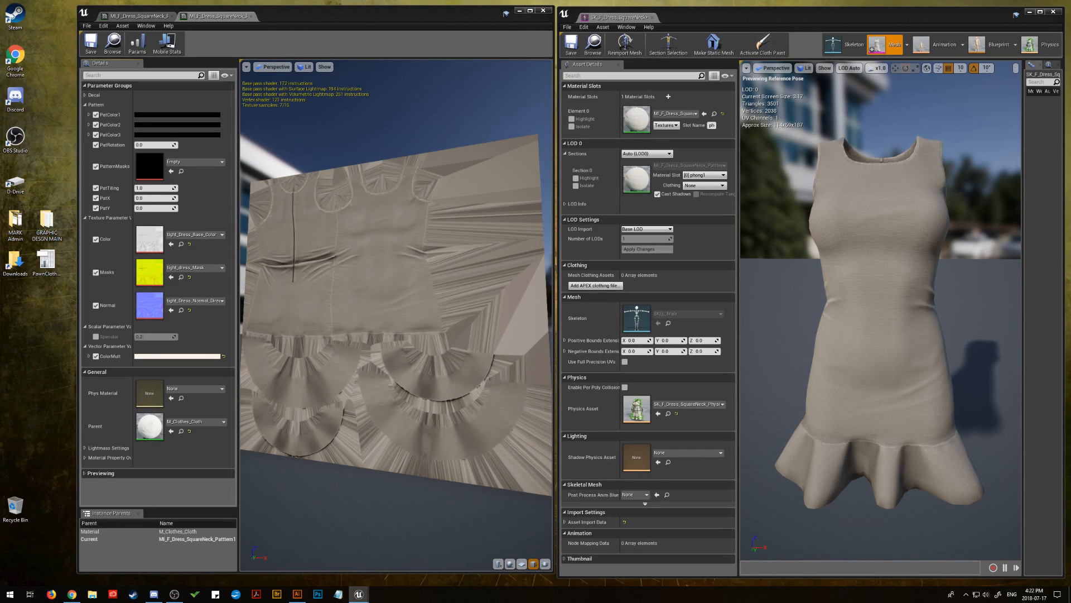
left_click_drag(536, 234, 150, 172)
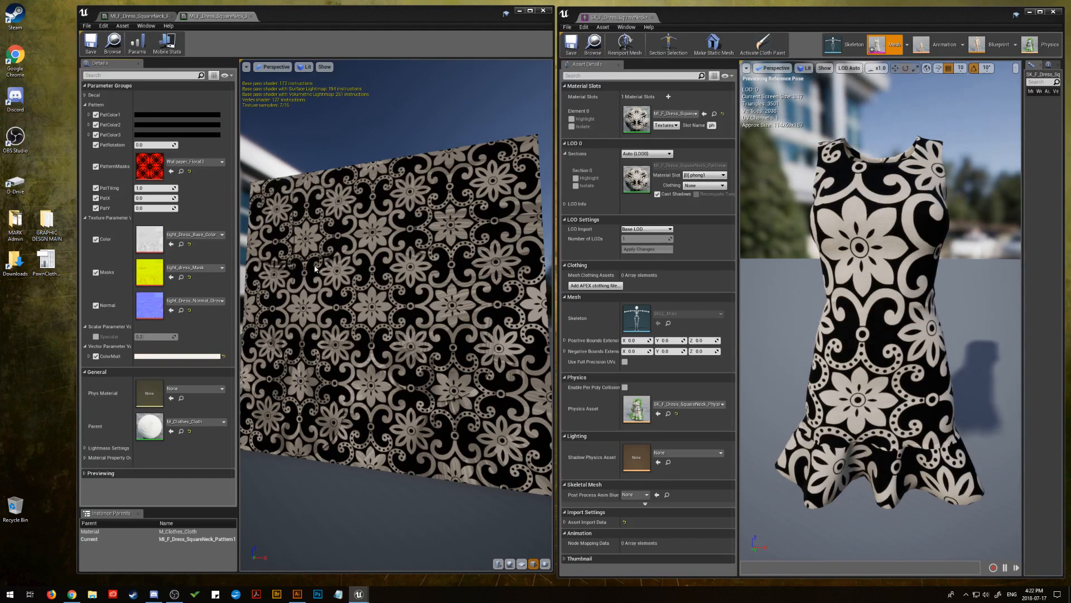
left_click(157, 118)
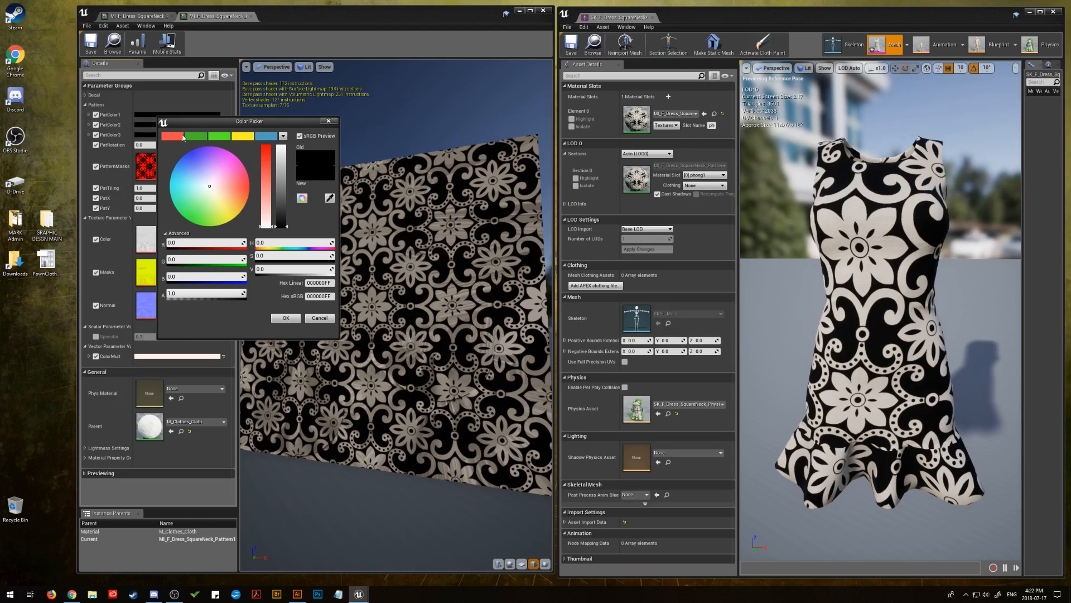
left_click(239, 137)
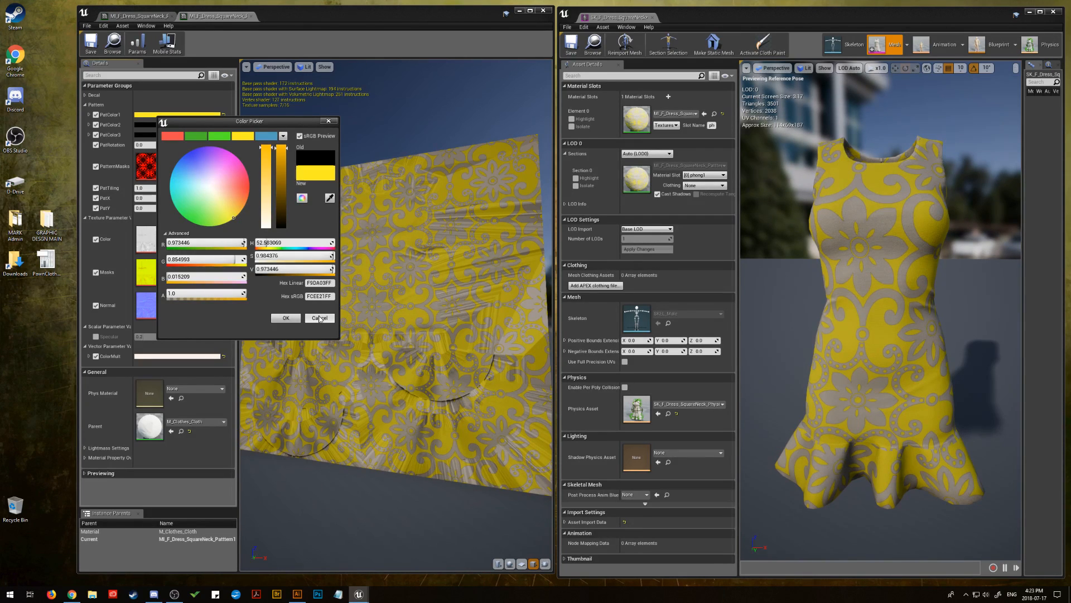
left_click(319, 318)
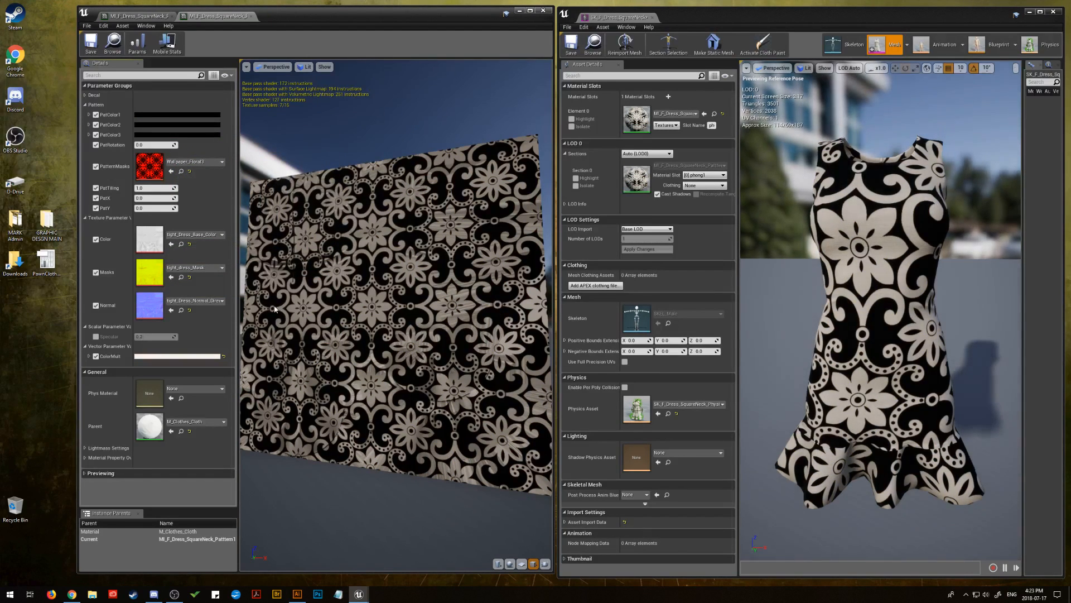
Darken the off-white ColorMult to a brightness value of about 0.21
left_click(182, 356)
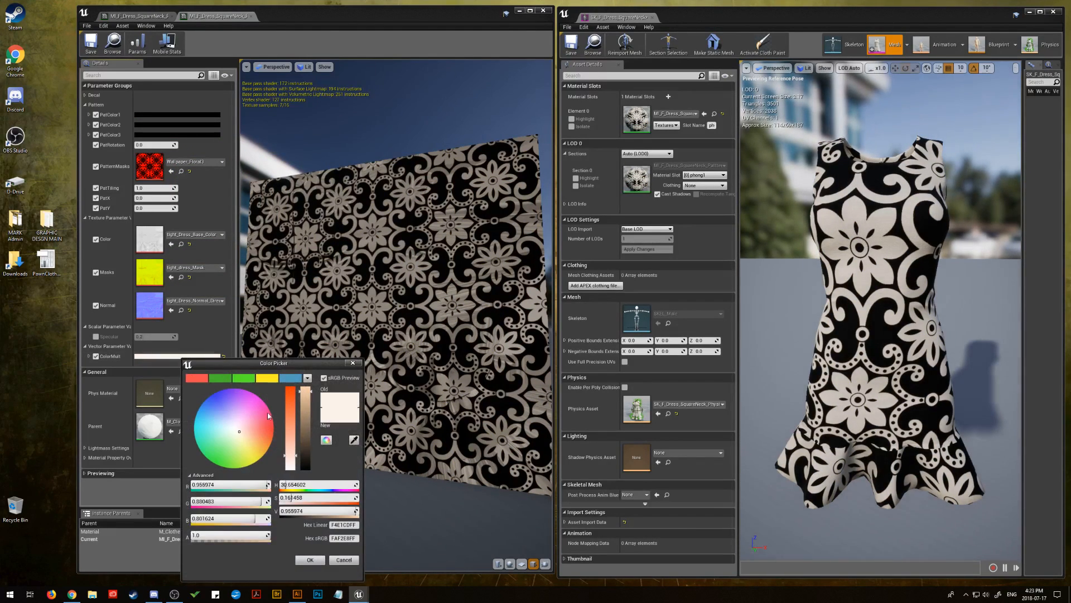
left_click(306, 452)
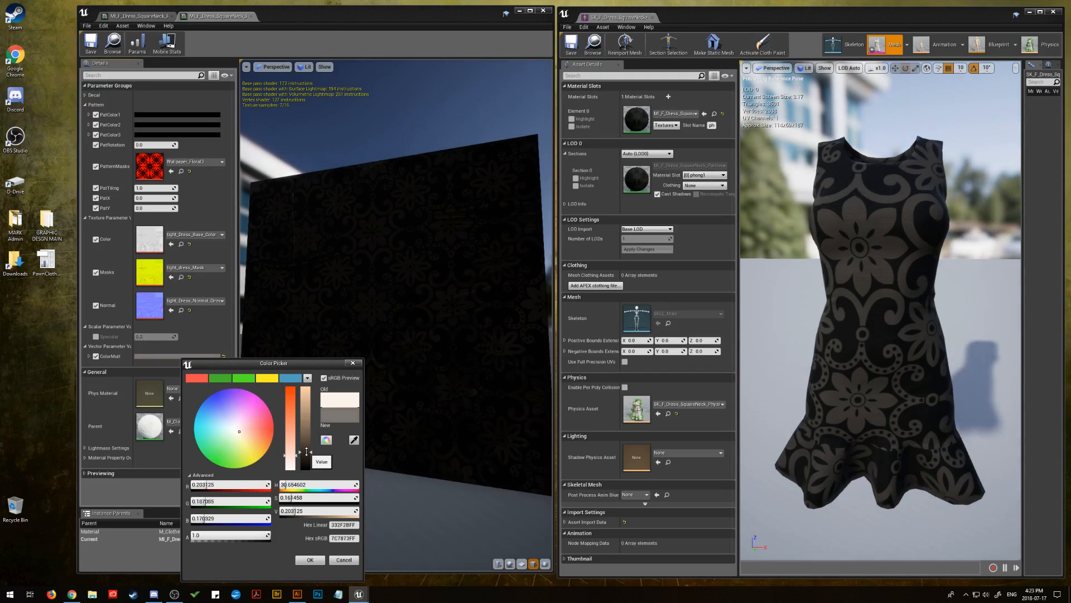
left_click(310, 560)
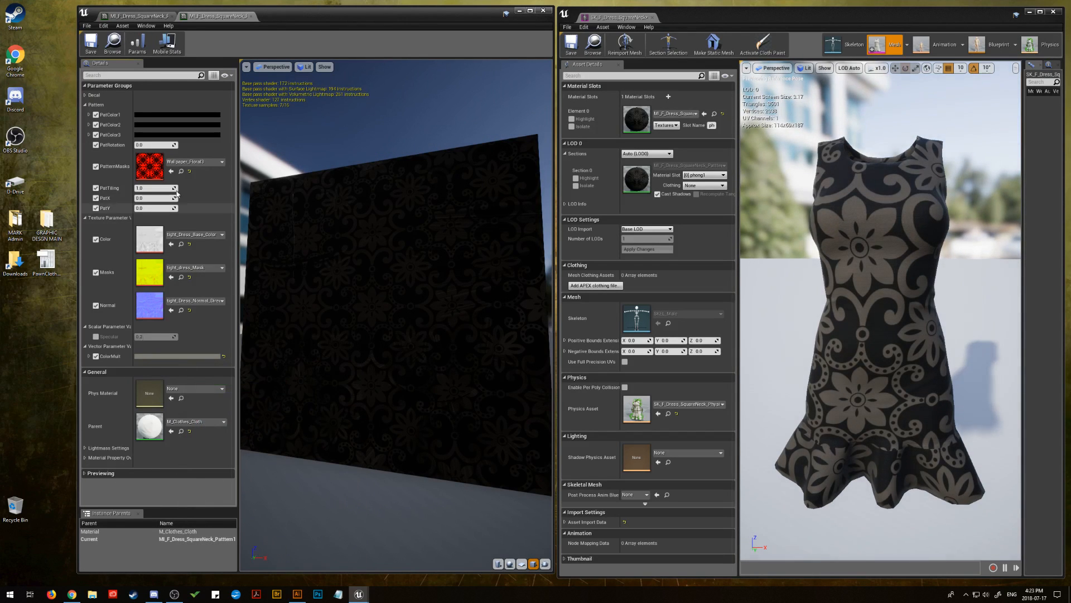
Lighten PatColor1 to a grey with a brightness value of about 0.54
left_click(177, 115)
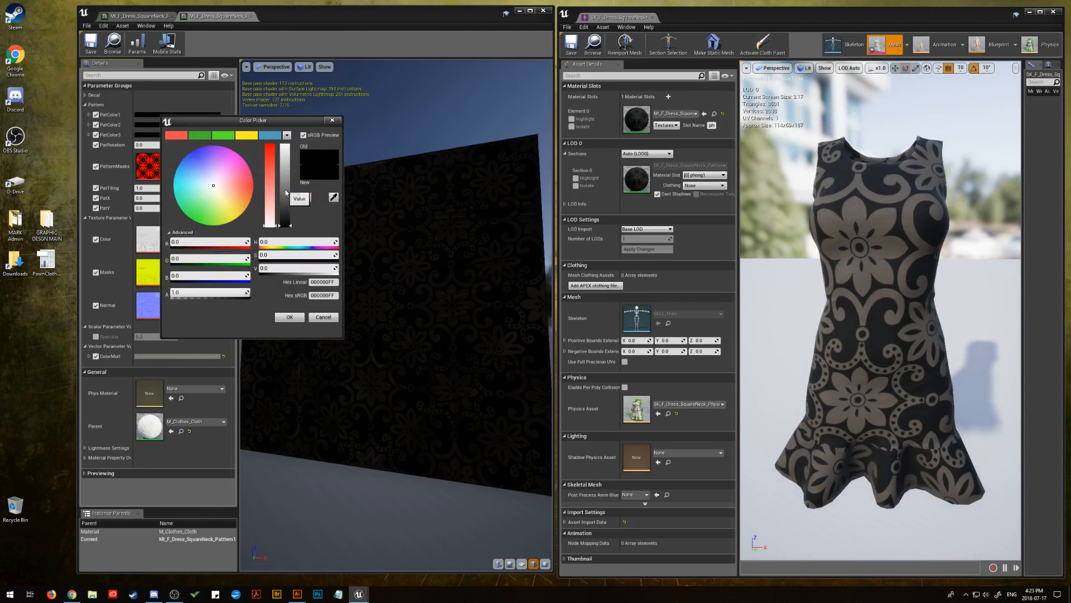
left_click_drag(285, 193, 285, 183)
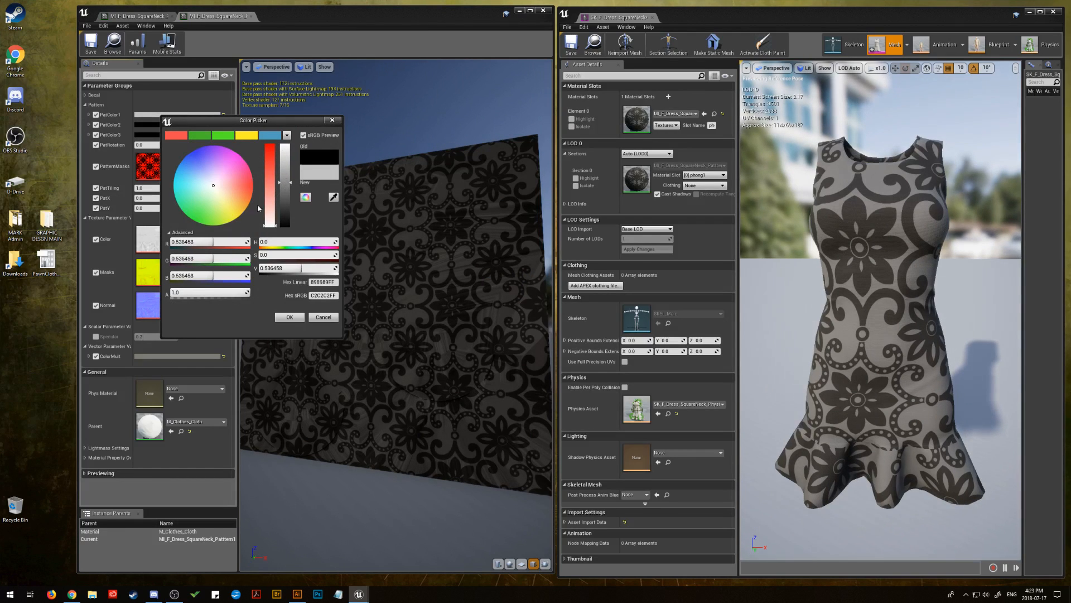
left_click(290, 317)
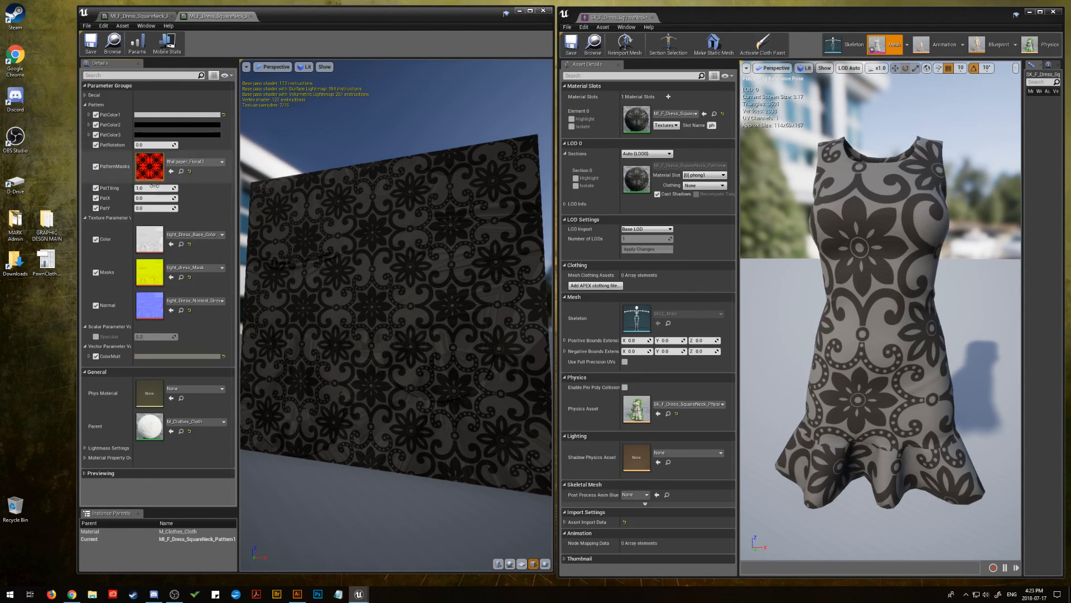
Raise PatTiling to about 3.73 and set PatColor1 to a near-black grey with a brightness value of about 0.03
left_click_drag(154, 187, 226, 187)
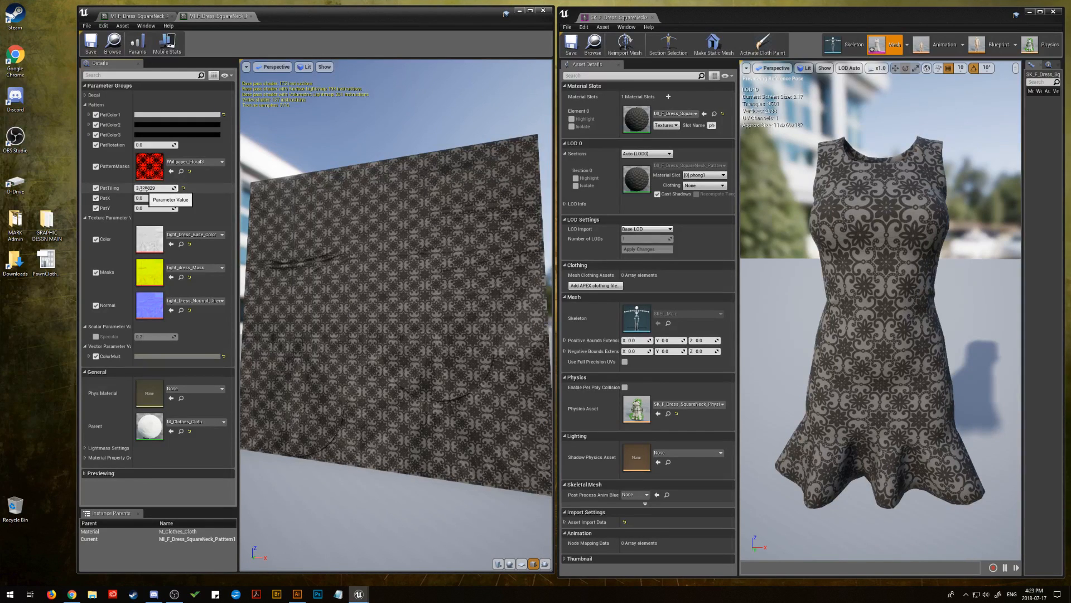
left_click(167, 115)
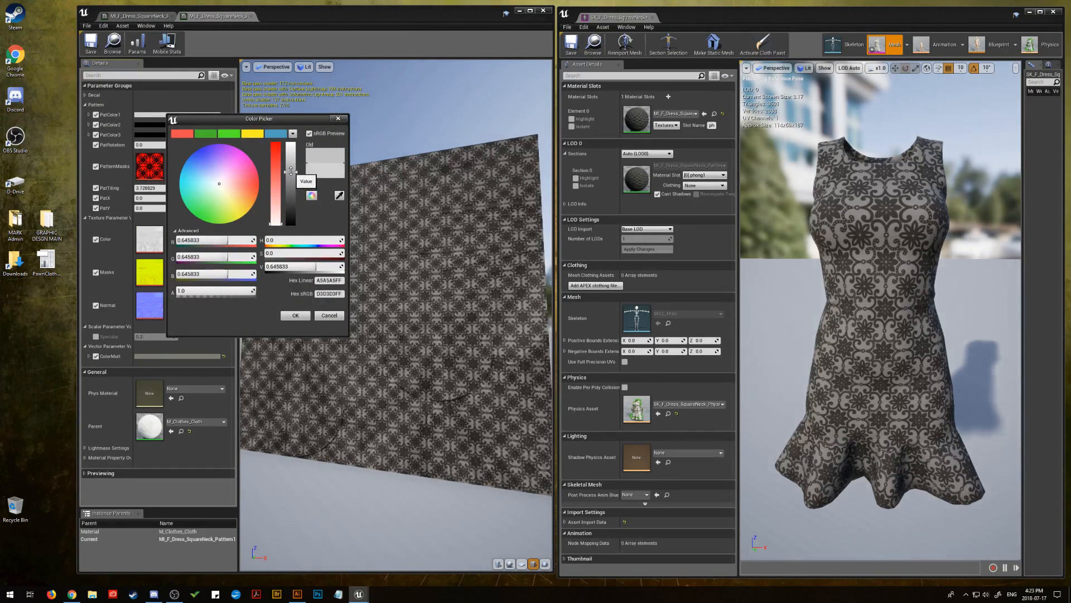
left_click(291, 171)
left_click_drag(291, 171, 289, 222)
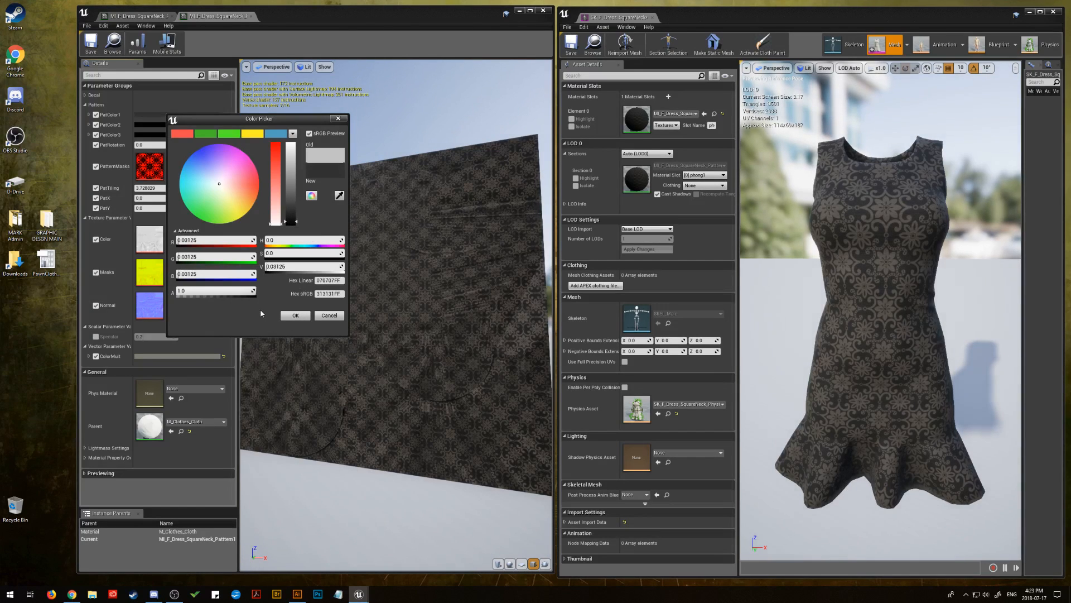
left_click(296, 315)
Adjust the ColorMult to a brightness value of about 0.27, keeping its warm grey hue
left_click(190, 356)
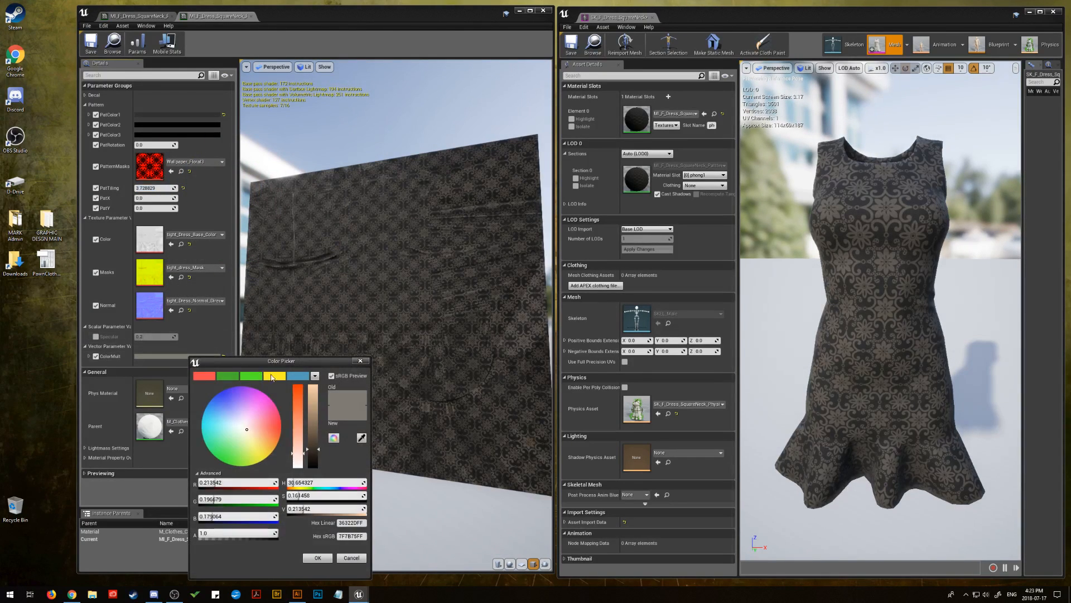
left_click(314, 441)
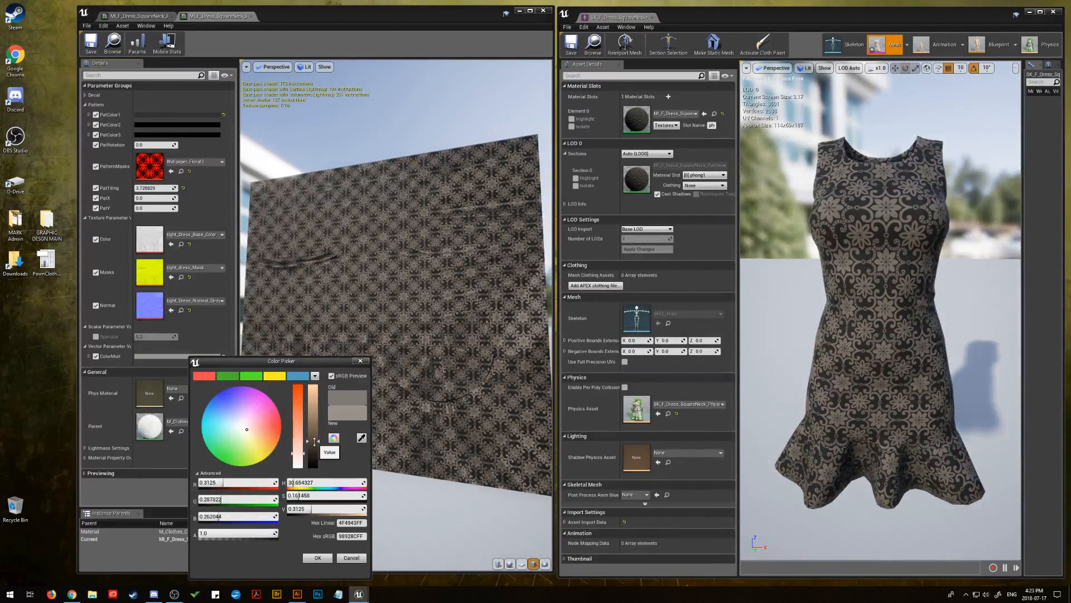
left_click_drag(314, 441, 315, 440)
left_click_drag(315, 435, 318, 446)
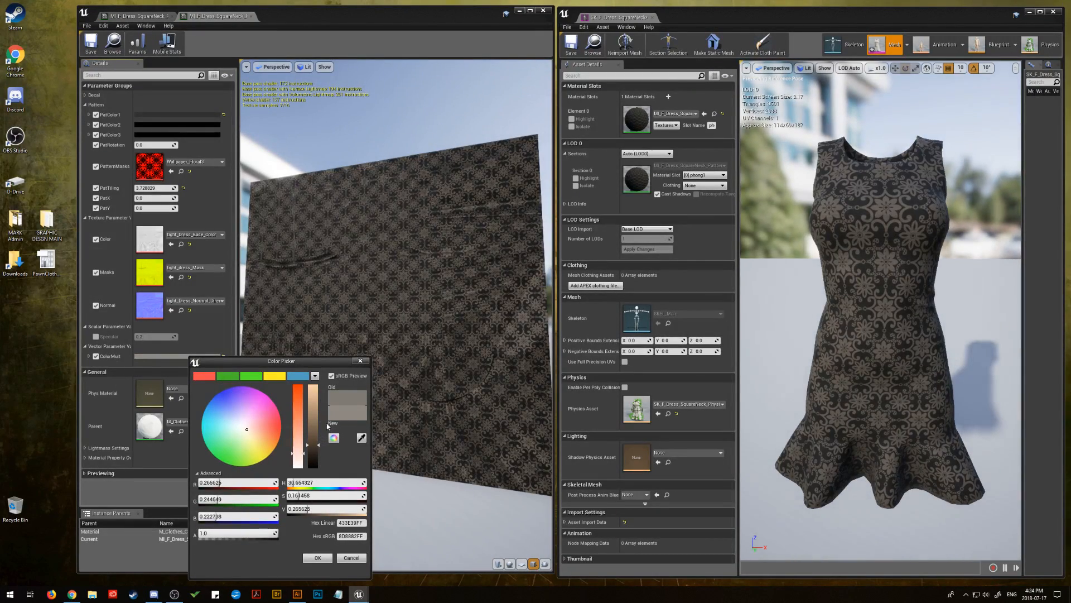
left_click(318, 557)
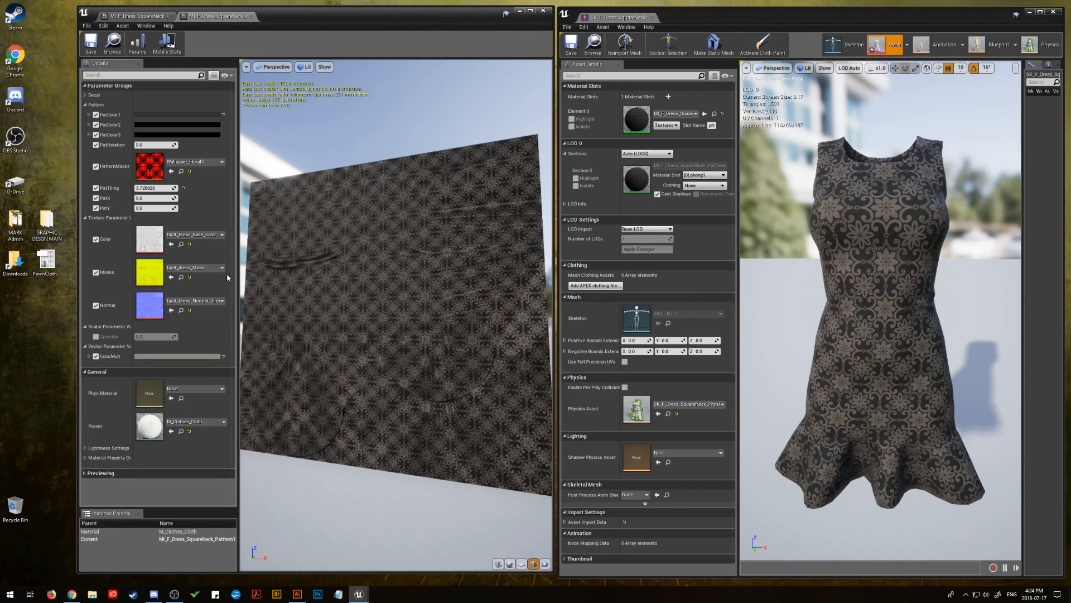
Offset the floral pattern with PatX about 0.09 and PatY about 0.29, and save the pattern material instance
mouse_move(156, 197)
left_mouse_down()
mouse_move(175, 207)
mouse_move(146, 208)
left_mouse_up()
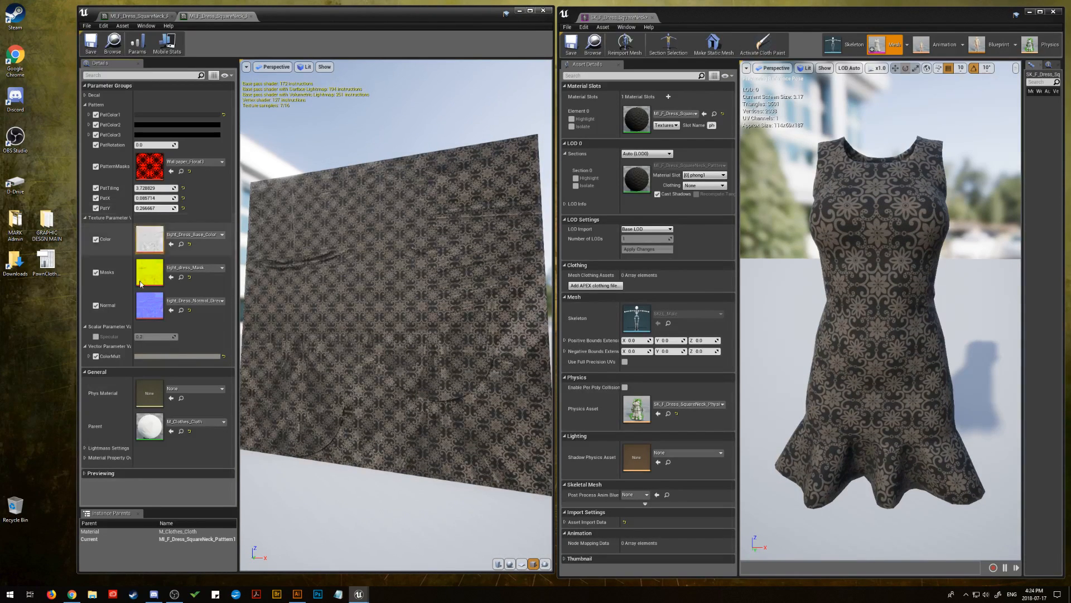
left_click(89, 47)
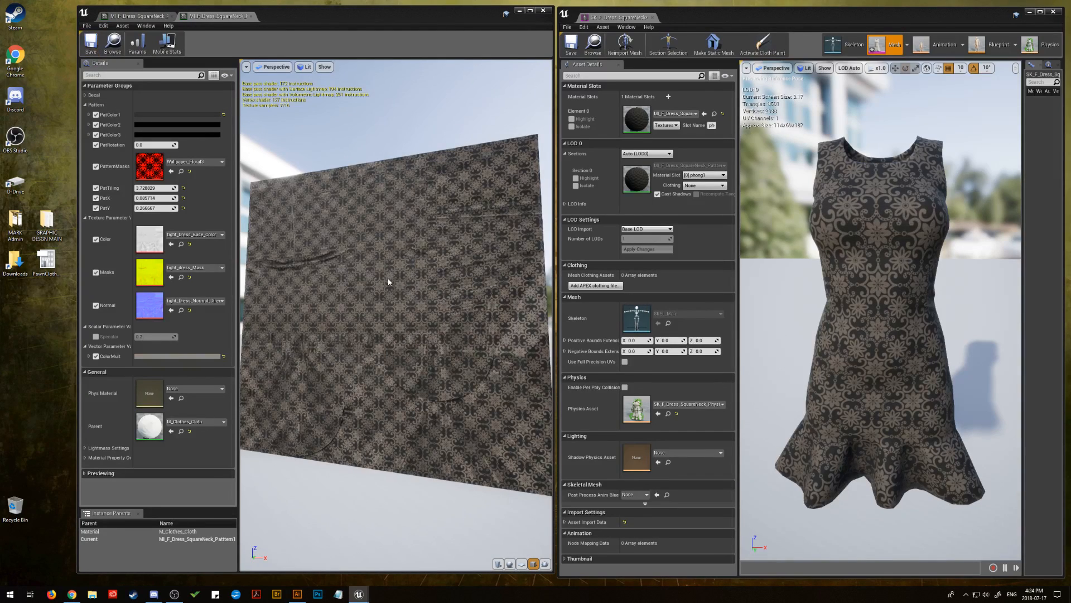
left_click_drag(387, 278, 373, 307)
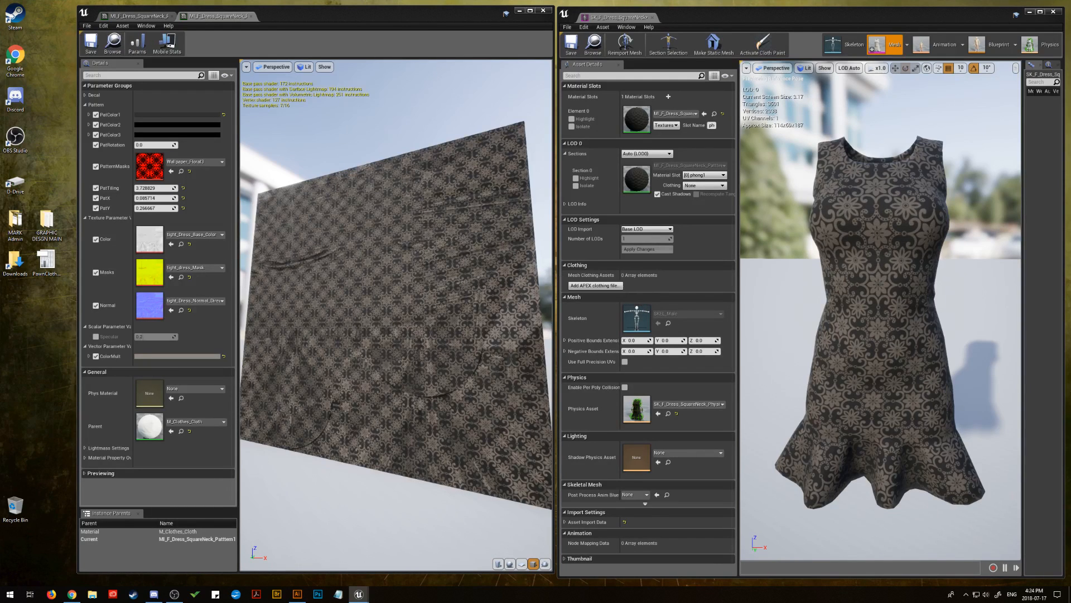
Assign the geometric dots wallpaper texture to PatternMasks and apply the dotted pattern instance to the dress's material slot
left_click_drag(1070, 223, 636, 120)
left_click_drag(1070, 390, 148, 169)
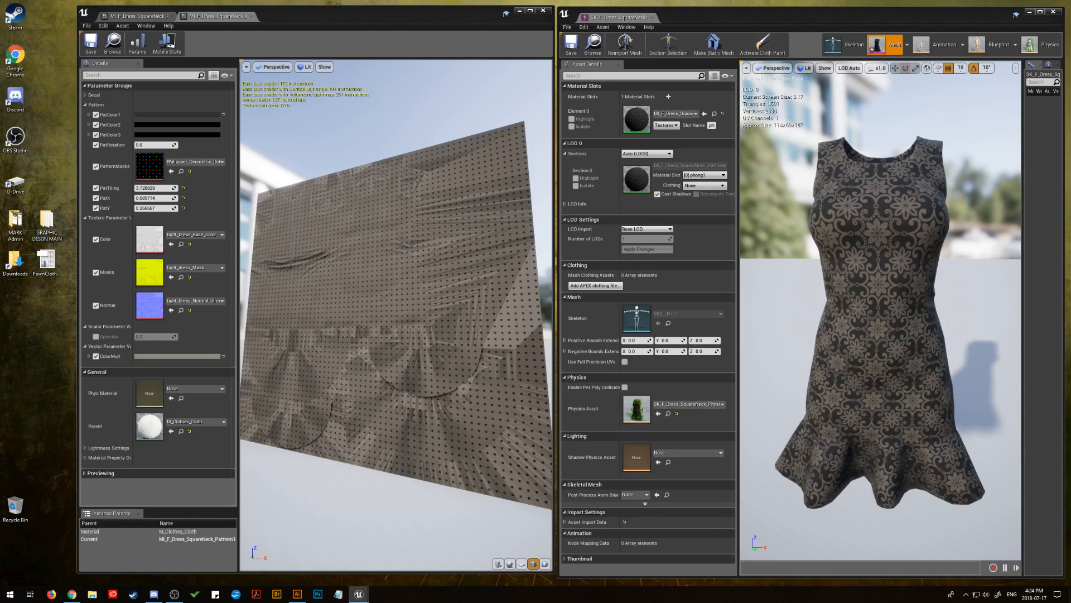
left_click_drag(1070, 235, 636, 119)
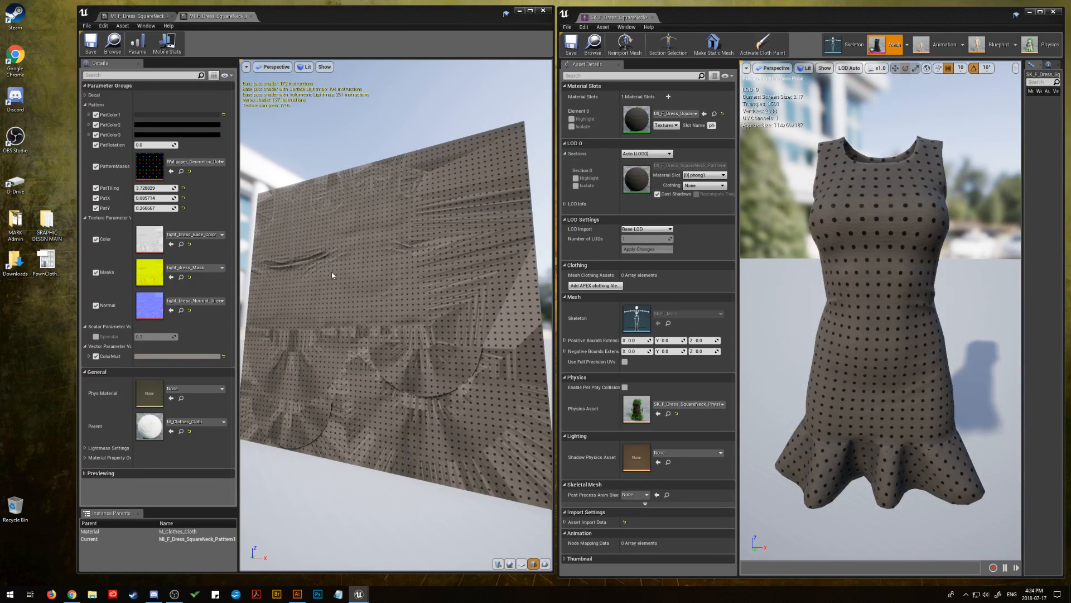
mouse_move(332, 272)
left_mouse_down()
mouse_move(318, 263)
mouse_move(348, 274)
mouse_move(312, 273)
mouse_move(333, 273)
left_mouse_up()
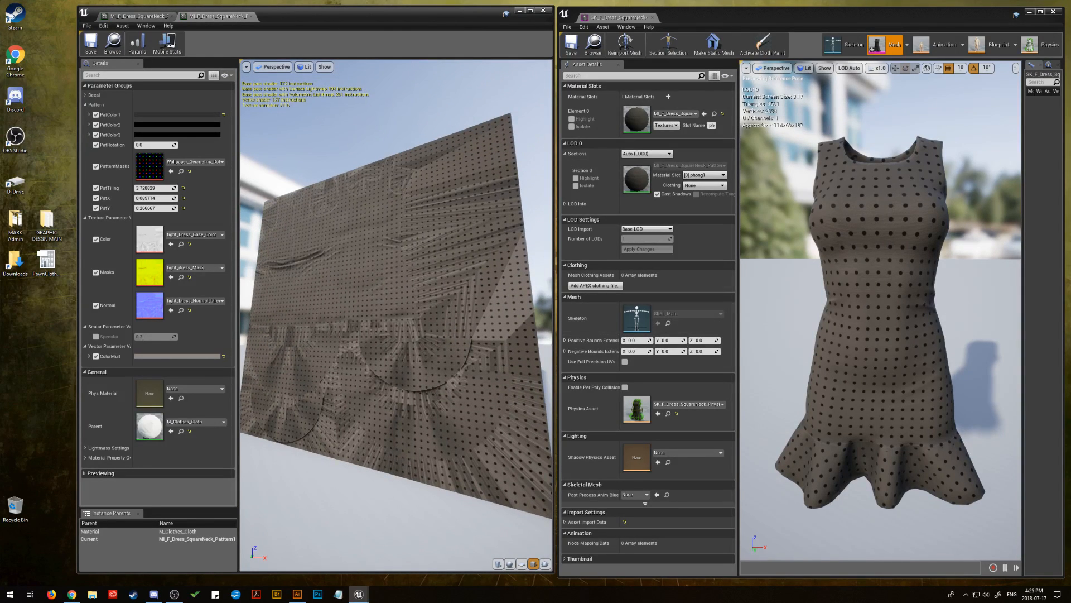
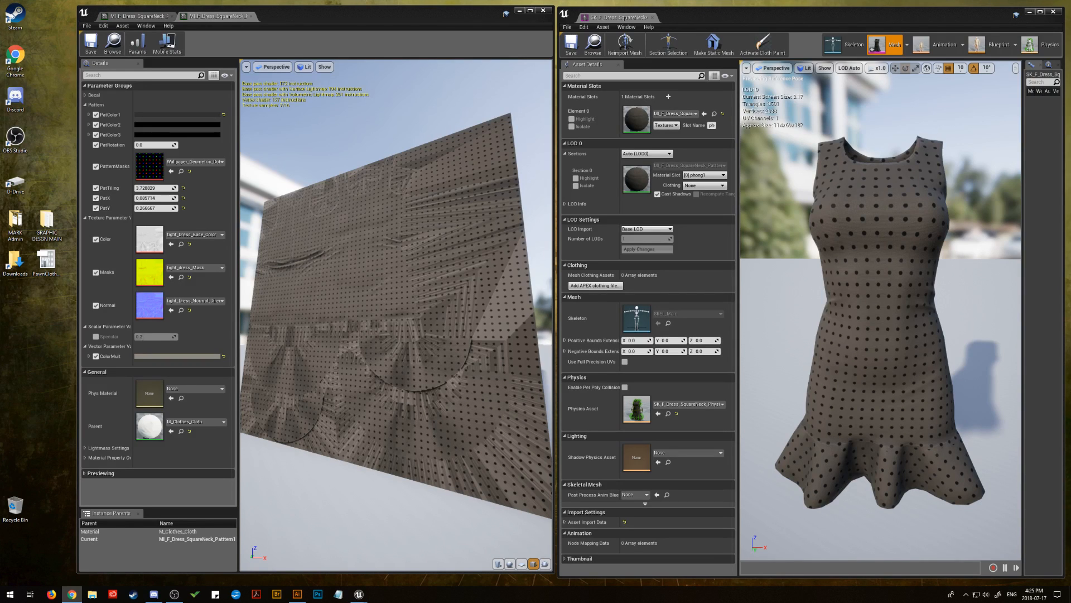
Set the ColorMult to a saturated deep blue by pasting the copied hex sRGB value
left_click(178, 357)
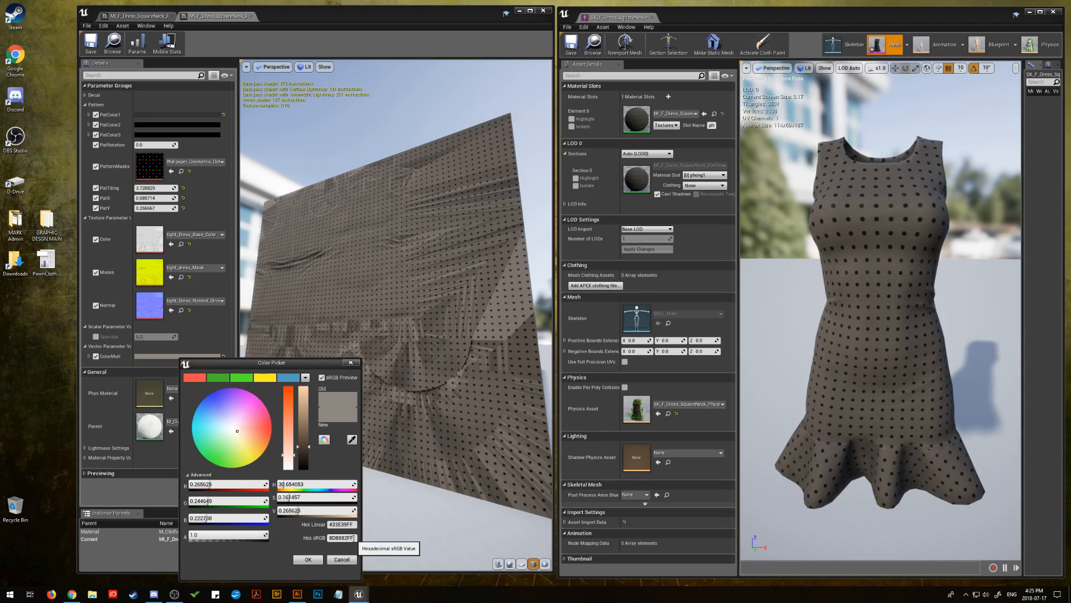
right_click(334, 537)
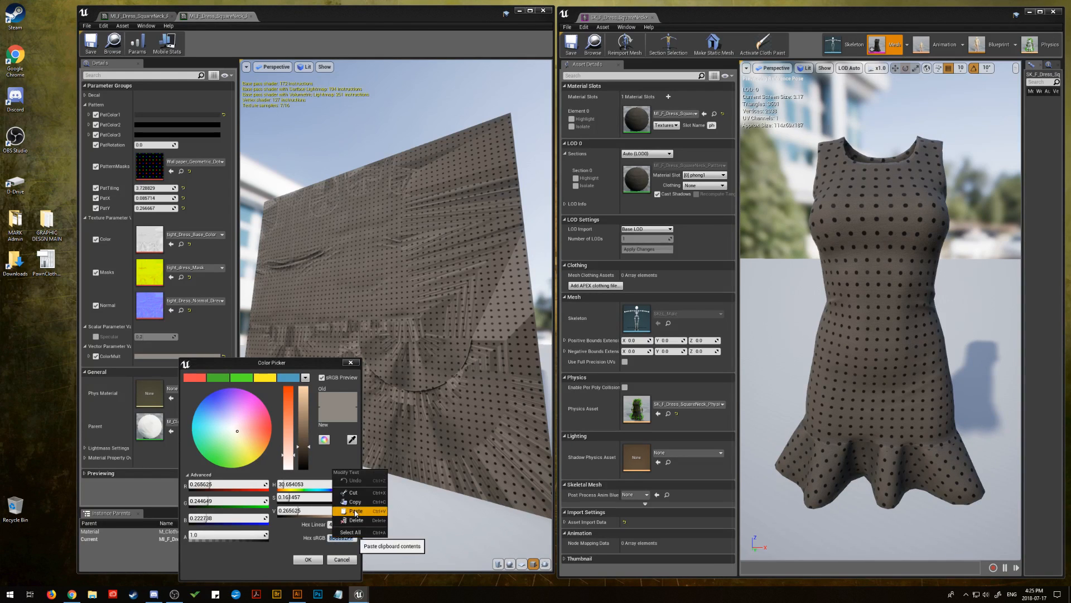
left_click(355, 511)
left_click(308, 559)
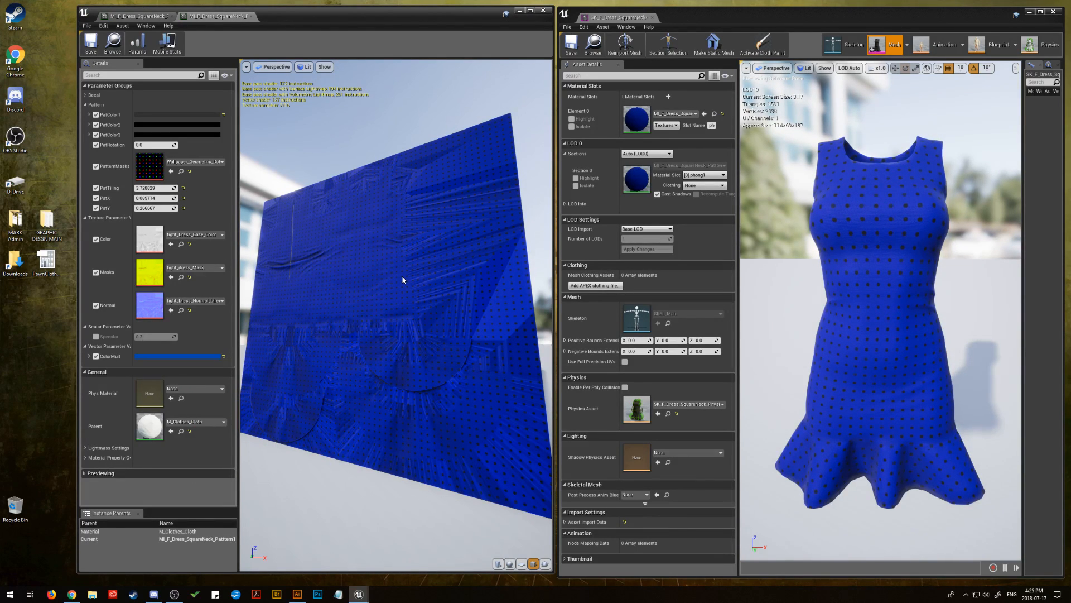
Copy a crimson hex code from the browser and set PatColor1 to BE0032FF as its hex sRGB value
key("alt+Tab")
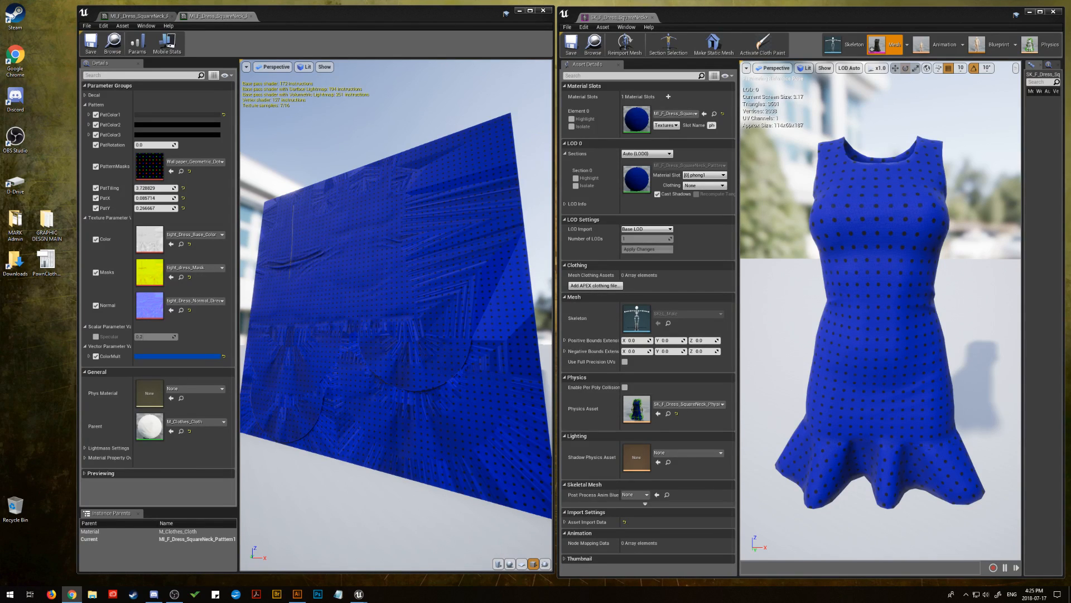
left_click(155, 114)
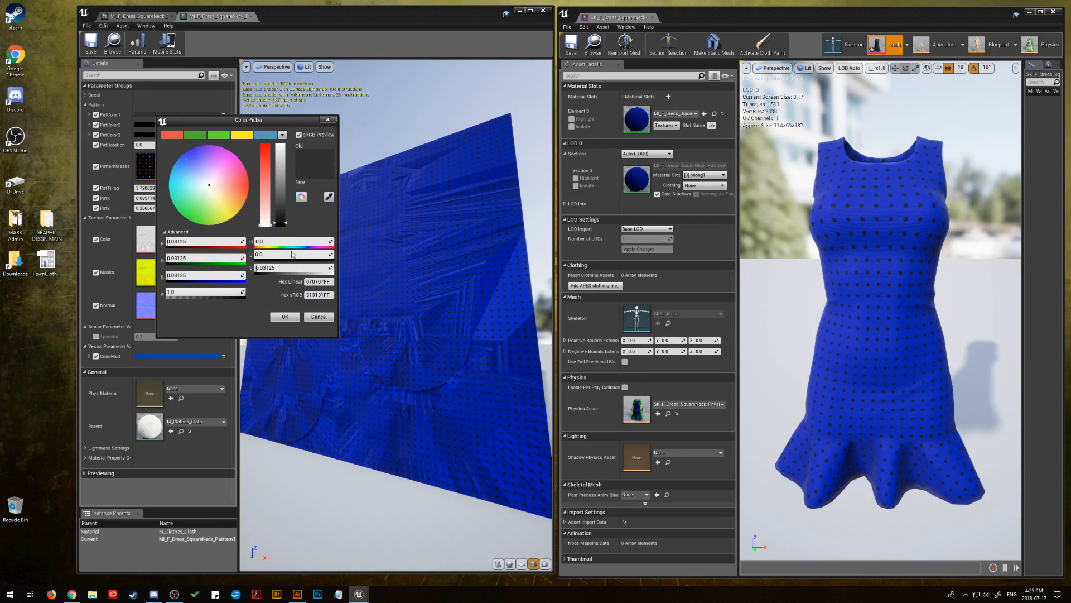
left_click(319, 295)
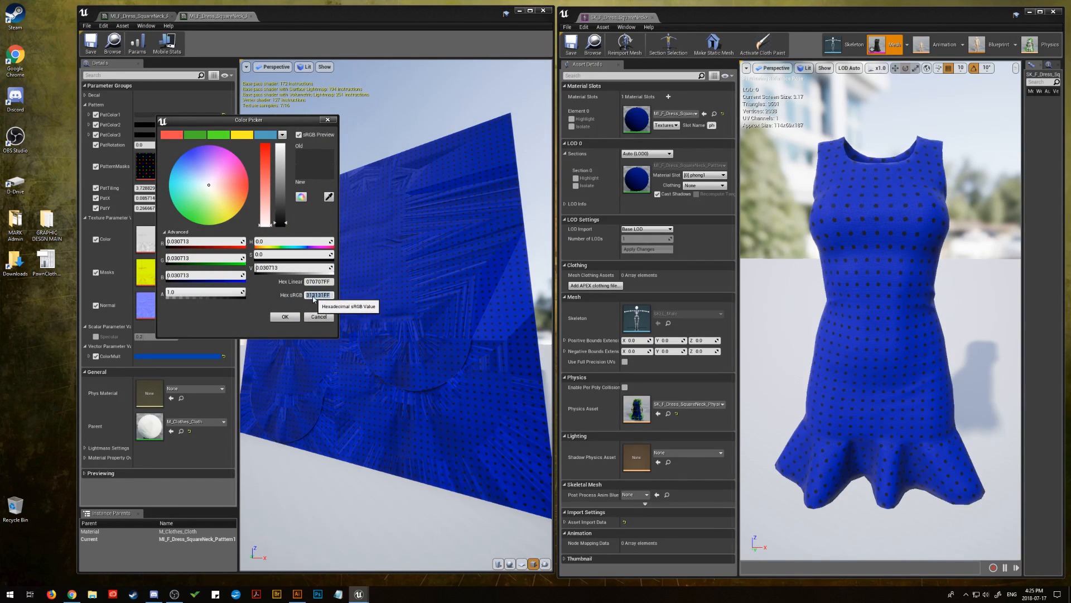
right_click(314, 298)
left_click(335, 335)
left_click(285, 316)
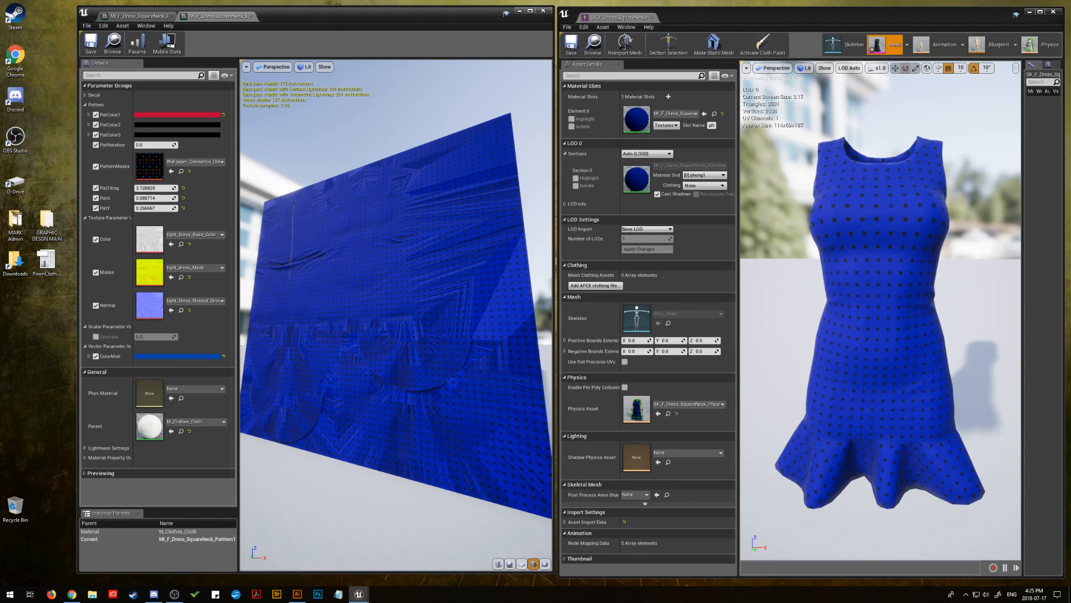
Set PatColor2 to the saved yellow FCEE21FF and PatColor3 to the saved blue, brightened to a value of about 0.89
left_click(177, 124)
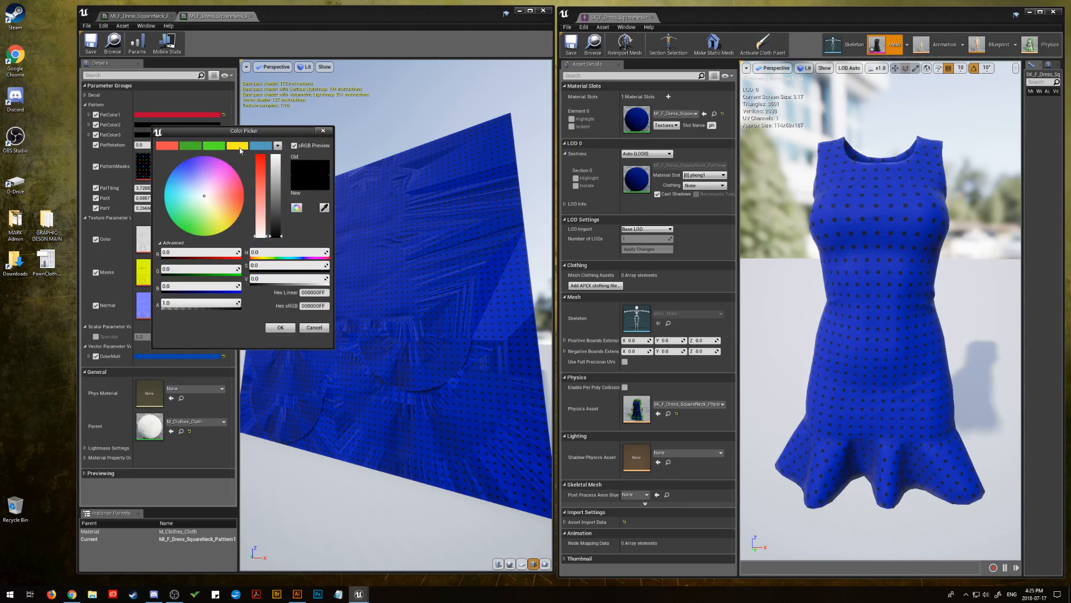
left_click(237, 146)
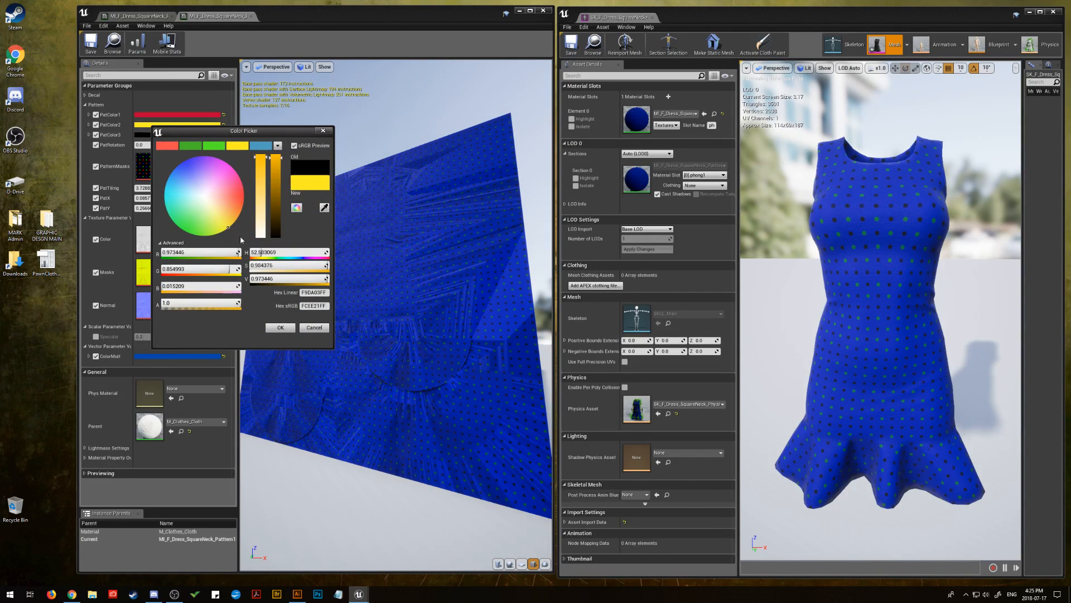
left_click(280, 328)
left_click(192, 134)
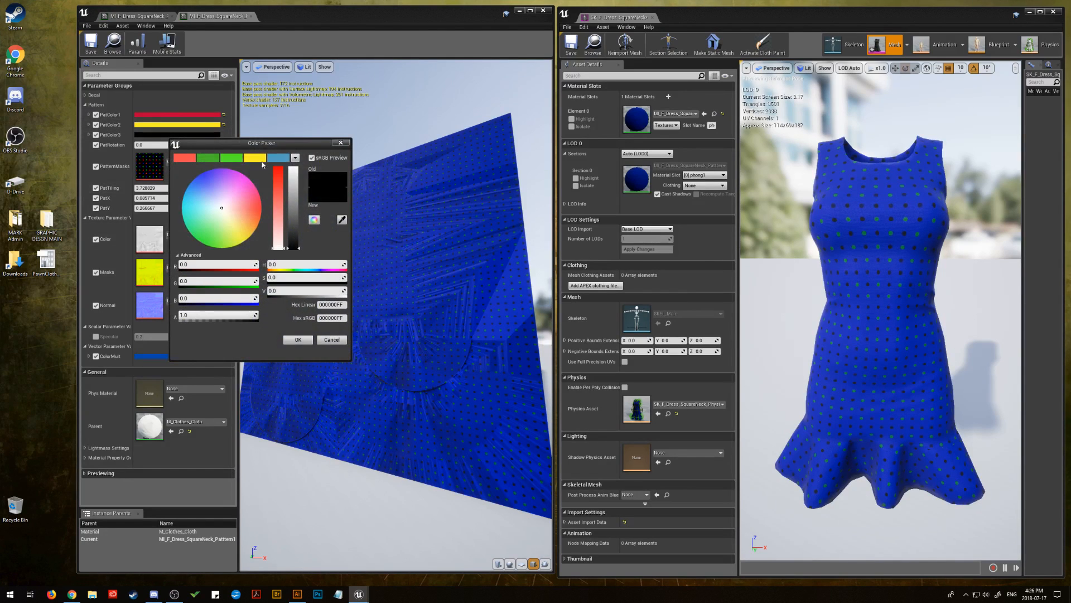
left_click(279, 159)
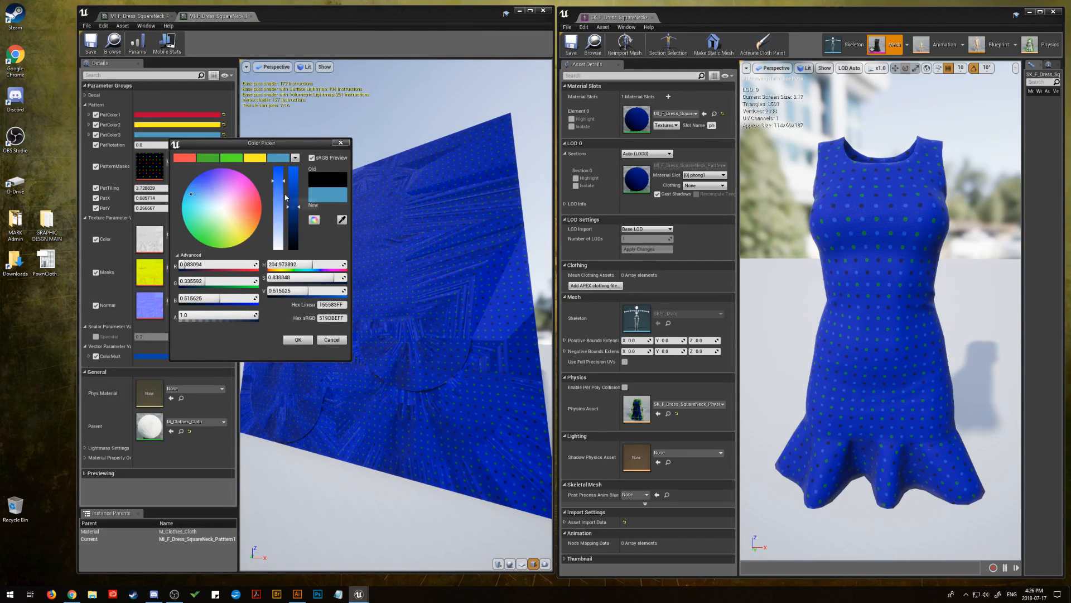
left_click_drag(296, 203, 295, 171)
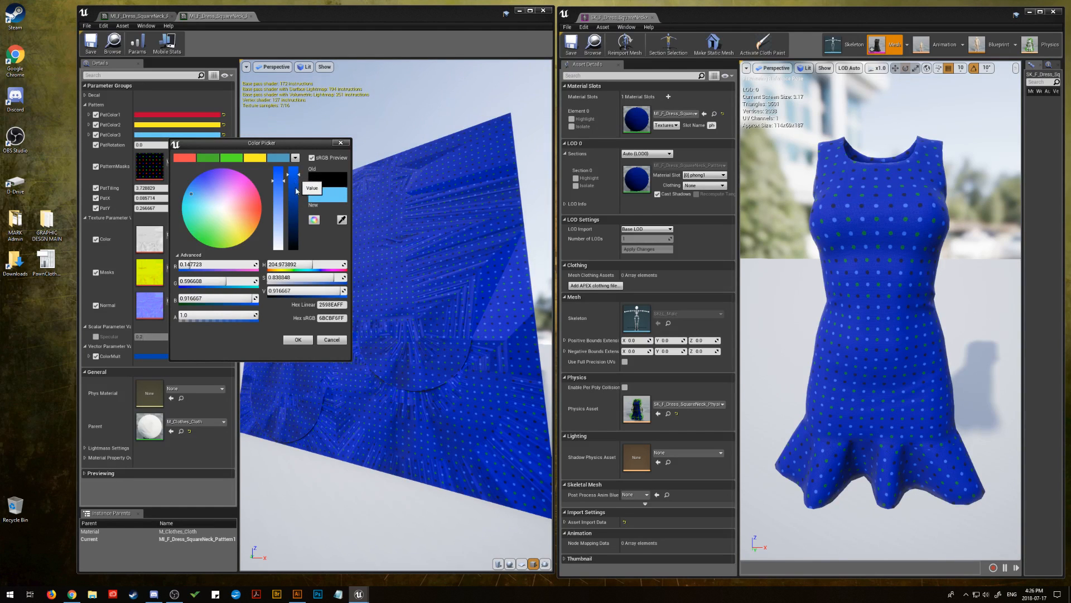
left_click(298, 340)
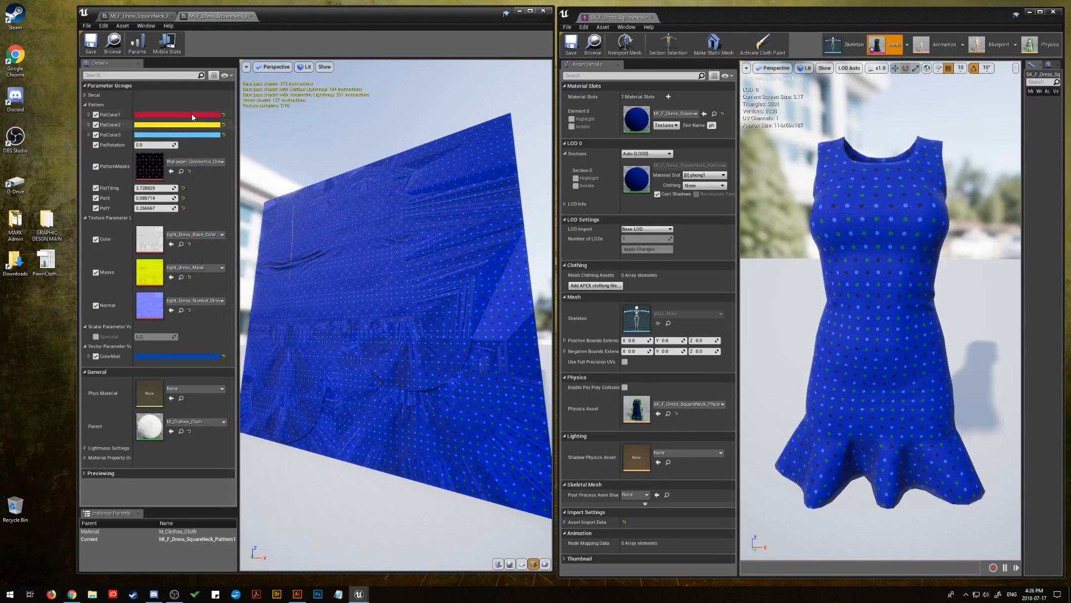
Adjust the ColorMult to a softer blue with hue about 231, saturation about 0.78 and brightness value about 0.41
left_click(188, 125)
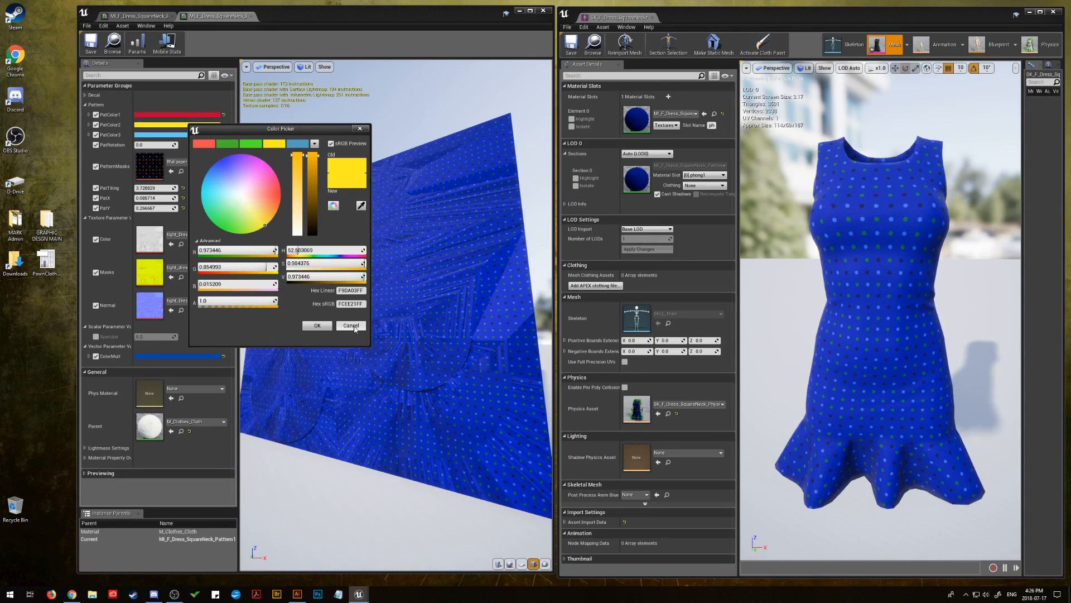
left_click(355, 328)
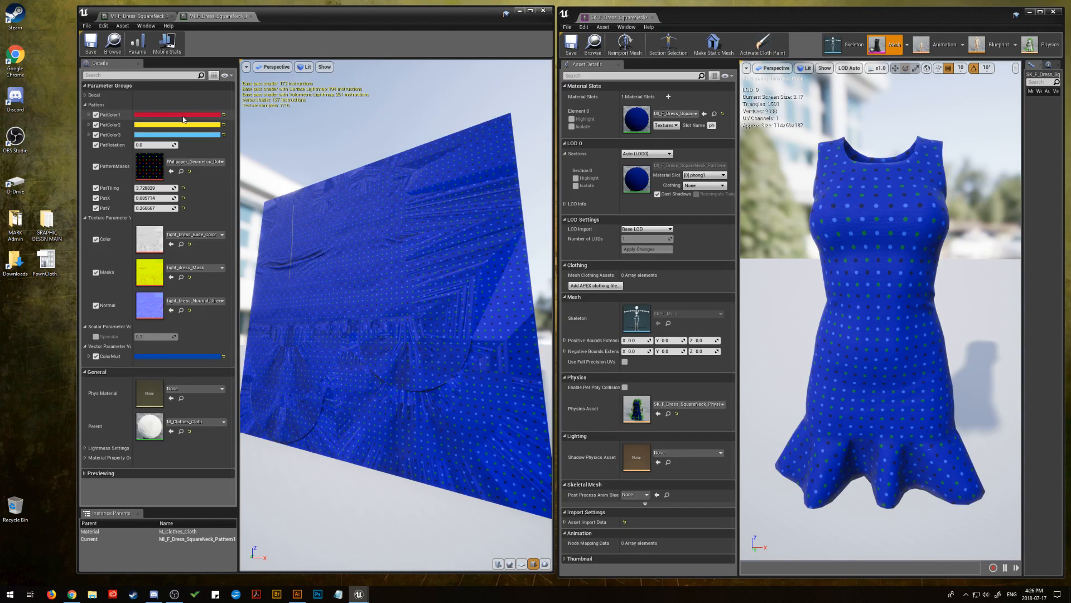
left_click(190, 359)
left_click_drag(300, 402, 309, 431)
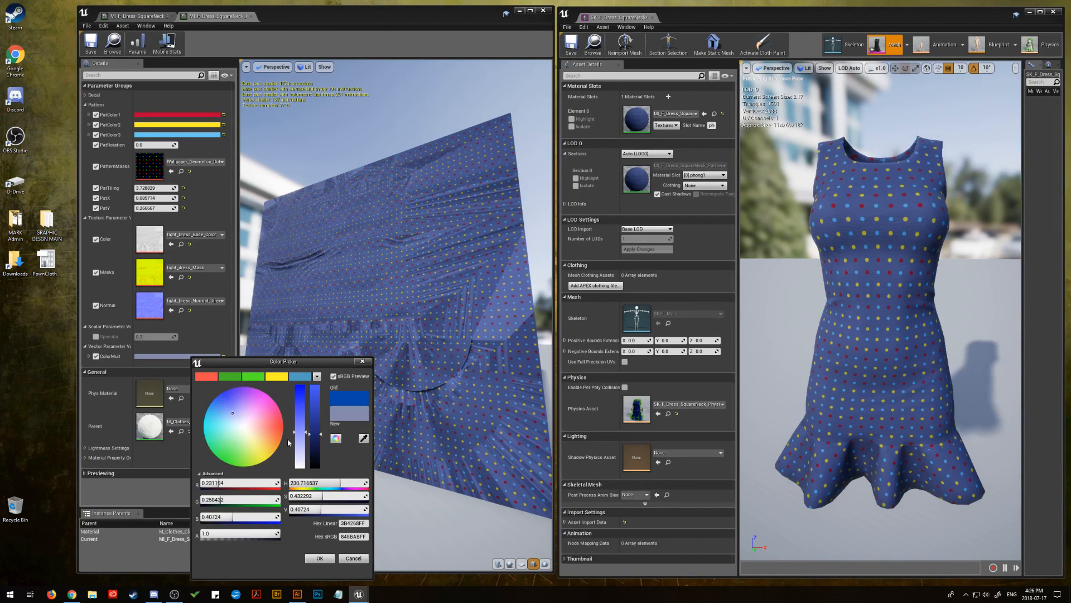
left_click_drag(305, 433, 306, 404)
left_click(327, 559)
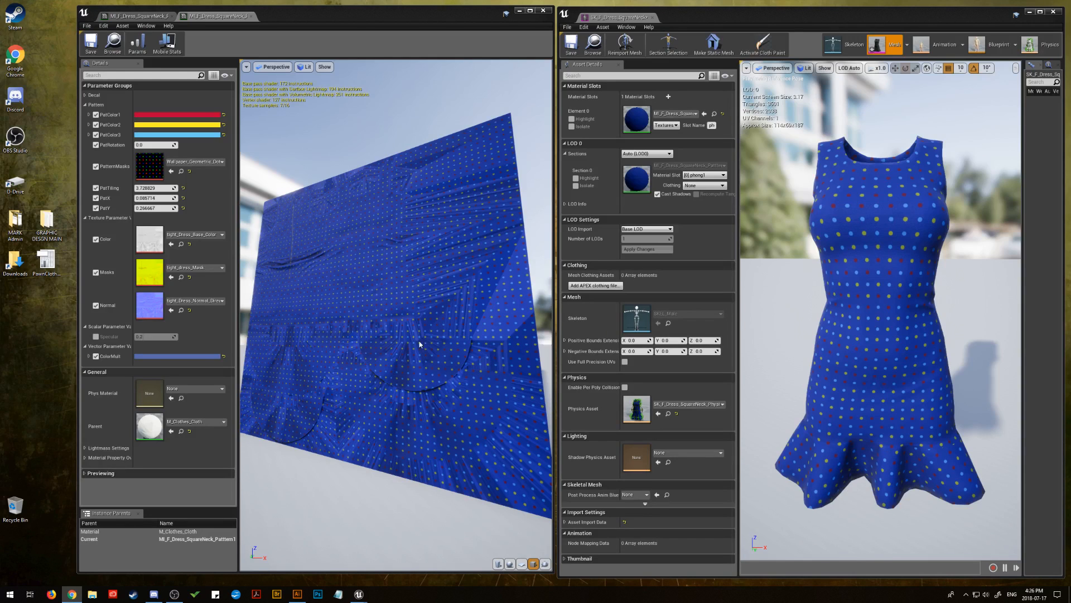
Set the ColorMult to light pink by pasting the hex sRGB value FFBCD9FF
left_click(181, 356)
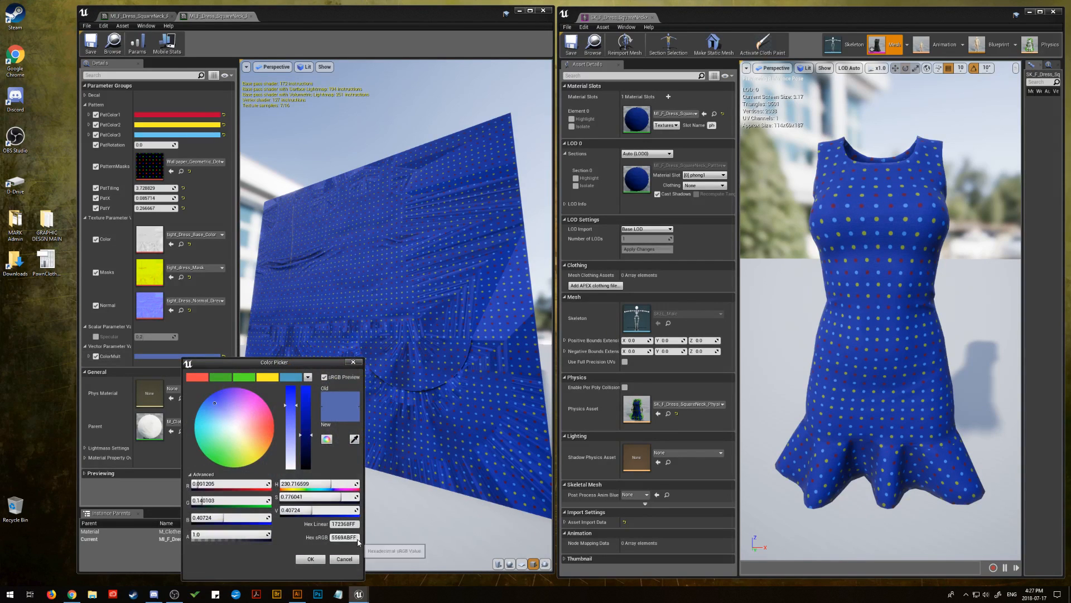
right_click(337, 538)
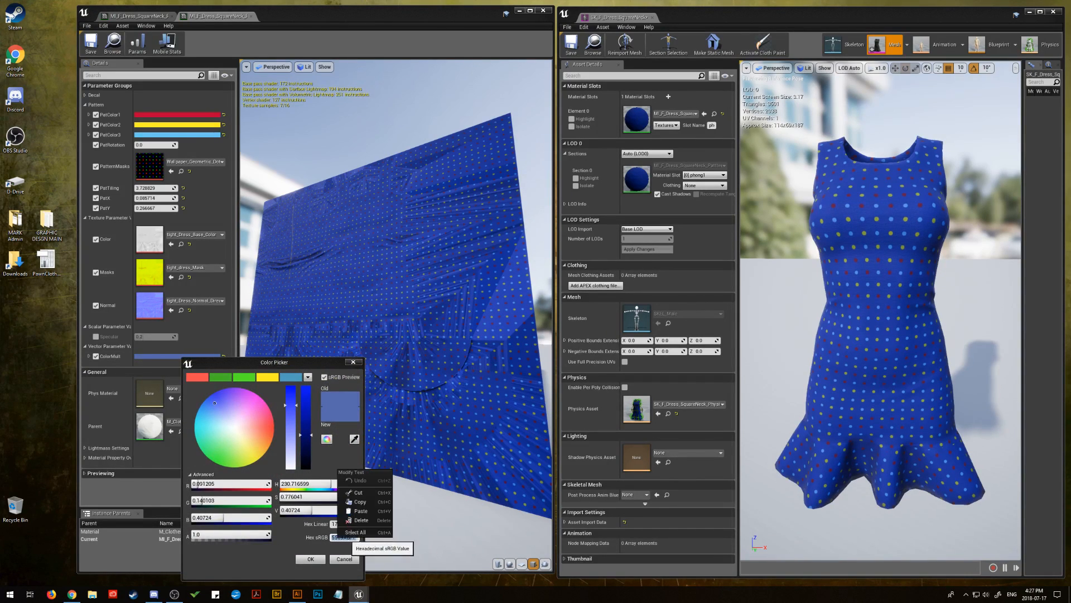
left_click(360, 510)
left_click(311, 559)
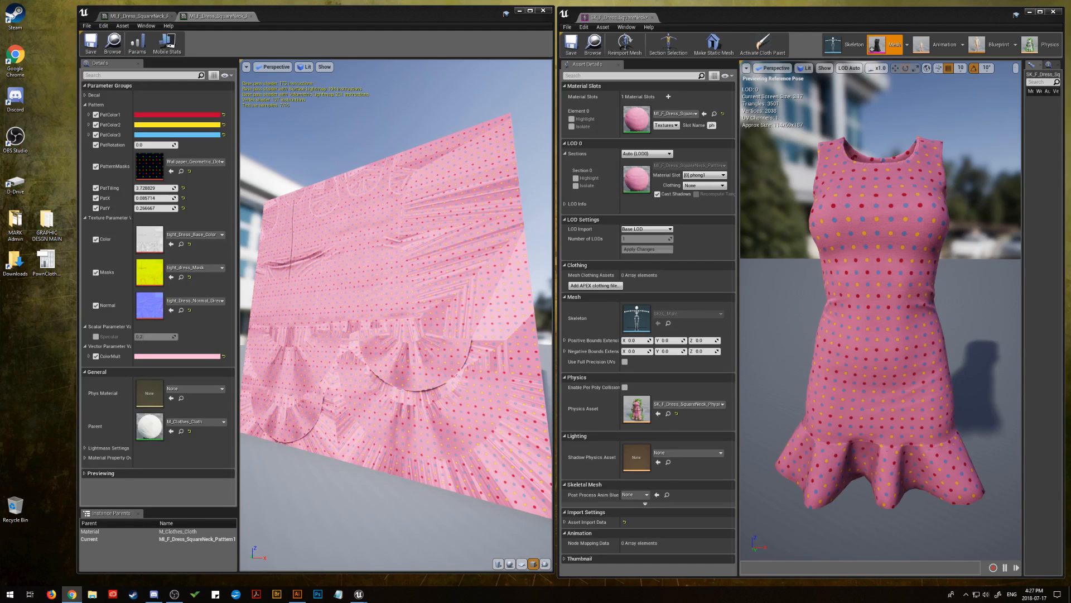
Set PatColor1 to a muted purple by pasting the hex sRGB value 734F96FF
left_click(183, 119)
left_click(333, 297)
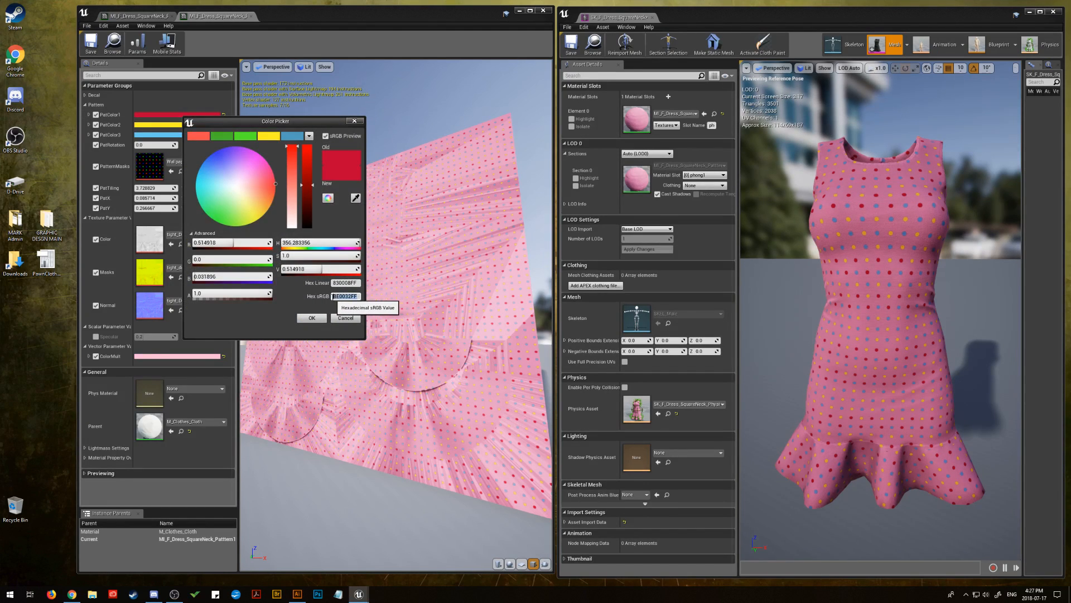
right_click(334, 296)
left_click(362, 348)
left_click(310, 316)
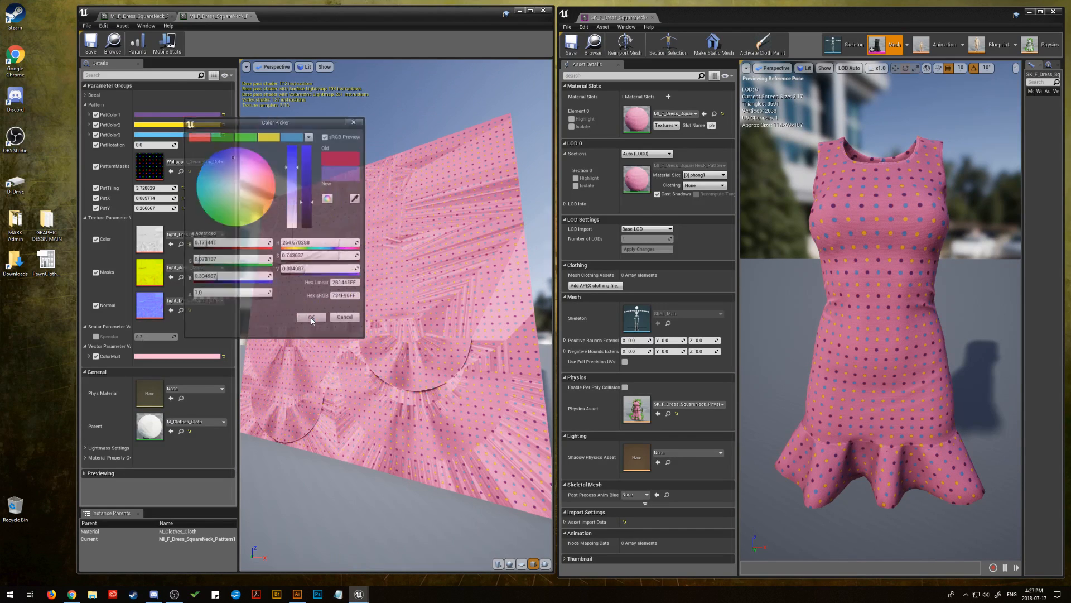
Set PatColor2 to the same purple, hex sRGB 734F96FF, in place of the yellow
left_click(179, 124)
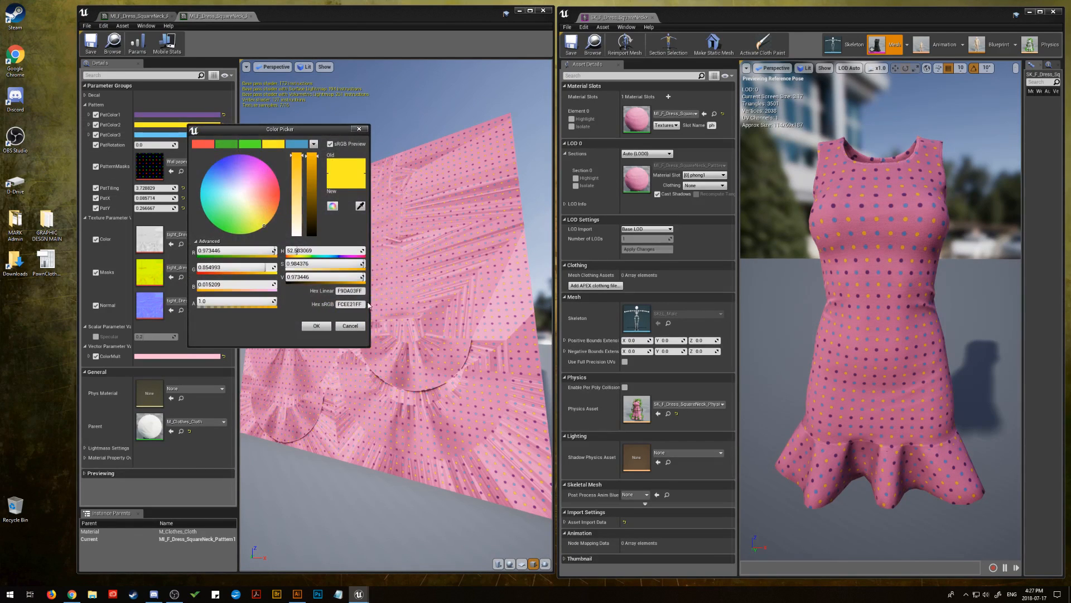
left_click(351, 304)
right_click(348, 305)
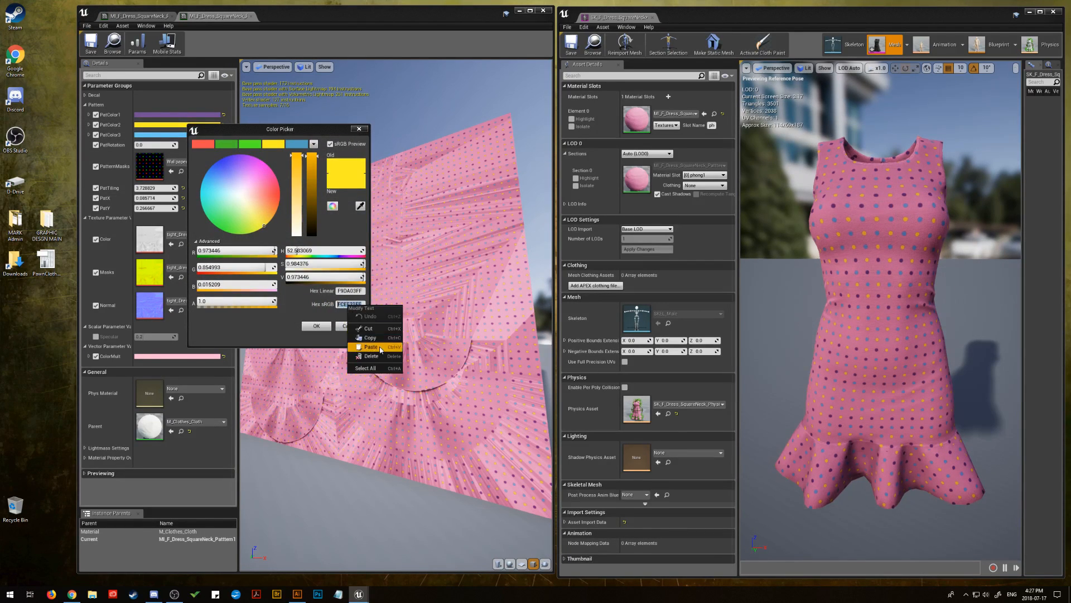
left_click(370, 347)
left_click(316, 326)
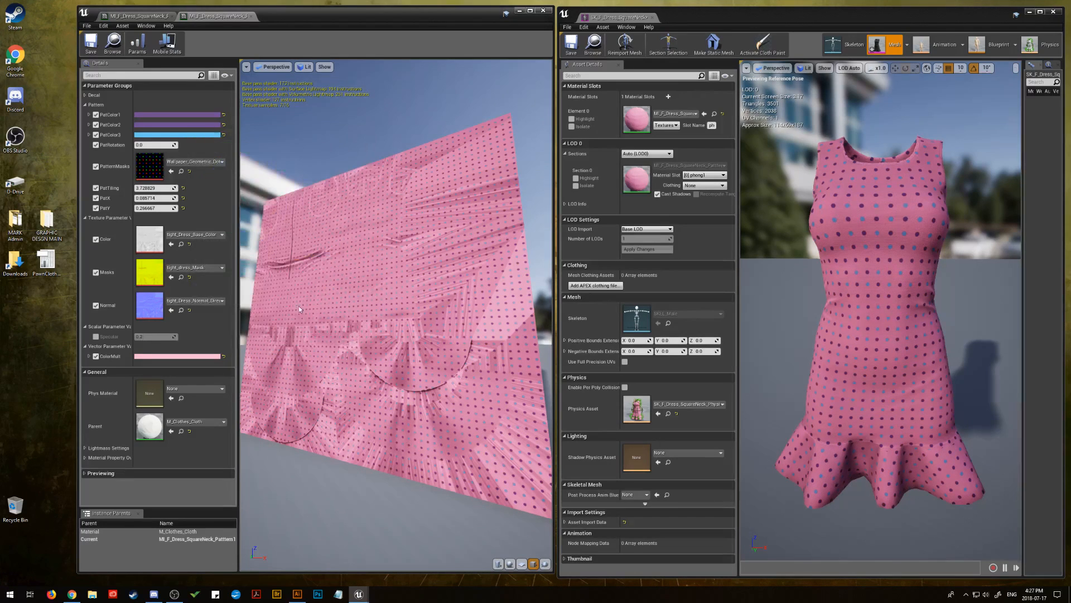
Set PatColor3 to the matching purple, hex sRGB 734F96FF, and save the dotted pattern material instance
left_click(208, 136)
left_click(365, 317)
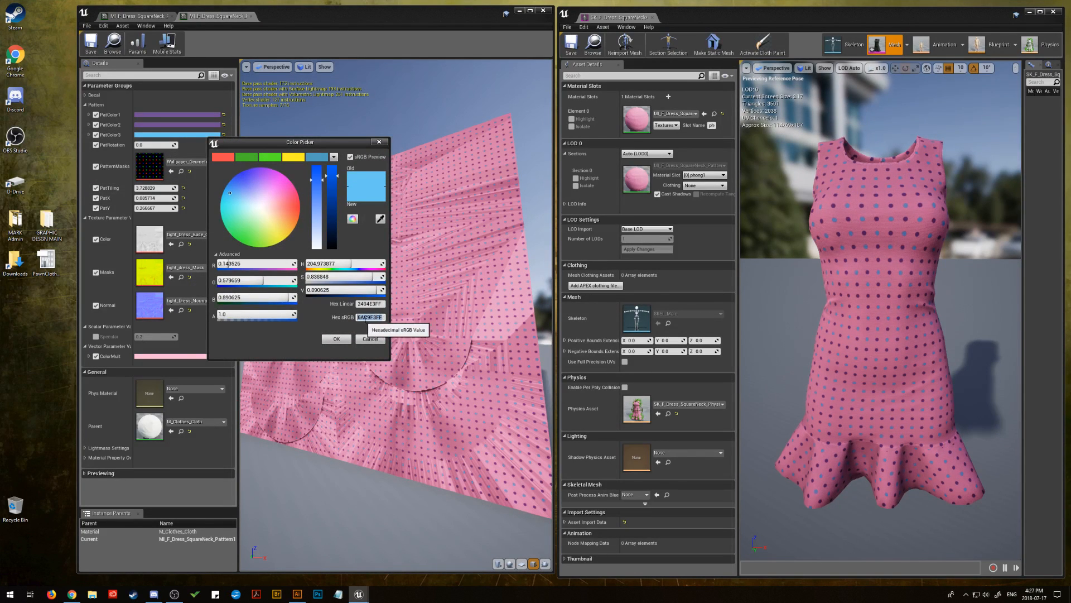
right_click(365, 317)
left_click(388, 360)
left_click(337, 339)
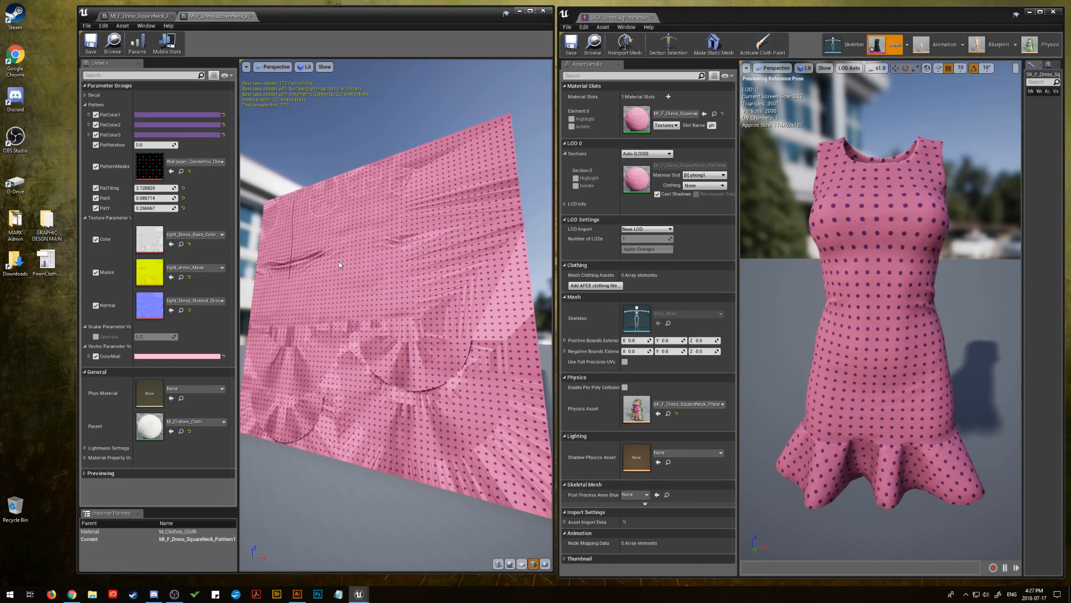
left_click(91, 44)
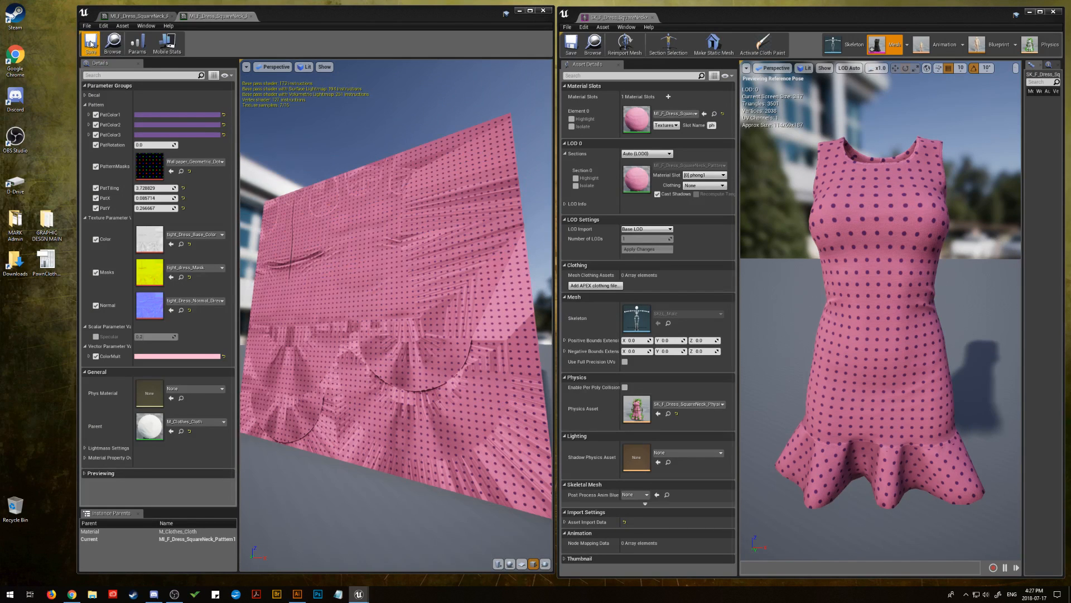
Close the Pattern1 material instance and open MI_F_Dress_SquareNeck_Pattern3 from the dress's material slot for editing
left_click(141, 16)
left_click(210, 17)
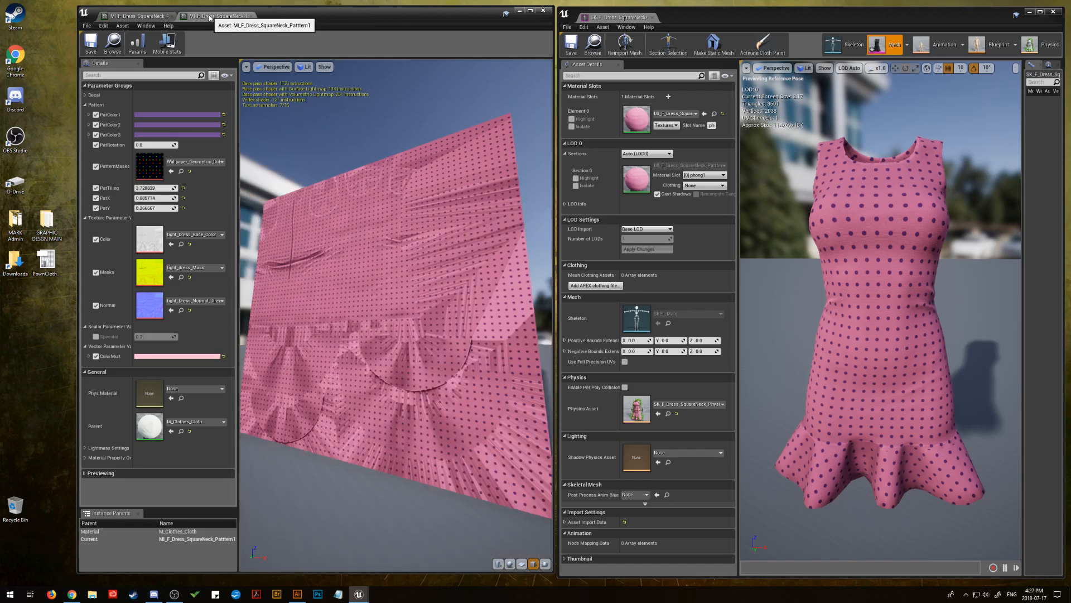
left_click(249, 16)
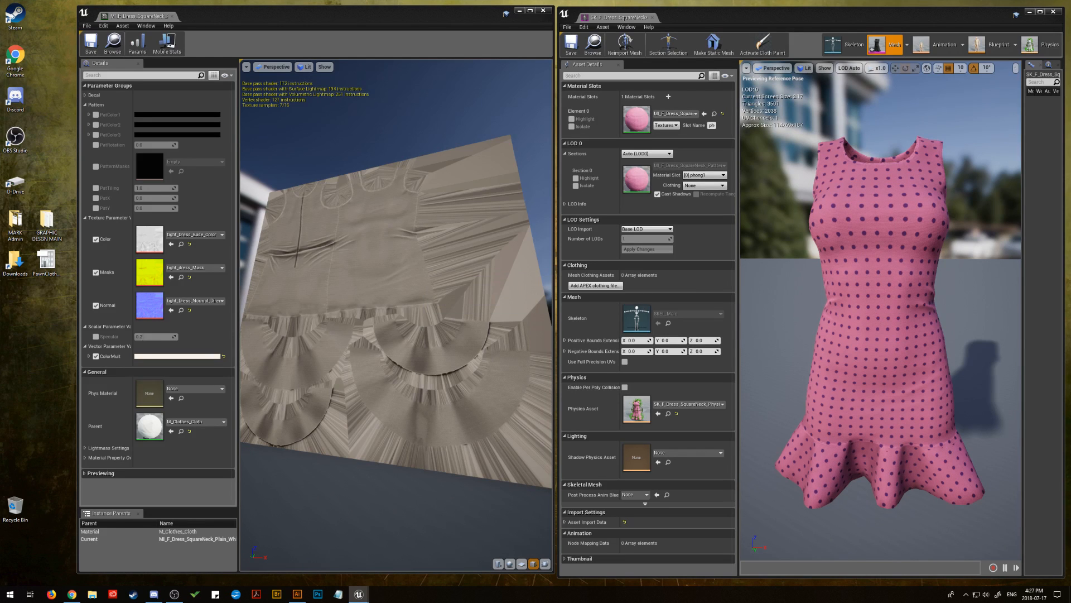
double_click(637, 119)
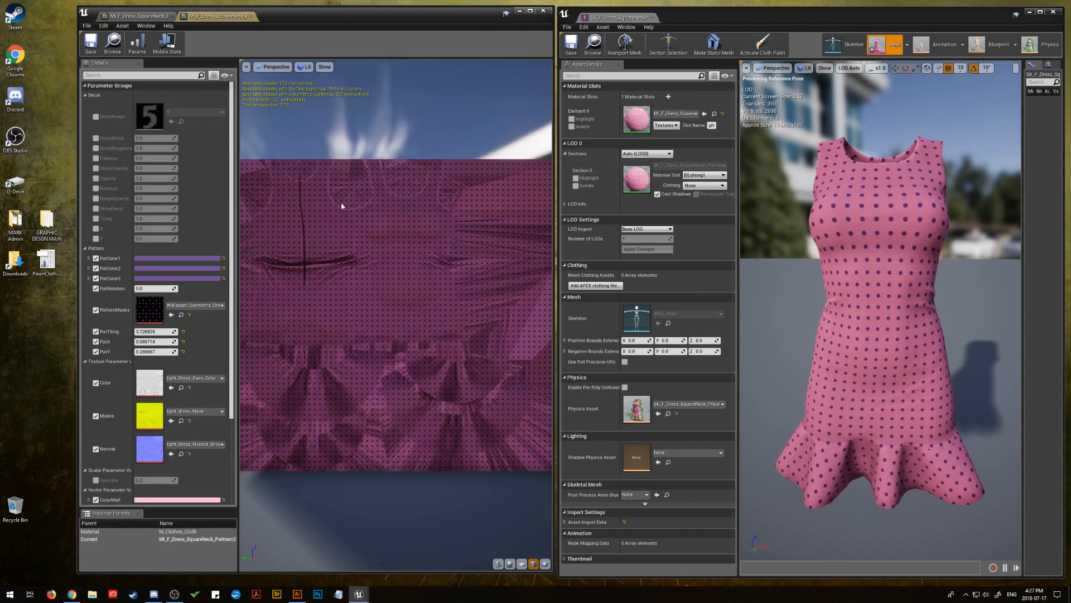
left_click_drag(342, 206, 345, 241)
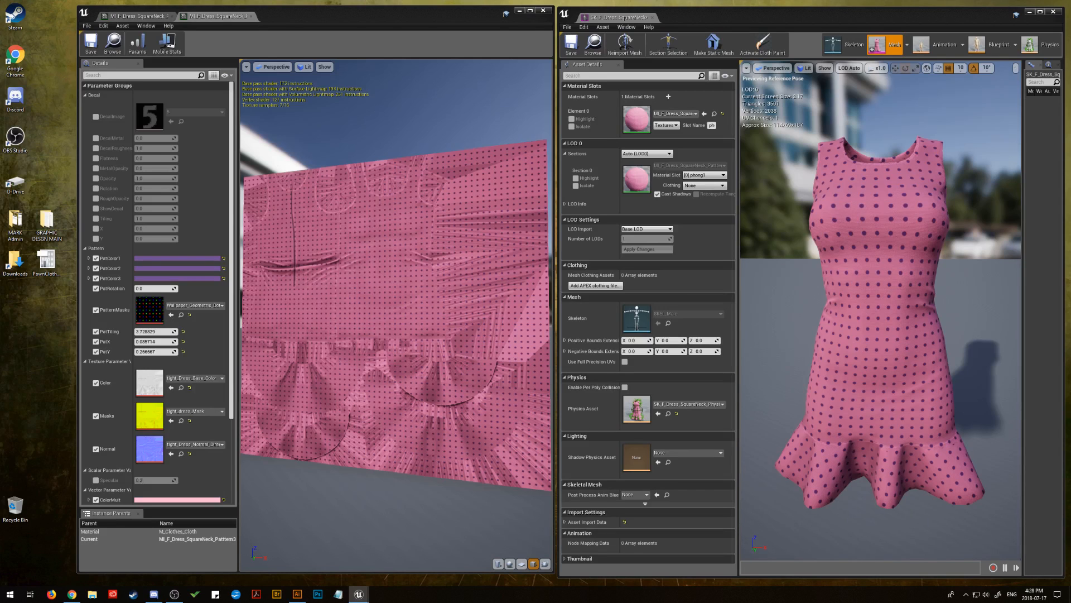
Assign the geometric cube wallpaper texture to PatternMasks of the Pattern3 instance, leaving its ColorMult as it is
left_click_drag(1070, 329, 150, 310)
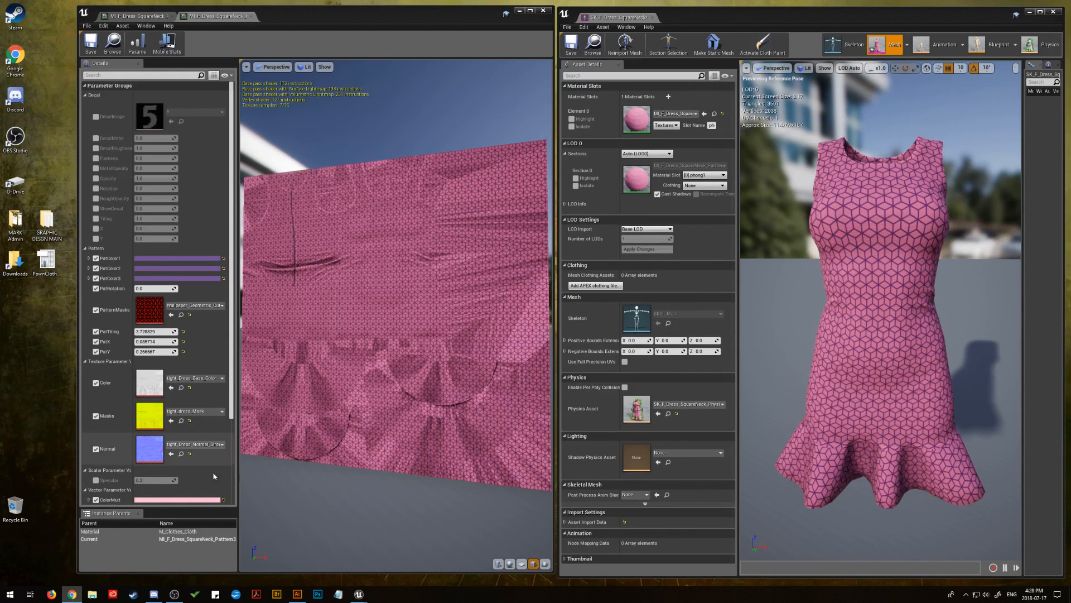
left_click(189, 500)
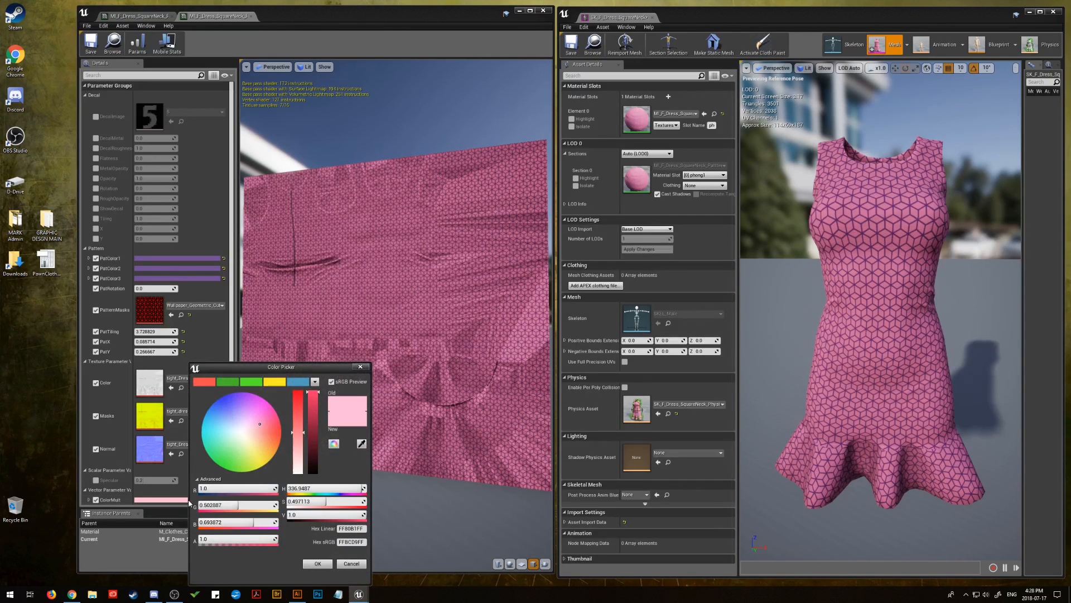
left_click(342, 563)
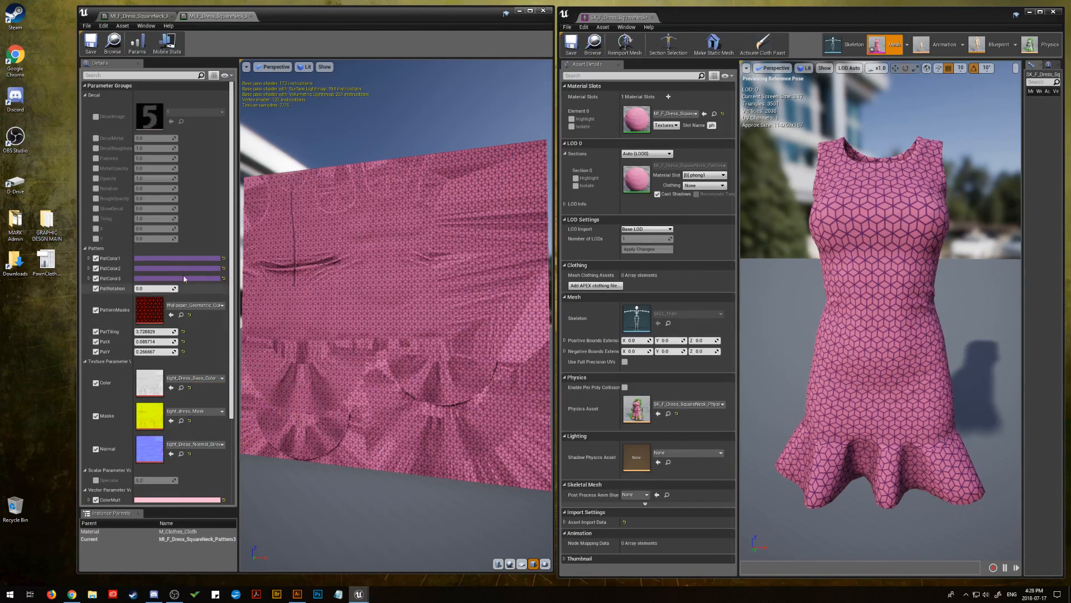
left_click(179, 257)
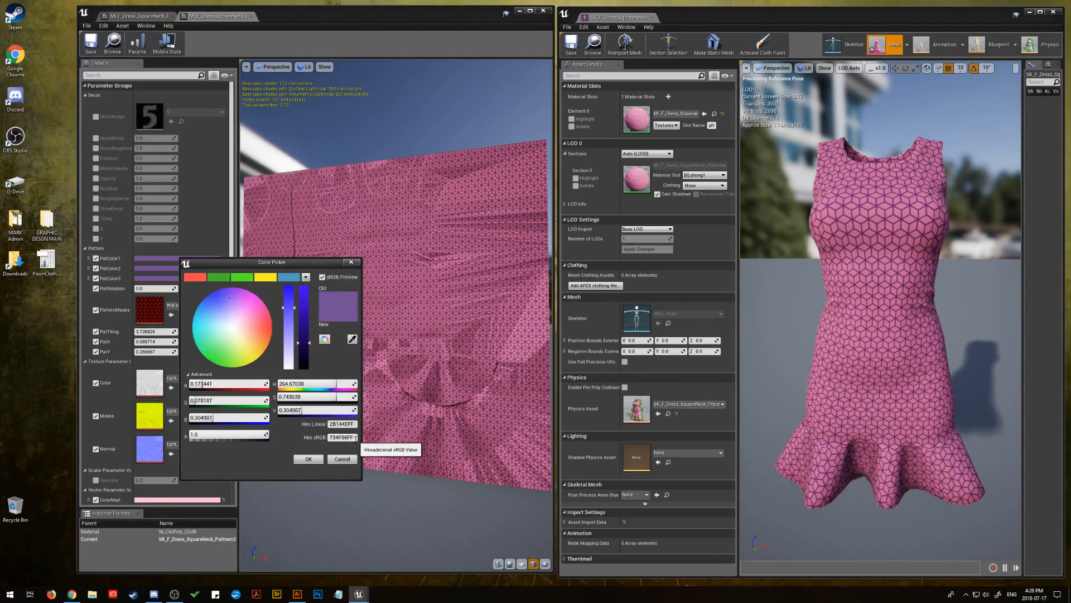
left_click(329, 439)
left_click(341, 459)
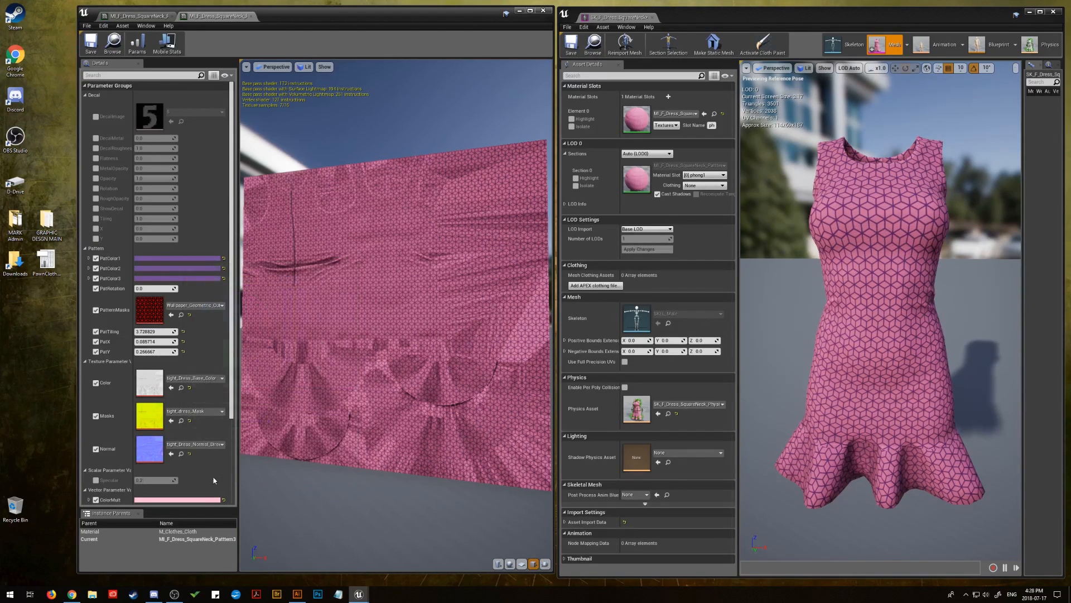
Replace the pink ColorMult of the Pattern3 instance with dark brown, hex sRGB 3C1414FF
left_click(179, 500)
left_click(369, 542)
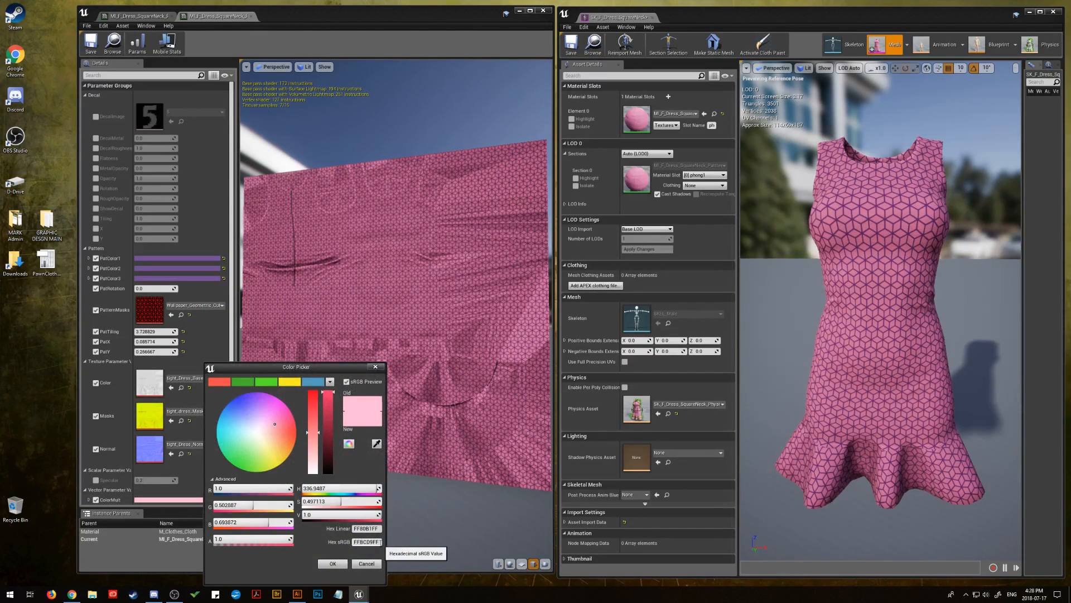
right_click(364, 544)
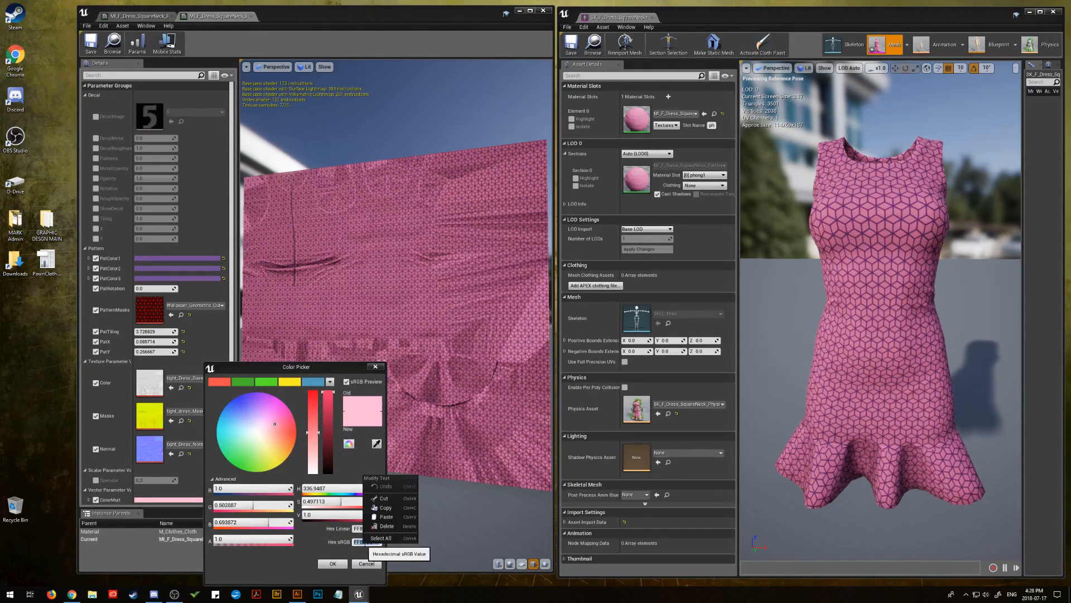
left_click(386, 516)
left_click(333, 563)
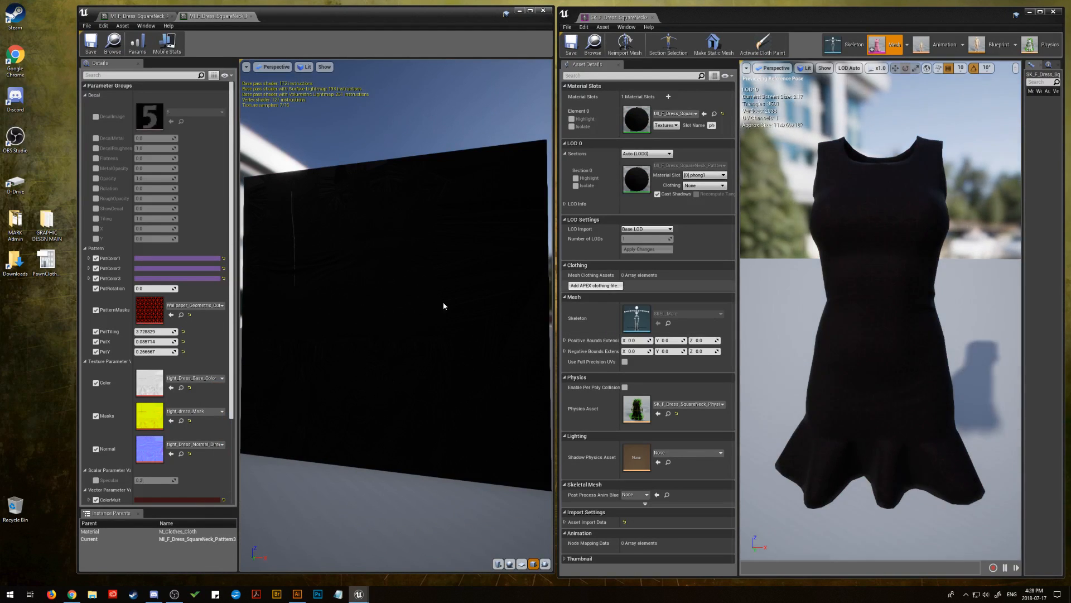
Set the Pattern3 instance's PatColor1 to bright yellow, hex sRGB F7FD6EFF, instead of purple
left_click_drag(442, 307, 420, 312)
left_click(214, 259)
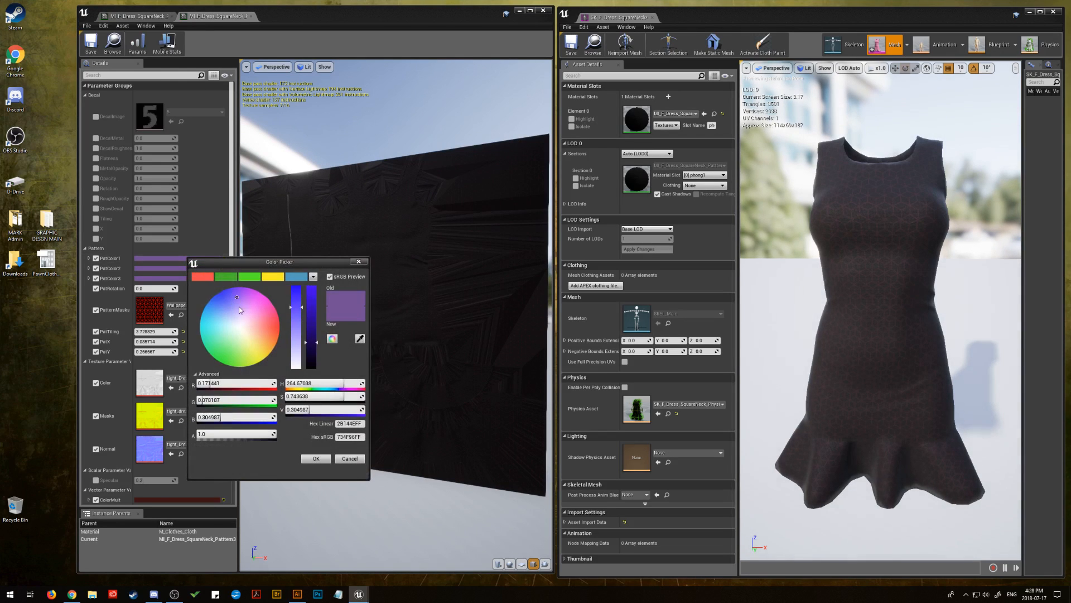
mouse_move(251, 317)
left_mouse_down()
mouse_move(250, 339)
mouse_move(249, 329)
left_mouse_up()
left_click(316, 458)
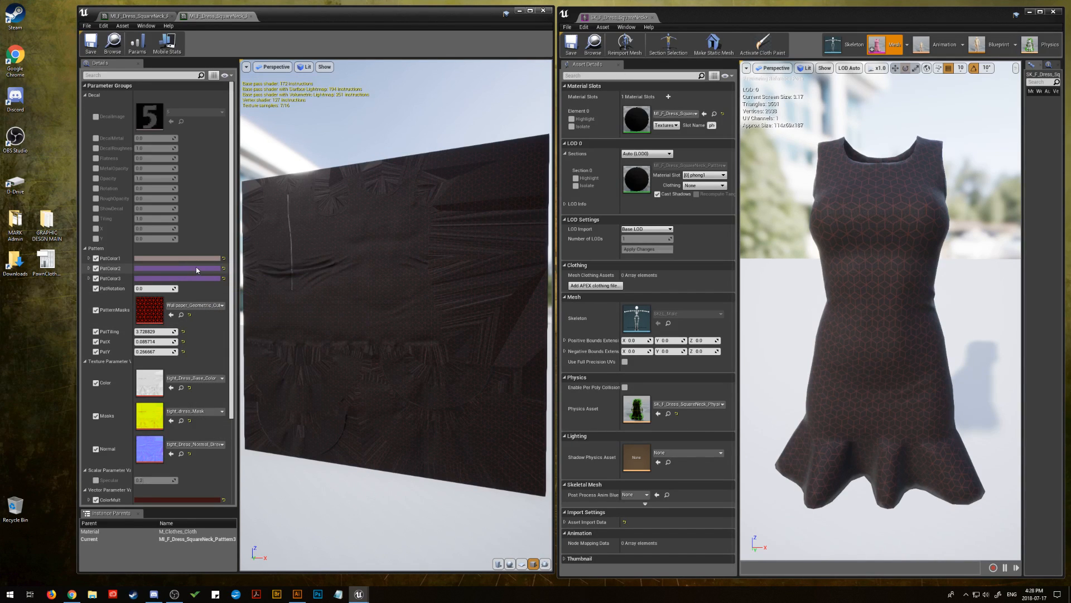
left_click(159, 259)
left_click_drag(269, 351, 286, 293)
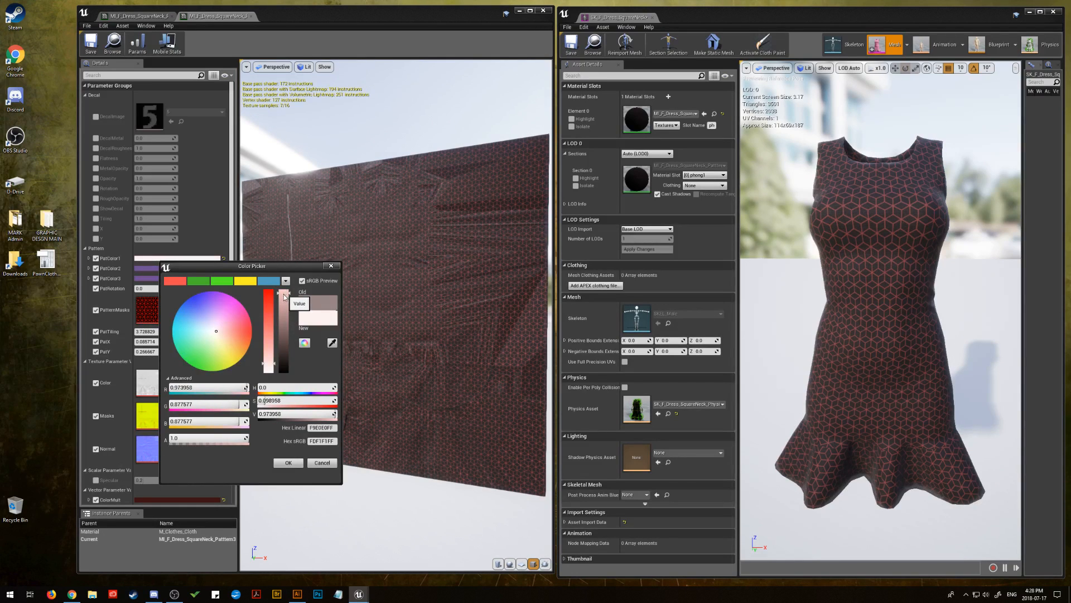
mouse_move(269, 364)
left_mouse_down()
mouse_move(269, 342)
mouse_move(269, 365)
left_mouse_up()
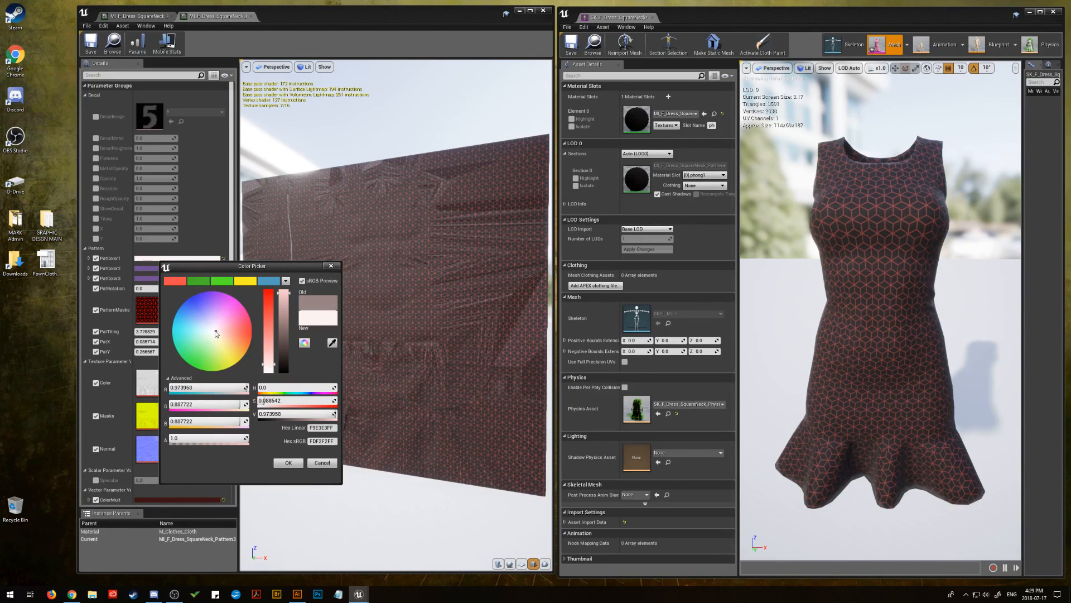
mouse_move(216, 330)
left_mouse_down()
mouse_move(182, 328)
mouse_move(171, 354)
mouse_move(211, 331)
mouse_move(252, 359)
mouse_move(231, 358)
mouse_move(229, 330)
mouse_move(212, 339)
mouse_move(227, 337)
mouse_move(229, 320)
mouse_move(202, 309)
mouse_move(189, 332)
mouse_move(229, 335)
mouse_move(226, 375)
mouse_move(227, 361)
left_mouse_up()
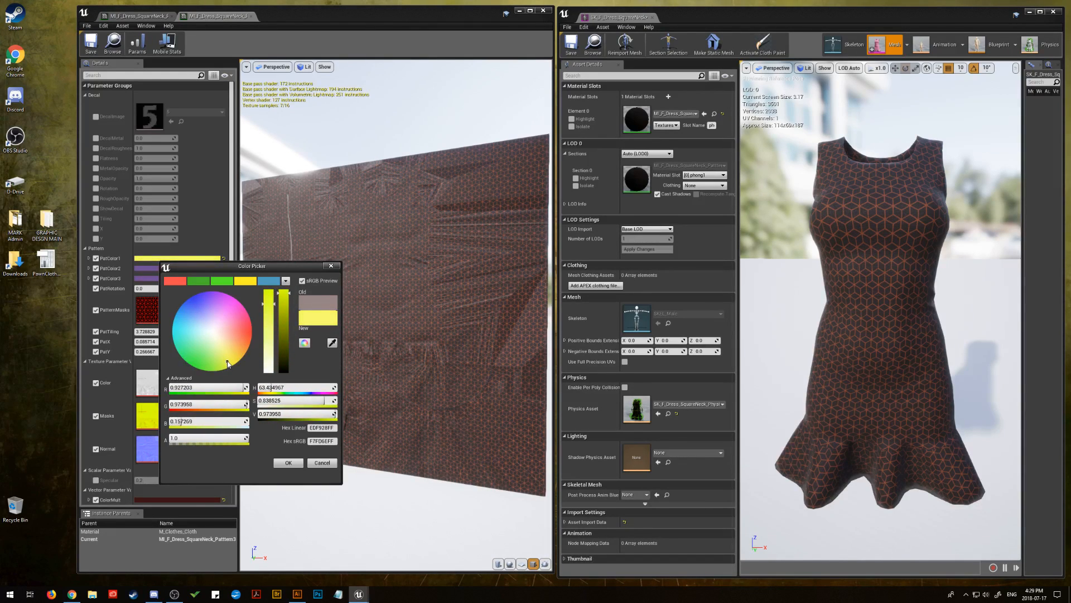
left_click(288, 462)
Reduce ColorMult's saturation to 0.557 while trying slightly brighter and darker values of the dark brown
left_click_drag(335, 311, 275, 394)
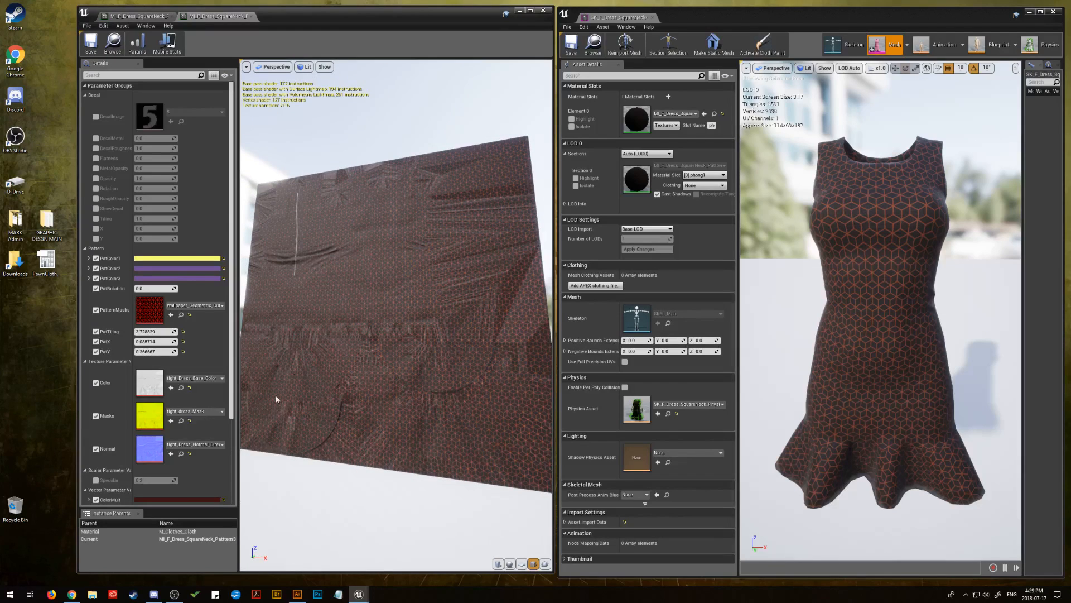
left_click(190, 499)
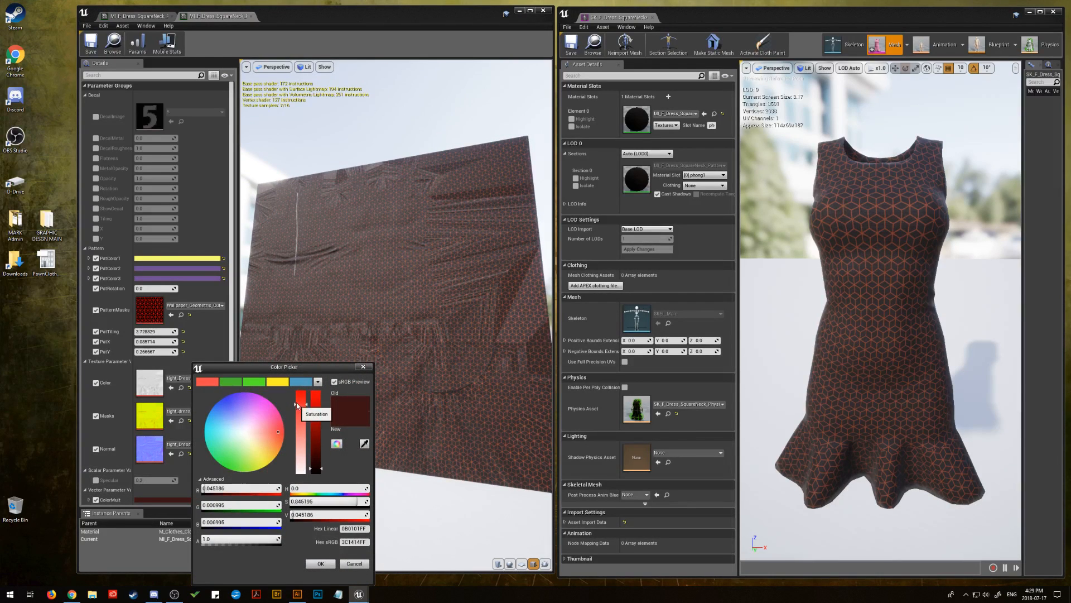
mouse_move(296, 406)
left_mouse_down()
mouse_move(296, 444)
mouse_move(296, 426)
left_mouse_up()
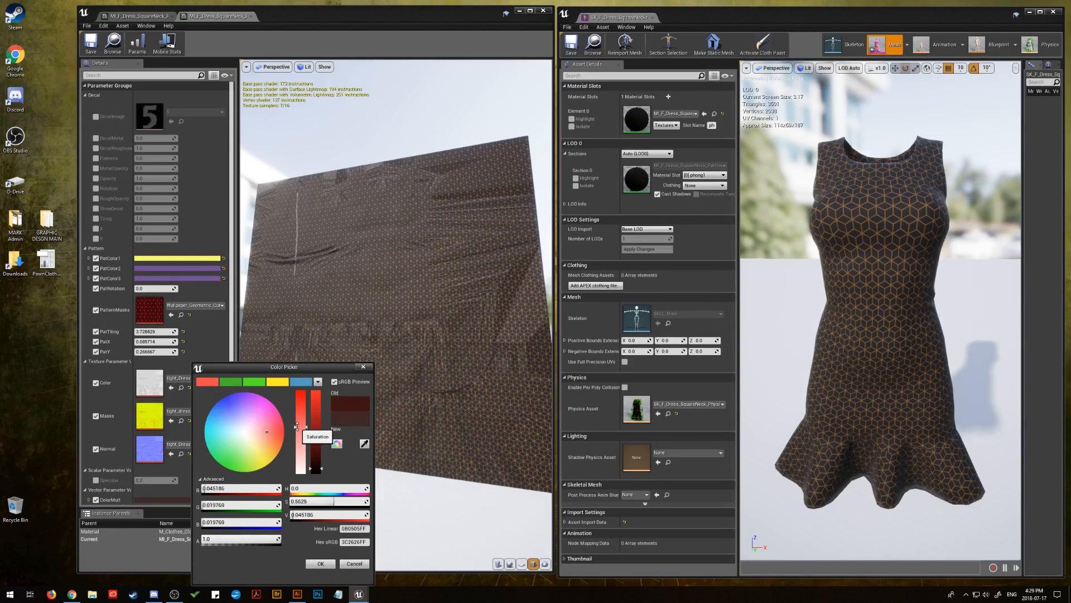
left_click_drag(322, 468, 320, 466)
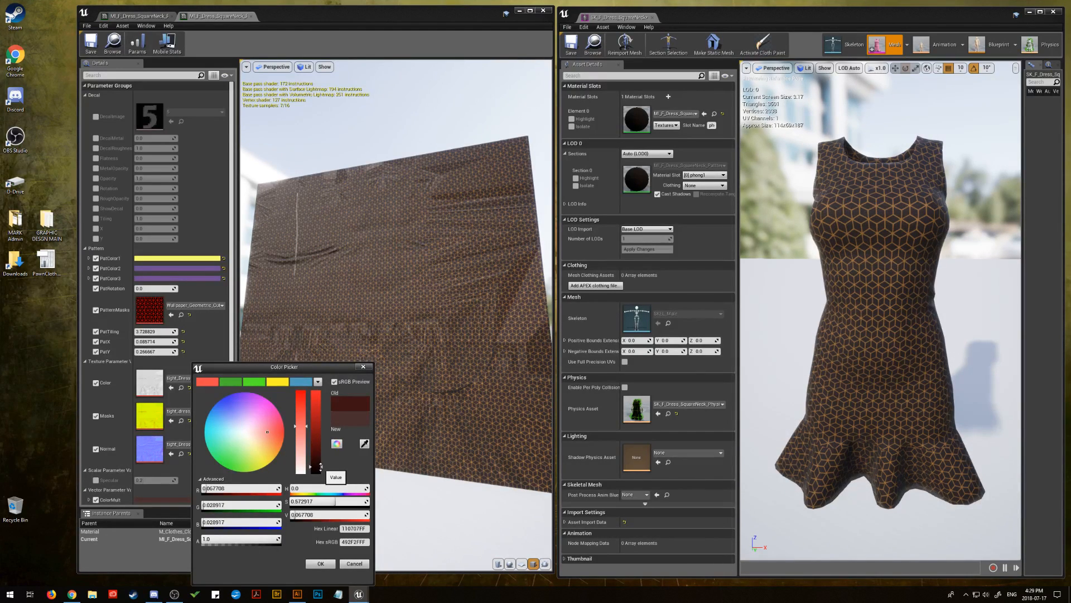
mouse_move(321, 466)
left_mouse_down()
mouse_move(321, 453)
mouse_move(322, 465)
left_mouse_up()
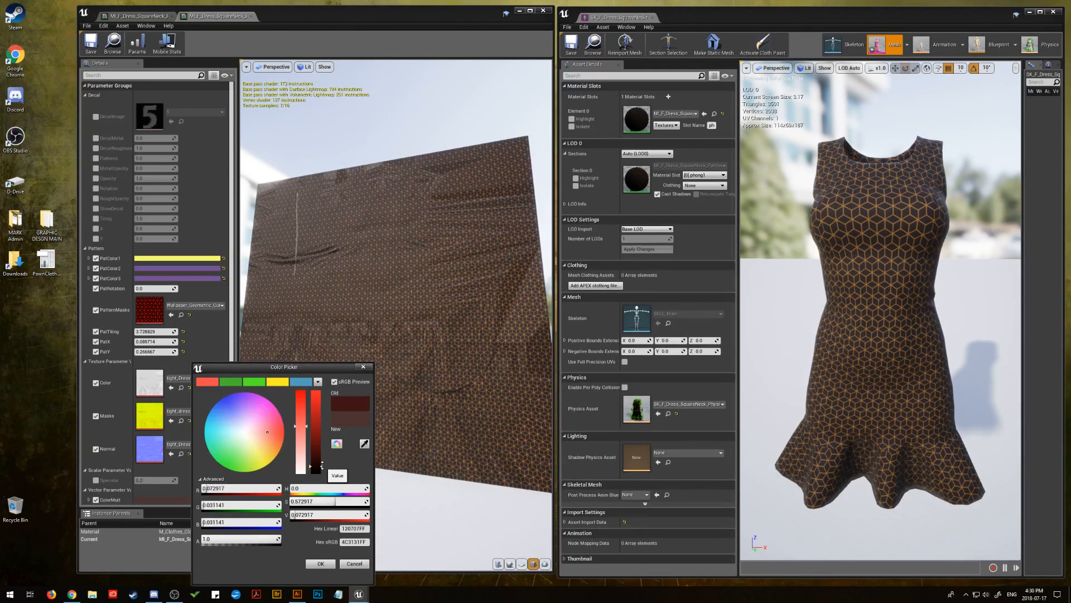
left_click_drag(322, 465, 322, 464)
left_click_drag(322, 467, 321, 470)
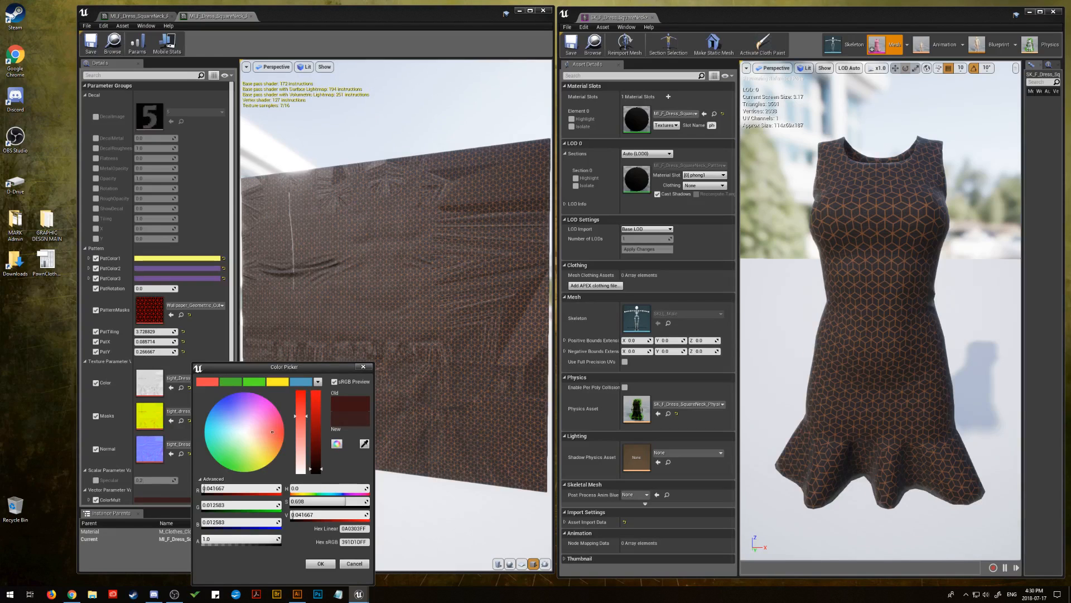
left_click_drag(335, 501, 336, 516)
Try darker levels for the brown ColorMult and set its Value to 0.03
left_click_drag(308, 515, 327, 514)
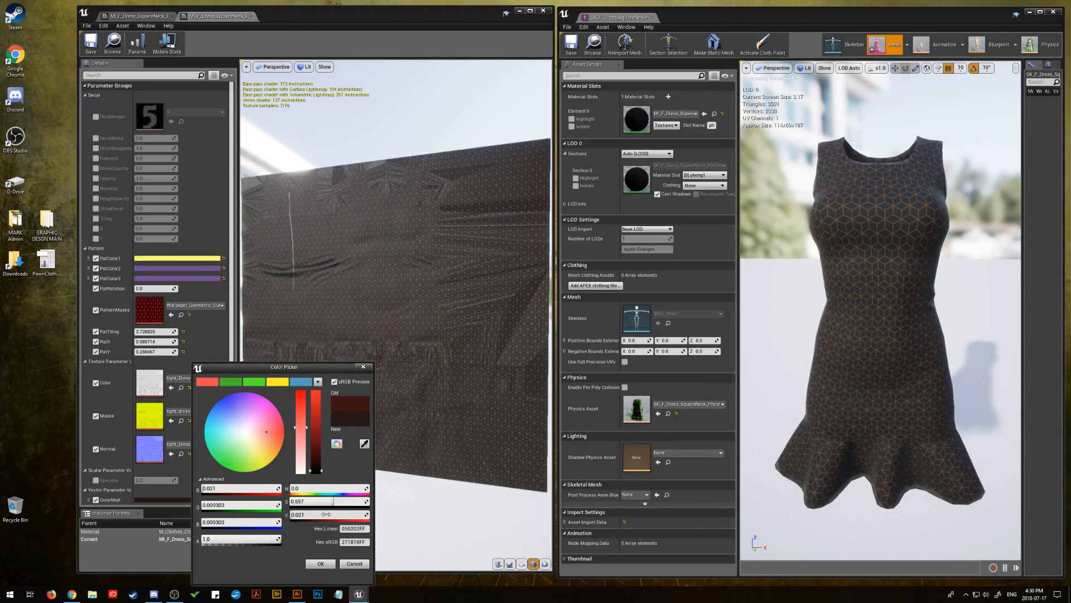
left_click_drag(326, 513, 308, 514)
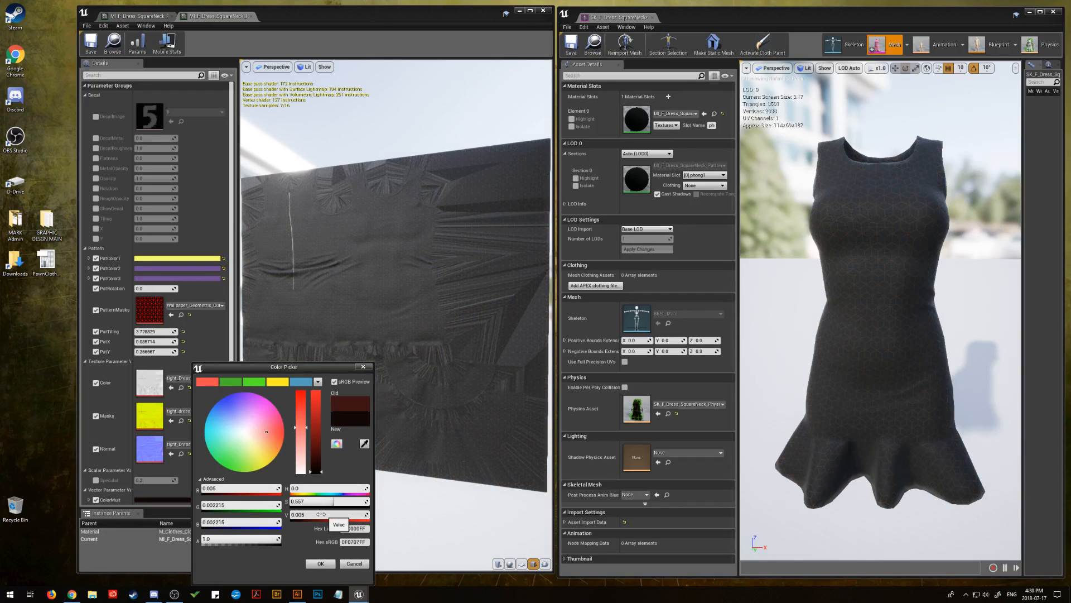
left_click(312, 514)
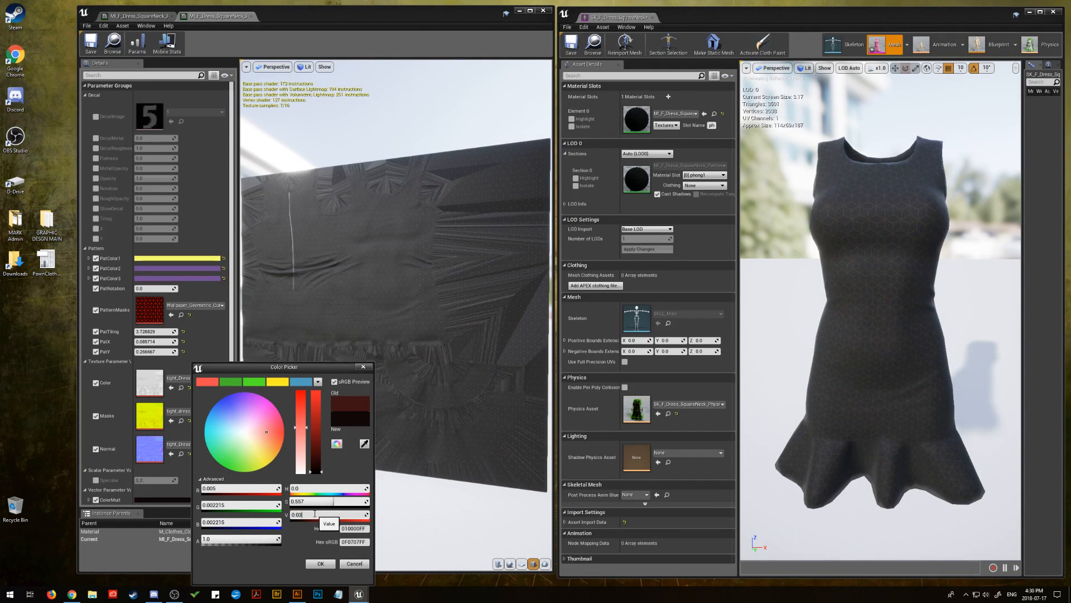
type("0.03")
key("Return")
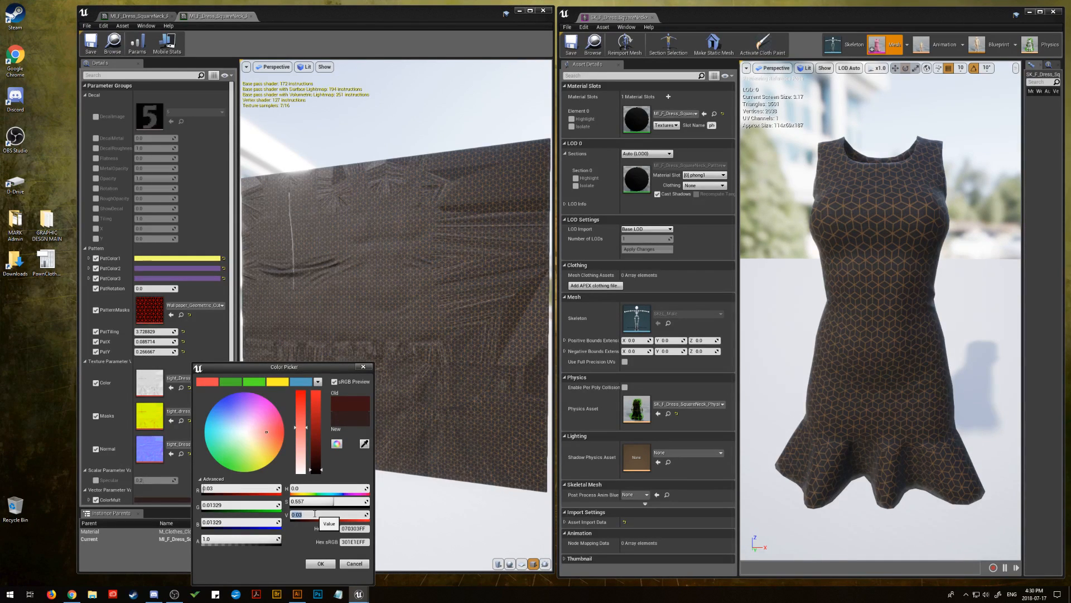
Set ColorMult's Value to 0.04, accept the colour and save the Pattern3 material instance
left_click(314, 513)
key("BackSpace")
key("BackSpace")
key("BackSpace")
key("BackSpace")
key("BackSpace")
key("BackSpace")
type(".085714")
left_click(321, 563)
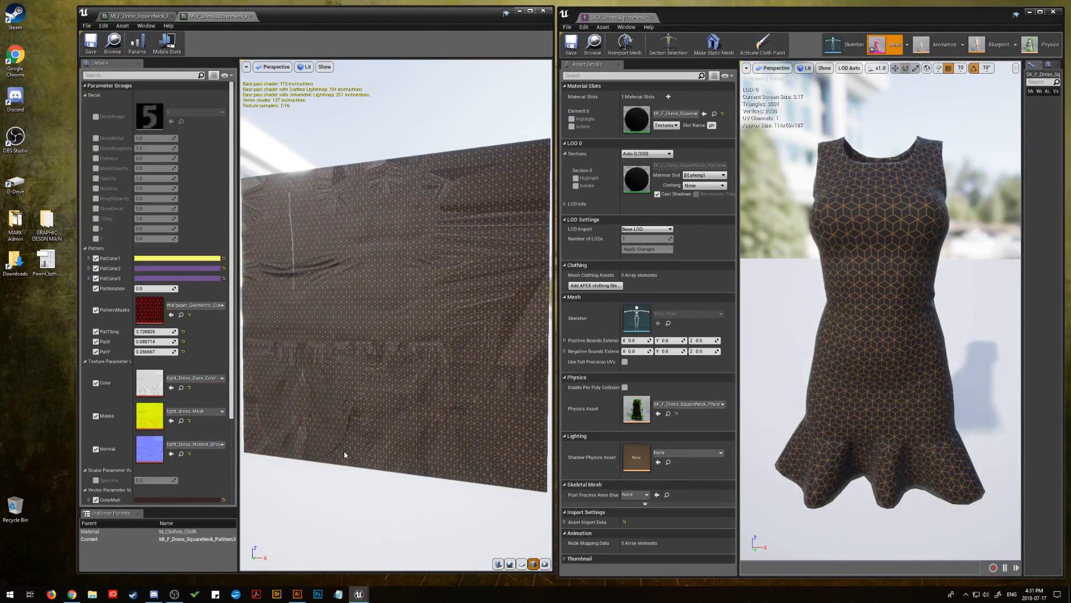
left_click(91, 42)
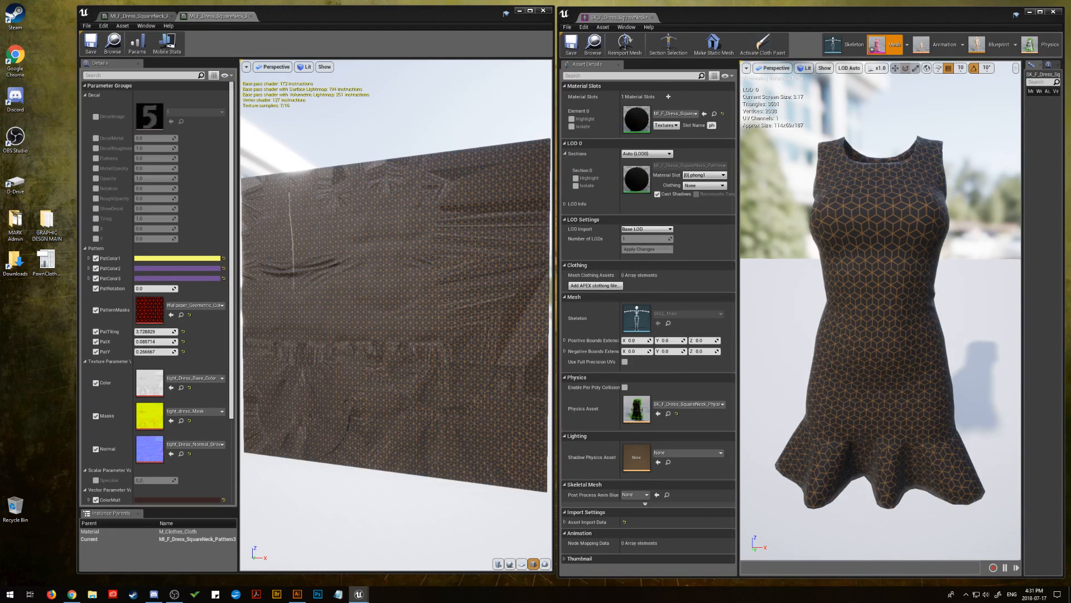
Switch to the MI_F_Dress_SquareNeck_Pattern4 instance and assign the vertically striped geometric wallpaper texture to its PatternMasks
key("alt+Tab")
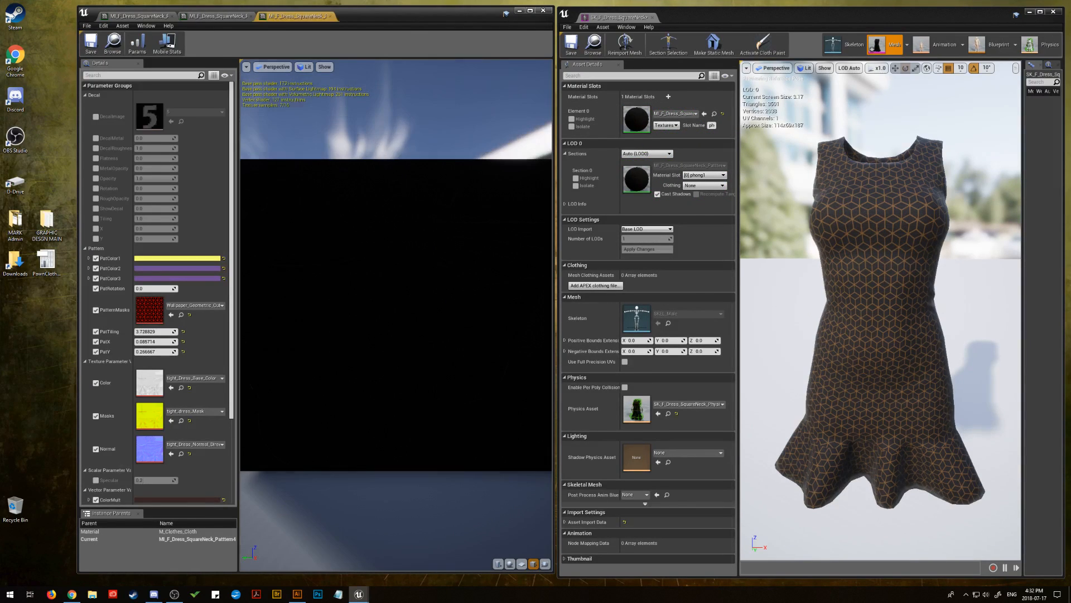
left_click_drag(418, 215, 300, 304)
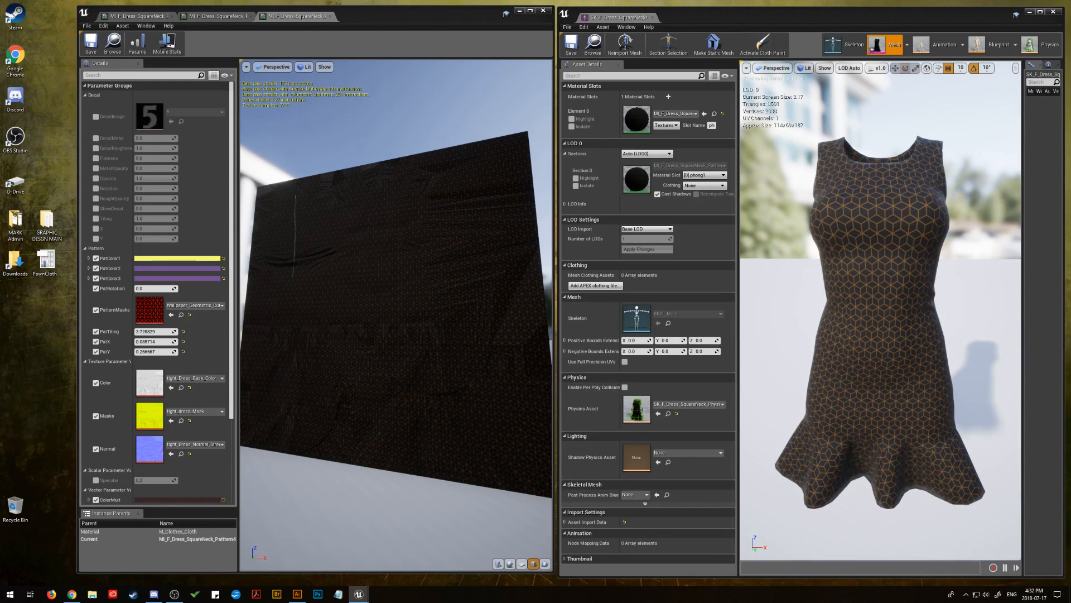
left_click_drag(1070, 313, 193, 300)
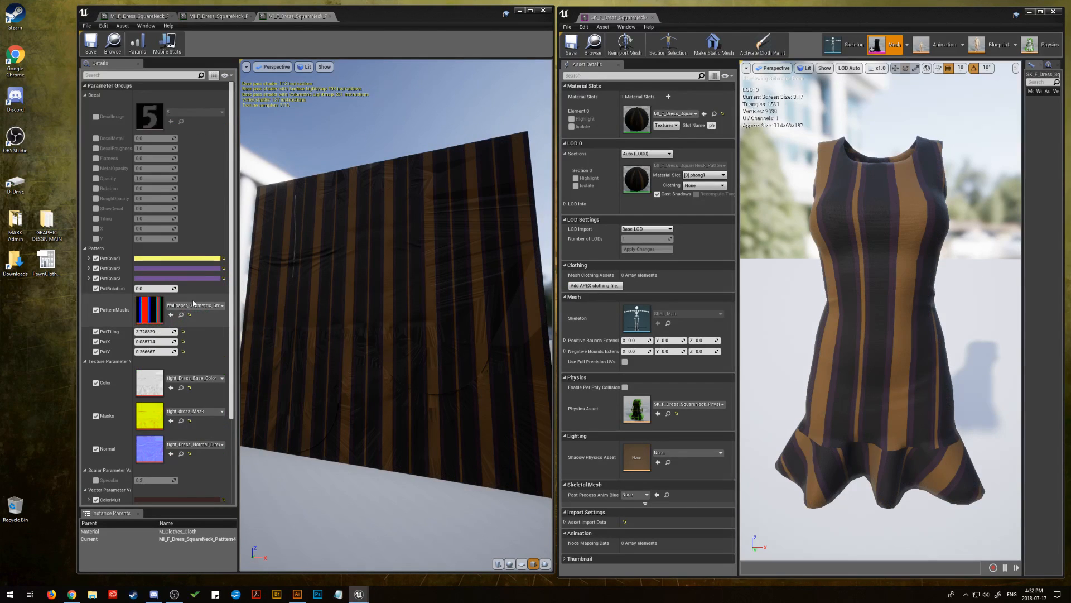
Replace Pattern4's dark brown ColorMult with near-white, using the copied hex sRGB value
left_click(183, 500)
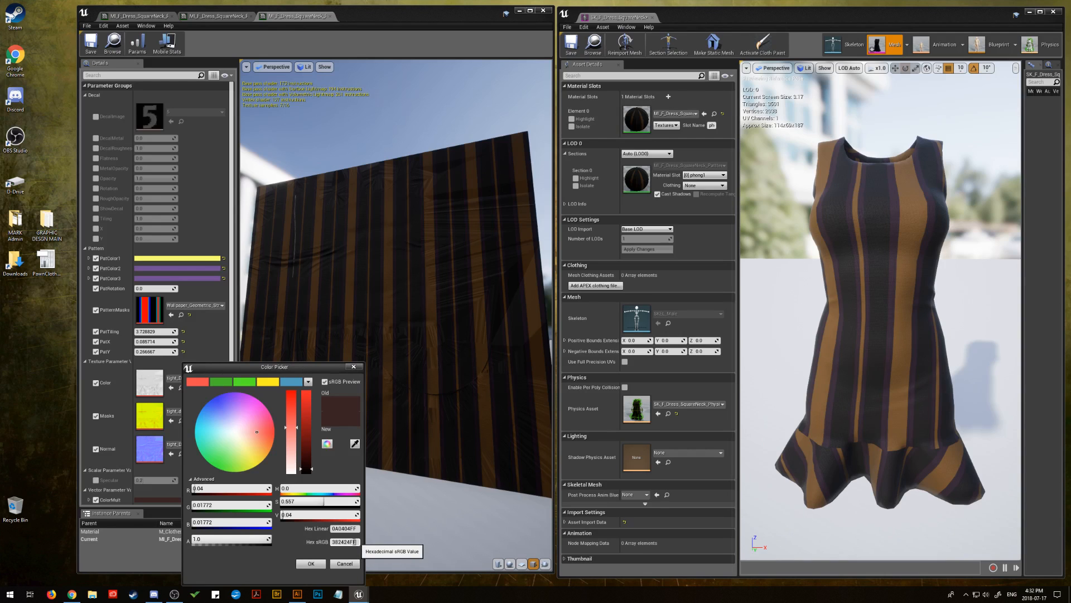
left_click(342, 542)
right_click(342, 542)
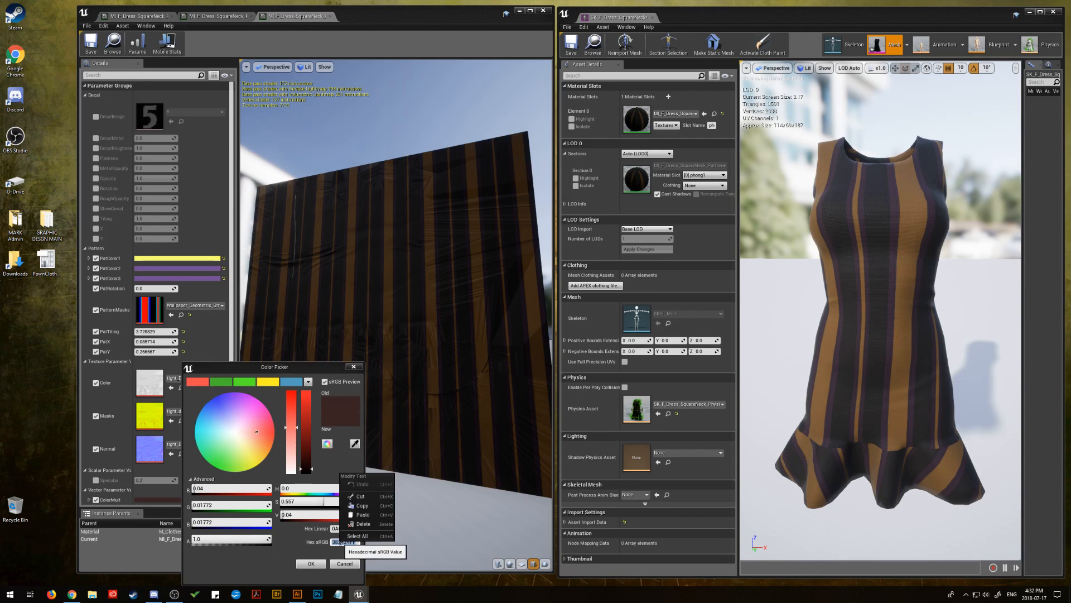
left_click(362, 514)
left_click(311, 563)
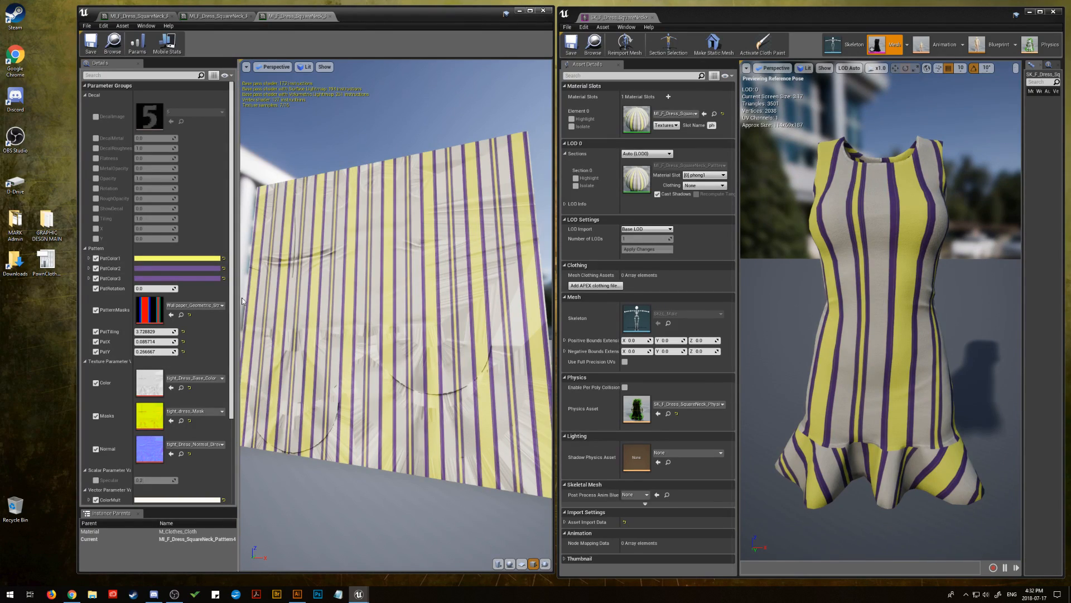
Swap Pattern4's PatternMasks to the geometric clover-and-line wallpaper texture and adjust PatTiling to about 5.4
left_click_drag(149, 332, 187, 331)
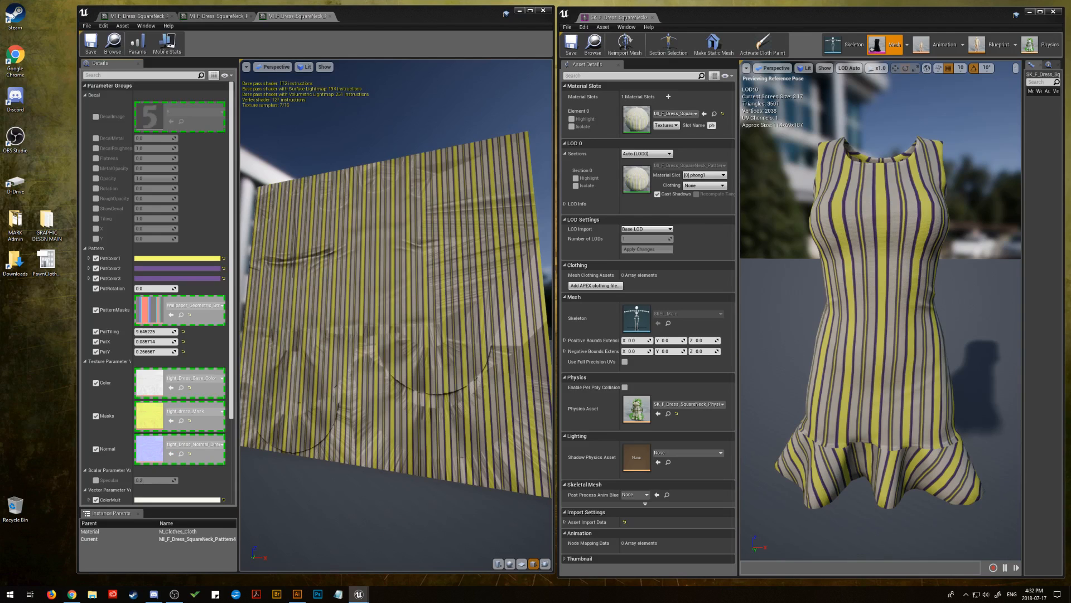
left_click_drag(1070, 263, 148, 311)
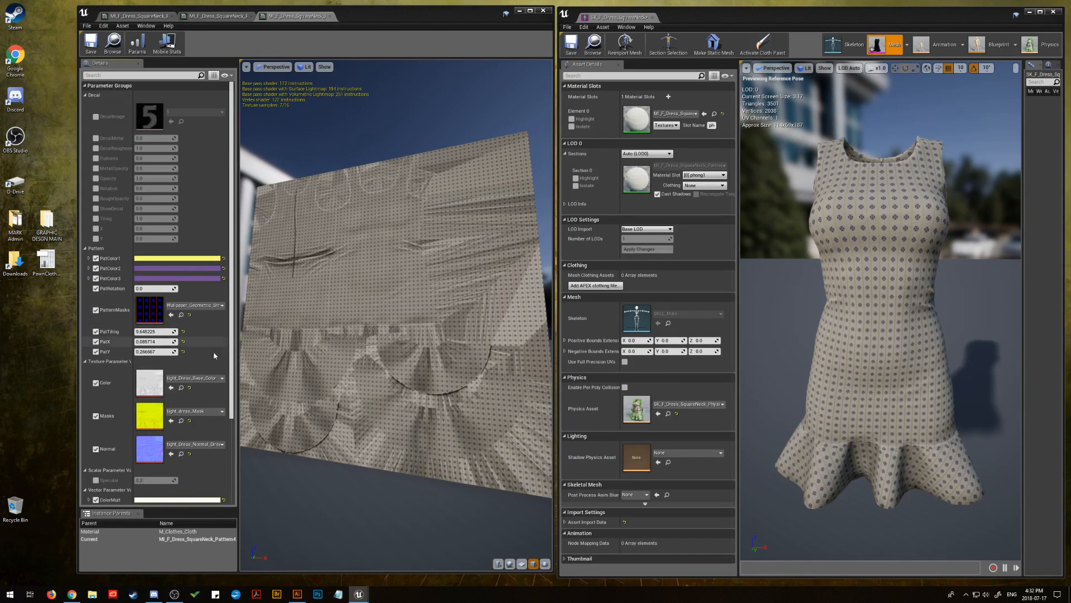
mouse_move(155, 331)
left_mouse_down()
mouse_move(132, 331)
mouse_move(145, 331)
left_mouse_up()
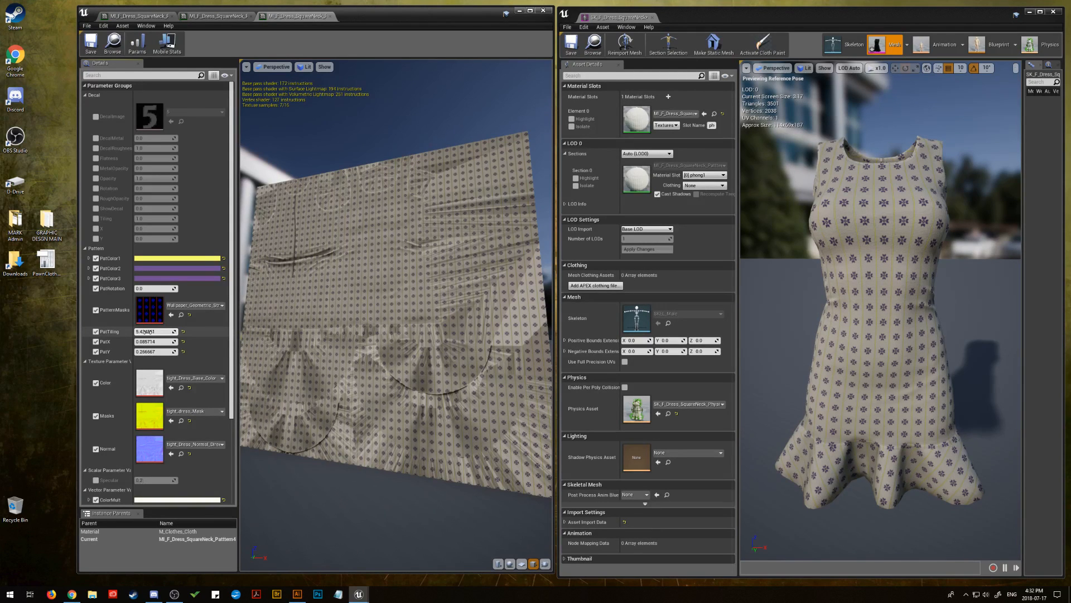
Change the Pattern4 instance's PatColor1 from yellow to hot pink, using the copied hex sRGB value
left_click(182, 260)
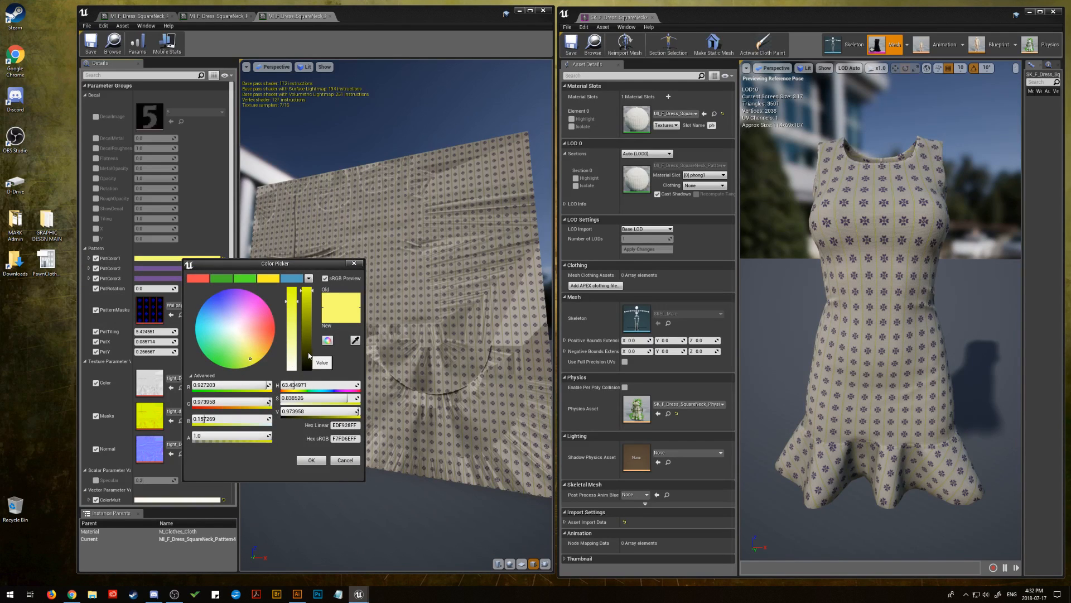
left_click(309, 355)
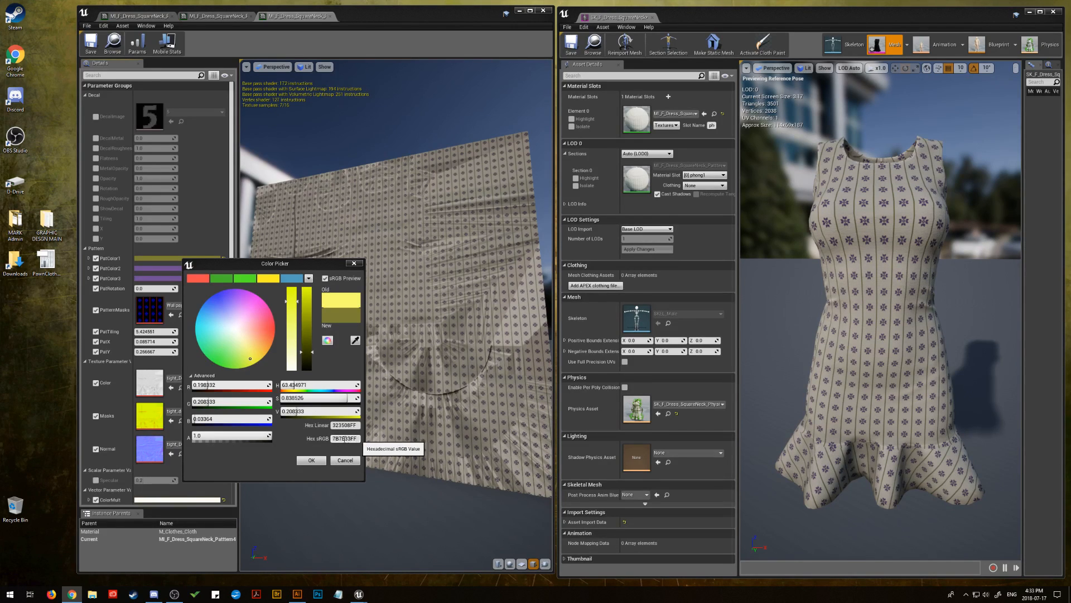
left_click(345, 438)
right_click(341, 439)
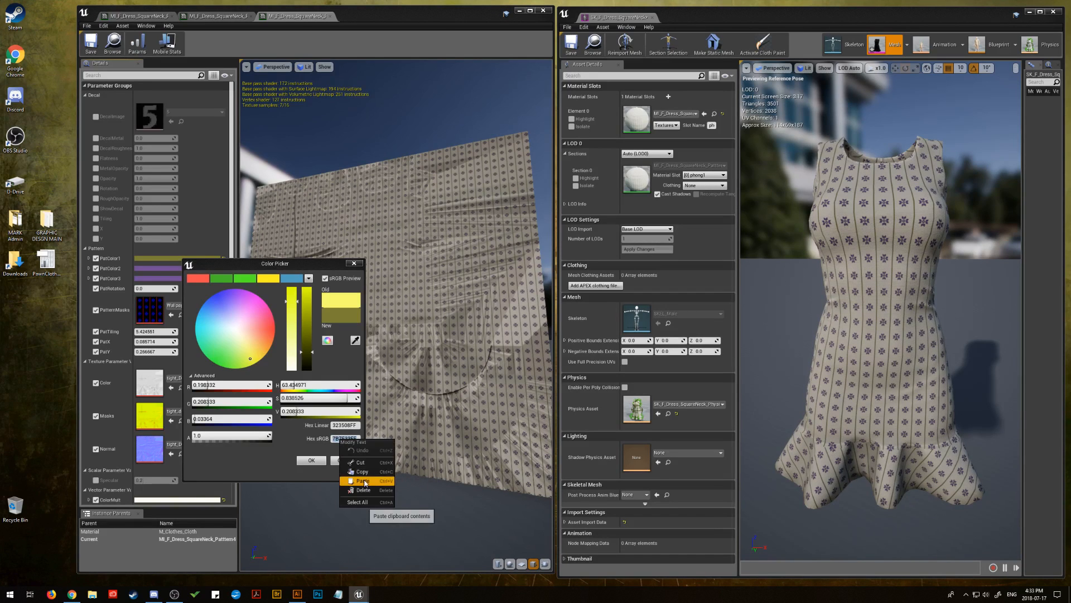
left_click(362, 481)
left_click(311, 461)
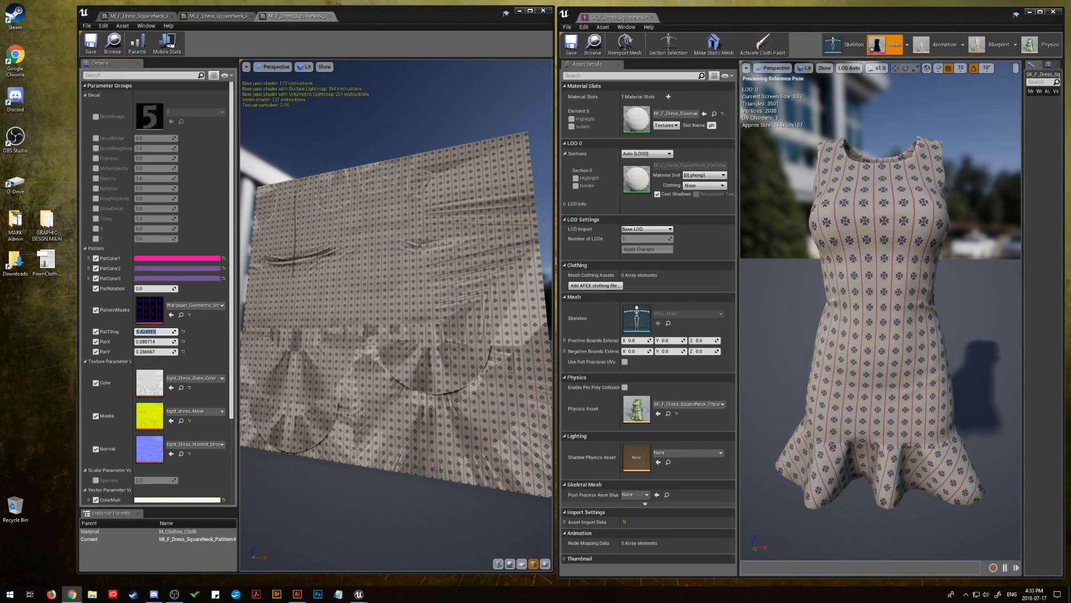
Change the Pattern4 instance's PatColor1 from hot pink to jade green, using the copied hex sRGB value
left_click(203, 258)
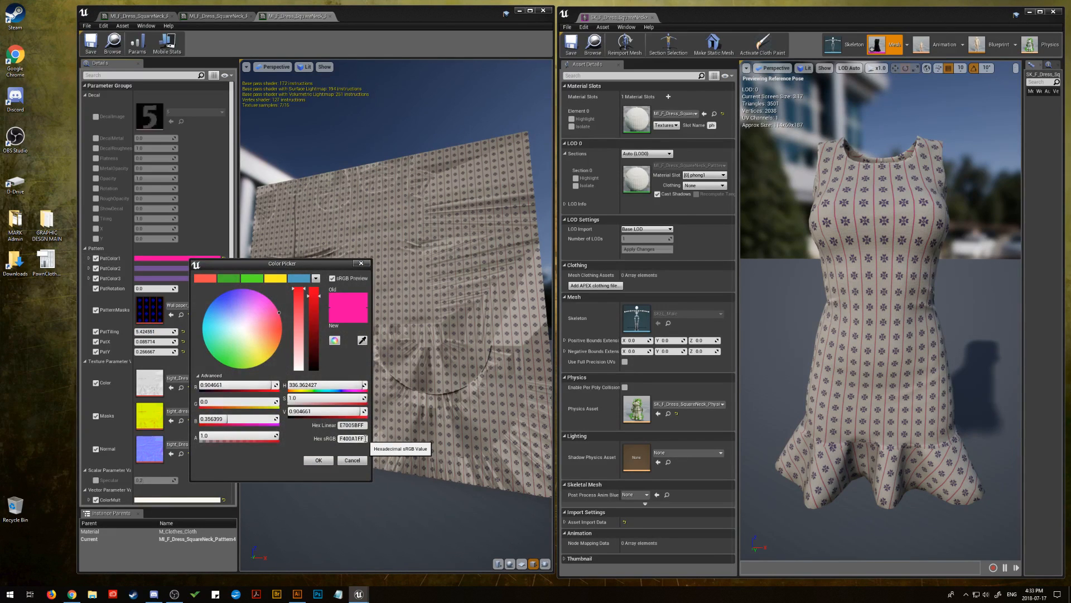
left_click(349, 439)
right_click(348, 439)
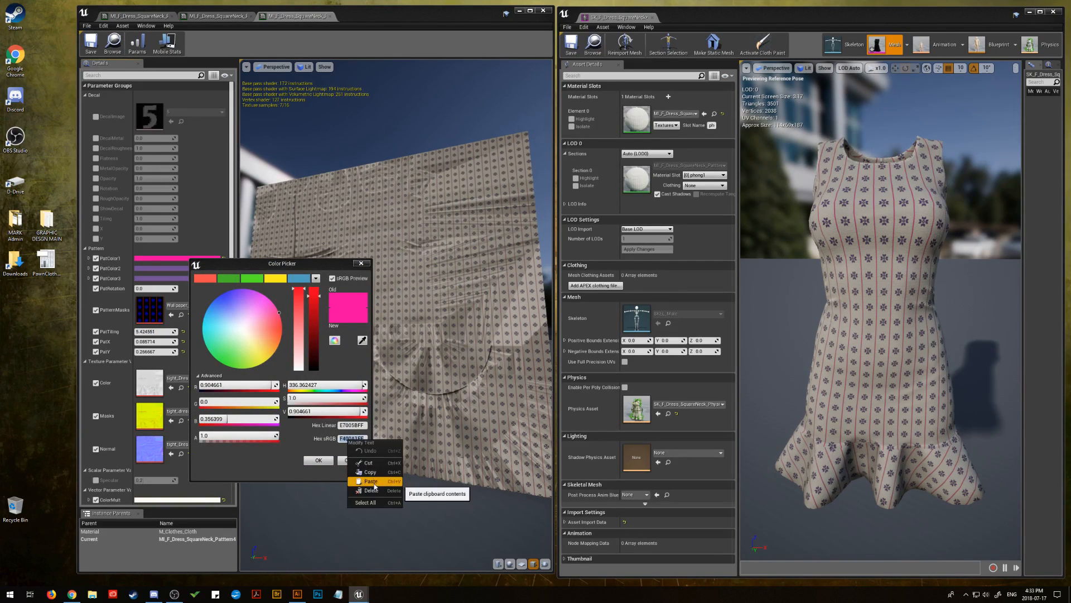
left_click(362, 472)
left_click(319, 460)
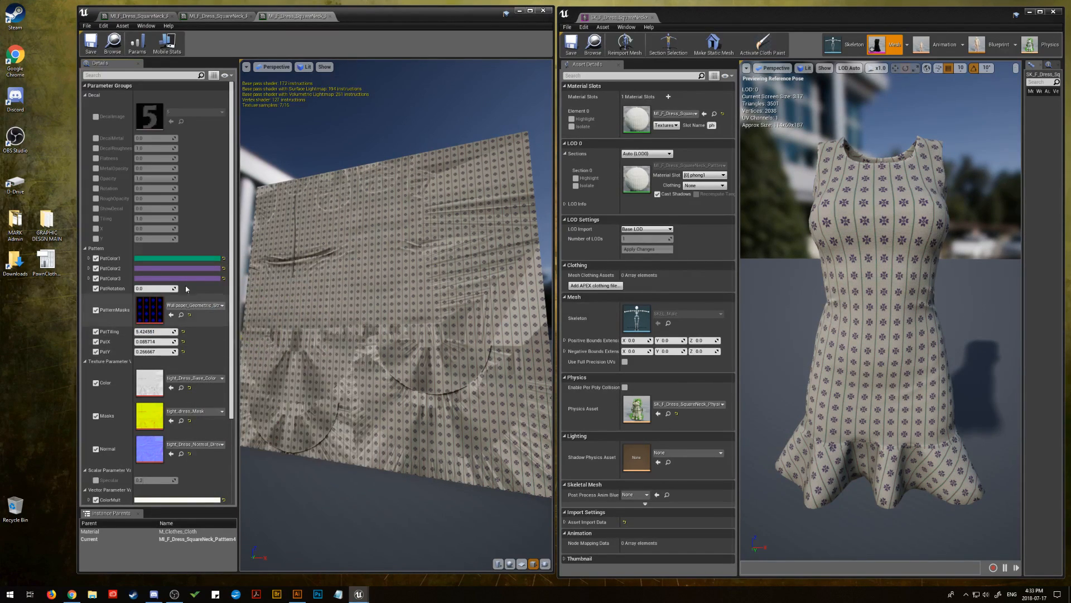
Set PatColor3 to the same jade green by pasting the copied hex sRGB value
left_click(185, 269)
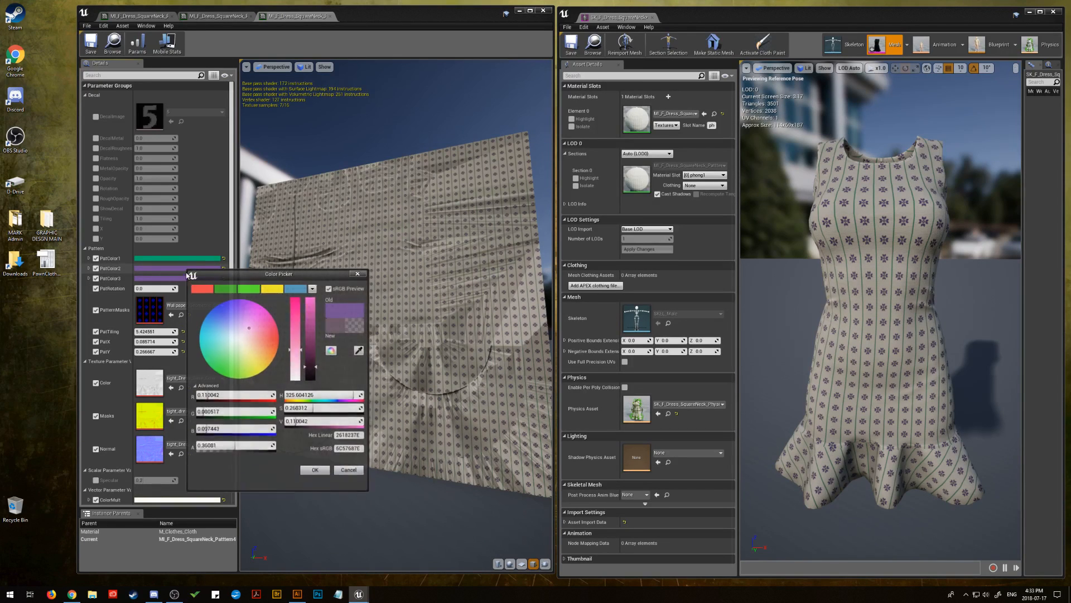
left_click_drag(193, 270, 158, 283)
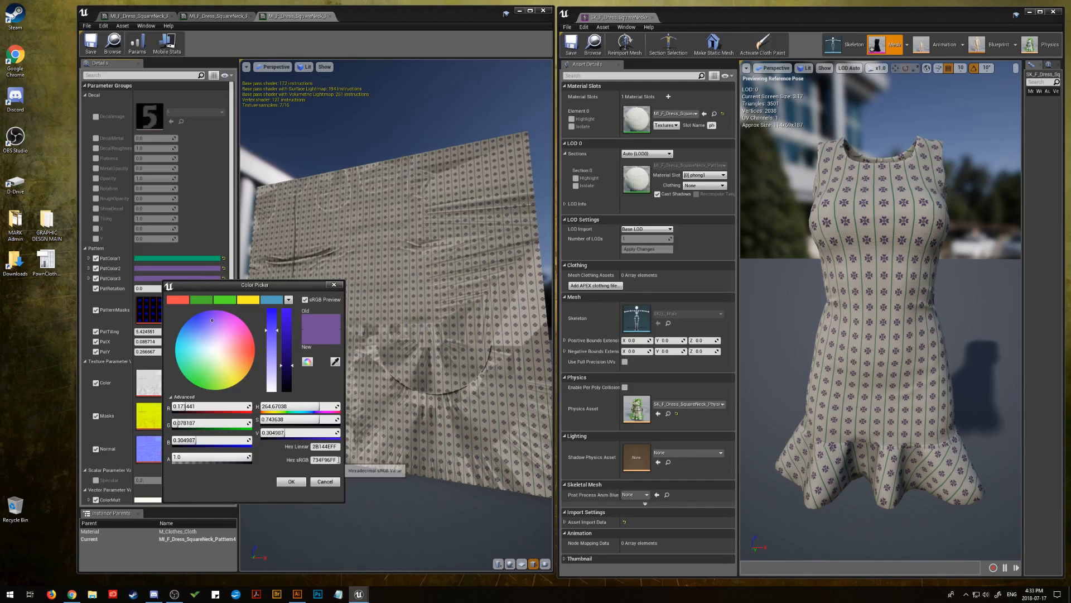
right_click(333, 461)
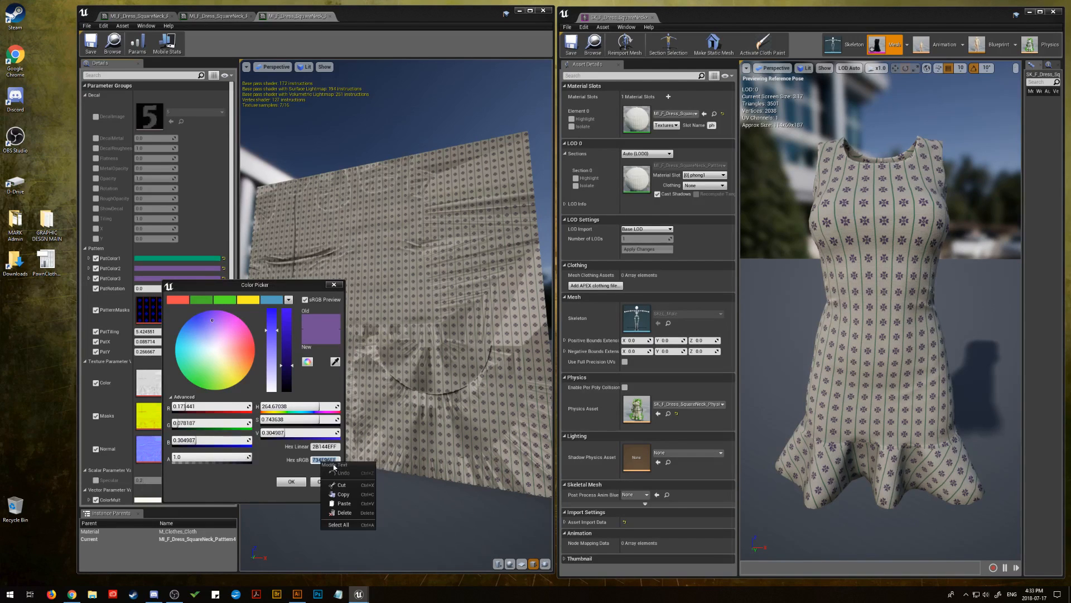
left_click(344, 503)
left_click(296, 481)
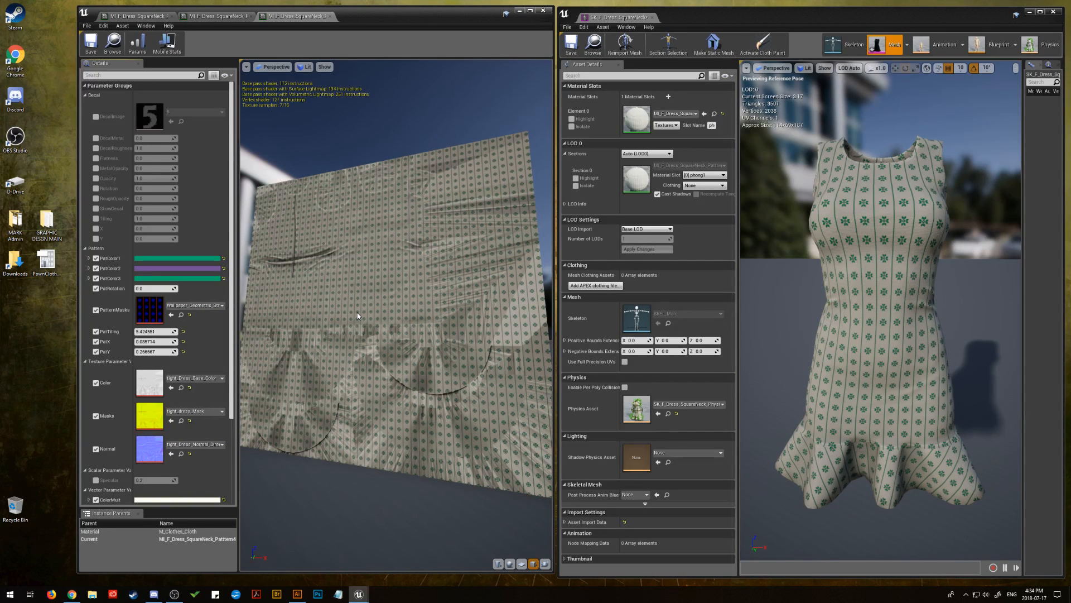
left_click(154, 258)
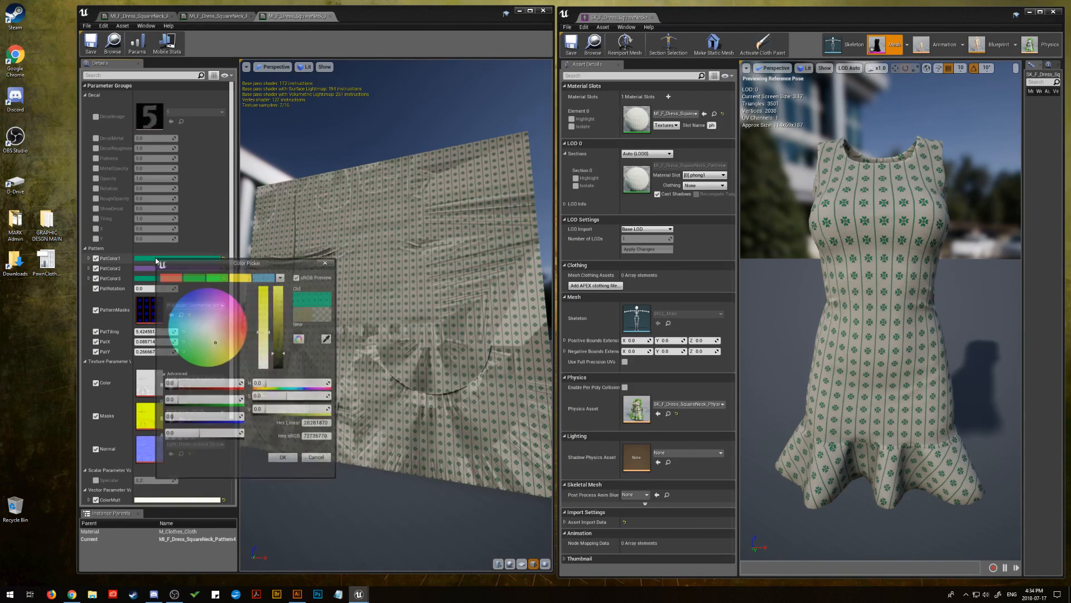
left_click(240, 279)
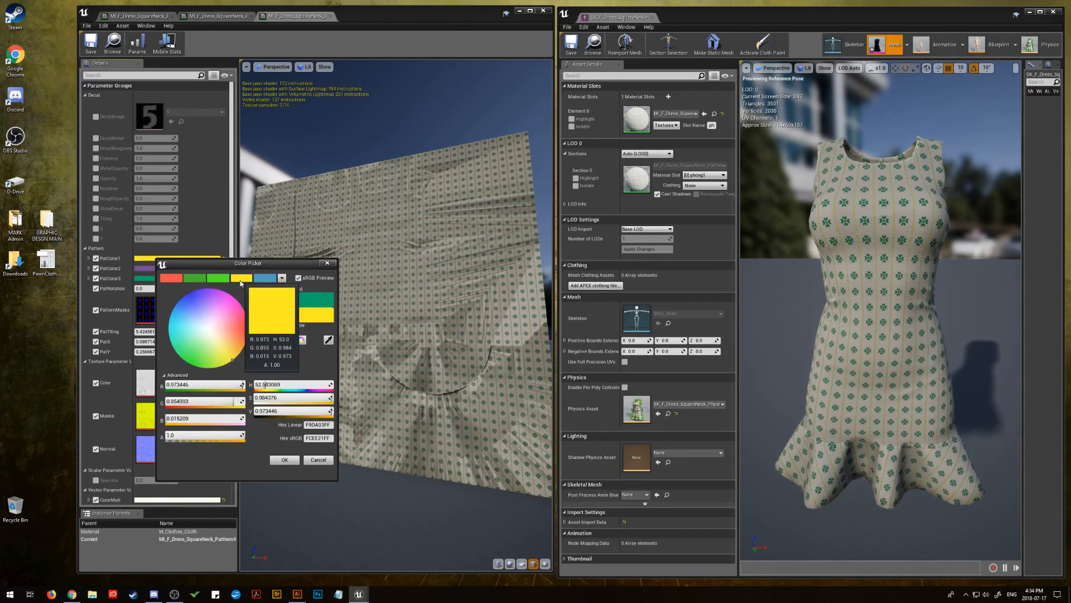
left_click(219, 278)
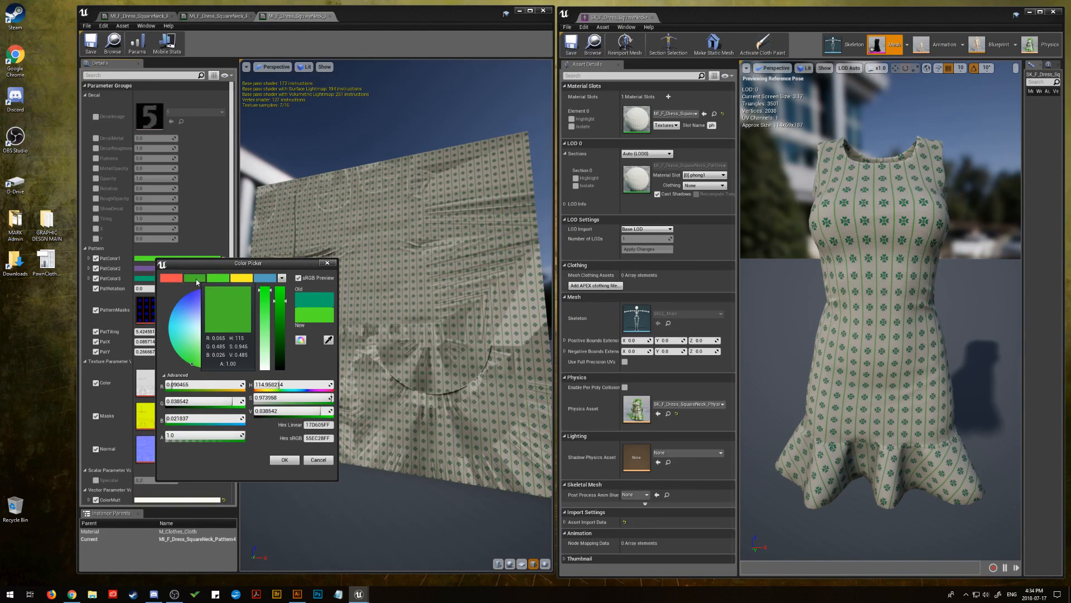
left_click(200, 279)
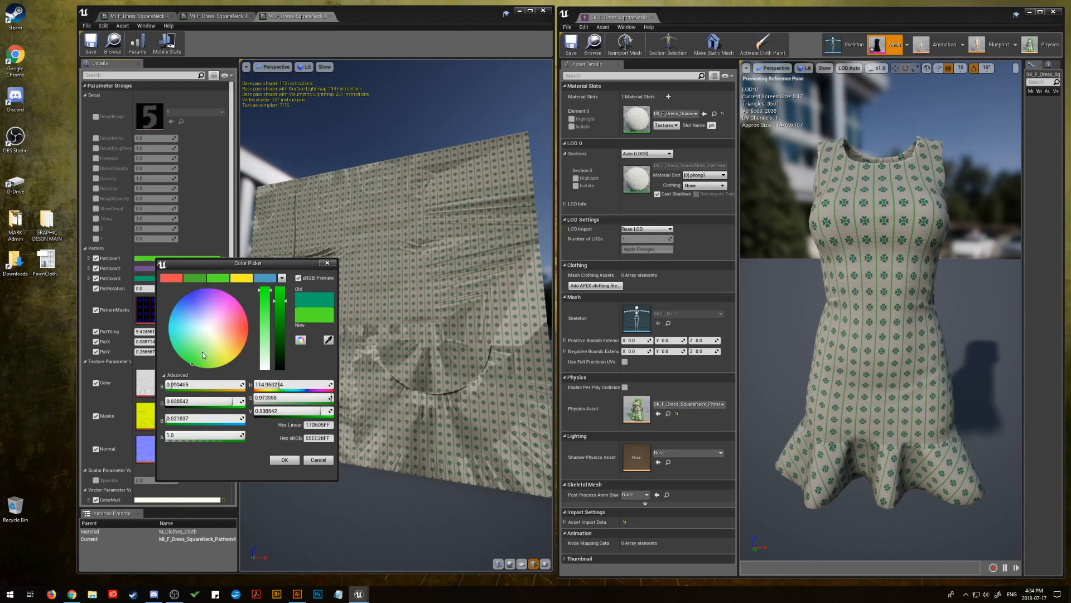
mouse_move(202, 352)
left_mouse_down()
mouse_move(210, 331)
mouse_move(186, 313)
mouse_move(190, 344)
left_mouse_up()
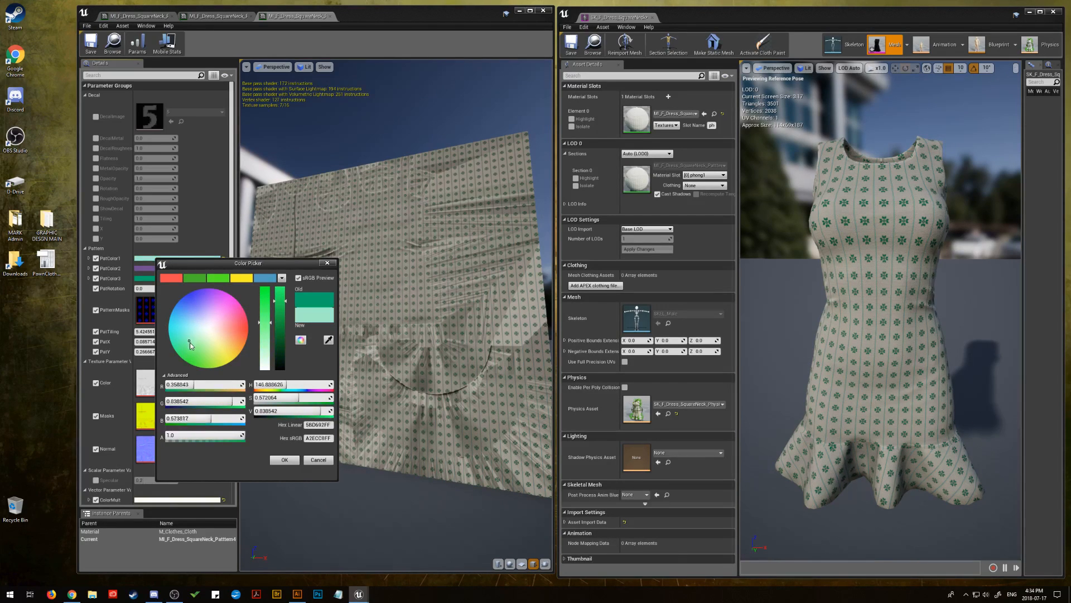
left_click(319, 459)
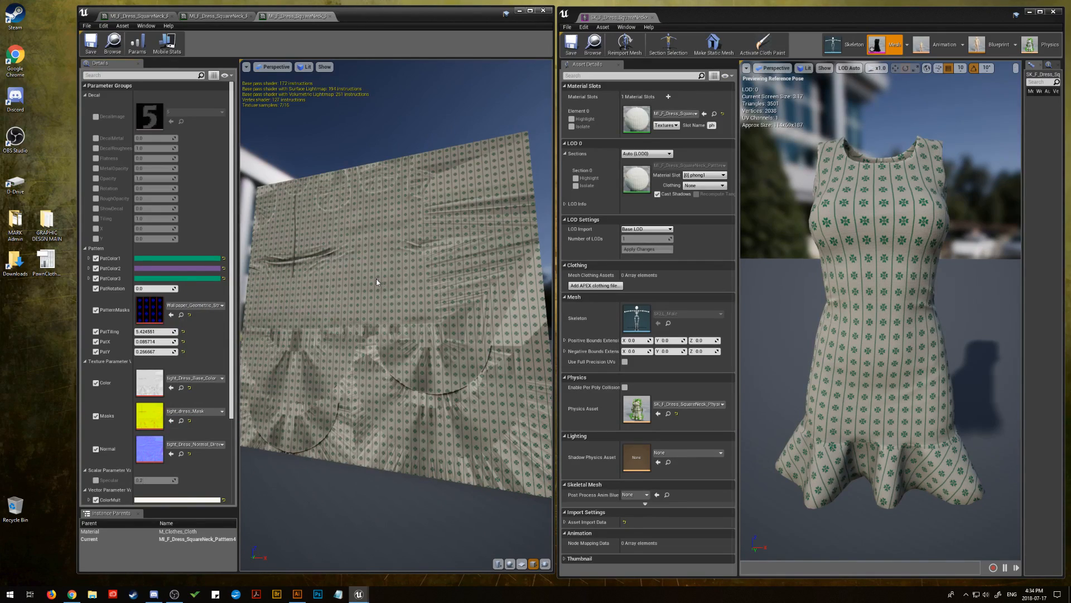
Reduce PatTiling to about 5.0 to enlarge the clover-and-line pattern and save the material instance
mouse_move(146, 333)
left_mouse_down()
mouse_move(112, 332)
mouse_move(200, 332)
mouse_move(149, 332)
left_mouse_up()
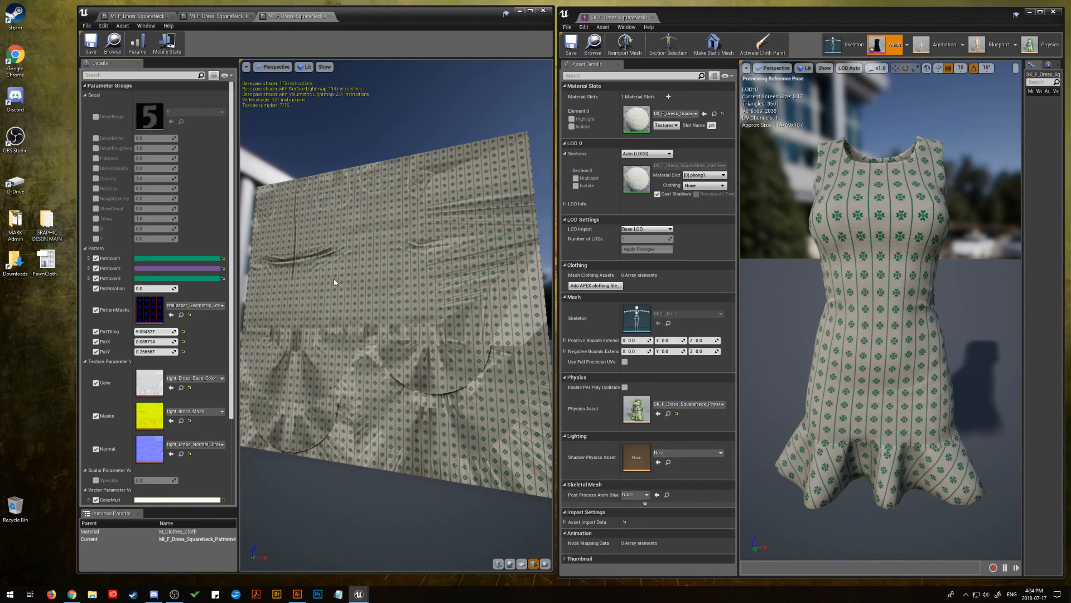
left_click_drag(334, 279, 363, 277)
left_click(90, 42)
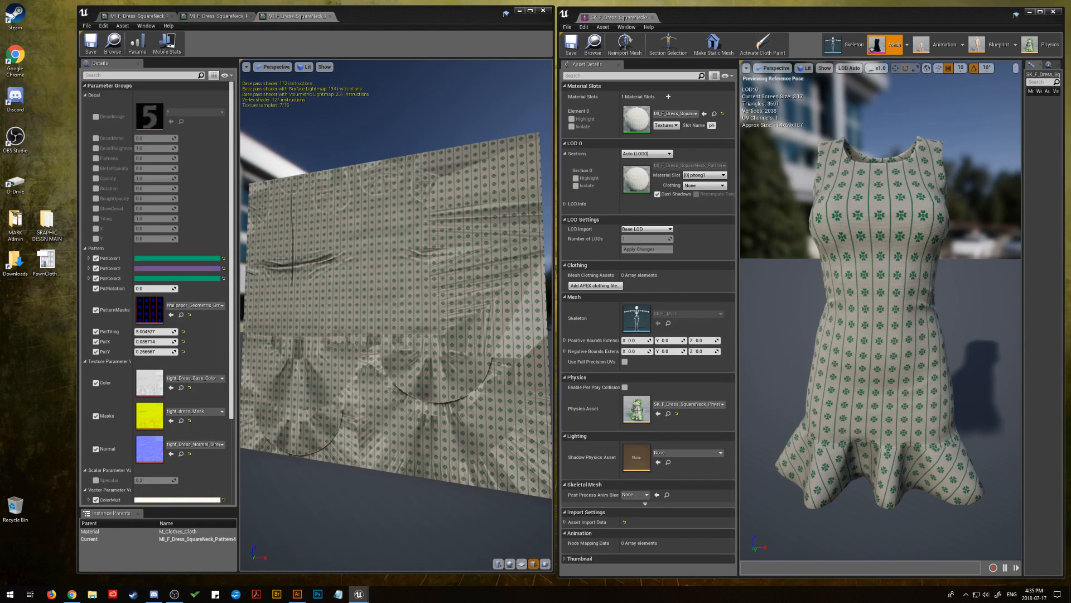
Assign the Retro70s wallpaper texture to the dress instance's PatternMasks and apply that instance to the mesh's Element 0 material slot
left_click_drag(1070, 181, 635, 120)
left_click_drag(541, 329, 149, 309)
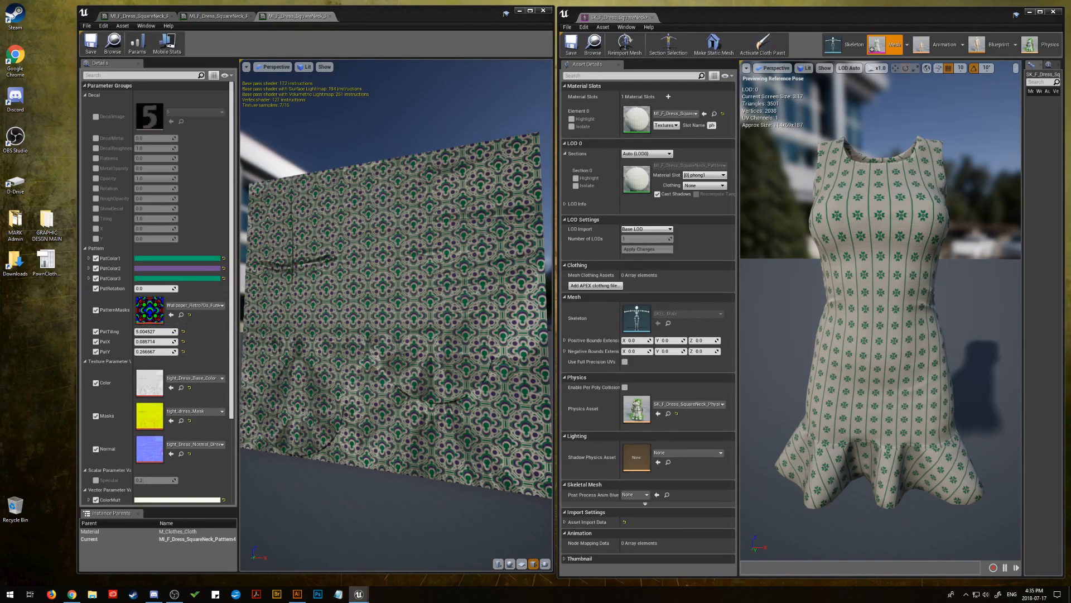
left_click_drag(1070, 190, 630, 119)
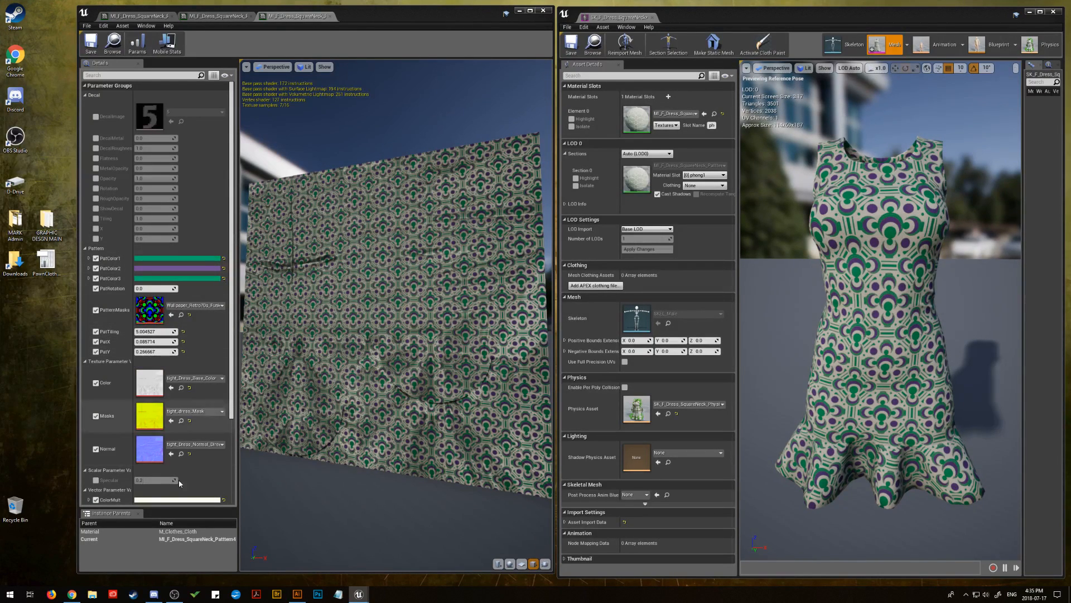
Change the retro-patterned instance's ColorMult to yellow-green with the copied hex sRGB value B2EC5D
left_click(179, 500)
left_click_drag(218, 458, 209, 452)
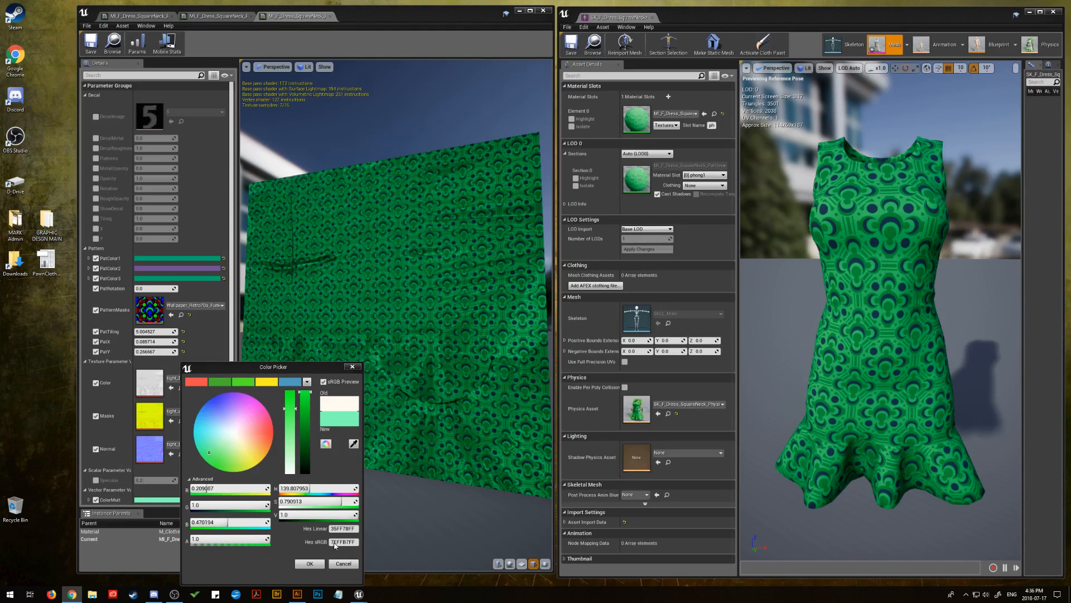
left_click(352, 542)
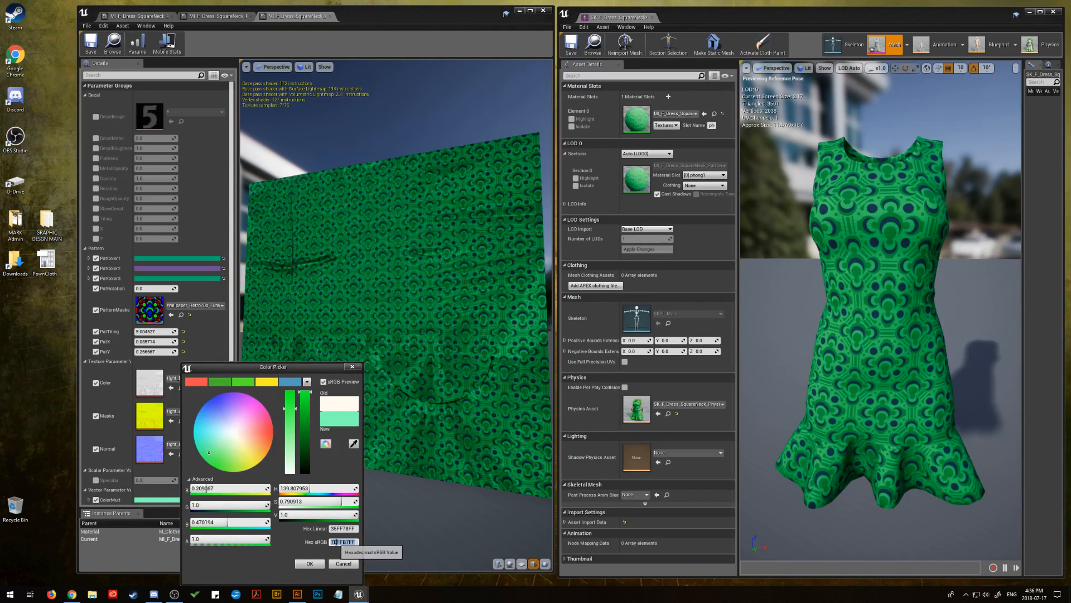
right_click(349, 553)
left_click(360, 515)
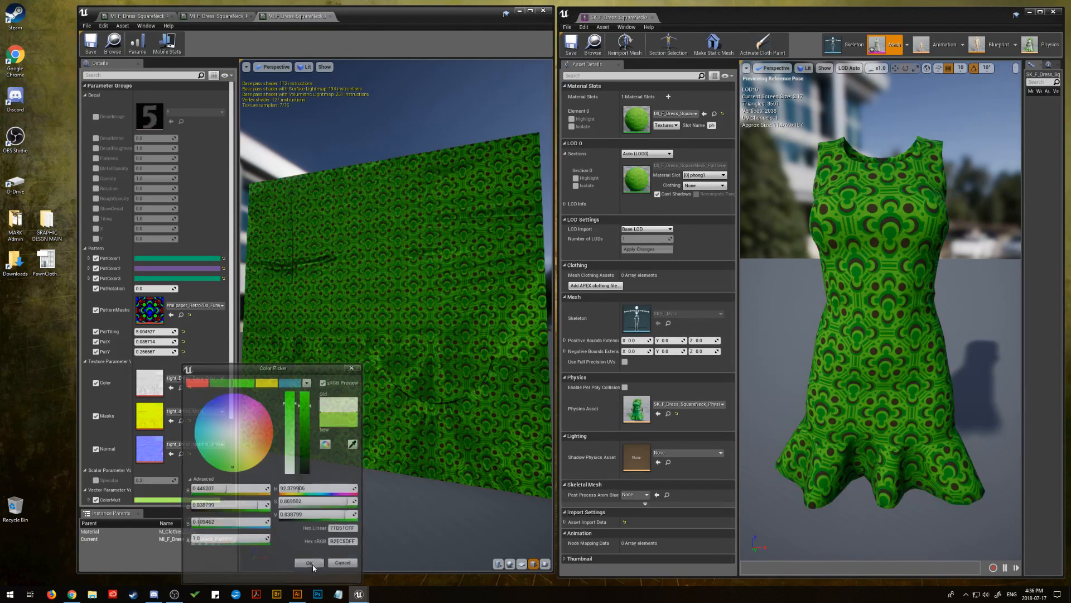
left_click(310, 564)
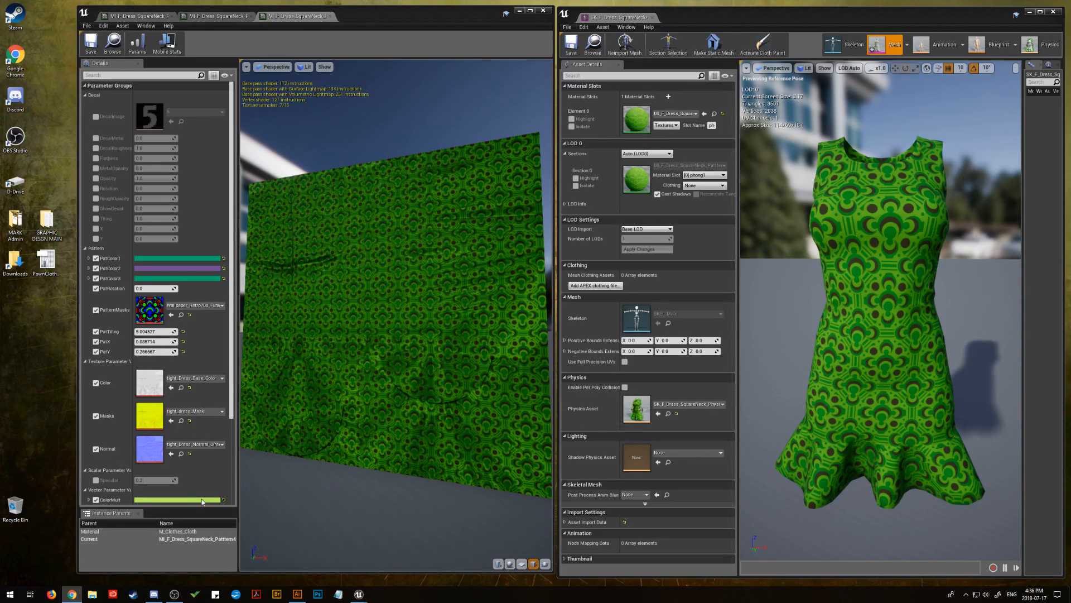
Set ColorMult to dark grey-green with the copied hex sRGB value 49796b
left_click(178, 500)
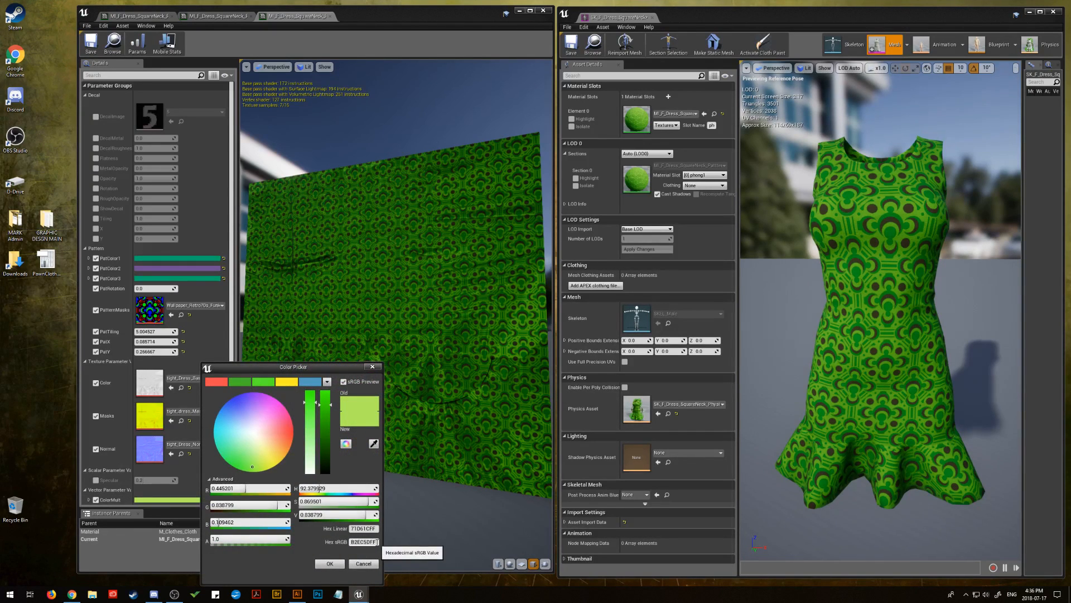
right_click(357, 542)
left_click(379, 517)
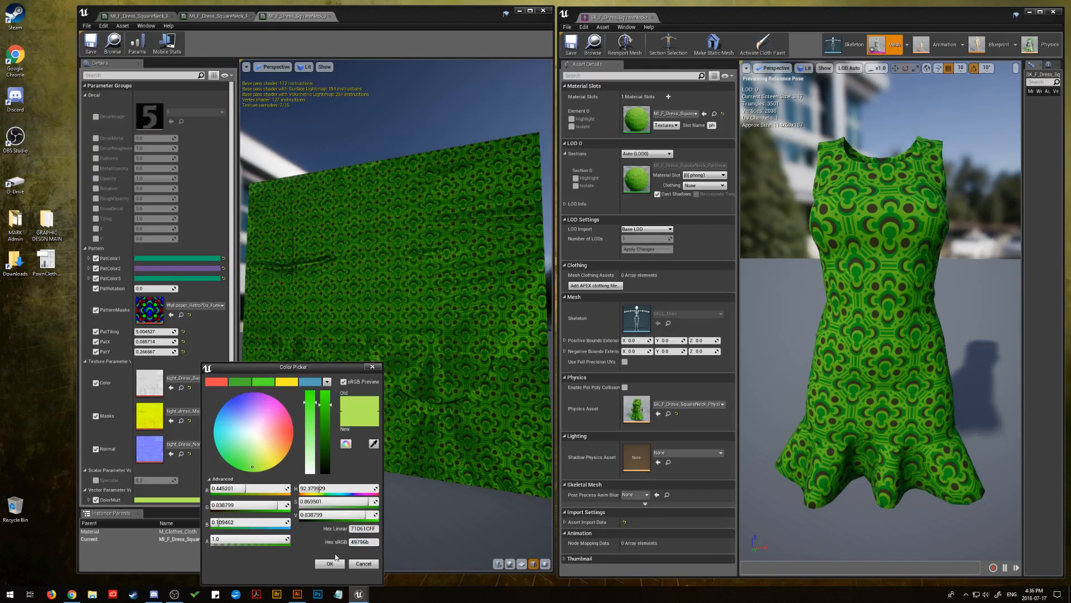
left_click(329, 564)
mouse_move(363, 327)
left_mouse_down()
mouse_move(323, 329)
mouse_move(363, 327)
left_mouse_up()
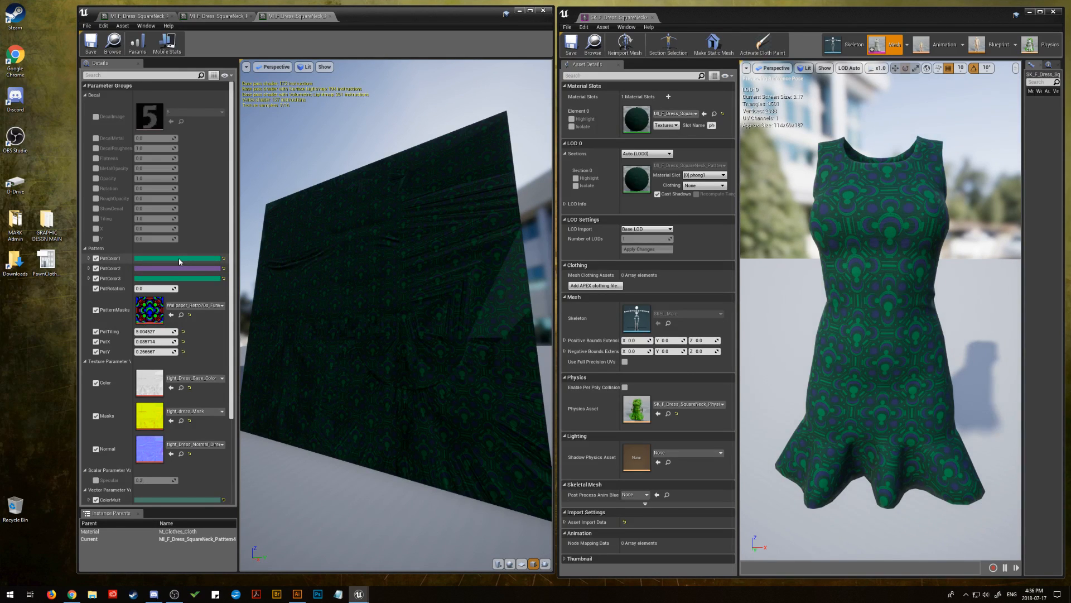
Change the retro-patterned instance's PatColor1 to light blue with the copied hex sRGB value add8e6
key("alt+Tab")
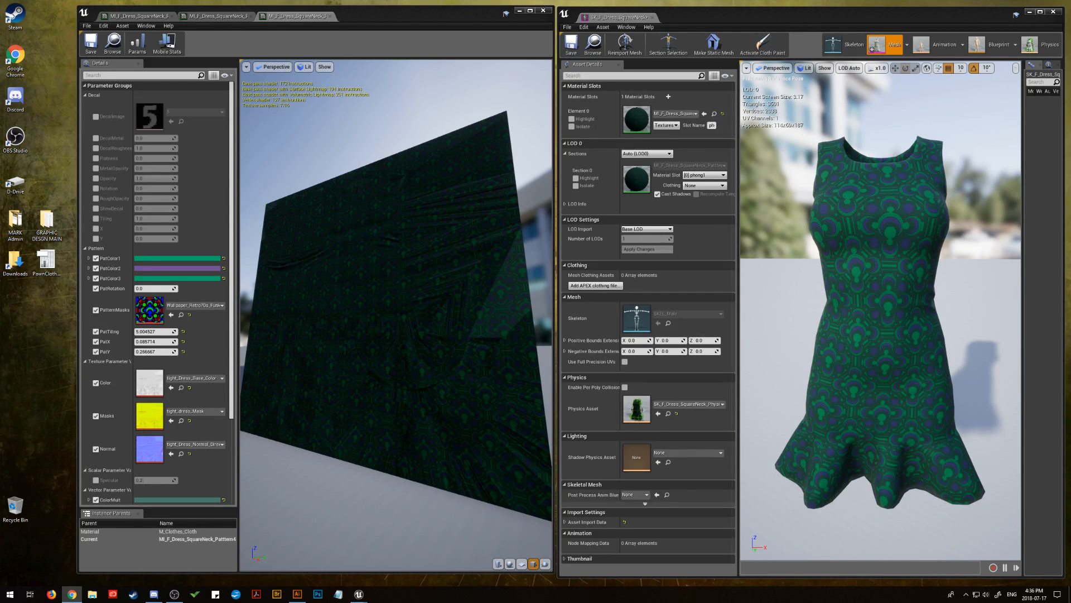
left_click(172, 259)
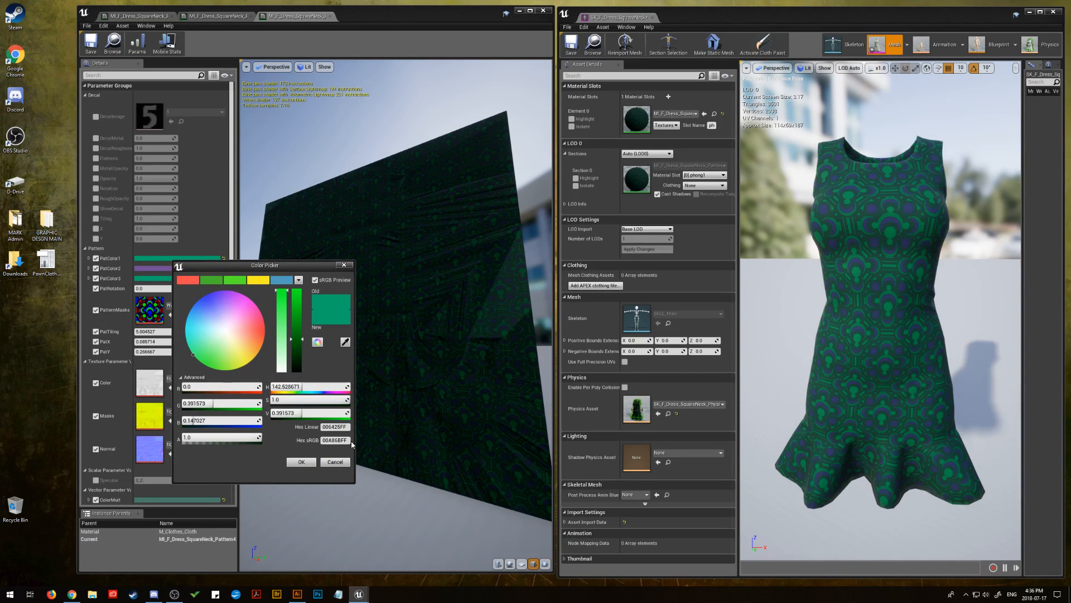
left_click(323, 440)
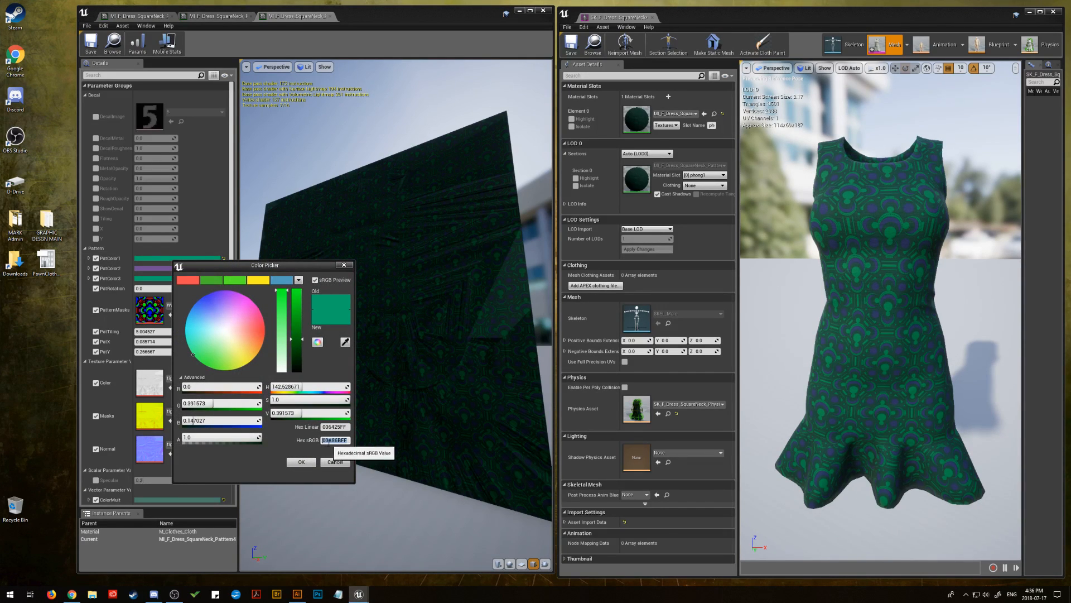
right_click(331, 440)
left_click(355, 484)
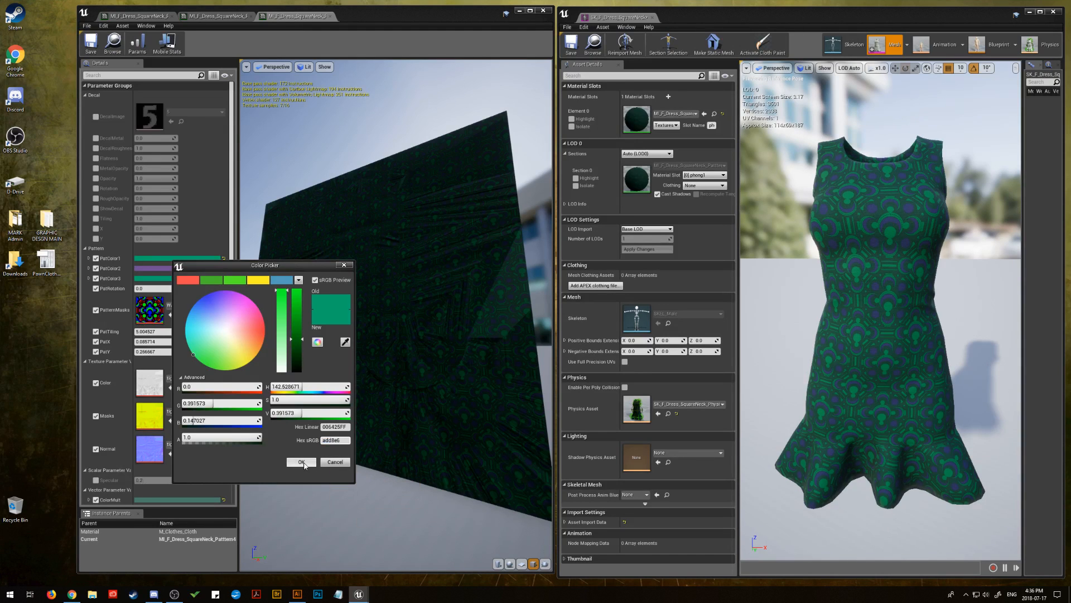
left_click(302, 462)
Replace the purple PatColor2 with the same light blue, using the copied hex sRGB value
left_click(190, 269)
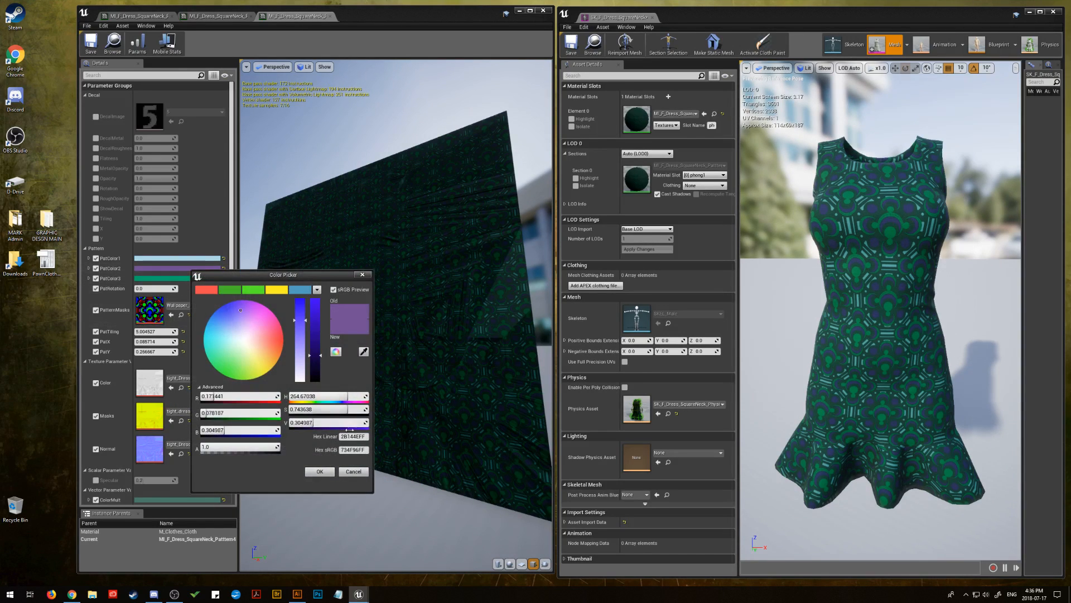
right_click(351, 450)
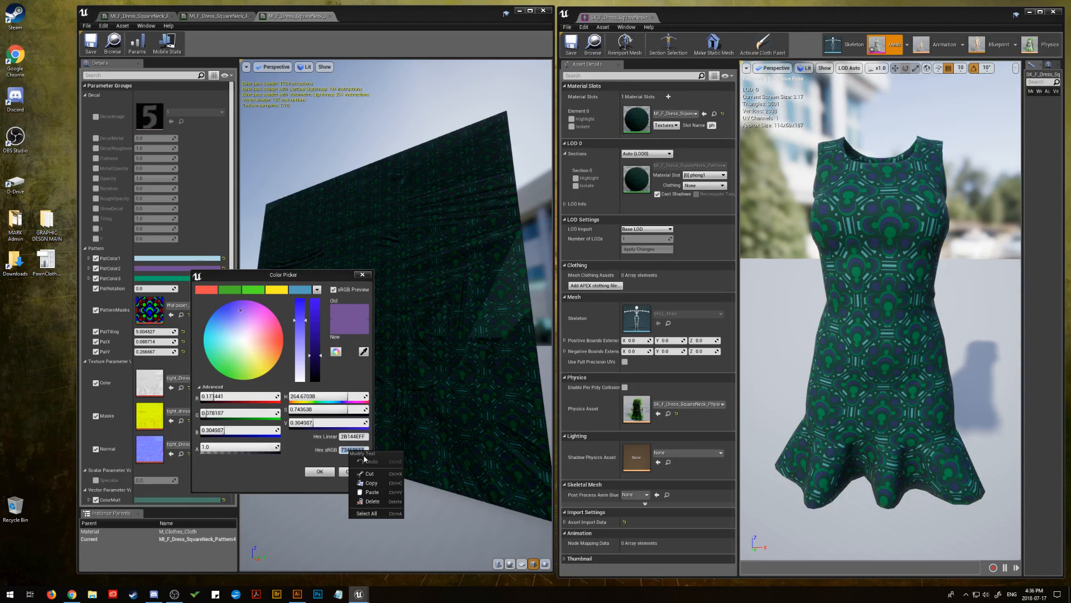
left_click(373, 492)
left_click(320, 472)
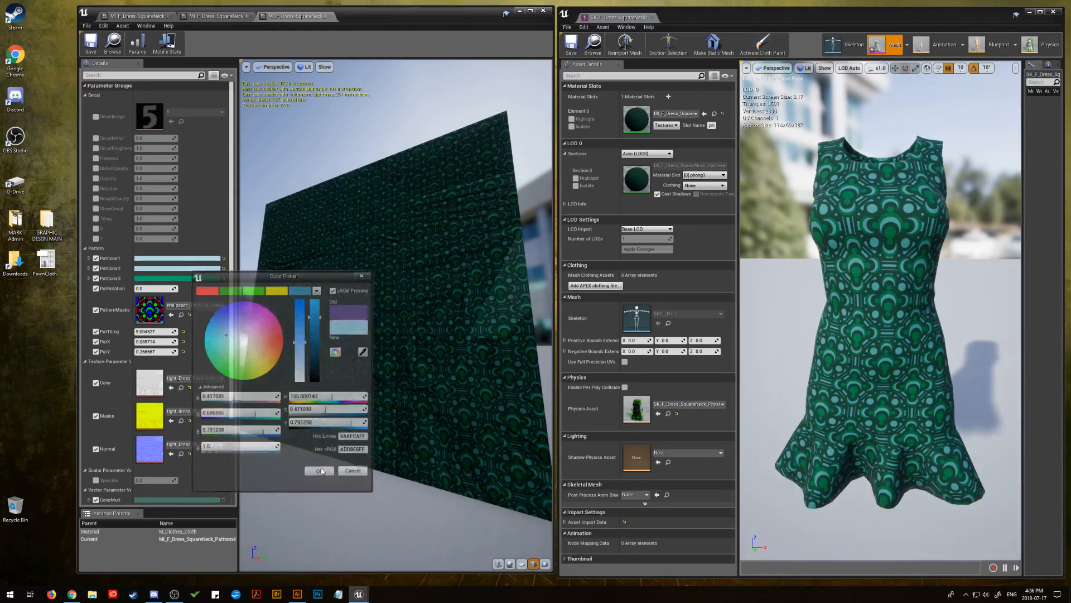
Replace the green PatColor3 with the copied light blue hex sRGB value and collapse the Decal parameter group
left_click(182, 277)
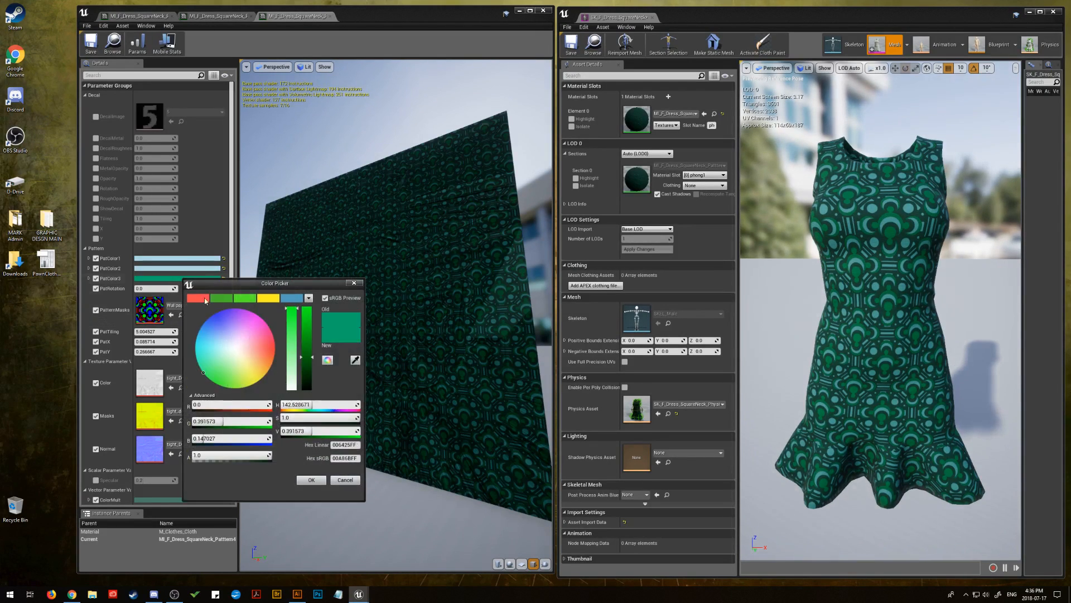
right_click(341, 459)
left_click(366, 502)
left_click(312, 481)
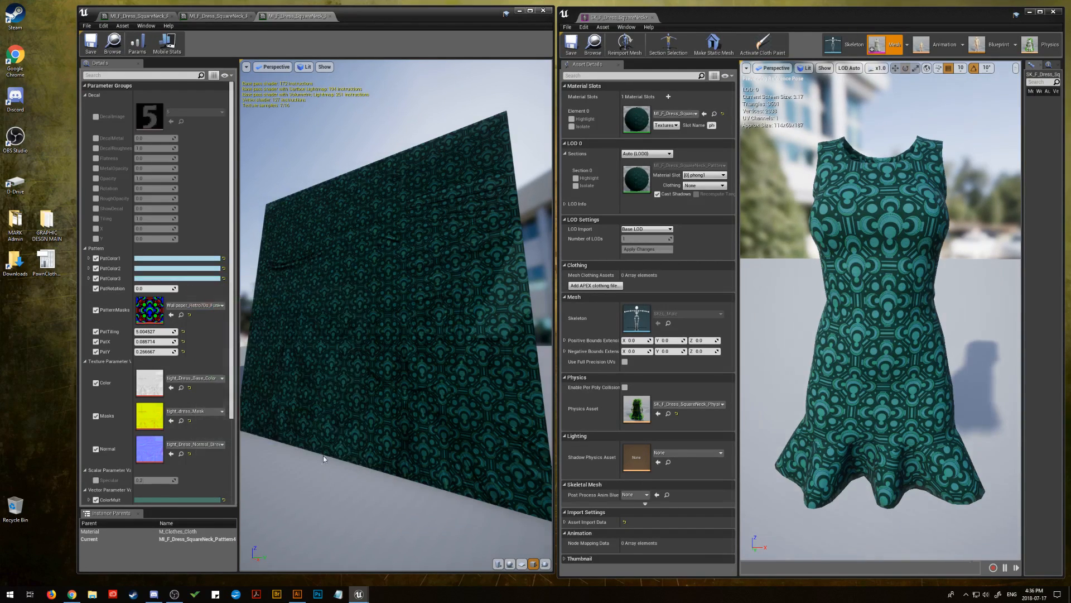
left_click_drag(368, 287, 413, 285)
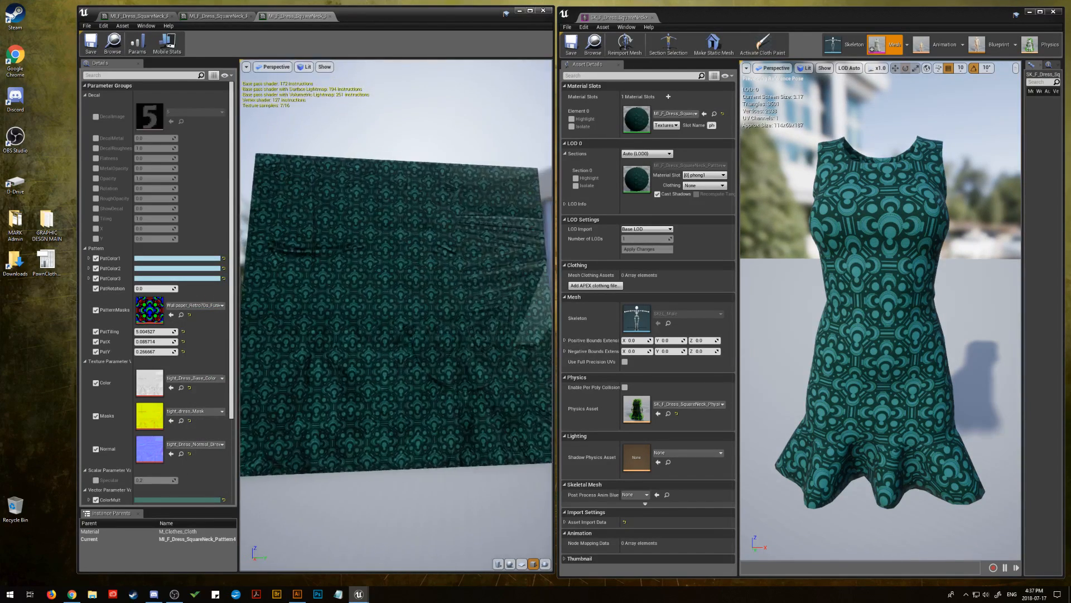
left_click(84, 95)
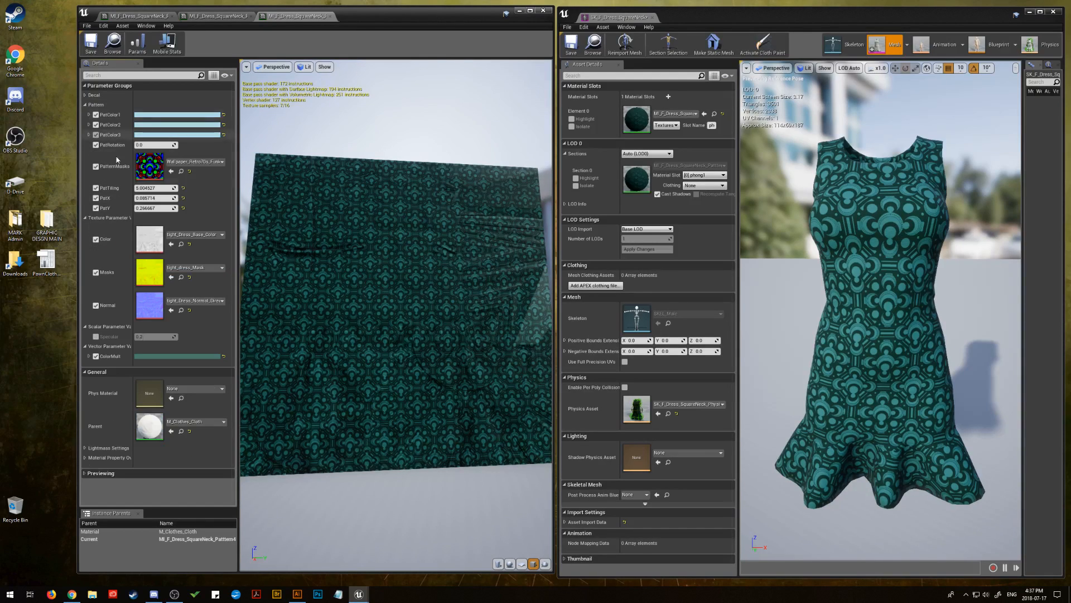
Adjust the retro pattern's horizontal offset and tiling, setting PatX to about 0.229 and raising PatTiling
mouse_move(156, 197)
left_mouse_down()
mouse_move(190, 197)
mouse_move(153, 188)
left_mouse_up()
mouse_move(154, 188)
left_mouse_down()
mouse_move(172, 188)
mouse_move(162, 189)
left_mouse_up()
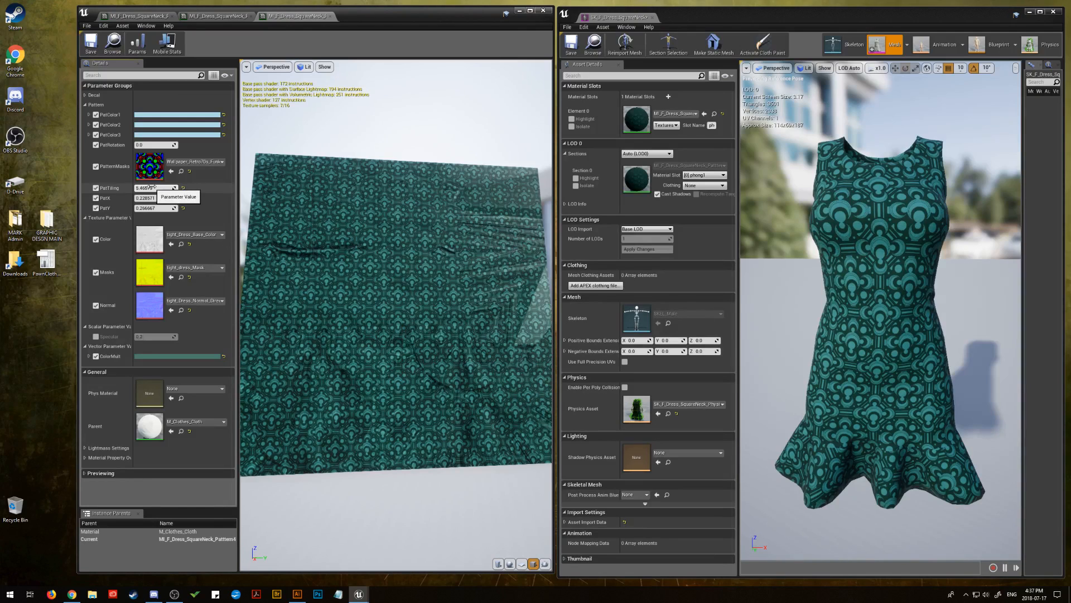
Darken PatColor2 to a muted grey-blue by lowering its value to about 0.302
left_click(184, 124)
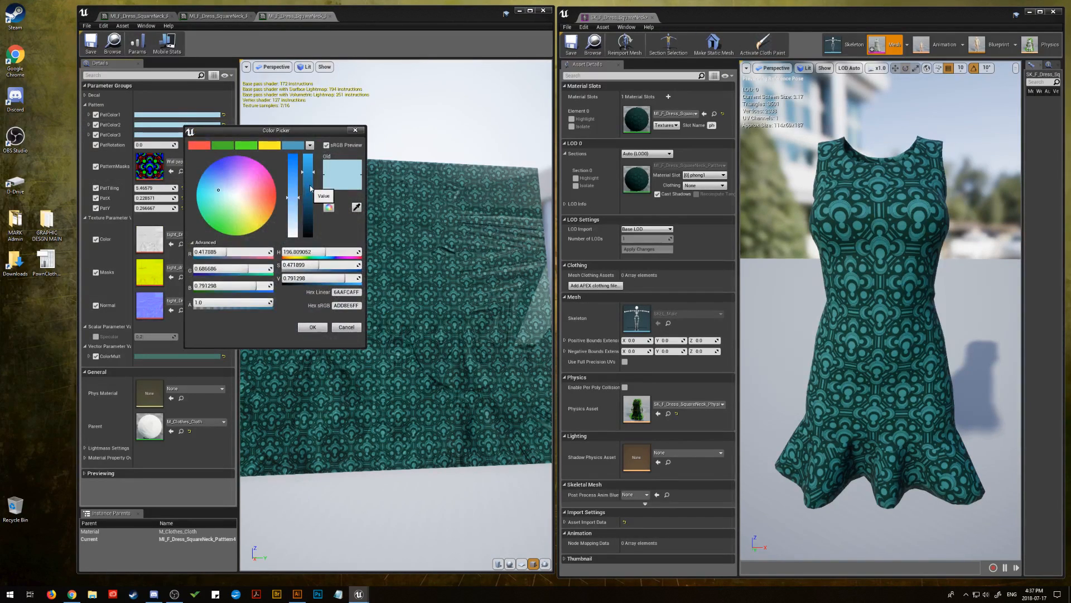
left_click_drag(308, 172, 313, 212)
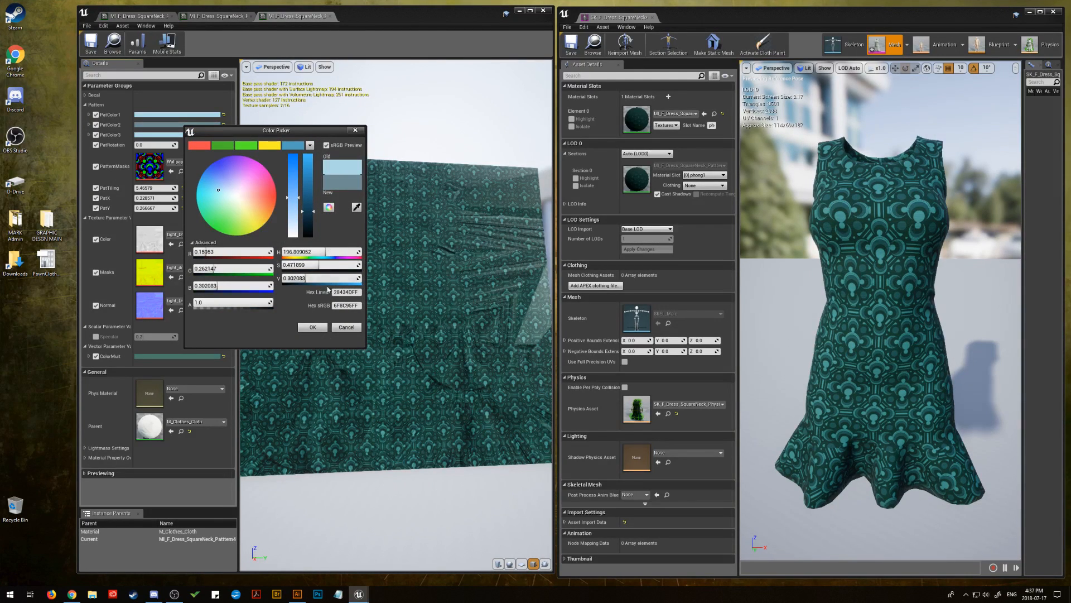
left_click(314, 327)
Turn PatColor3 into a light neutral grey by reducing its saturation to 0
left_click(197, 135)
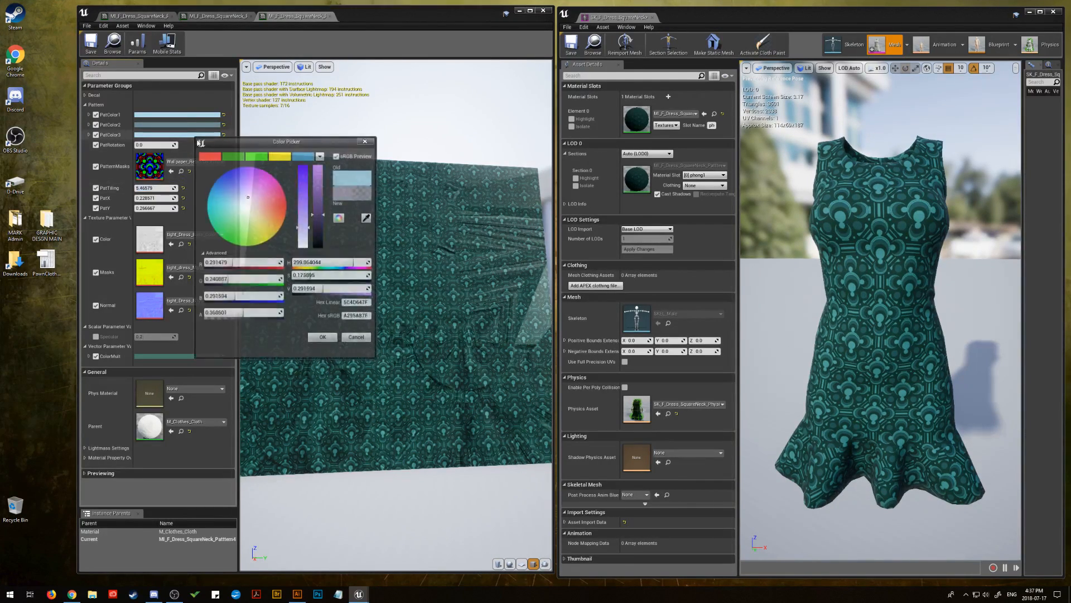
left_click_drag(304, 210, 306, 248)
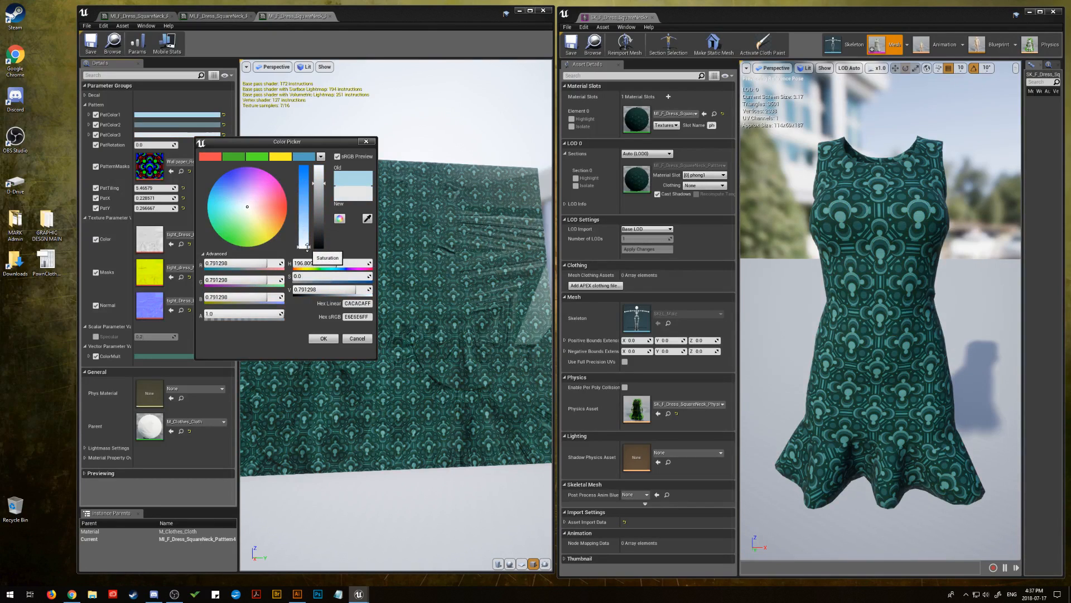
left_click(323, 338)
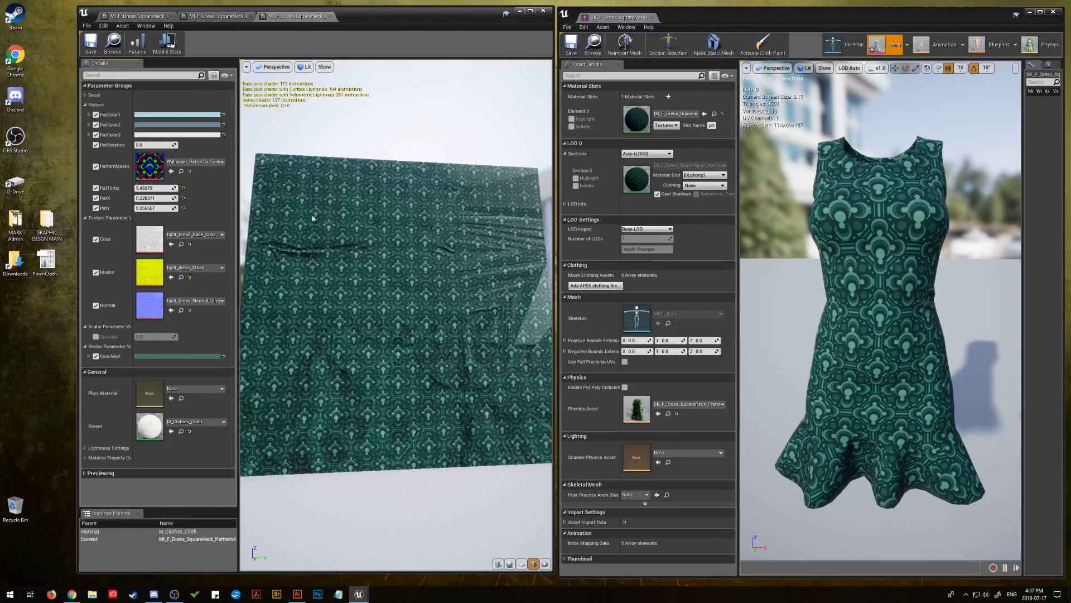
Darken PatColor1 to a medium grey-blue by lowering its value to about 0.401
left_click(189, 115)
left_click_drag(311, 167, 315, 193)
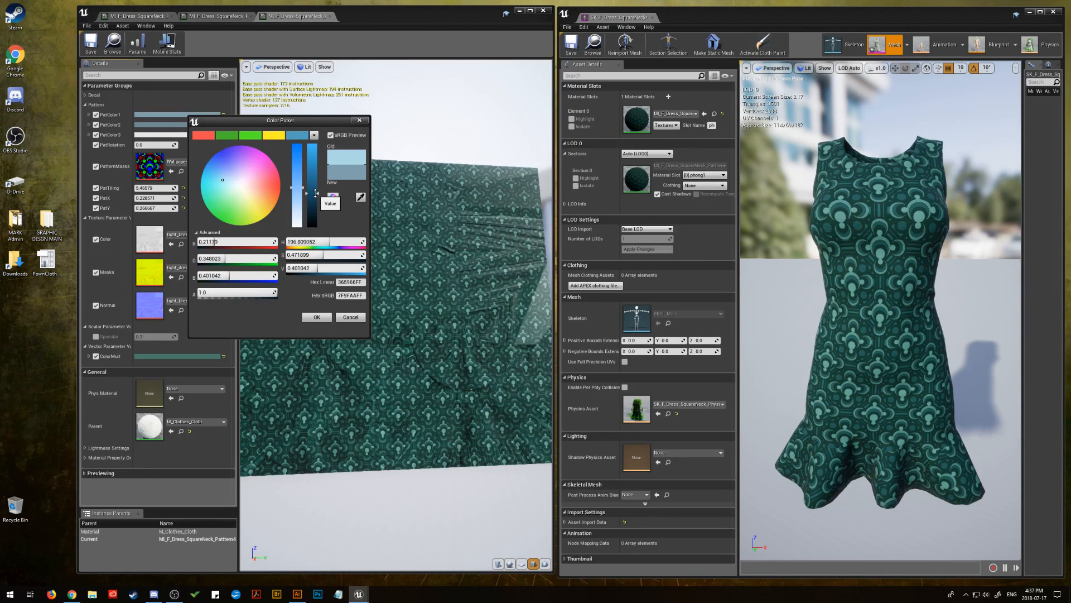
left_click(316, 318)
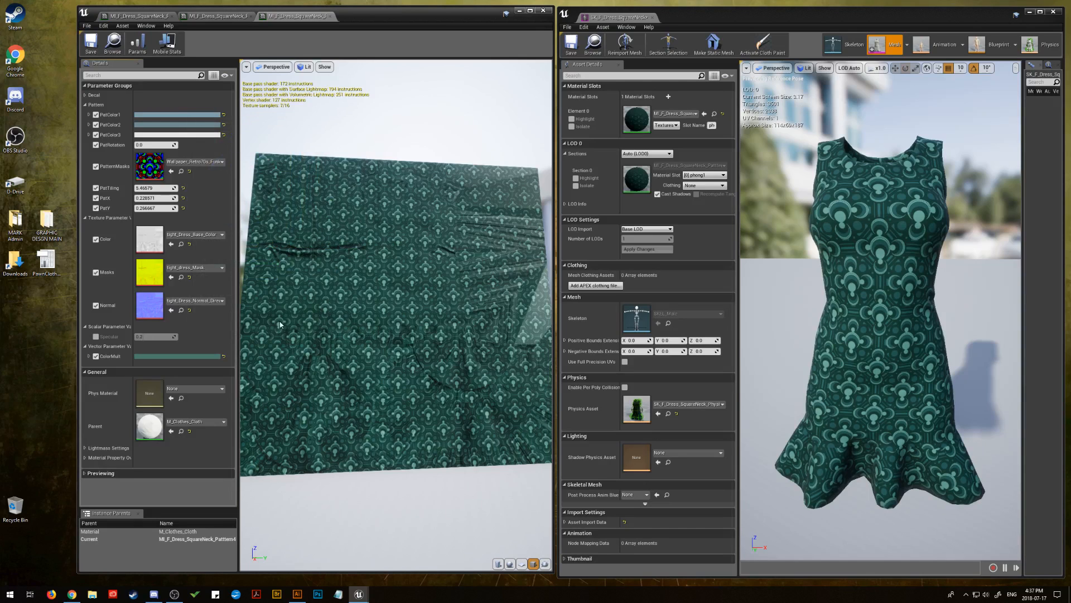
left_click(185, 357)
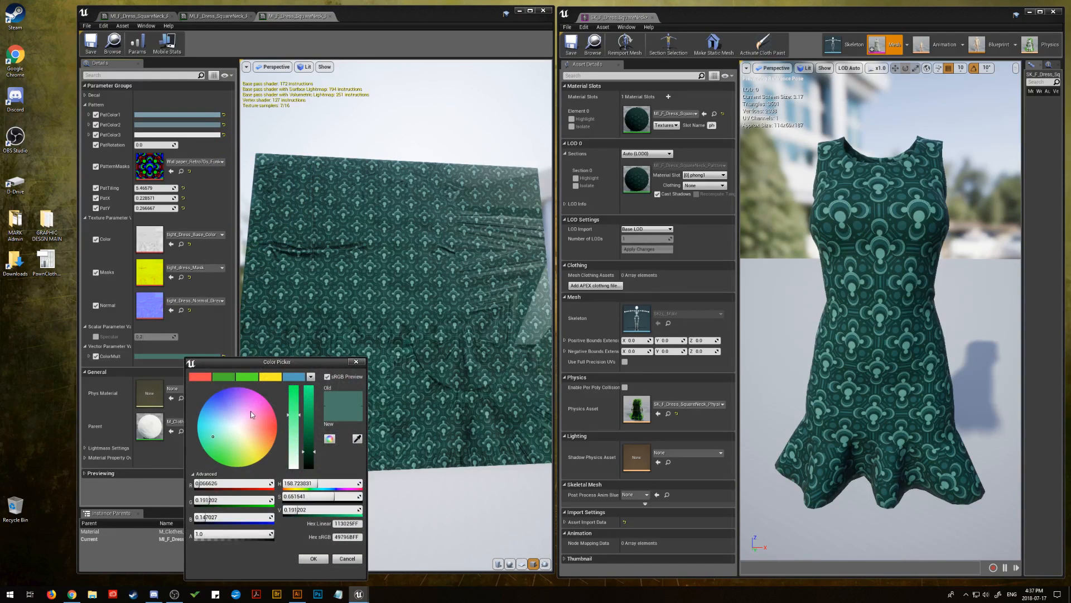
left_click_drag(242, 406, 210, 439)
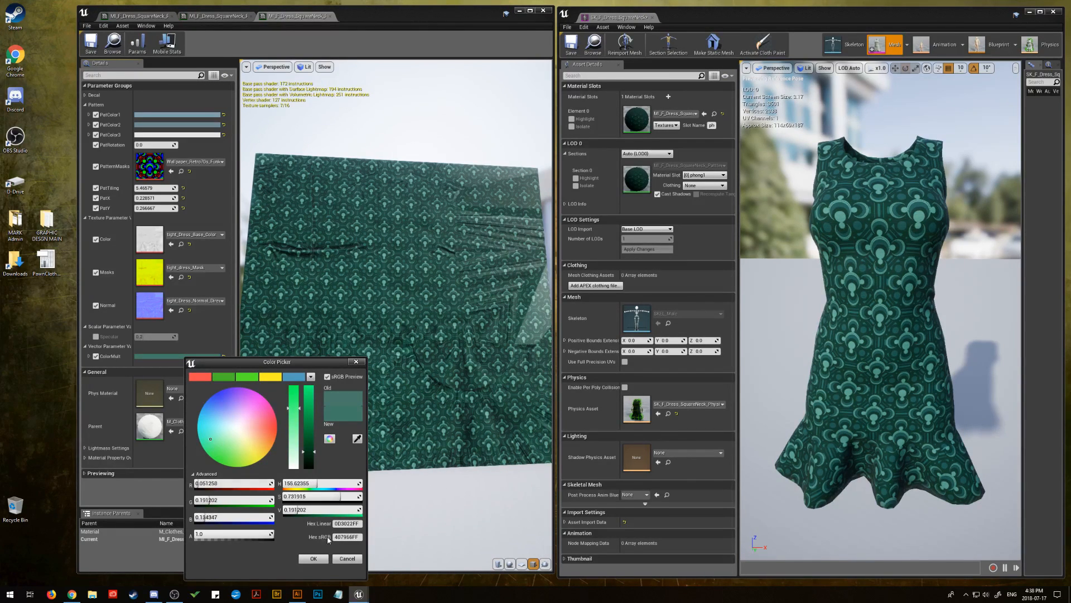
left_click(347, 558)
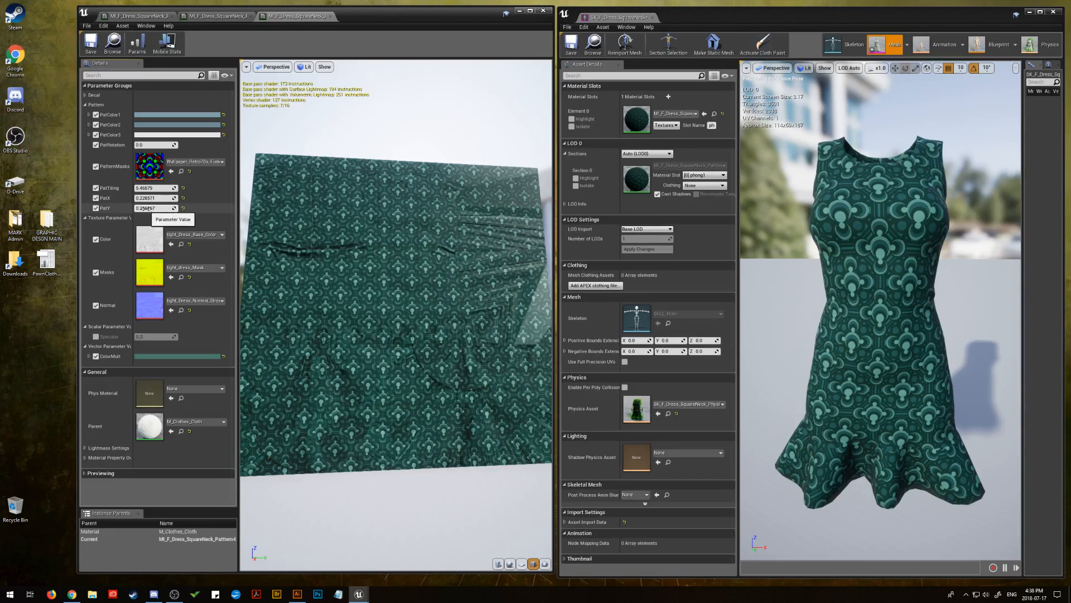
Shift the retro pattern vertically by setting PatY to about 0.827, and save the material instance
left_click_drag(146, 207, 172, 208)
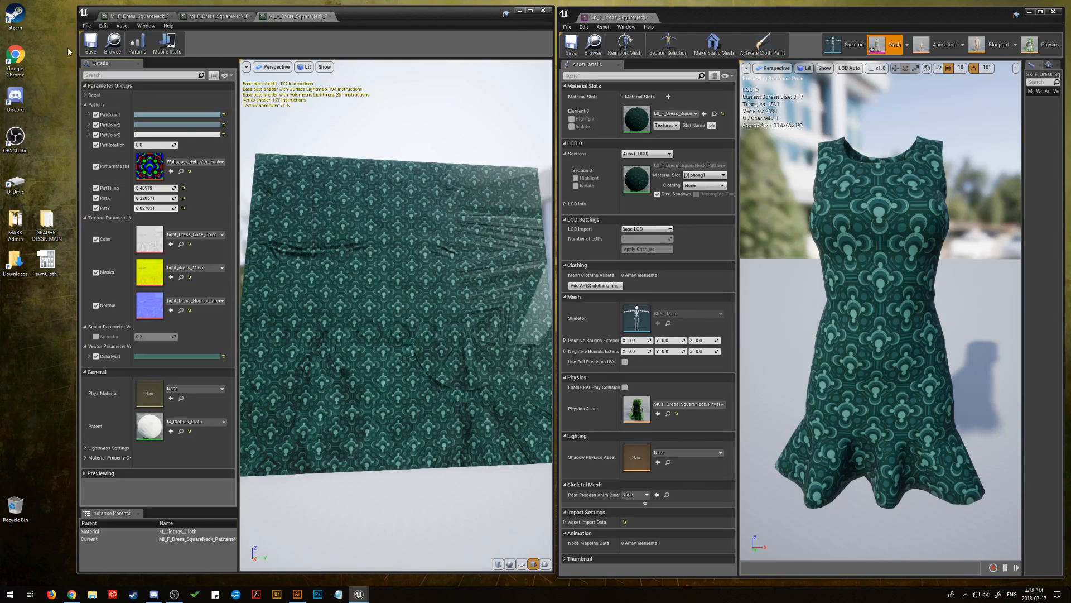
left_click(91, 43)
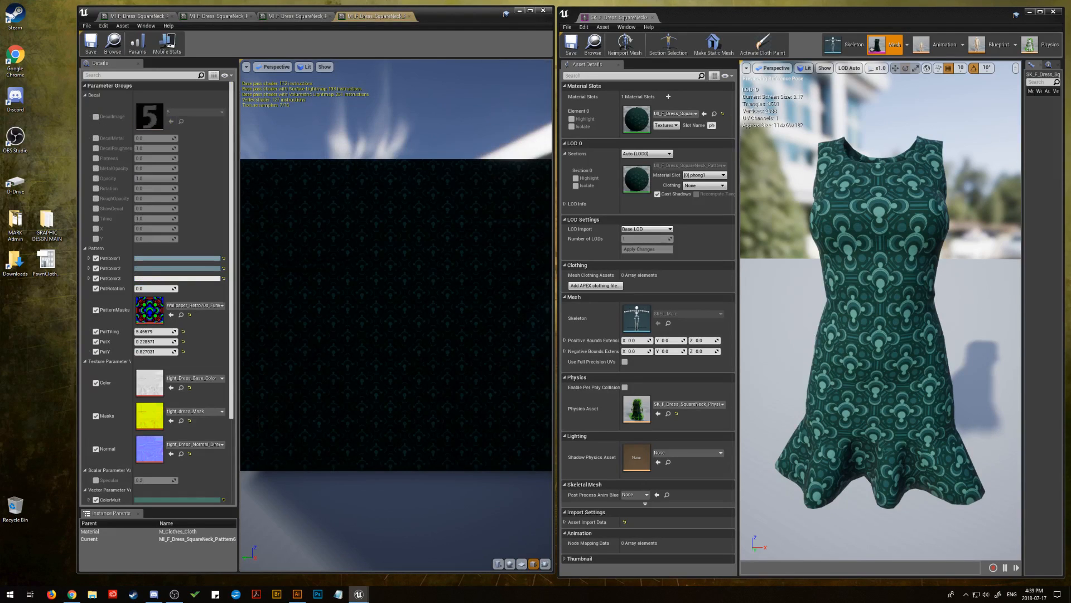
Collapse the new pattern instance's Decal group and set ColorMult to teal with the copied hex sRGB value 20b2aa
left_click_drag(433, 206, 341, 205)
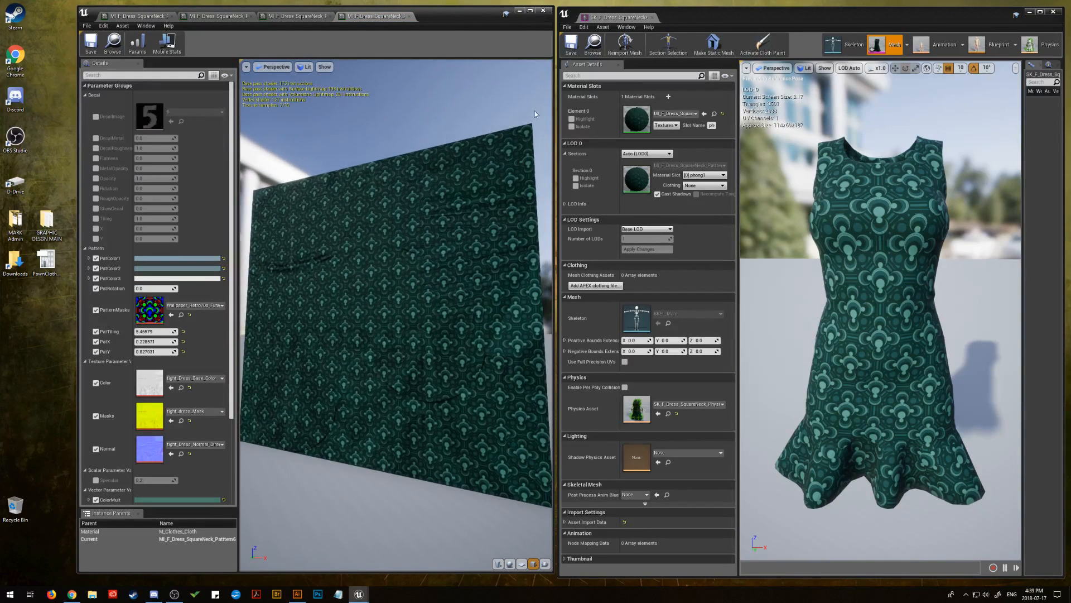
left_click(89, 95)
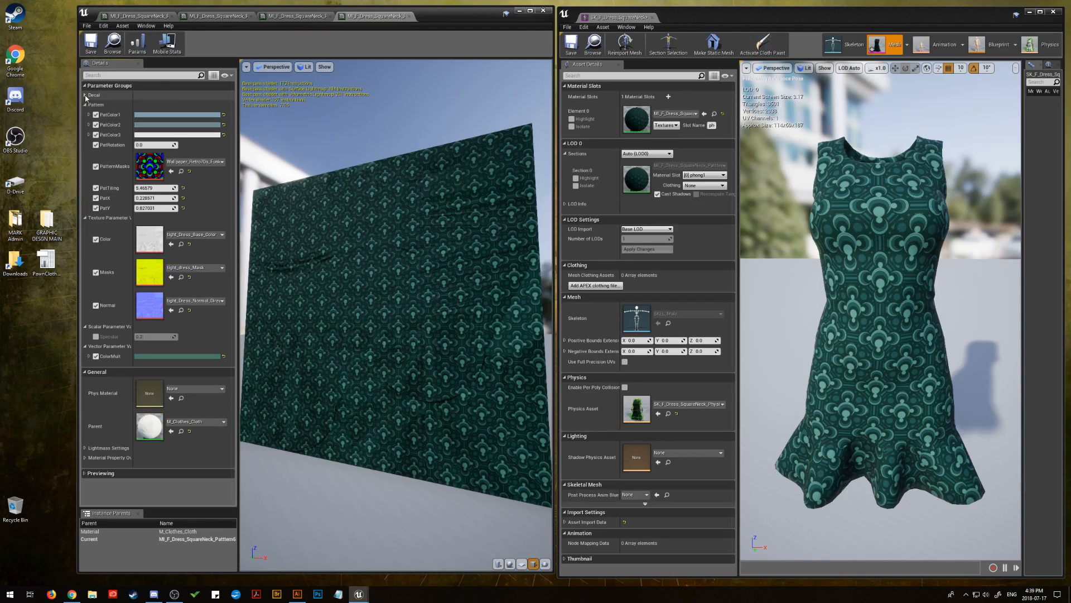
left_click(165, 356)
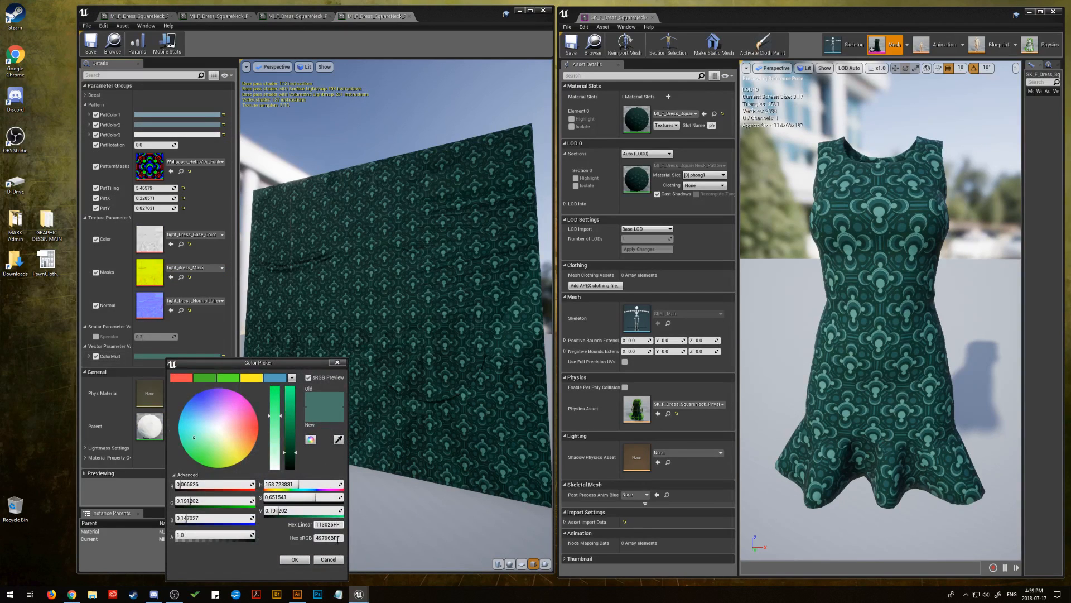
right_click(322, 537)
left_click(342, 512)
left_click(294, 559)
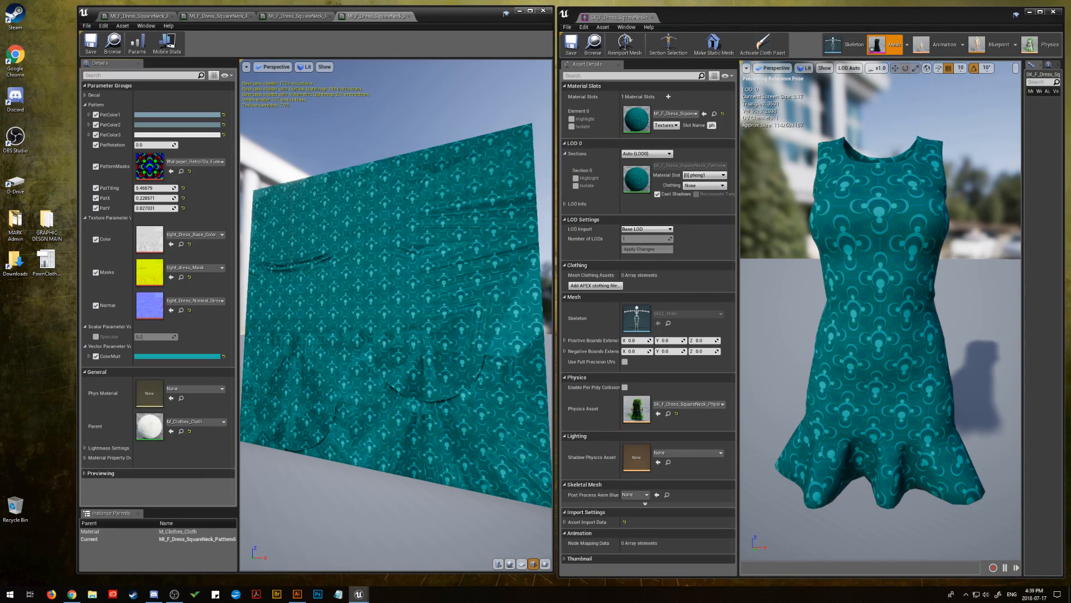
Replace the PatternMasks texture with a Western native wallpaper mask, ending with the sparse diamond design
left_click_drag(1070, 296, 146, 164)
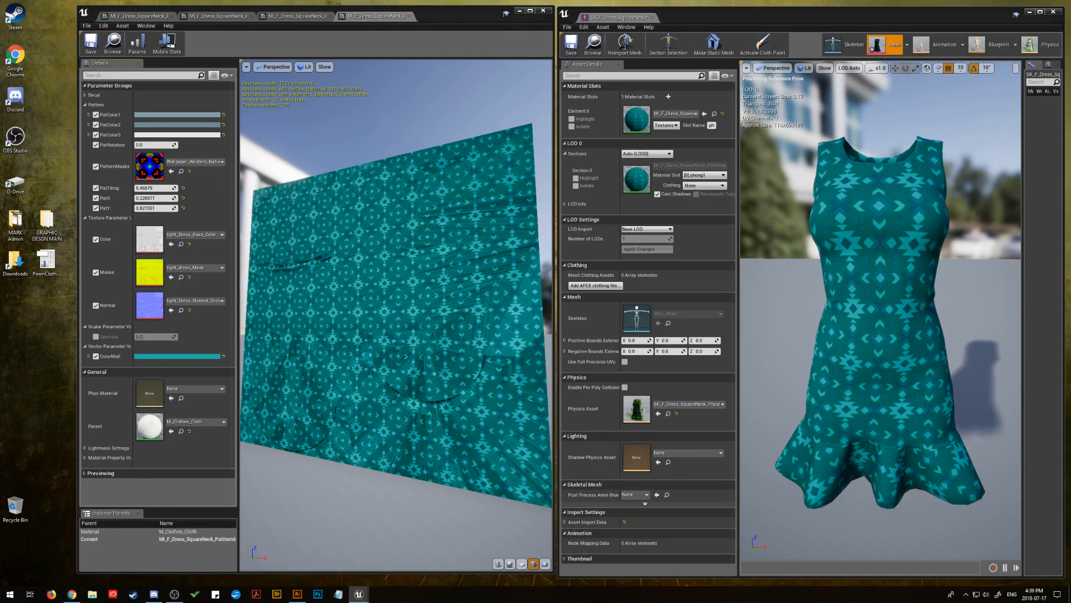
left_click_drag(1070, 371, 147, 164)
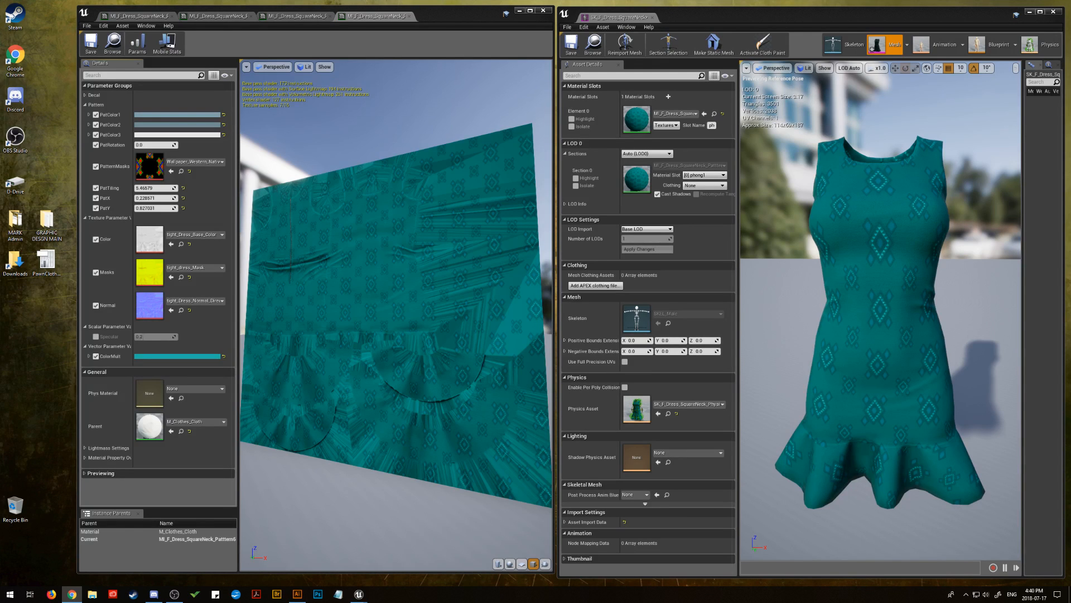
Set PatColor1 to orange with the copied hex sRGB value FF9F00
left_click(168, 114)
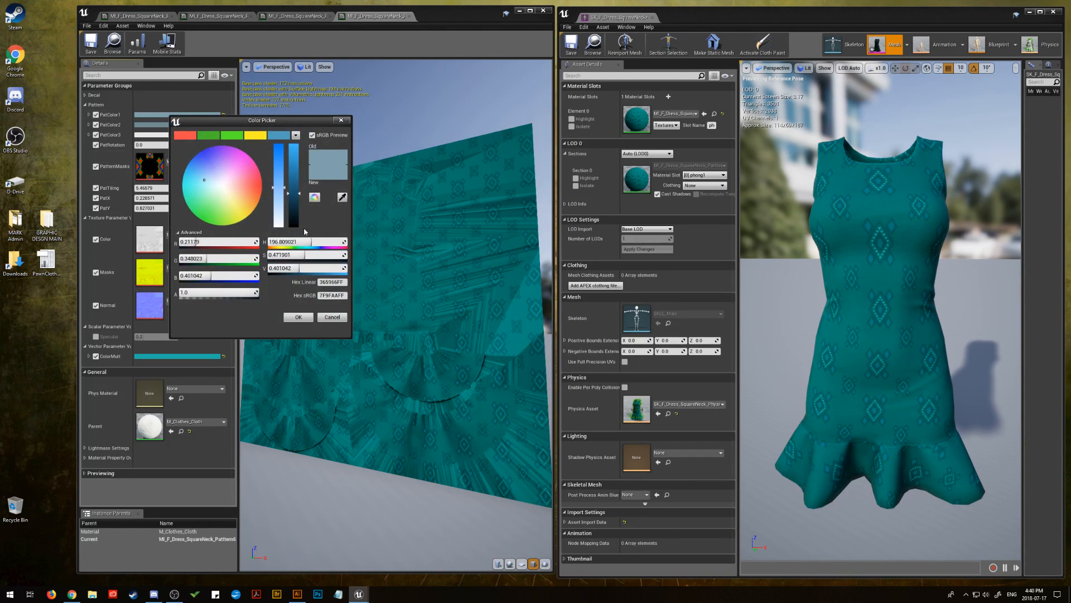
left_click(330, 296)
right_click(327, 297)
left_click(346, 336)
left_click(298, 317)
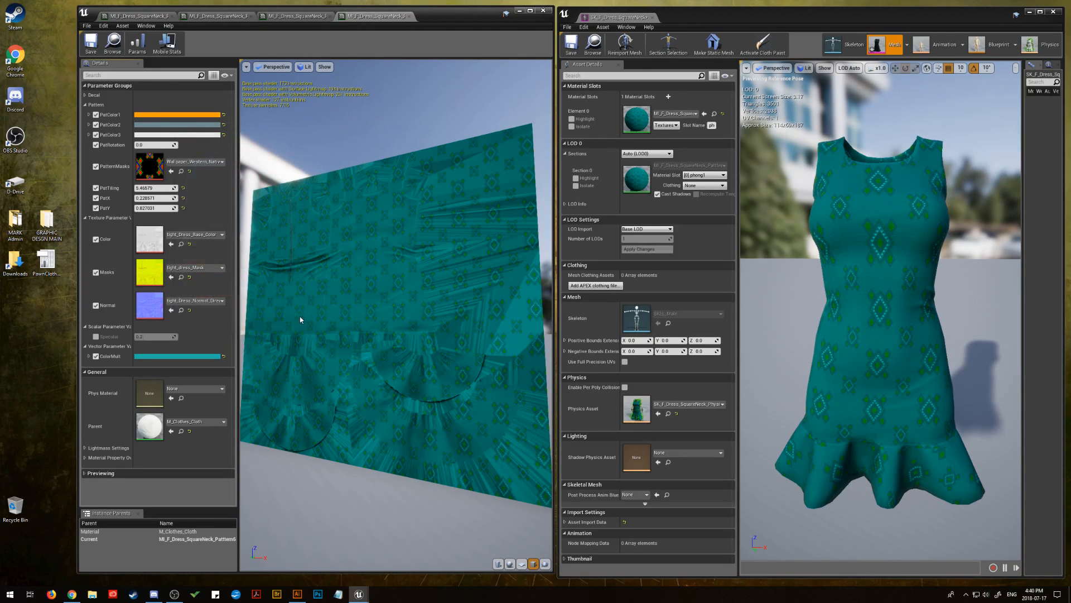
Recolour PatColor1 to off-white with saturation about 0.057 and value about 0.792
left_click(173, 115)
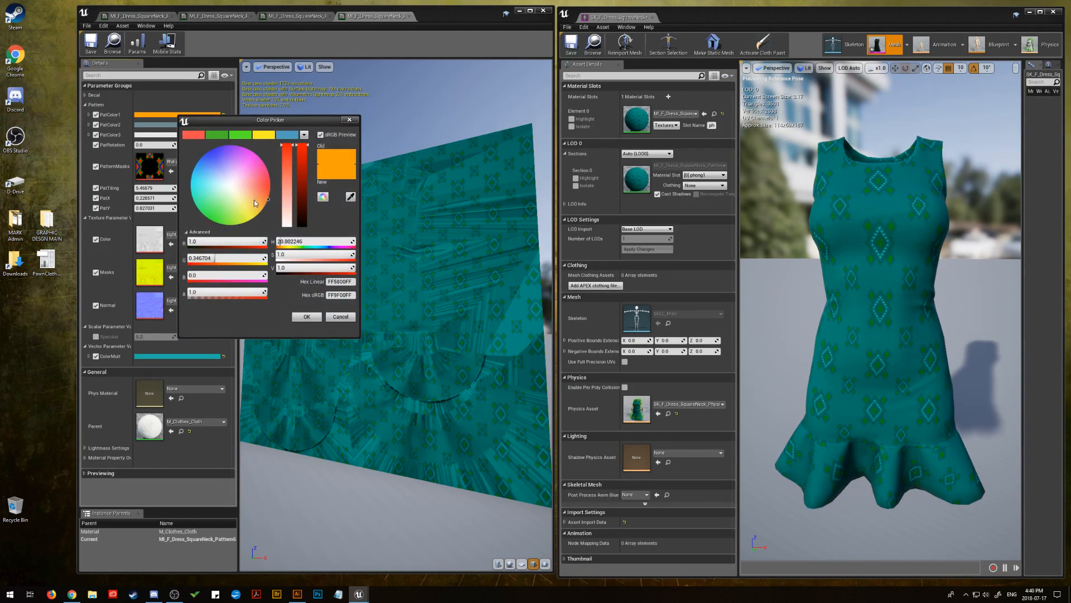
left_click_drag(253, 199, 247, 202)
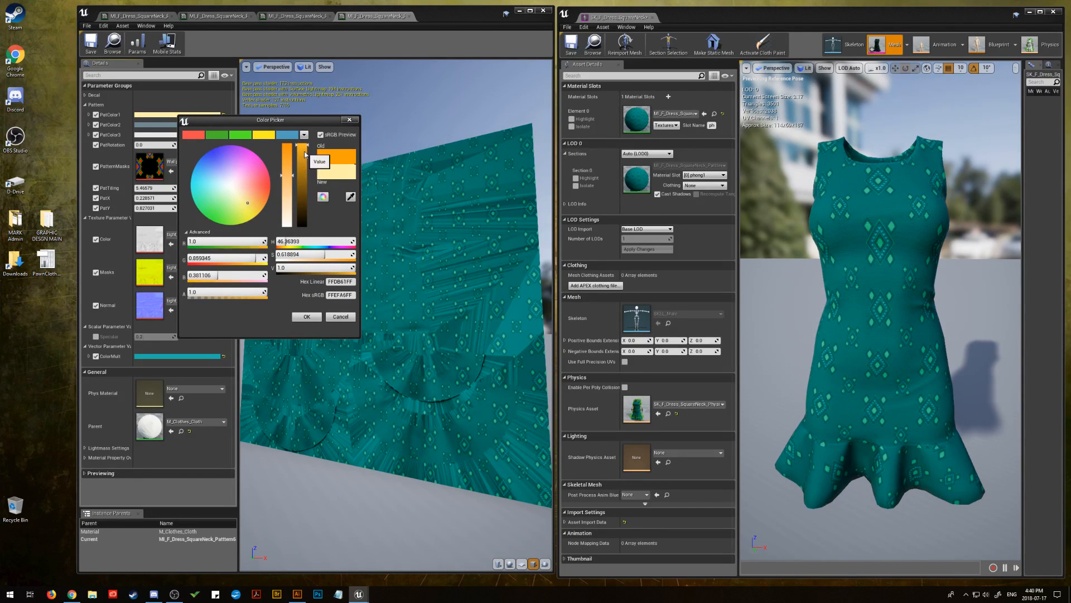
mouse_move(303, 151)
left_mouse_down()
mouse_move(298, 187)
mouse_move(298, 161)
mouse_move(284, 177)
mouse_move(287, 200)
left_mouse_up()
left_click_drag(290, 210, 291, 223)
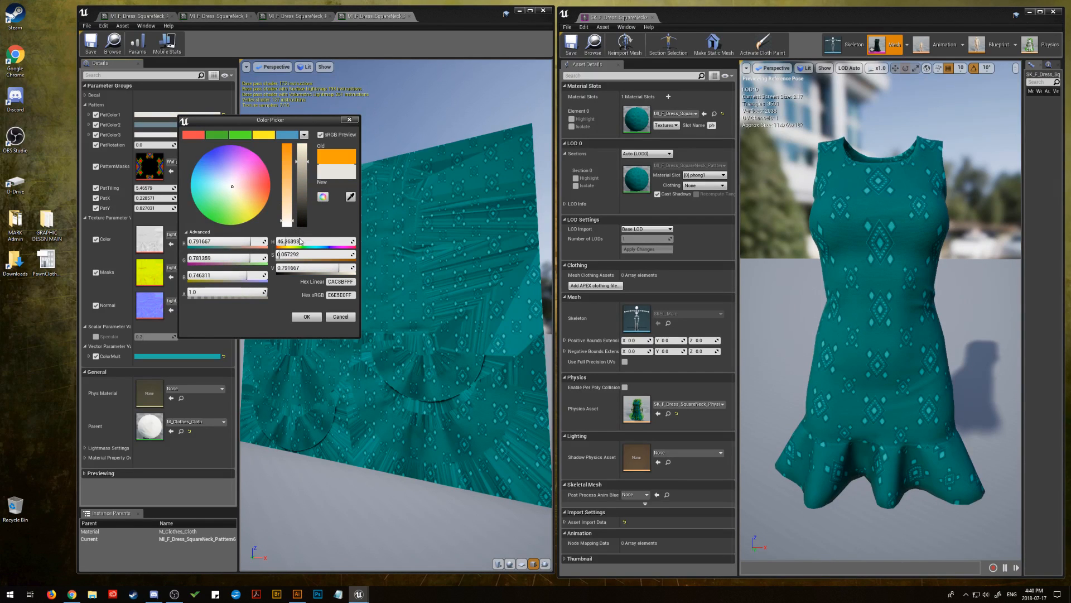
left_click(307, 317)
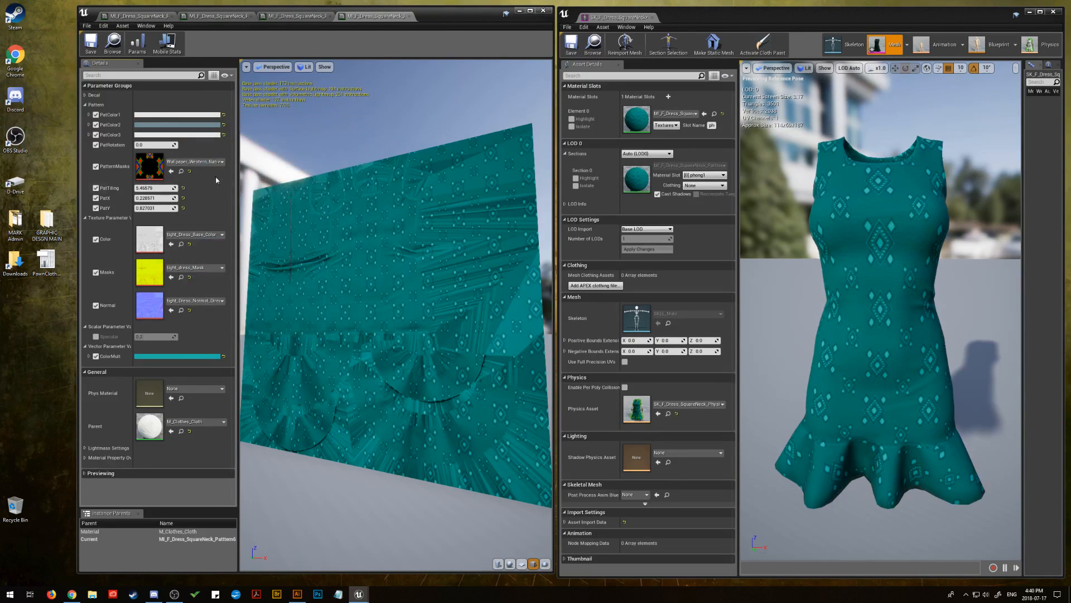
Set PatColor2 to orange with the copied hex sRGB value FF9F00
left_click(180, 125)
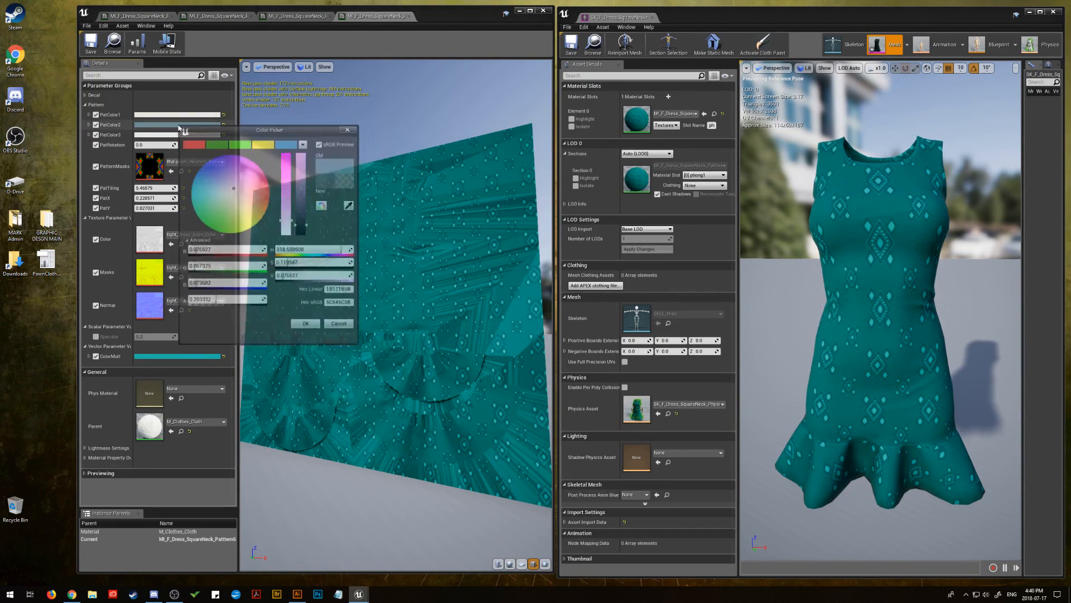
right_click(350, 308)
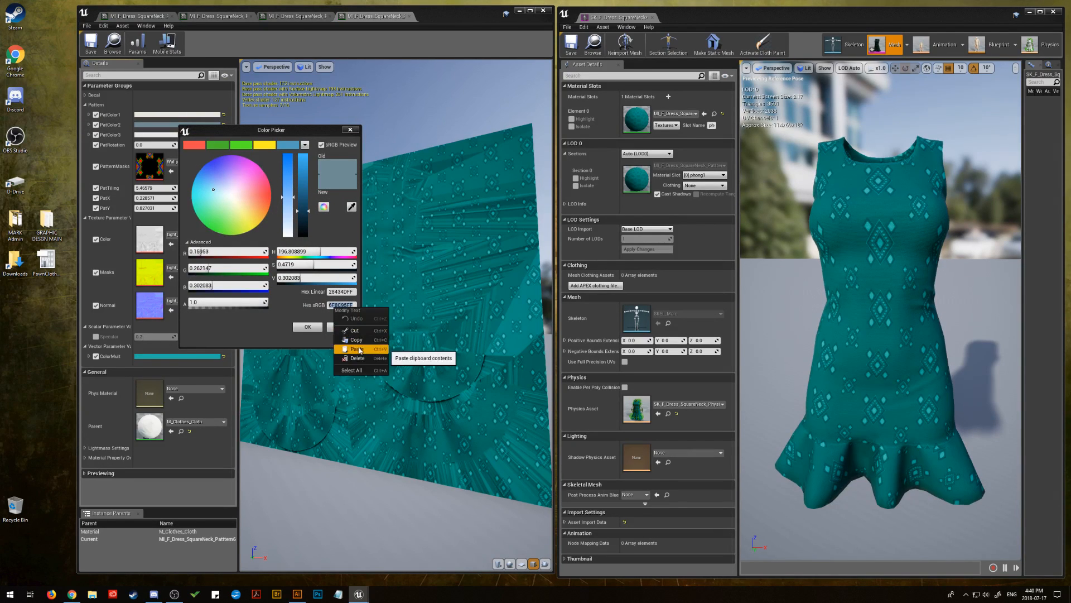
left_click(357, 349)
left_click(311, 328)
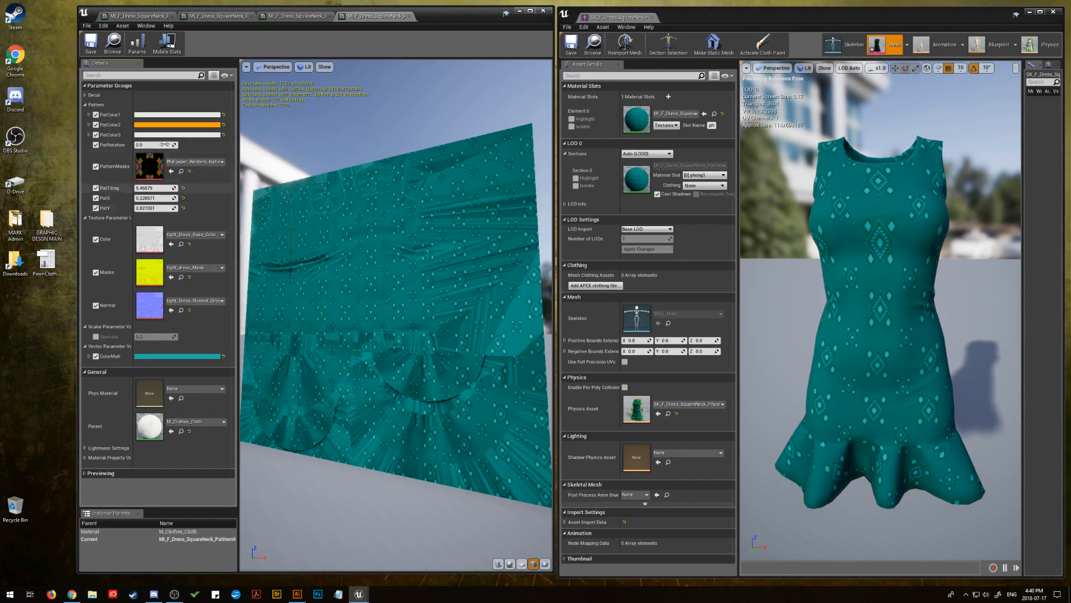
left_click(178, 124)
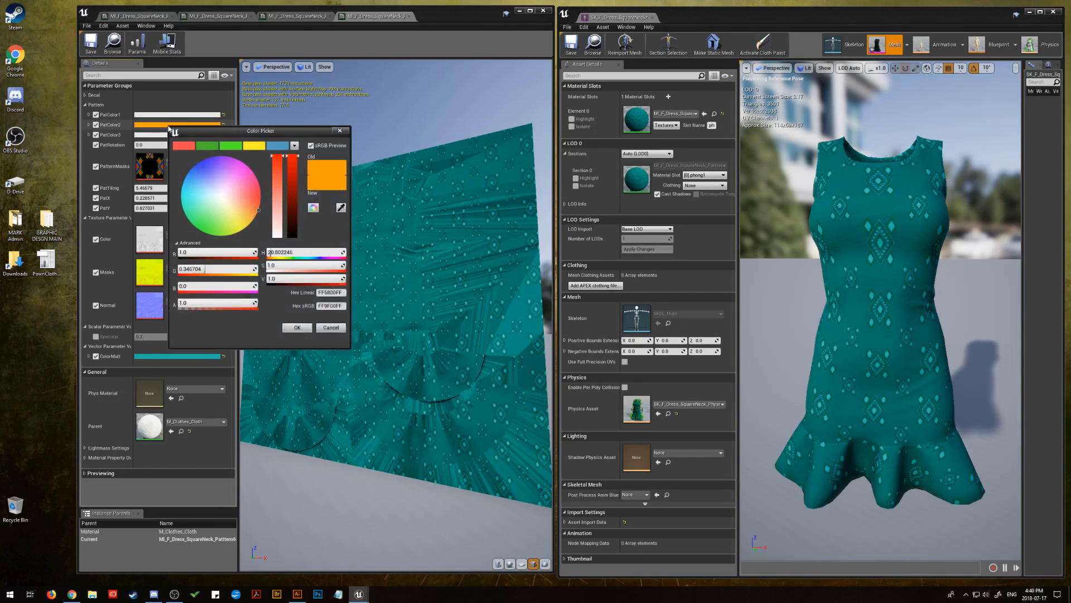
left_click(254, 145)
left_click(278, 145)
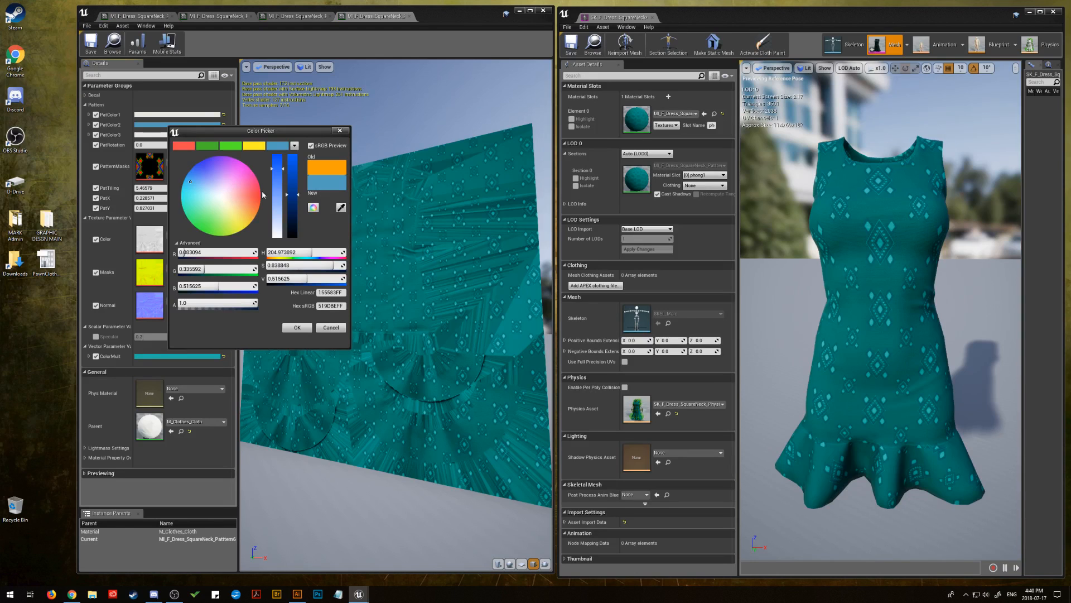
left_click_drag(291, 202, 298, 243)
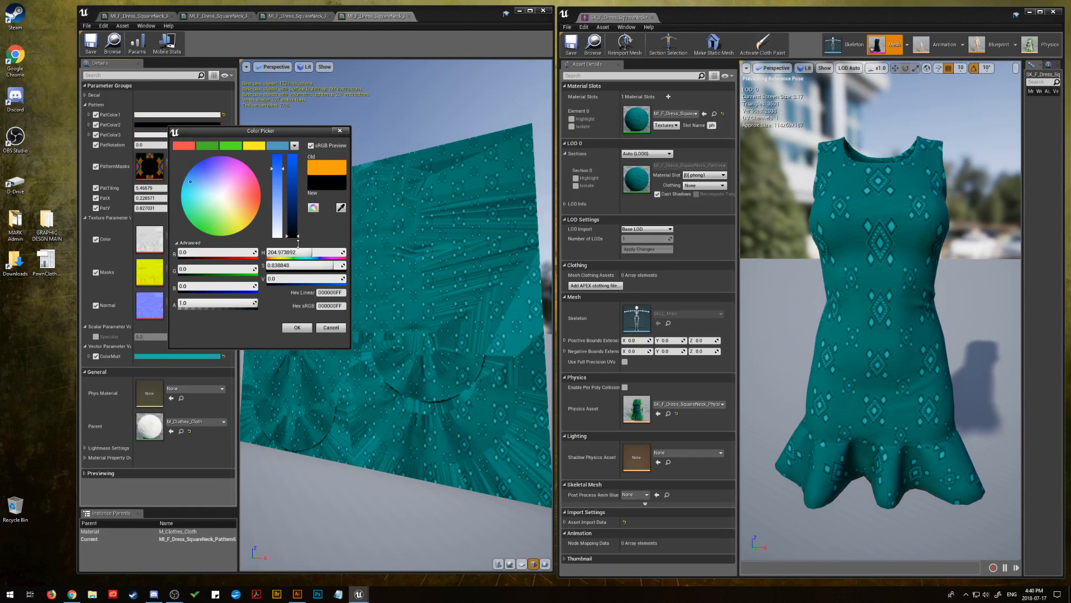
left_click(331, 328)
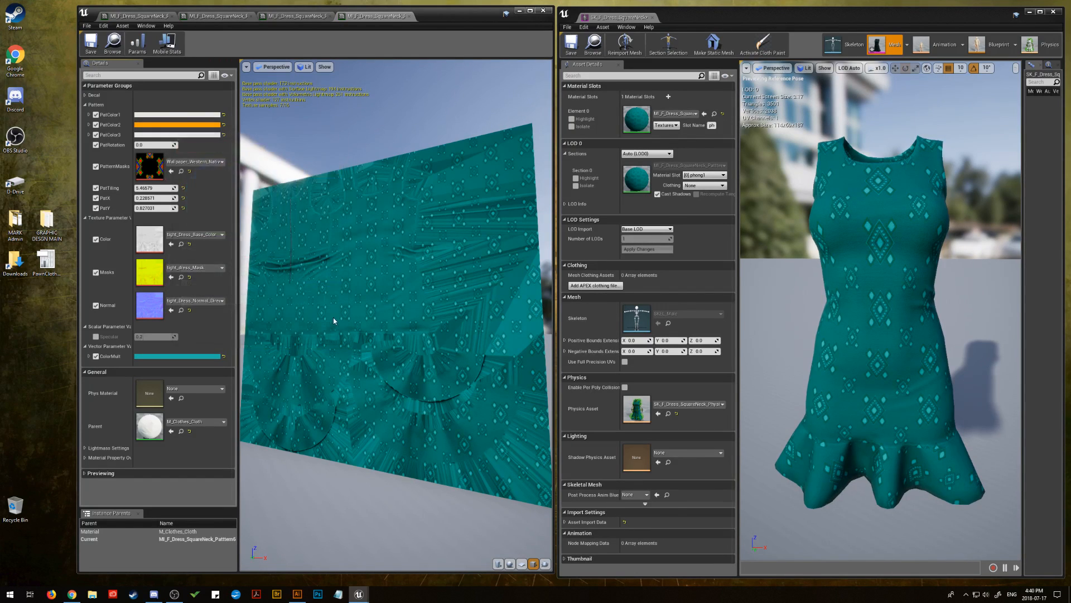
left_click(189, 125)
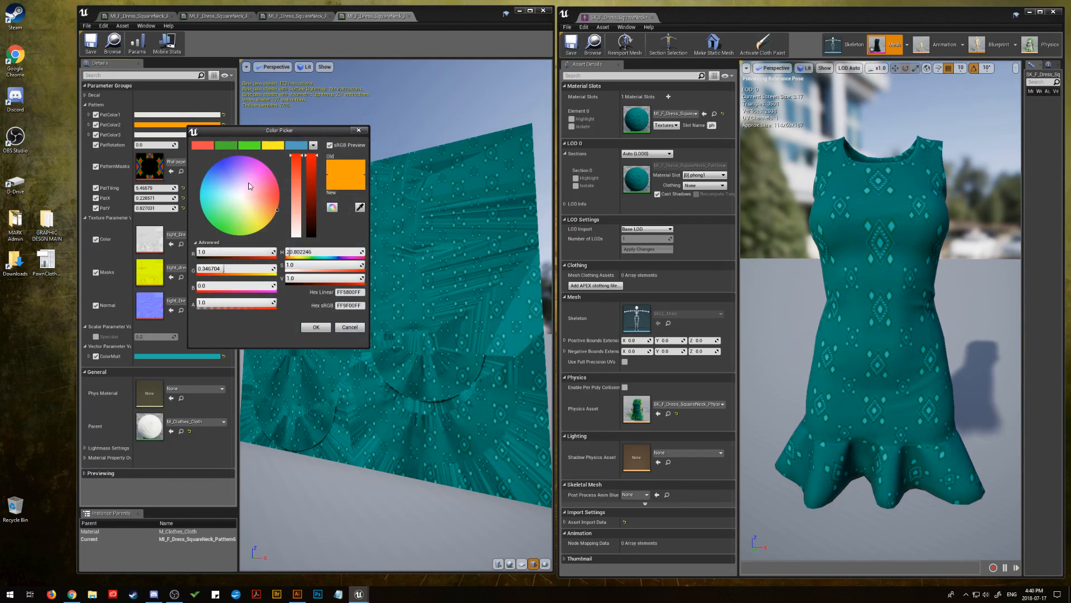
left_click(237, 196)
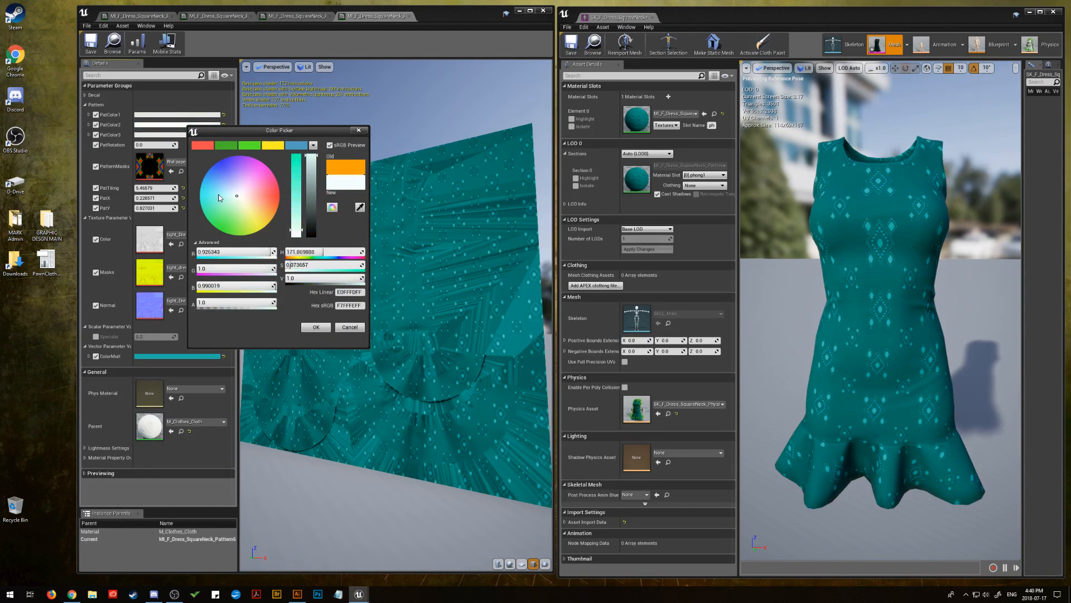
left_click(268, 224)
left_click_drag(313, 234, 310, 211)
left_click(296, 178)
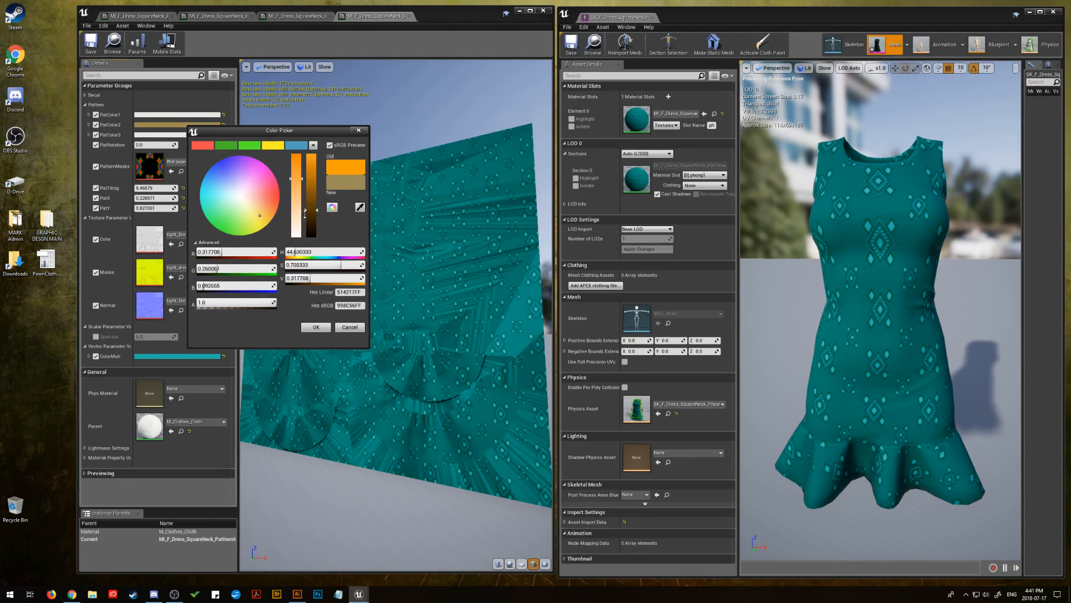
left_click(296, 226)
left_click(349, 327)
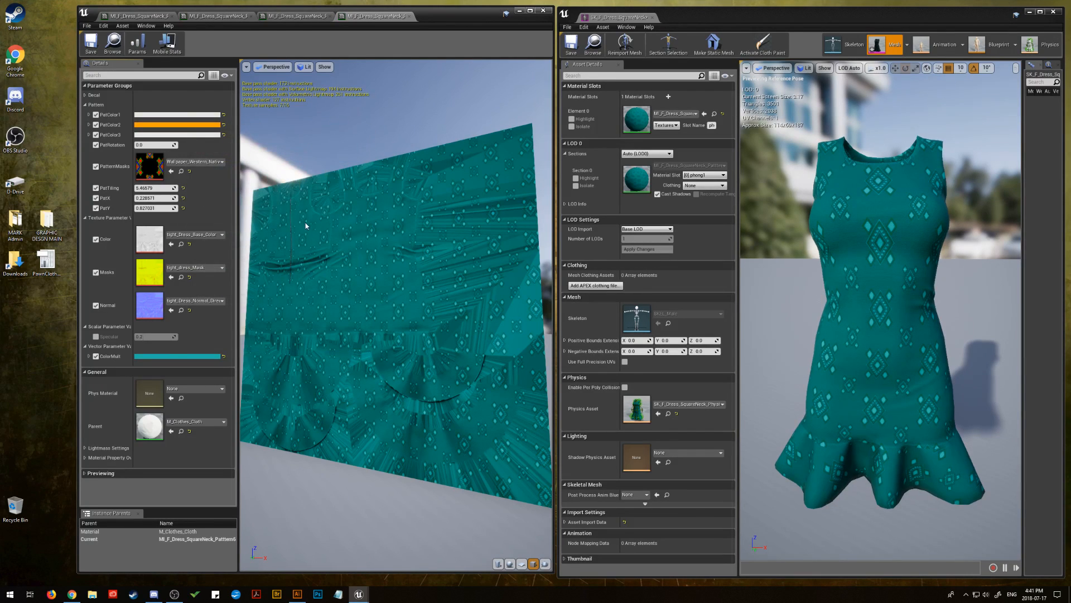
Set PatColor2 to the saved blue theme colour
left_click(175, 124)
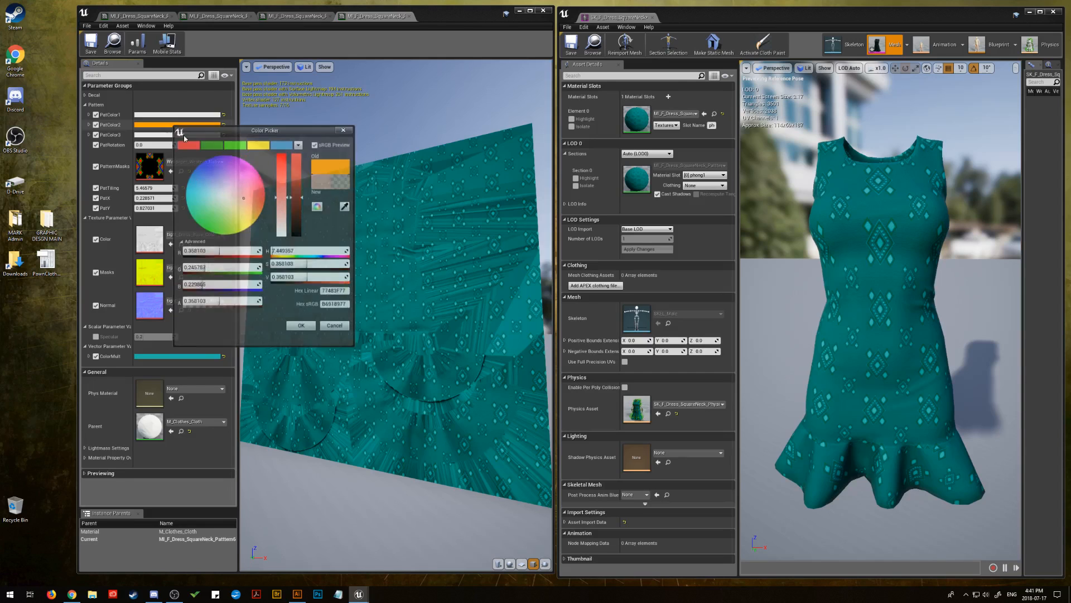
left_click(281, 148)
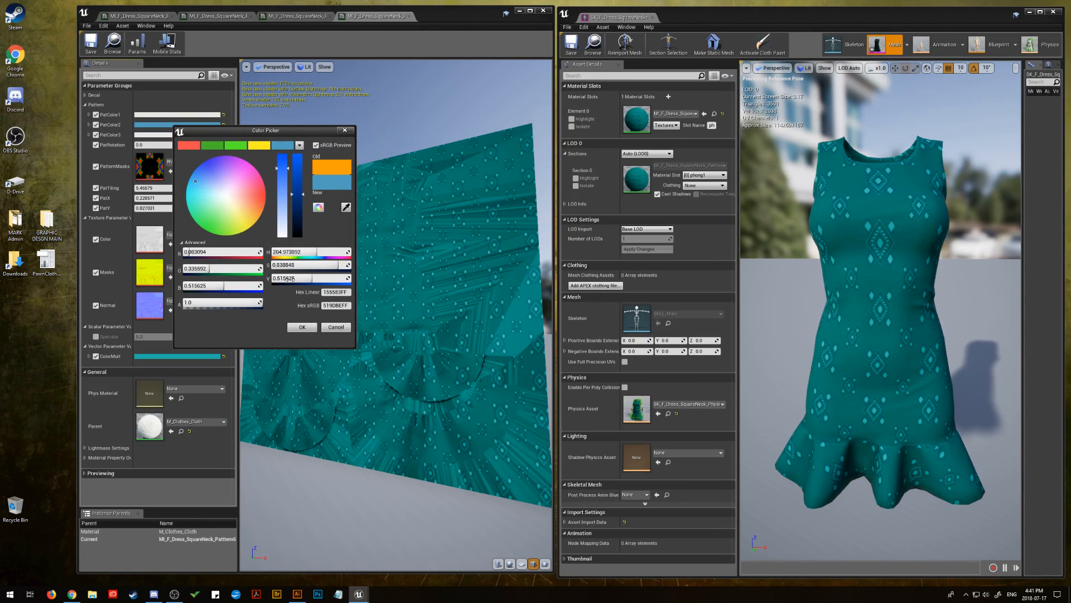
left_click(302, 328)
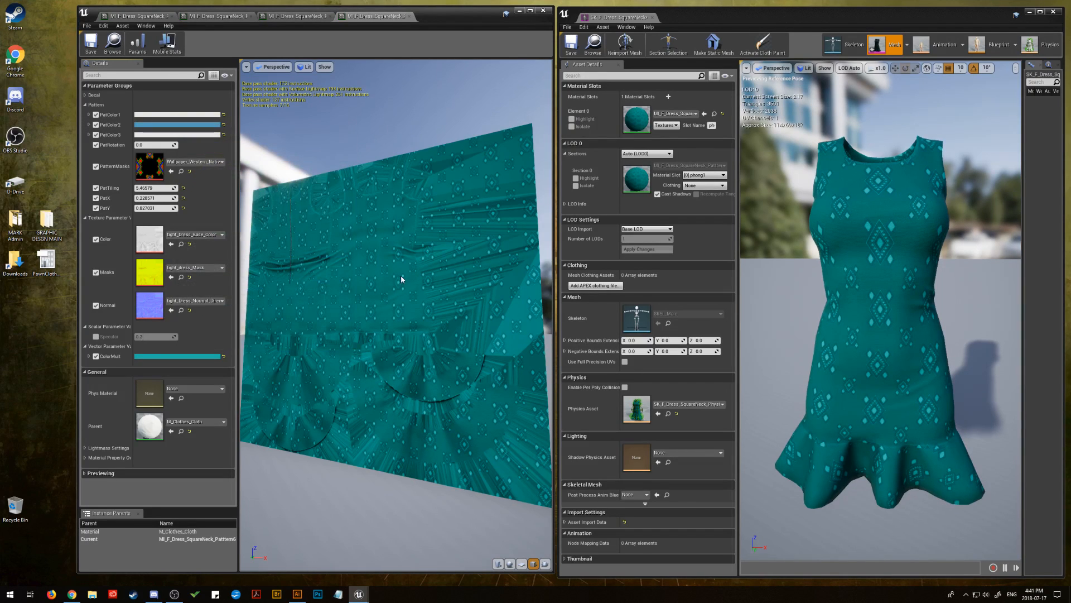
Copy ColorMult's hex sRGB value 20B2AAFF into PatColor2 to give it the same teal as the dress
left_click(181, 356)
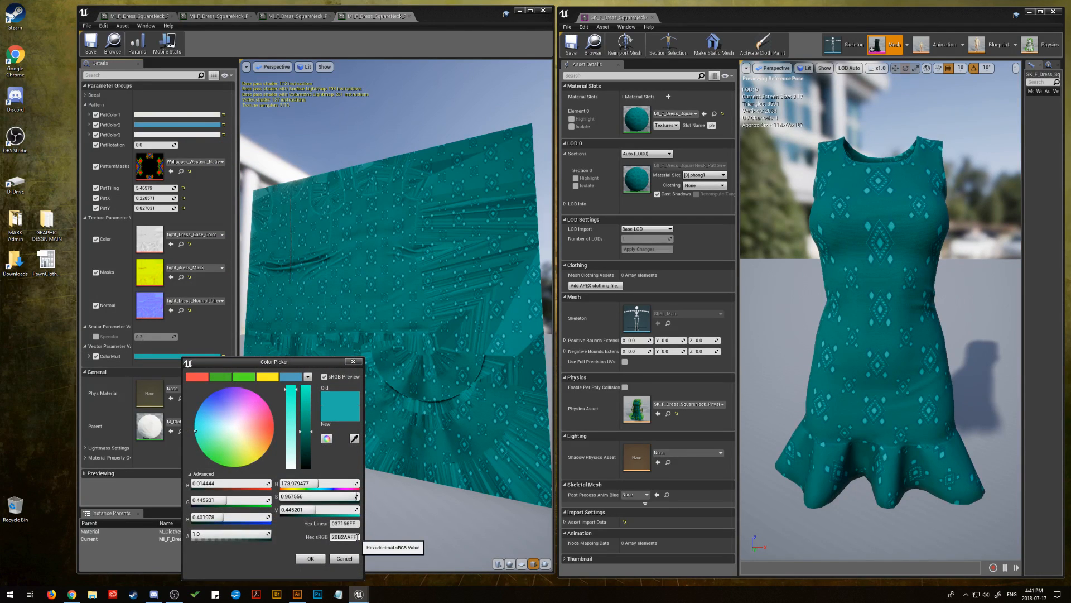
right_click(343, 537)
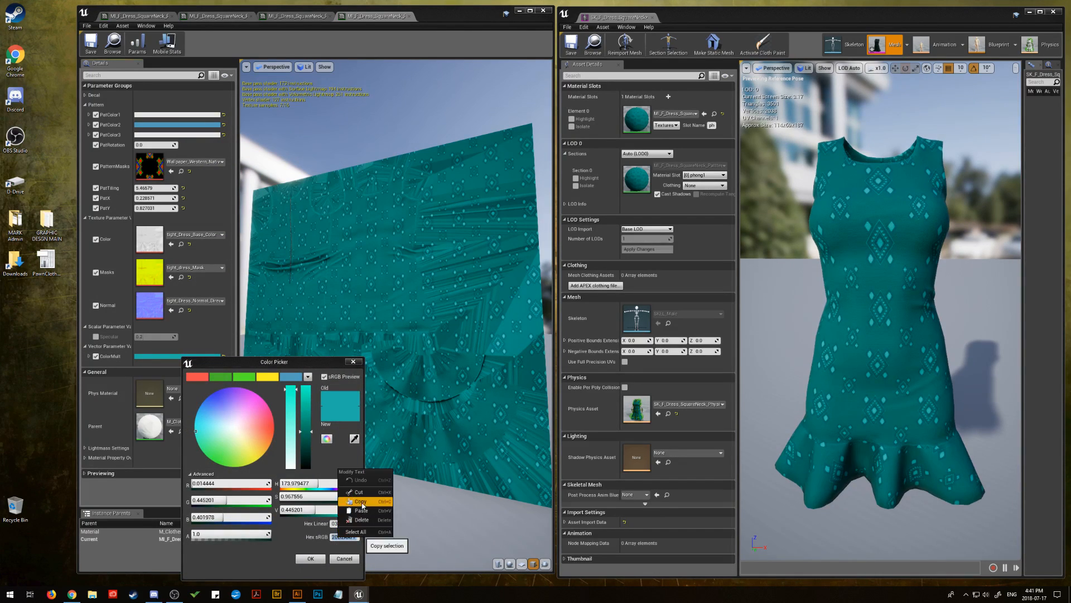
left_click(359, 502)
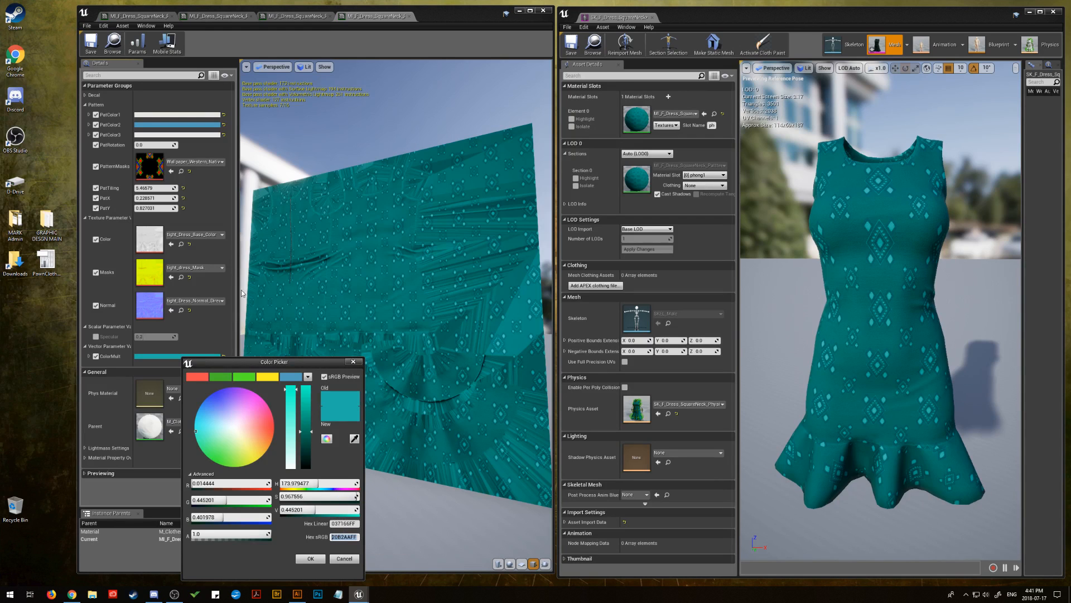
left_click(311, 559)
left_click(179, 125)
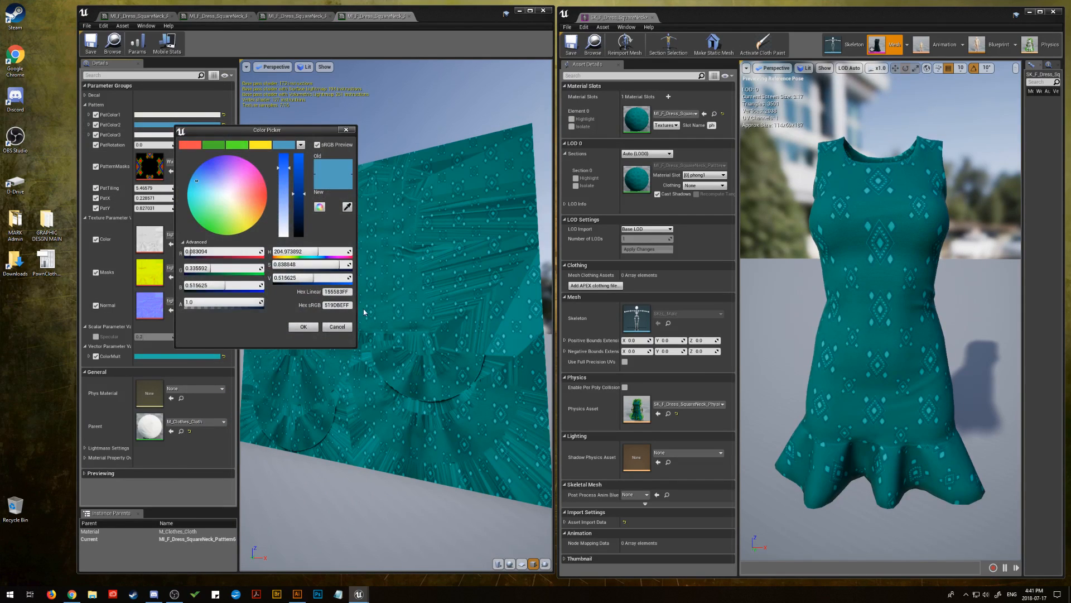
left_click(332, 305)
right_click(333, 305)
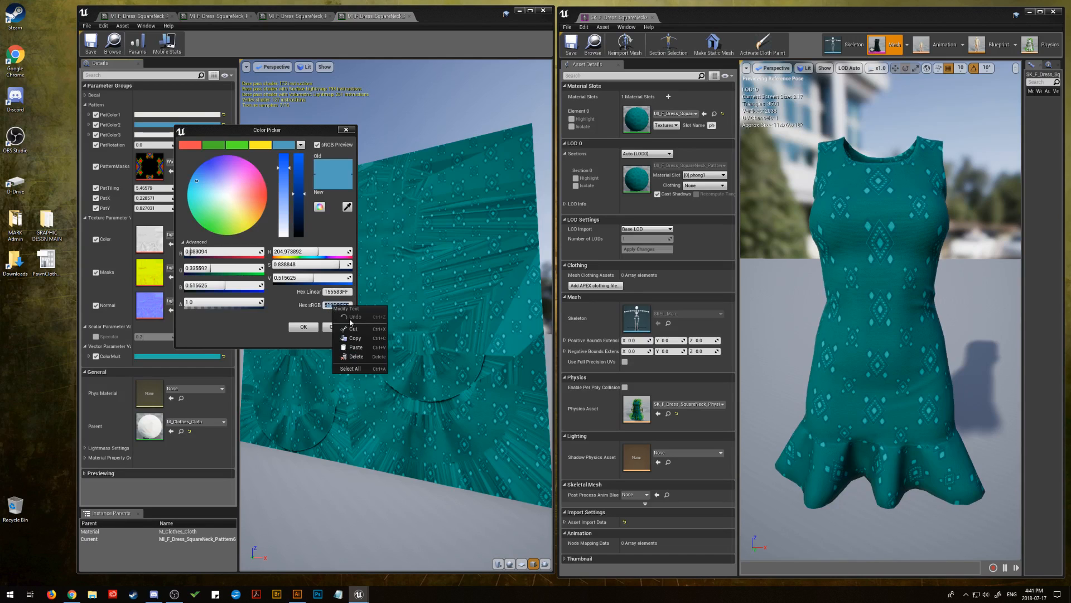
left_click(354, 342)
left_click(308, 328)
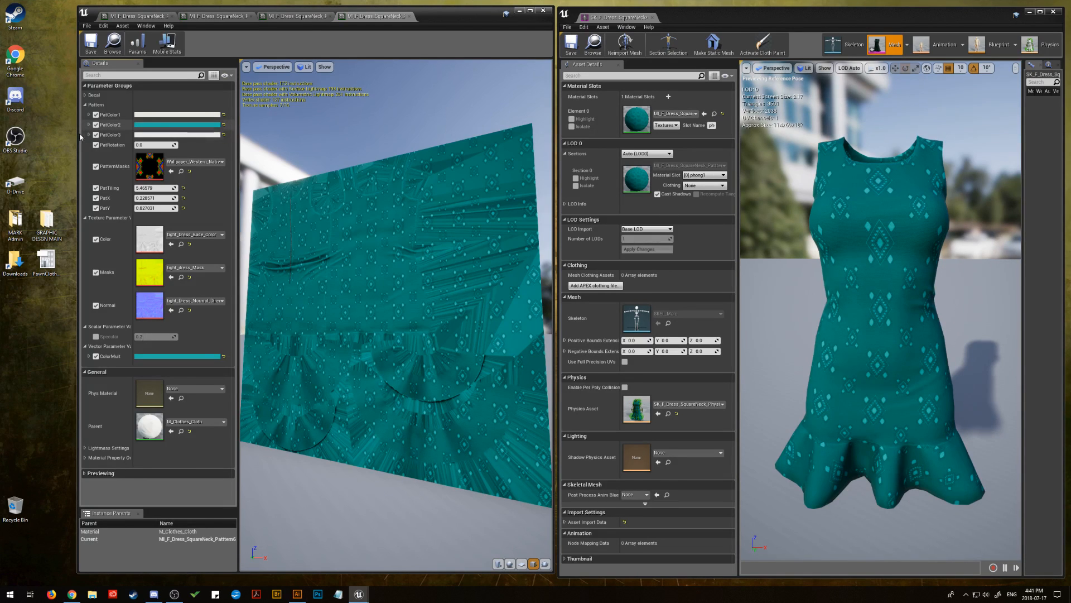
Compare the dress with PatColor2 overridden and not, and darken PatColor2 to a value of about 0.266
left_click(96, 124)
left_click(96, 125)
left_click(97, 126)
left_click(96, 125)
left_click(146, 124)
mouse_move(271, 211)
left_mouse_down()
mouse_move(275, 231)
mouse_move(274, 215)
left_mouse_up()
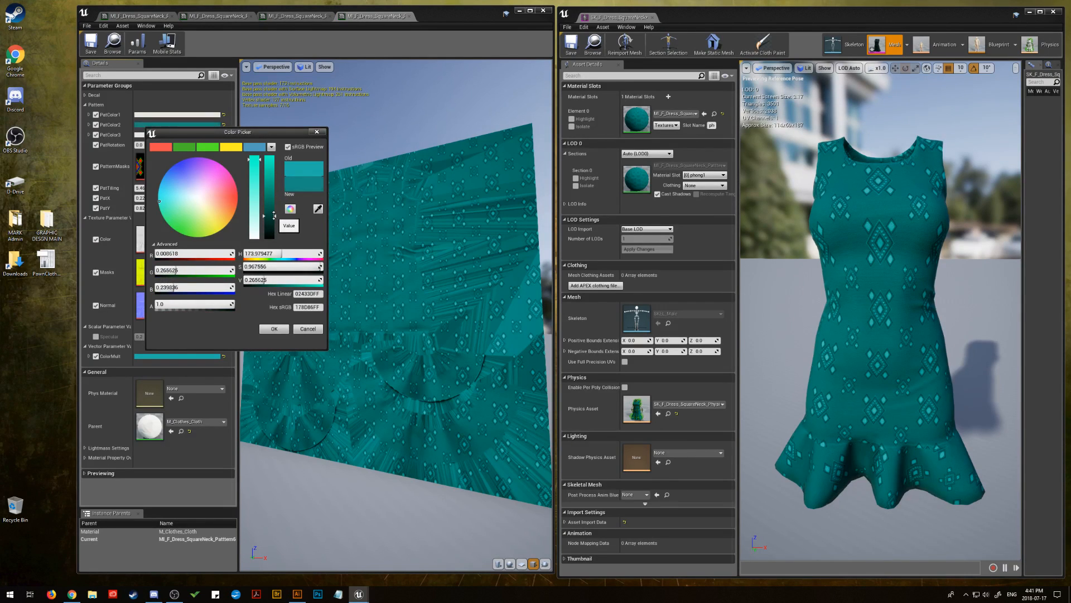
left_click(274, 329)
Brighten PatColor3 slightly to a value of about 0.818
left_click(192, 135)
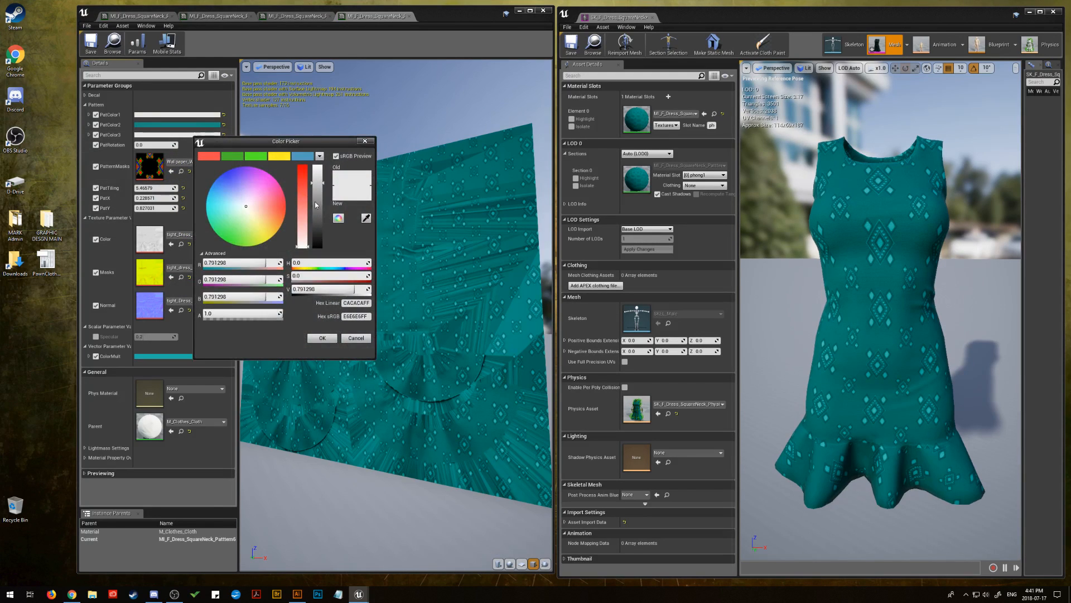
left_click_drag(320, 208, 312, 181)
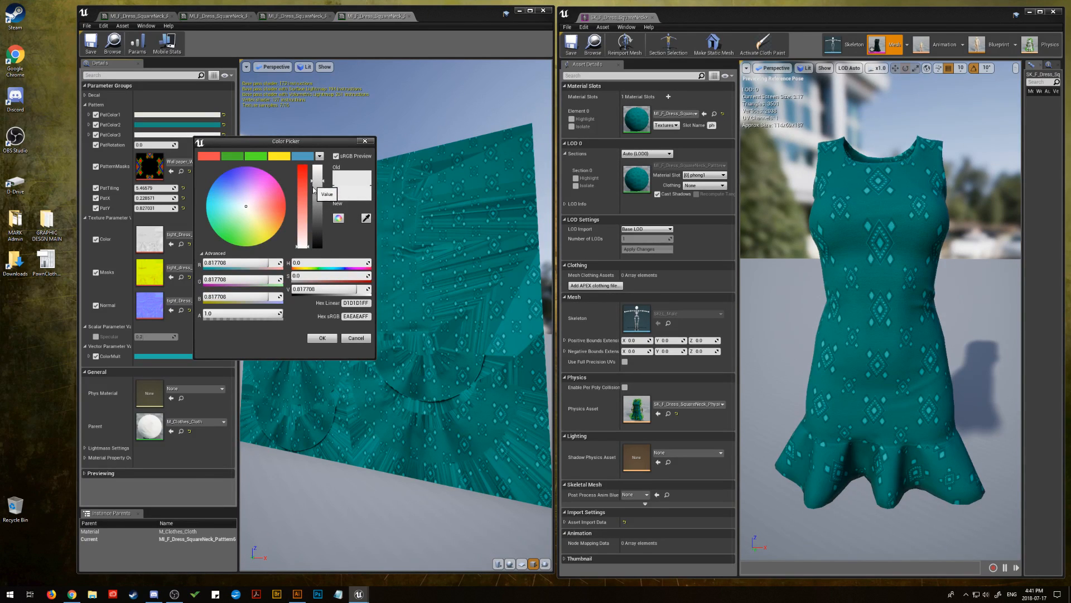
left_click(322, 339)
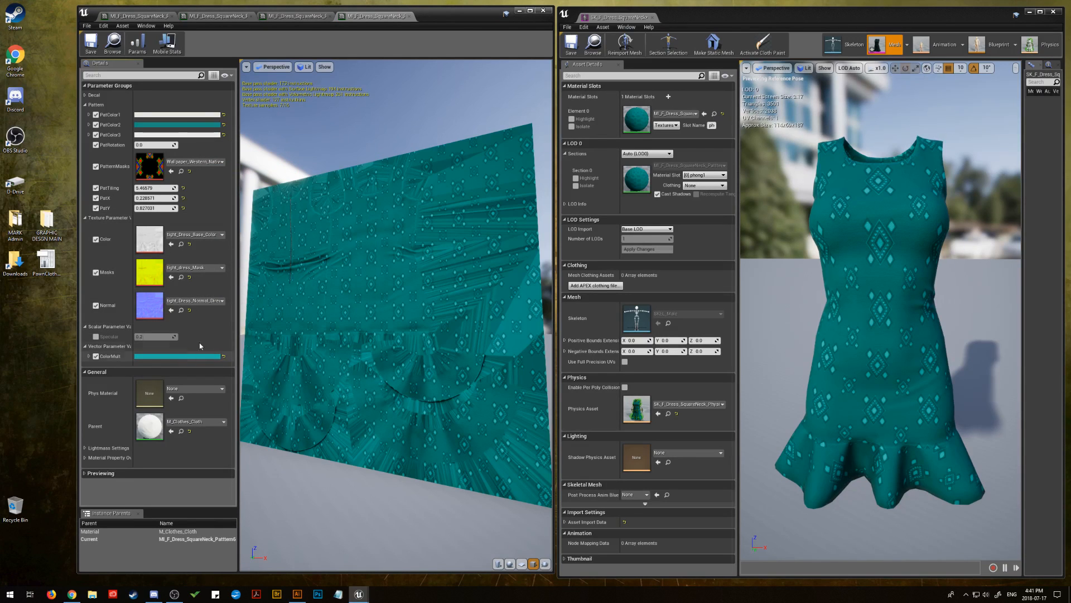
Set PatTiling to about 3.66 and PatY to about -0.049 for larger diamonds, and save the material instance
mouse_move(153, 188)
left_mouse_down()
mouse_move(185, 188)
mouse_move(162, 187)
left_mouse_up()
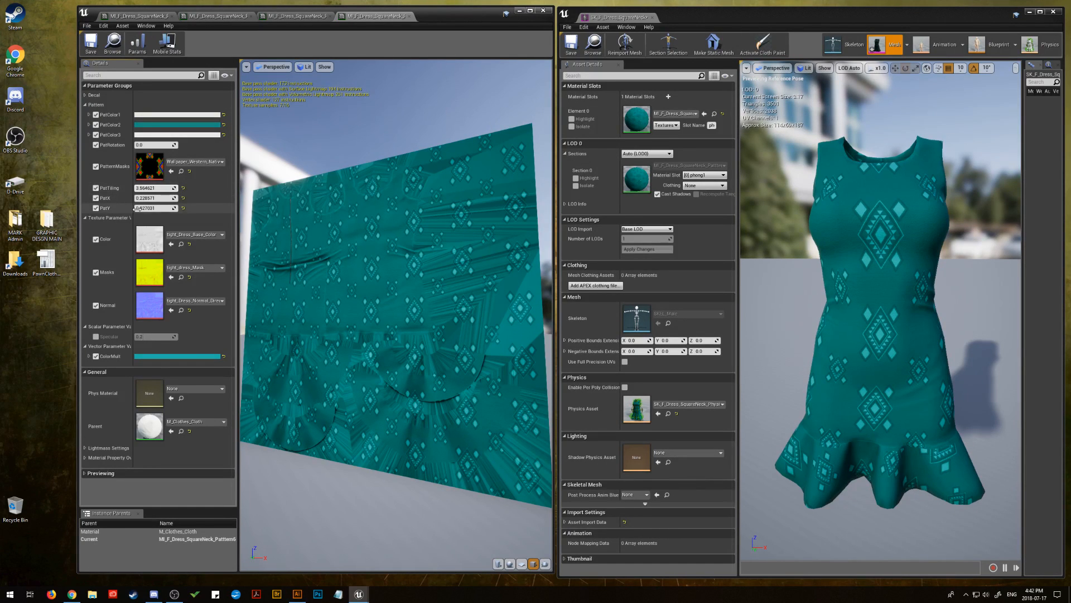
left_click_drag(161, 207, 154, 208)
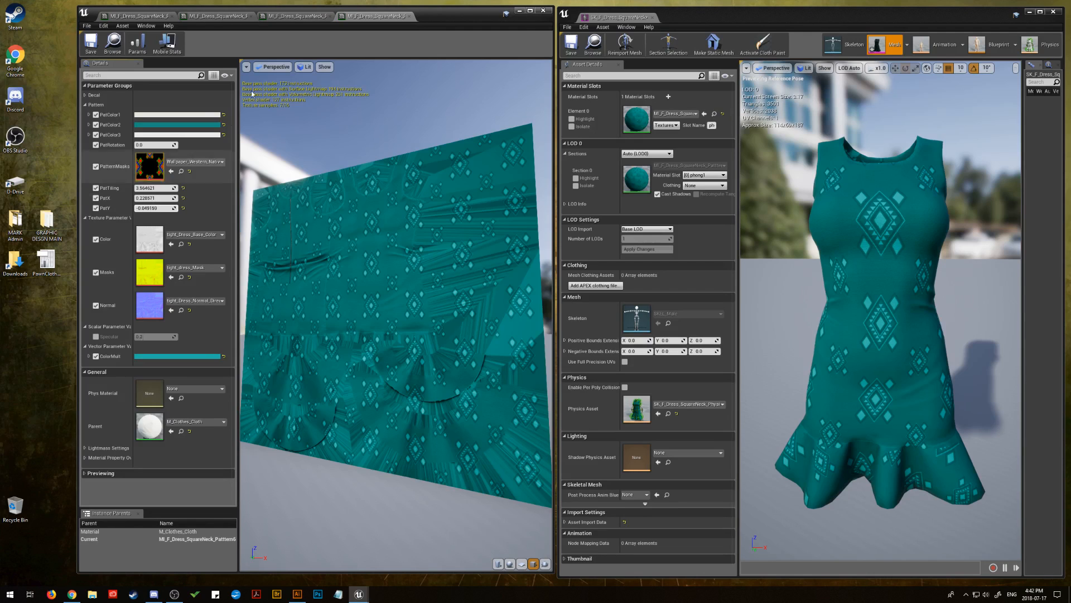
left_click(100, 51)
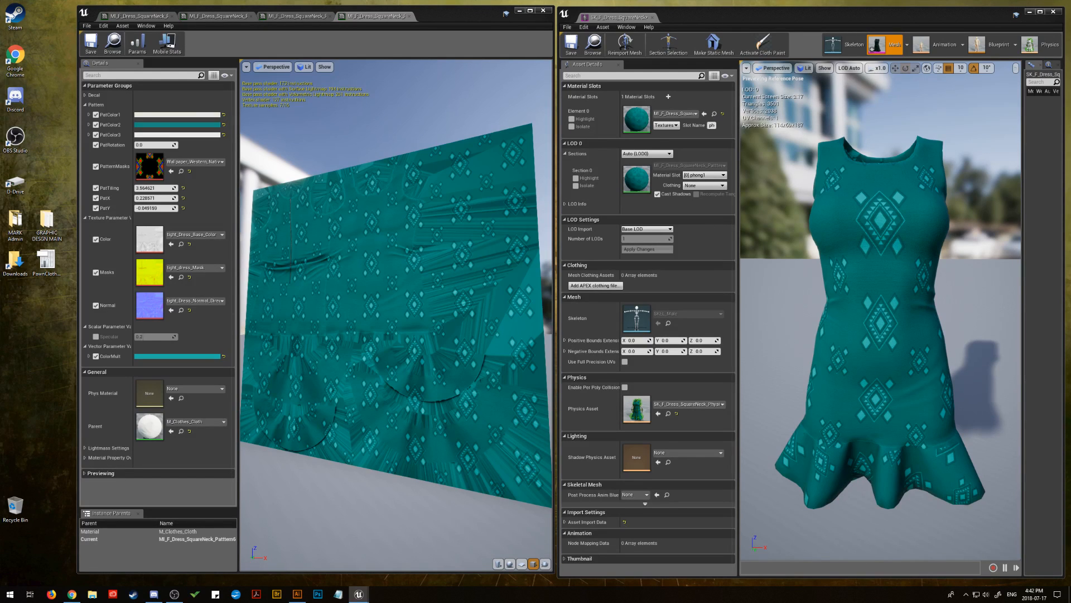
Replace PatternMasks with the Western diamond wallpaper mask, using PatRotation about 0.086 and PatTiling about 7.2, and save the instance
left_click_drag(1070, 379, 150, 166)
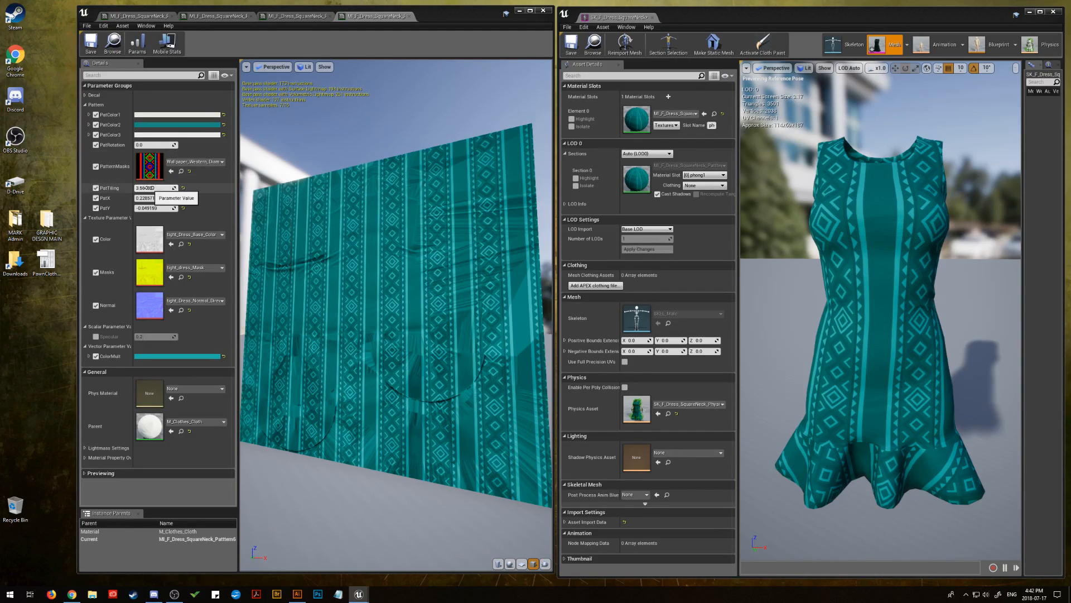
left_click_drag(149, 188, 290, 188)
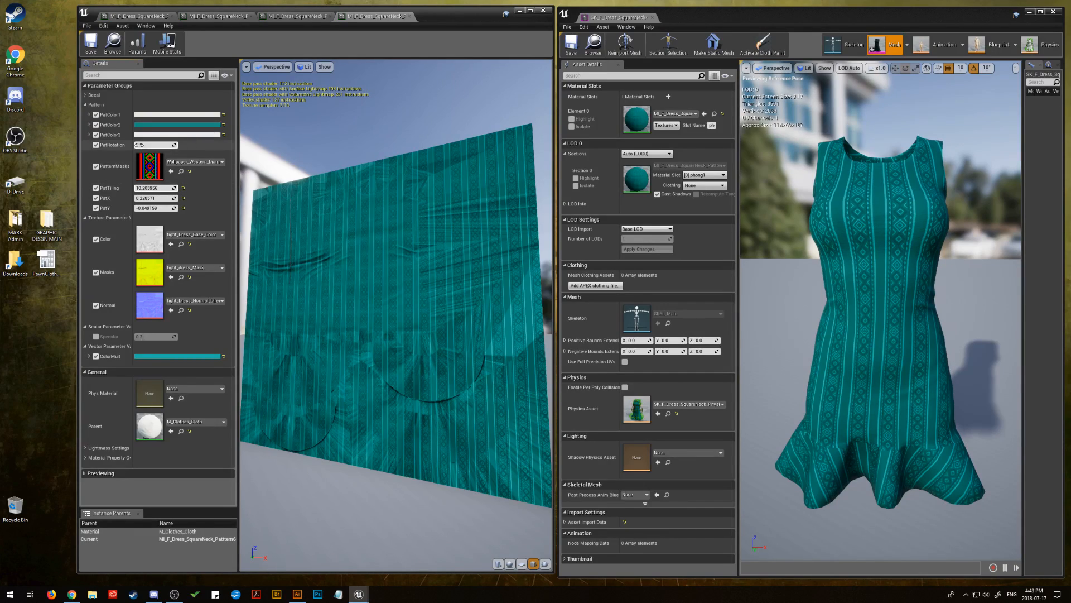
left_click_drag(153, 144, 165, 145)
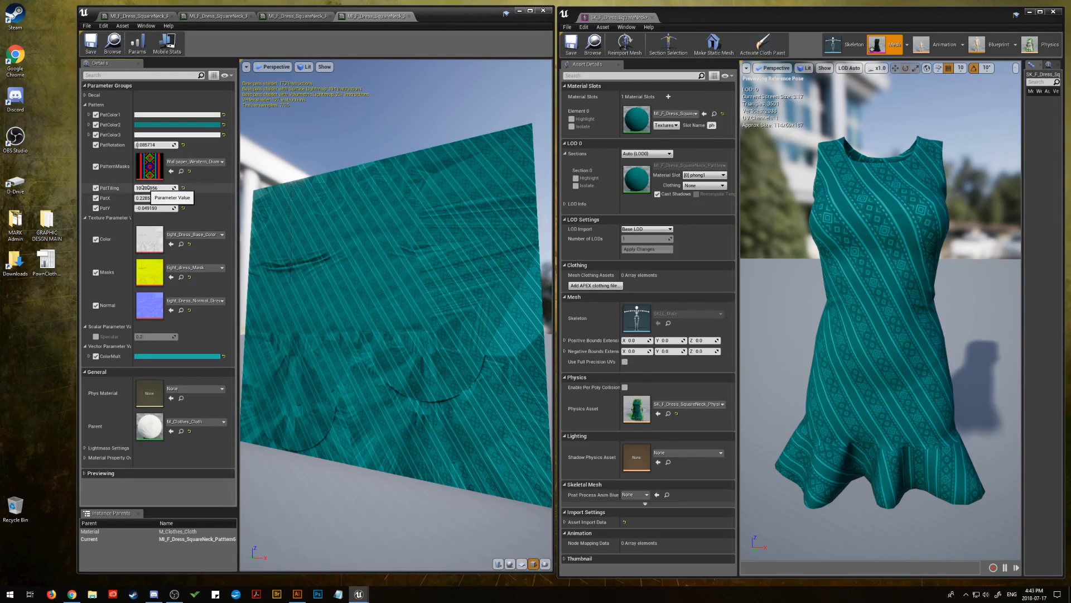
mouse_move(144, 187)
left_mouse_down()
mouse_move(167, 187)
mouse_move(129, 188)
mouse_move(141, 188)
left_mouse_up()
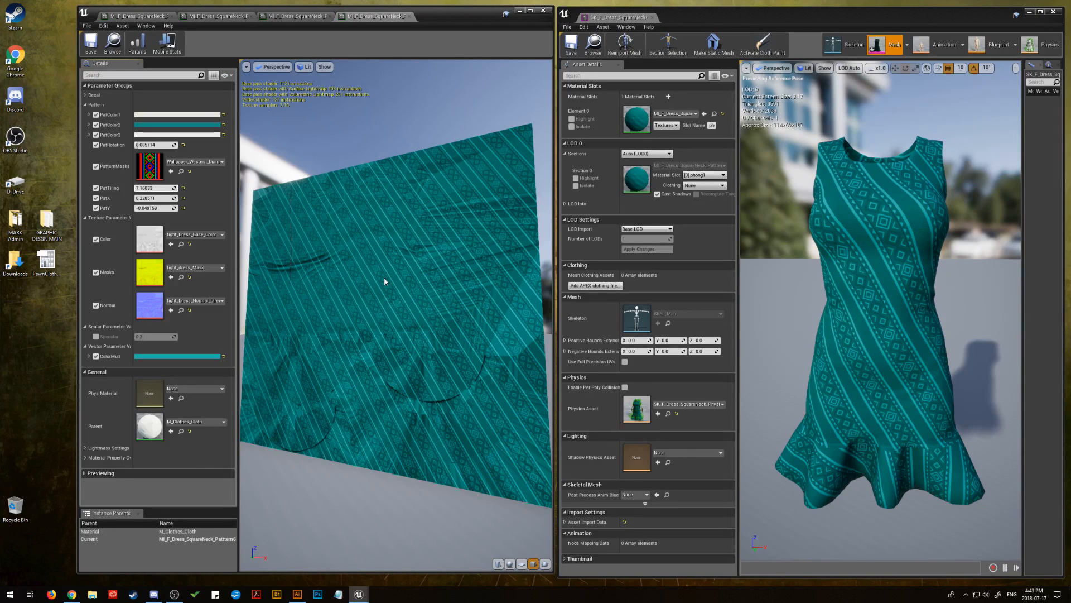
left_click(92, 47)
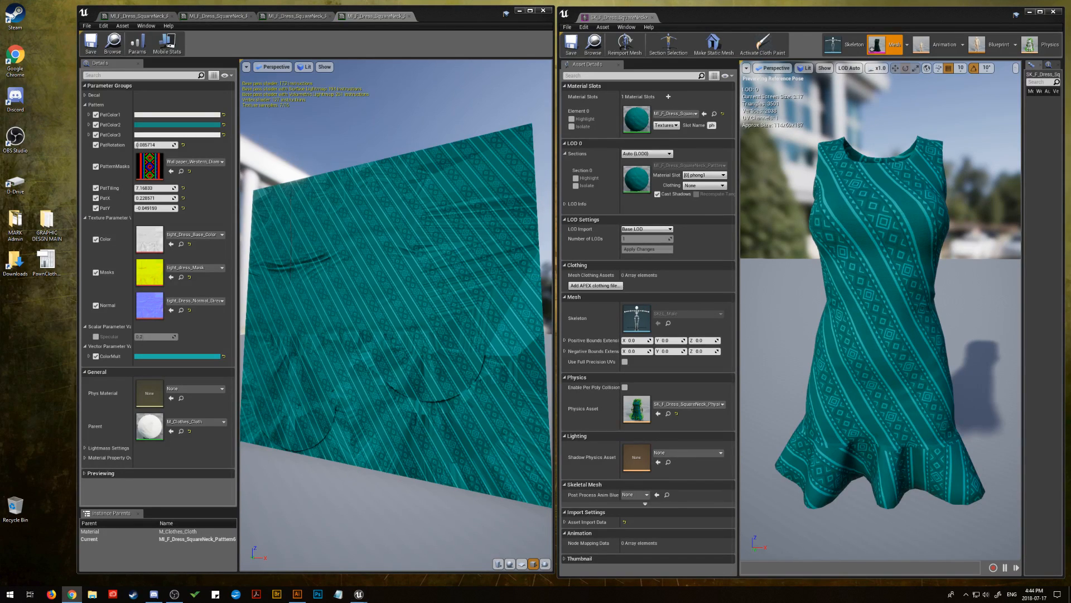
Assign the new Pattern7 material instance to the dress mesh's Element 0 slot and open it for editing
left_click_drag(1070, 167, 642, 118)
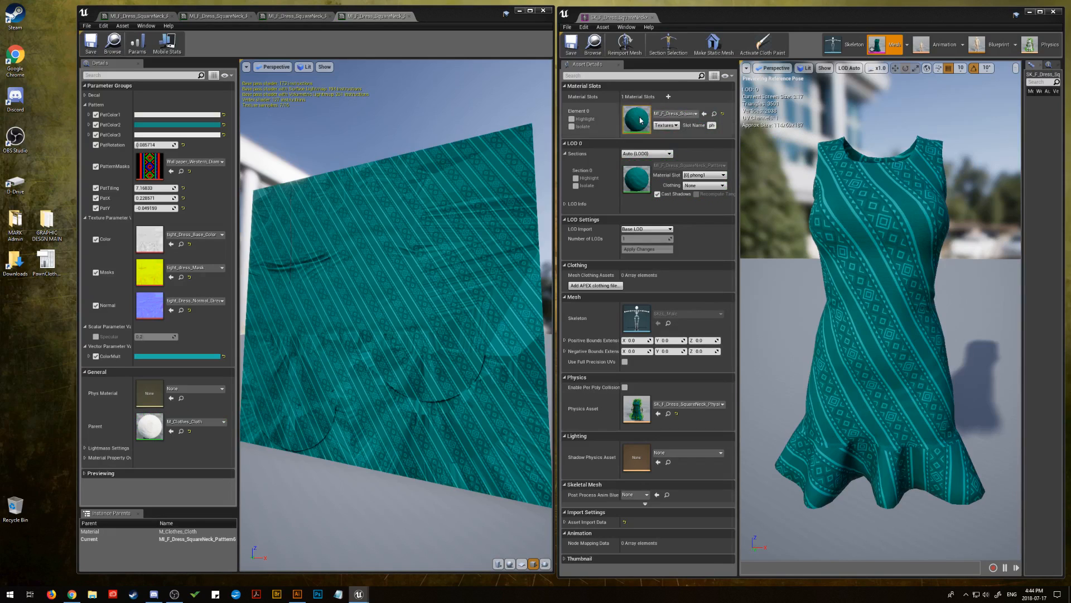
key("alt+Tab")
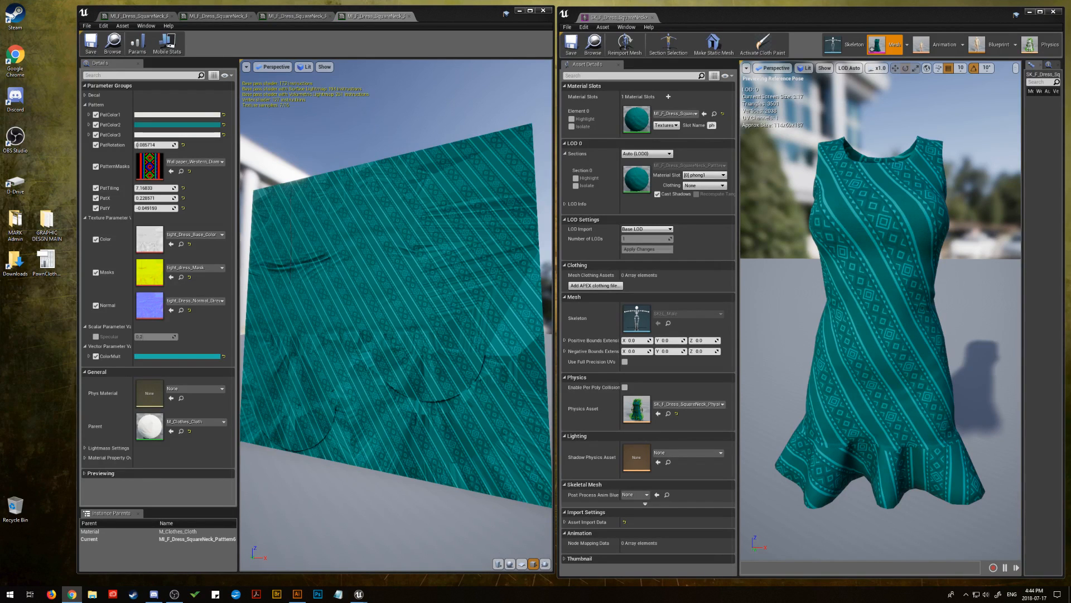
left_click(181, 357)
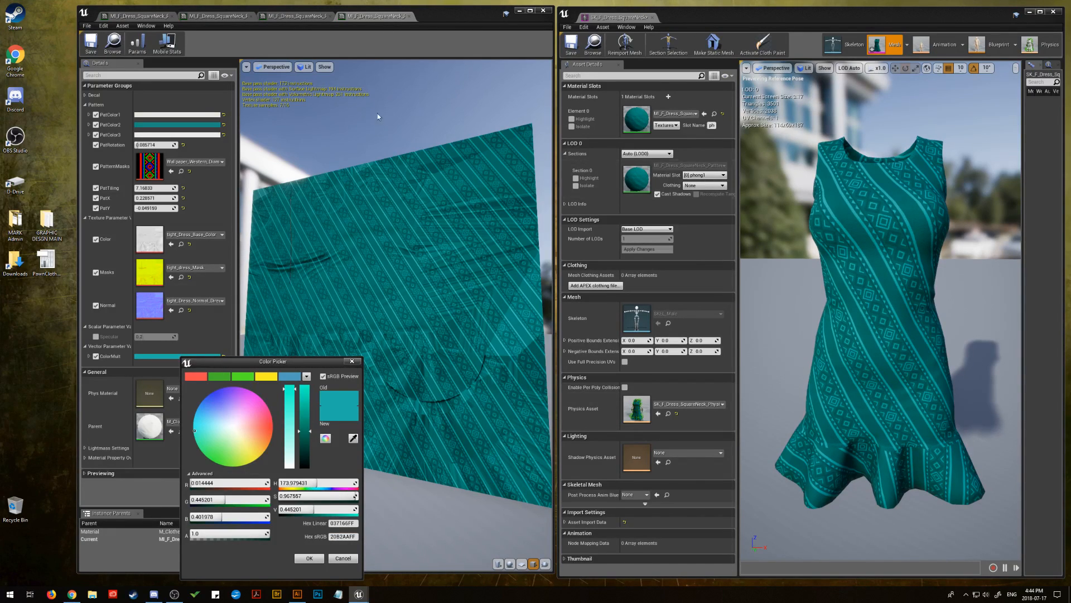
left_click(343, 558)
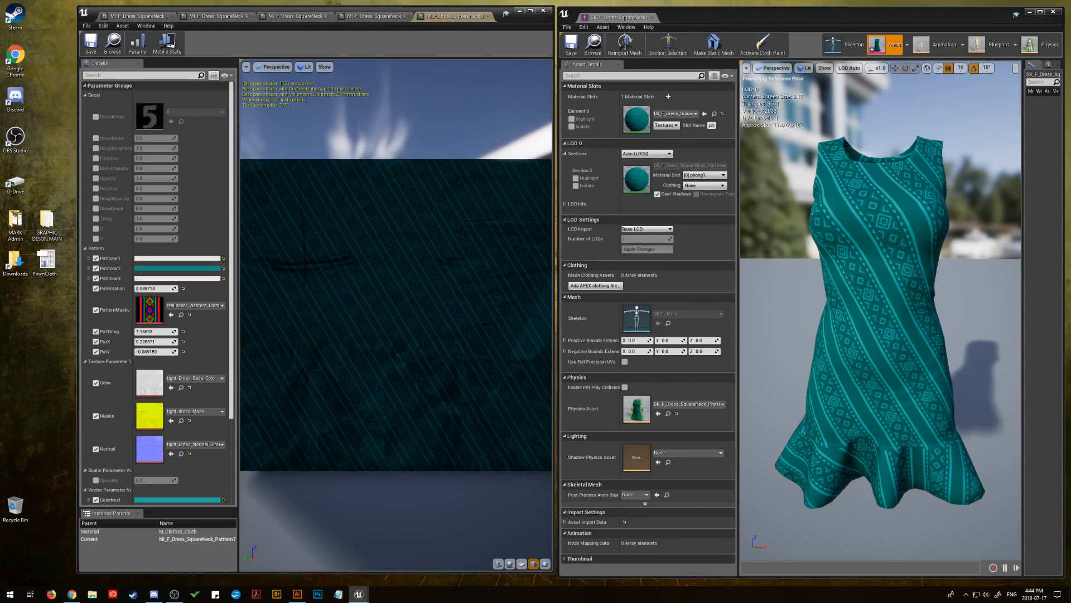
Replace Pattern7's PatternMasks texture with the Retro70s circle wallpaper and recolour ColorMult to pinkish red with the copied hex sRGB value
left_click_drag(353, 305, 380, 317)
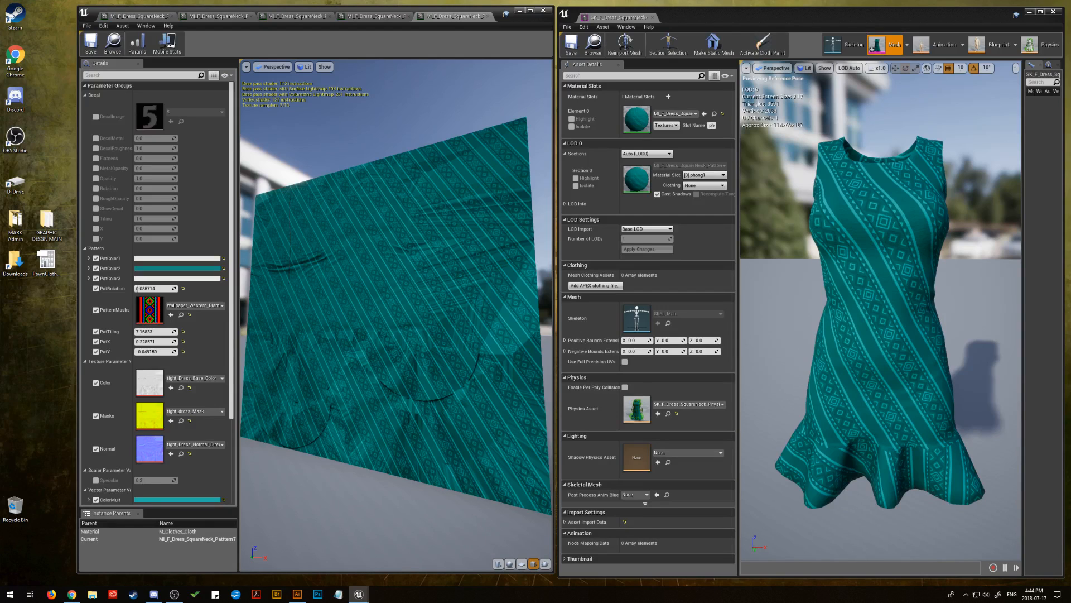
left_click_drag(874, 270, 149, 310)
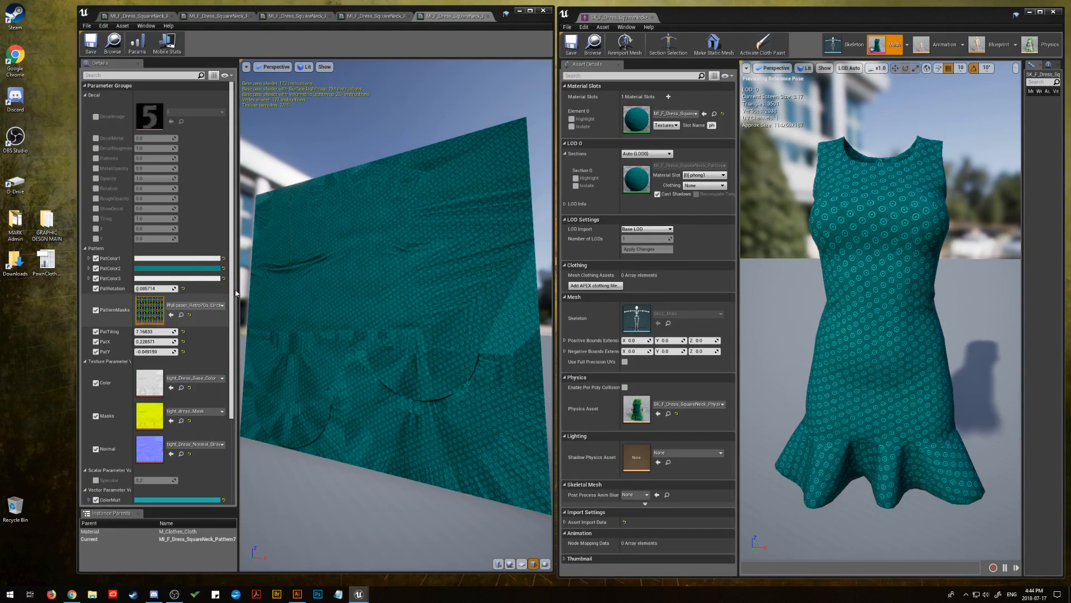
left_click(167, 500)
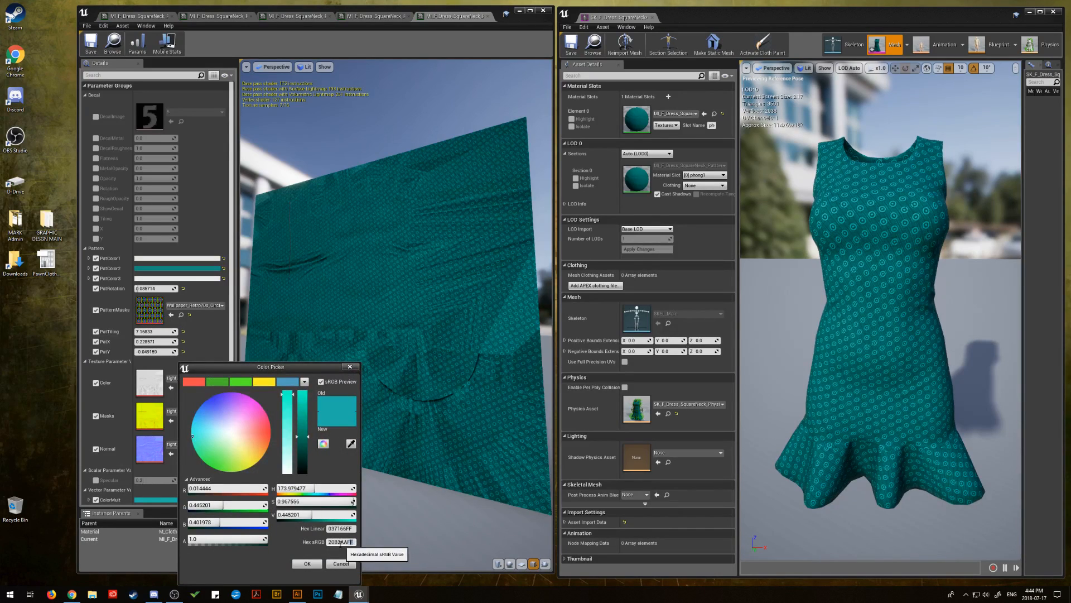
right_click(354, 541)
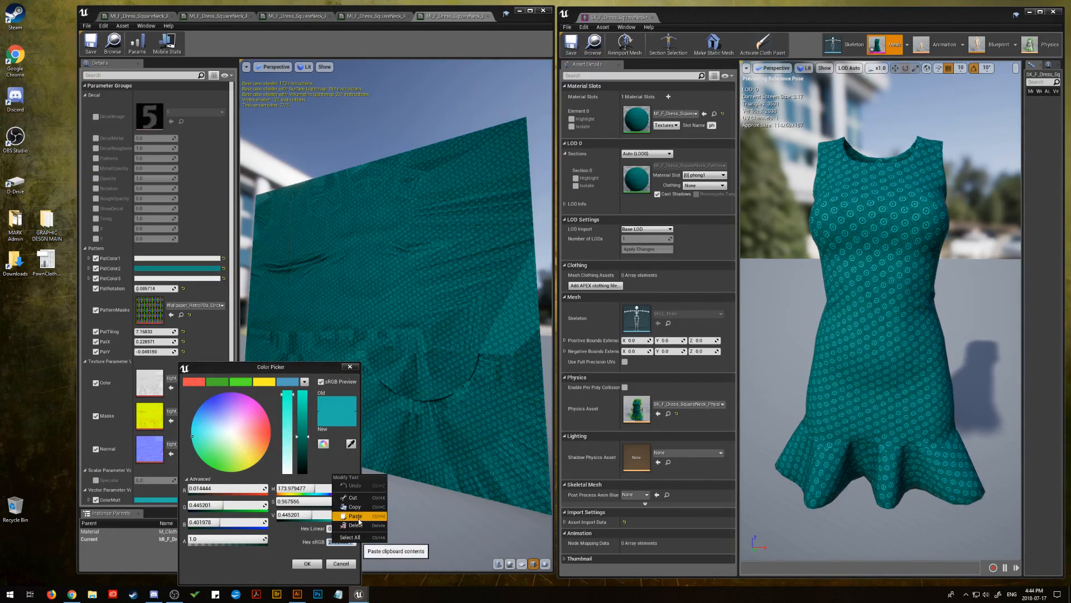
left_click(355, 515)
left_click(307, 564)
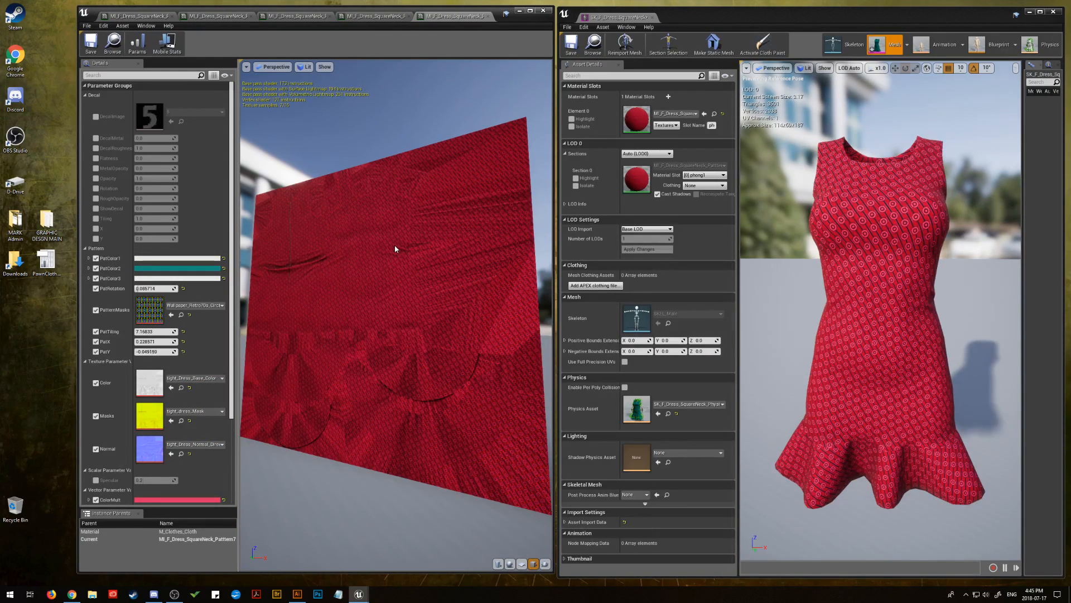
Collapse the Decal parameter group and lower PatTiling to enlarge the retro circles on the red dress
left_click(85, 94)
mouse_move(155, 188)
left_mouse_down()
mouse_move(178, 188)
mouse_move(127, 188)
mouse_move(221, 188)
mouse_move(159, 188)
left_mouse_up()
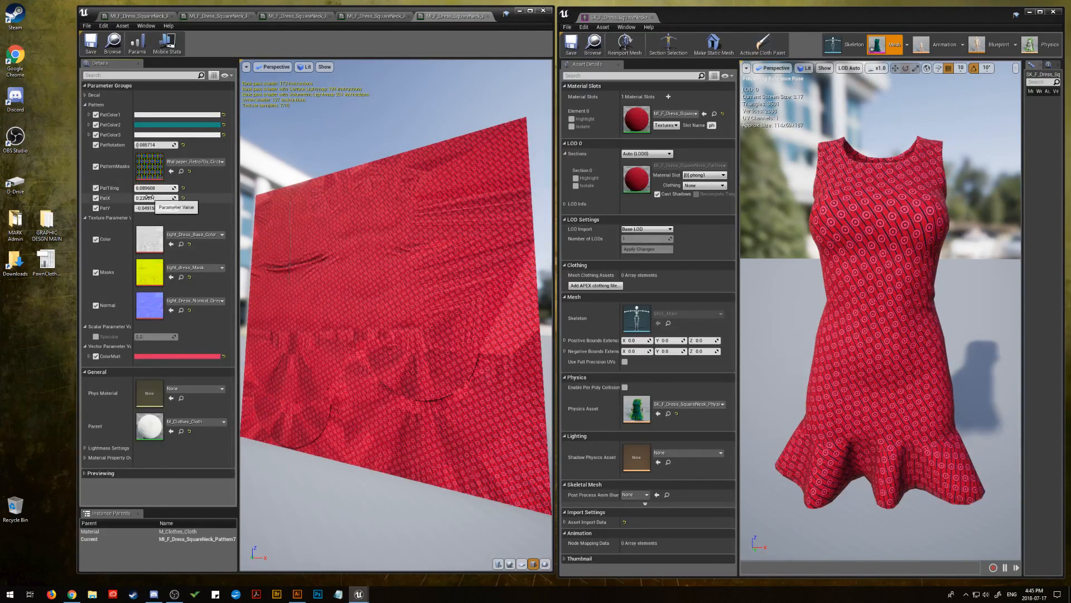
Lower PatTiling to about 4.66, then try the Retro70s diamond and large square wallpapers as the PatternMasks texture
left_click_drag(151, 188, 131, 188)
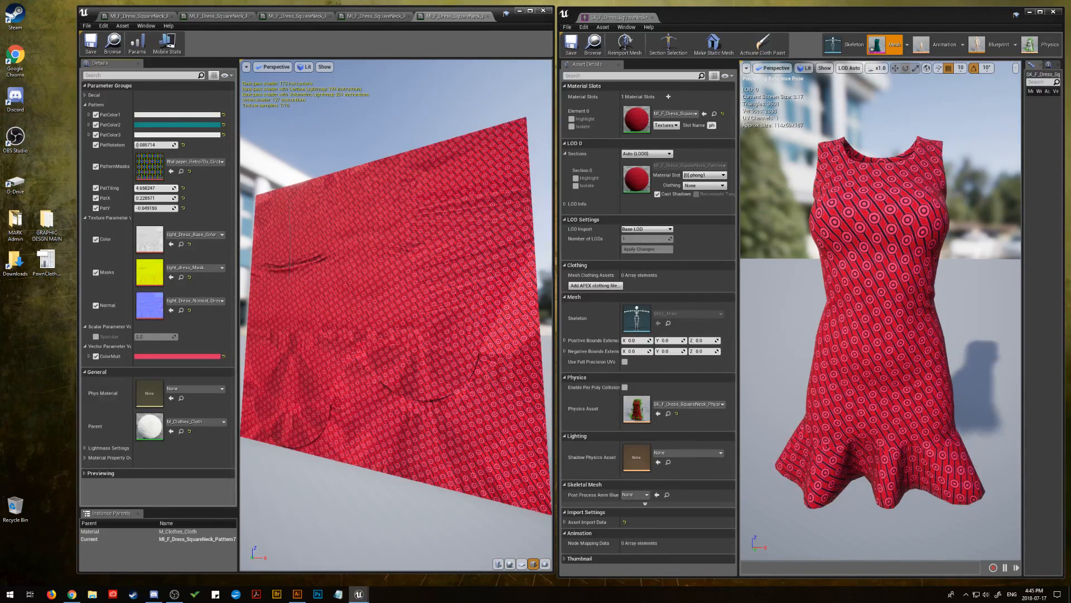
left_click_drag(313, 284, 151, 171)
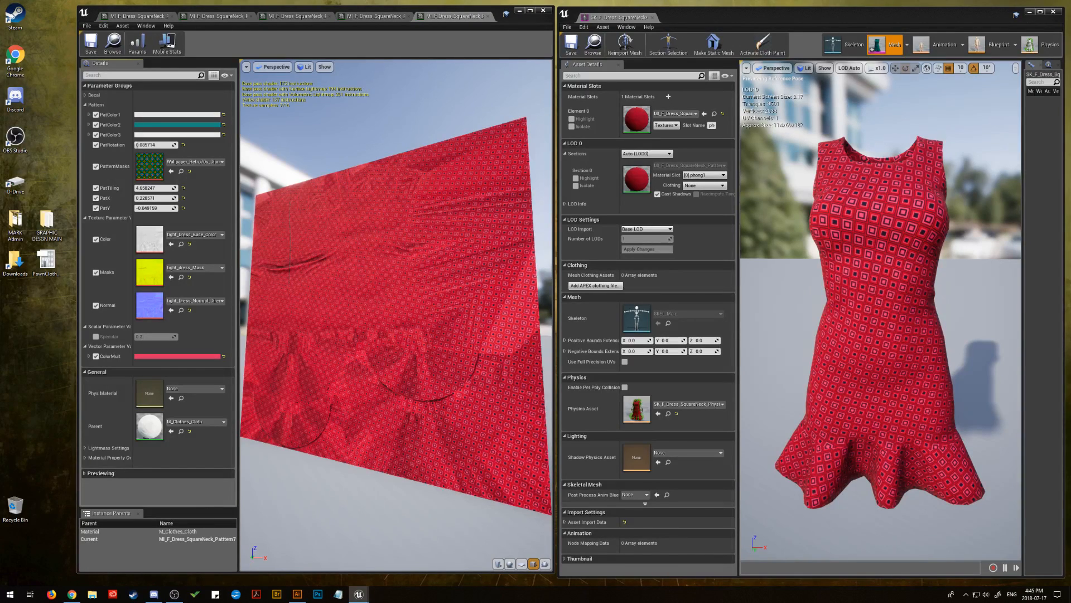
left_click_drag(1070, 312, 148, 171)
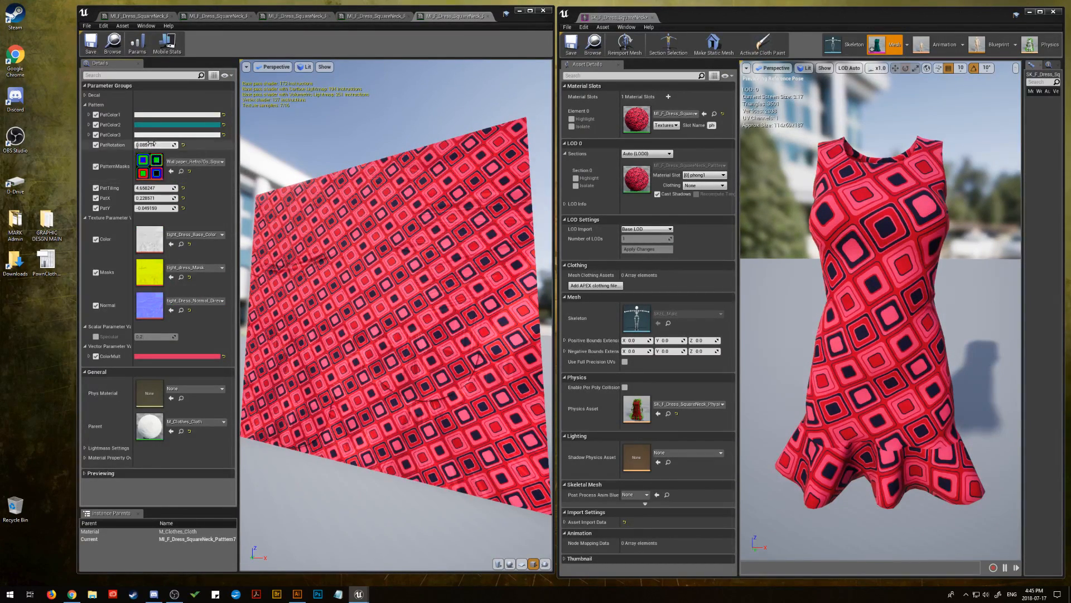
Try different rotations of the Retro70s square pattern, resetting PatRotation to 0 and then raising it to about 0.62
left_click(151, 144)
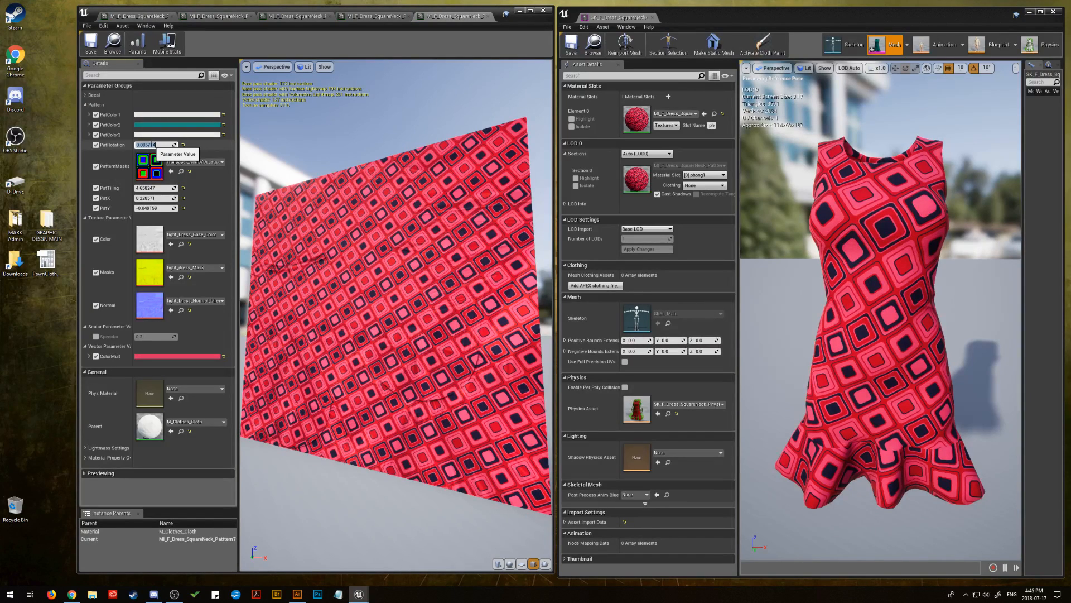
type("0")
key("Return")
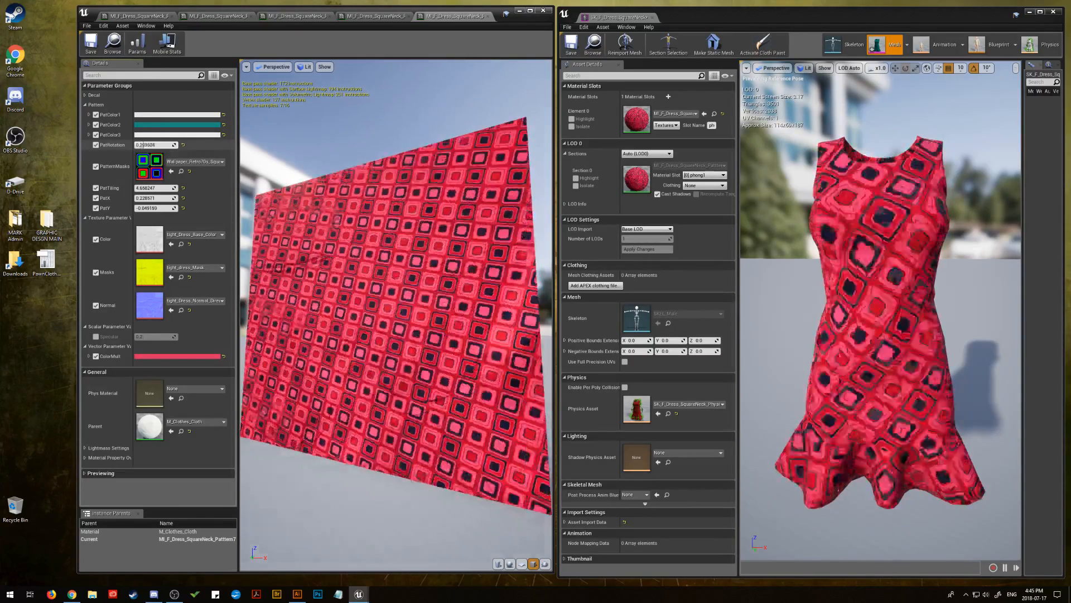
left_click_drag(138, 145, 162, 145)
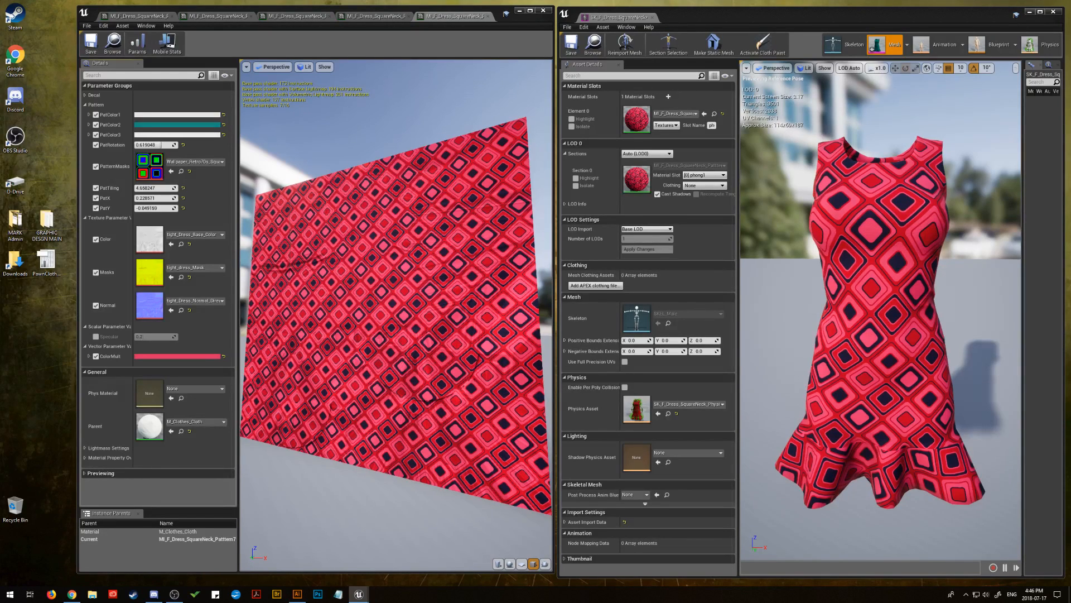
Try a smaller Retro70s square wallpaper as PatternMasks, then replace it with the Western native wallpaper mask
left_click_drag(442, 311, 153, 172)
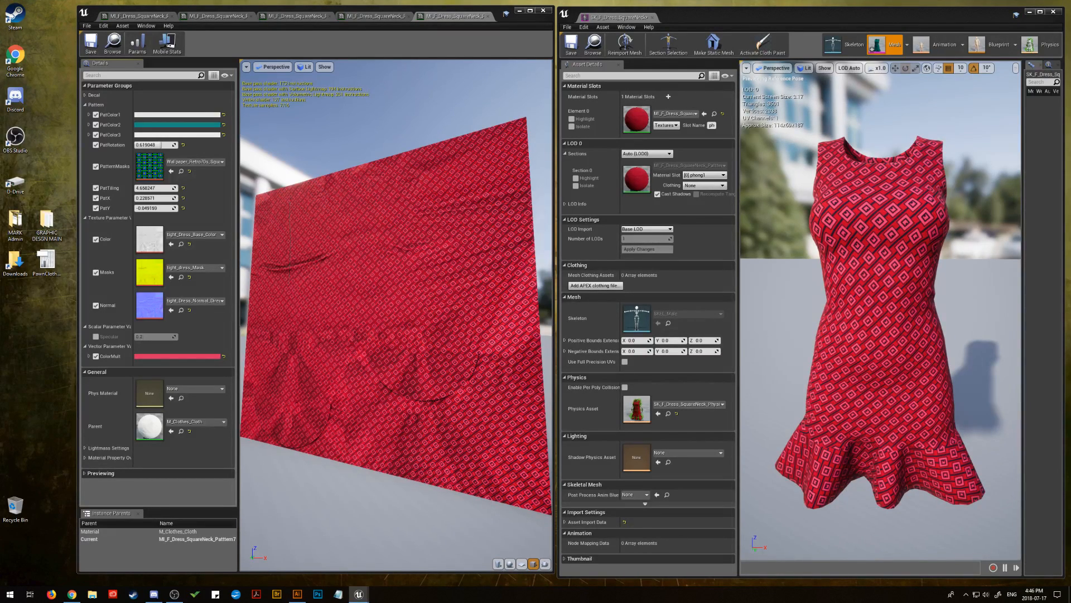
left_click_drag(1060, 357, 153, 169)
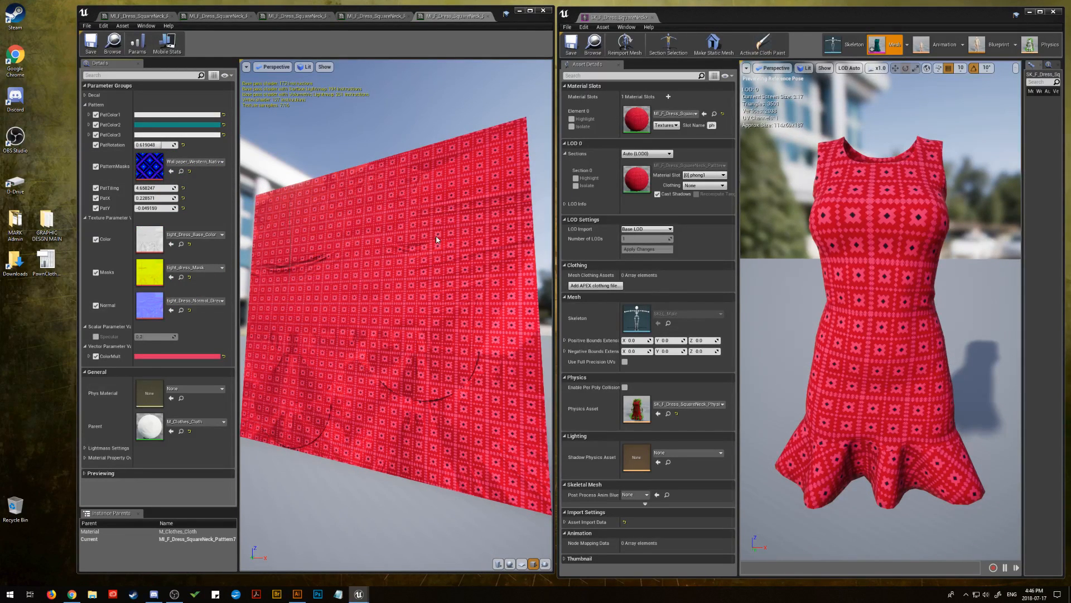
left_click(167, 124)
left_click(255, 144)
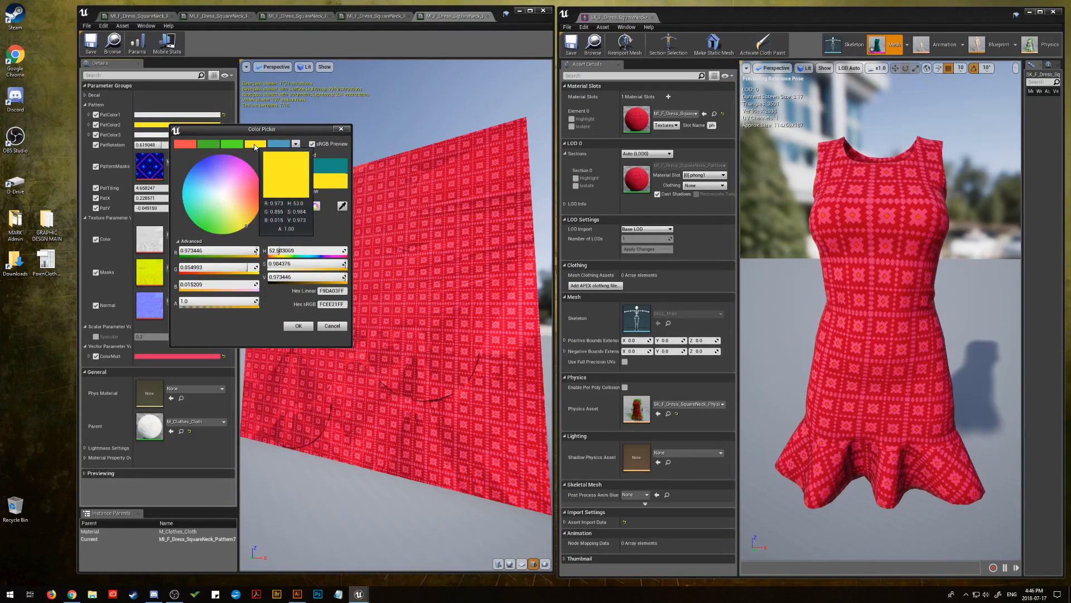
left_click(185, 146)
left_click(255, 144)
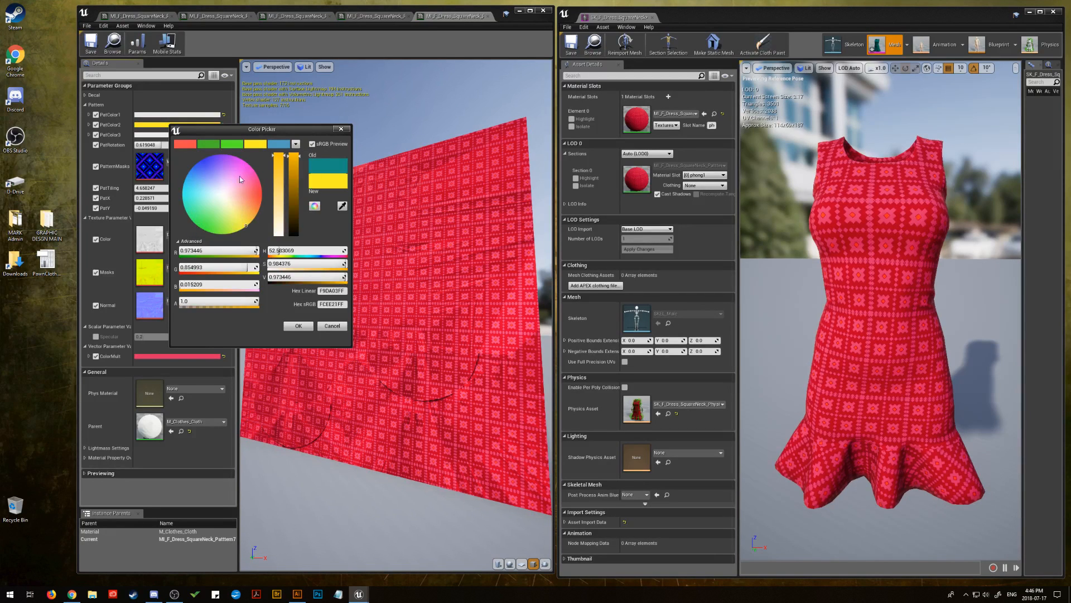
mouse_move(236, 199)
left_mouse_down()
mouse_move(181, 192)
mouse_move(229, 213)
left_mouse_up()
left_click(332, 326)
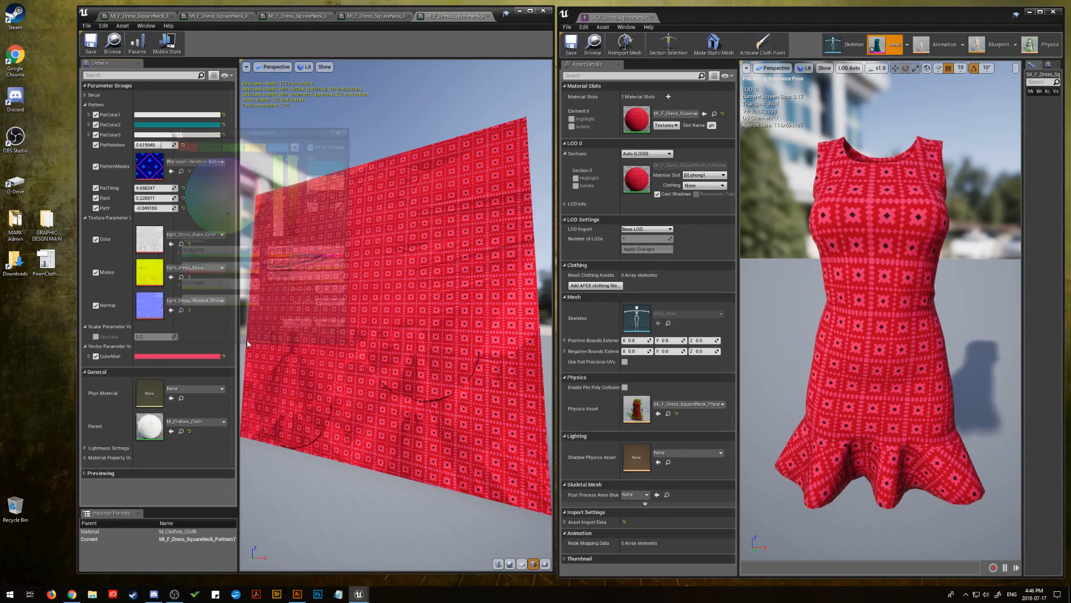
Recolour PatColor2 to pinkish red by reusing ColorMult's hex sRGB value DE3163FF
left_click(188, 359)
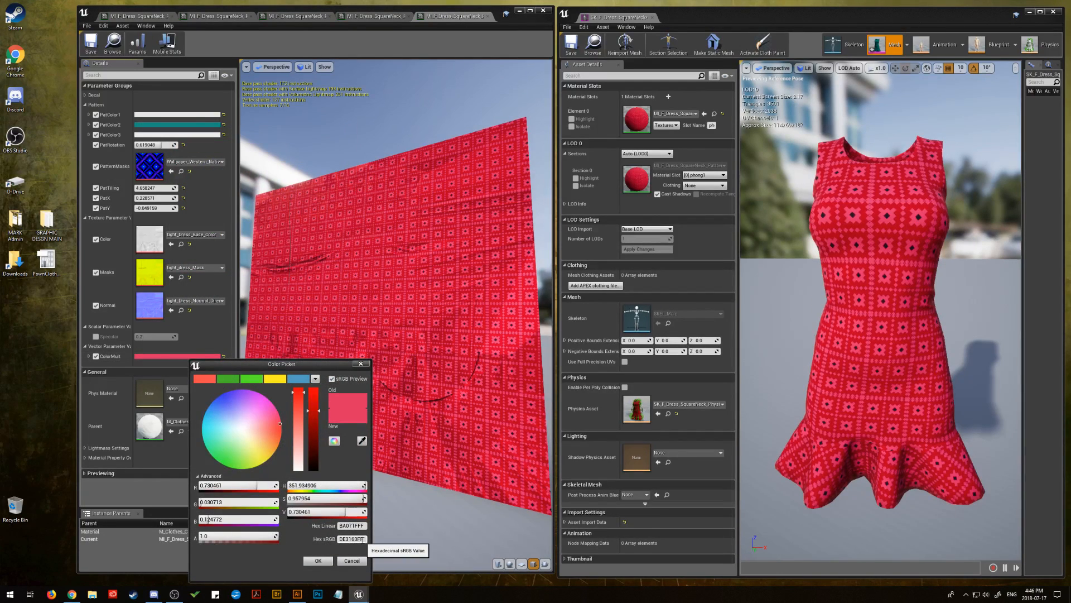
right_click(348, 539)
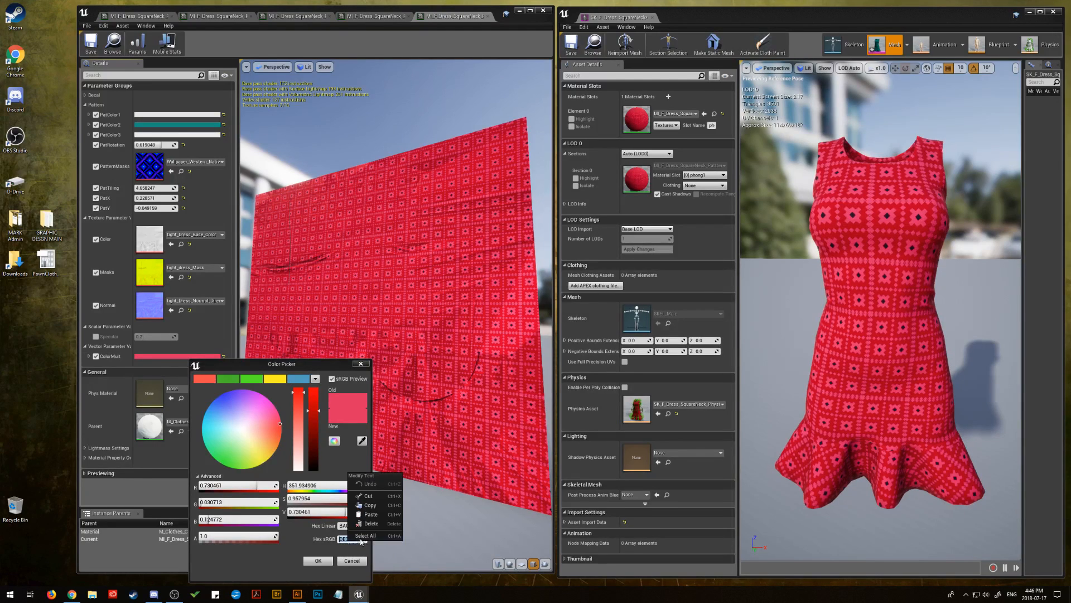
left_click(371, 514)
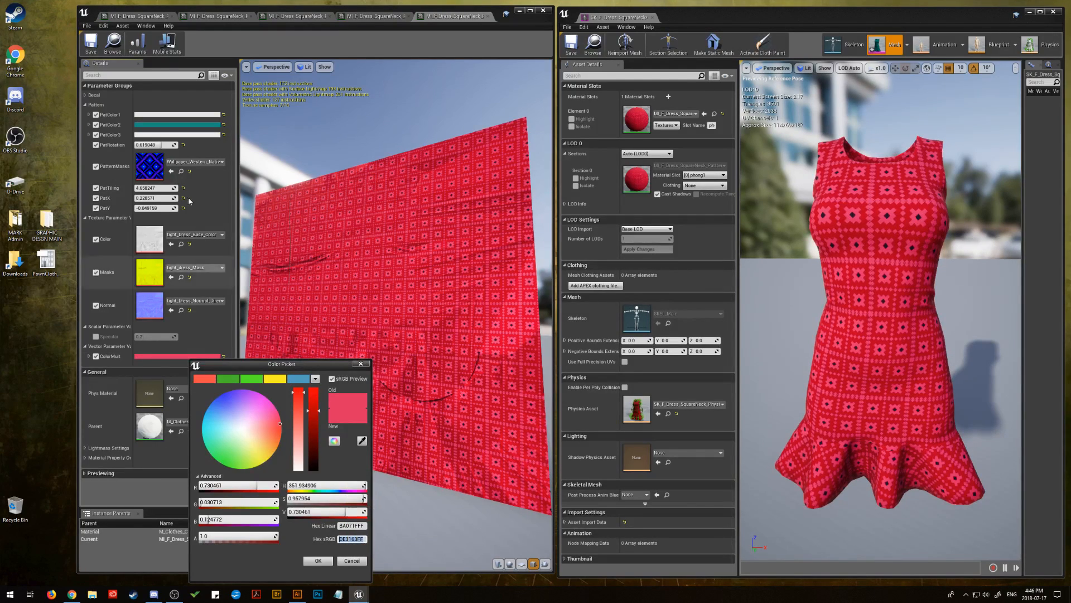
left_click(167, 125)
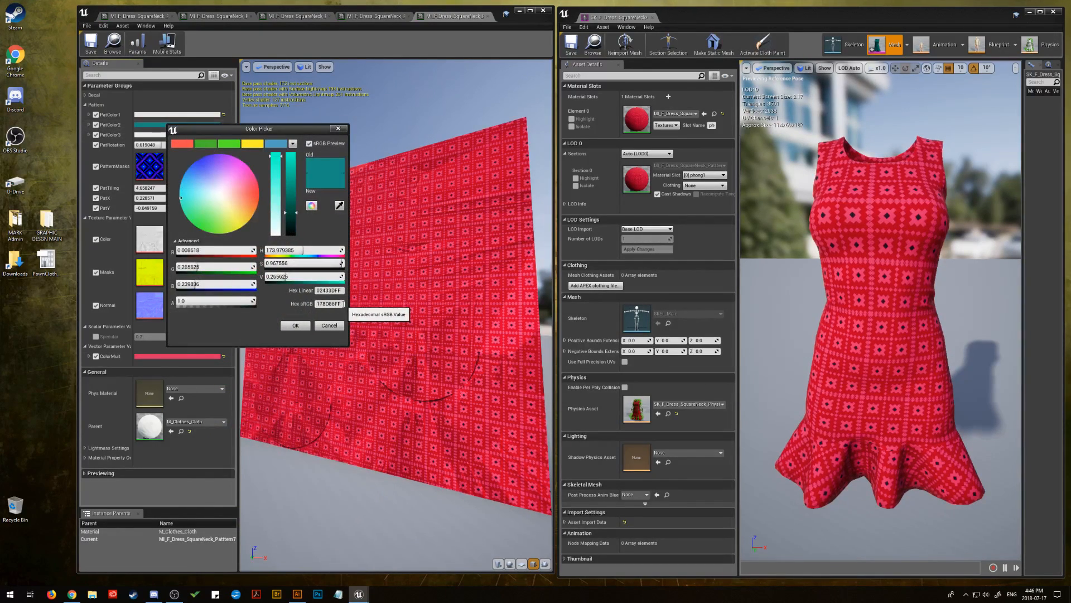
right_click(328, 305)
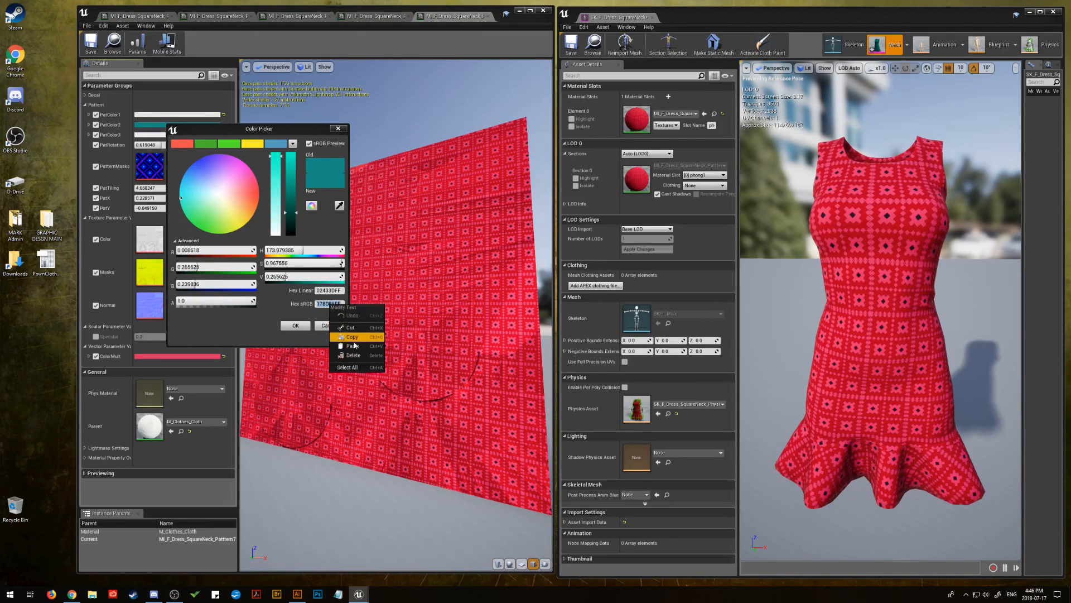
left_click(355, 346)
left_click(295, 326)
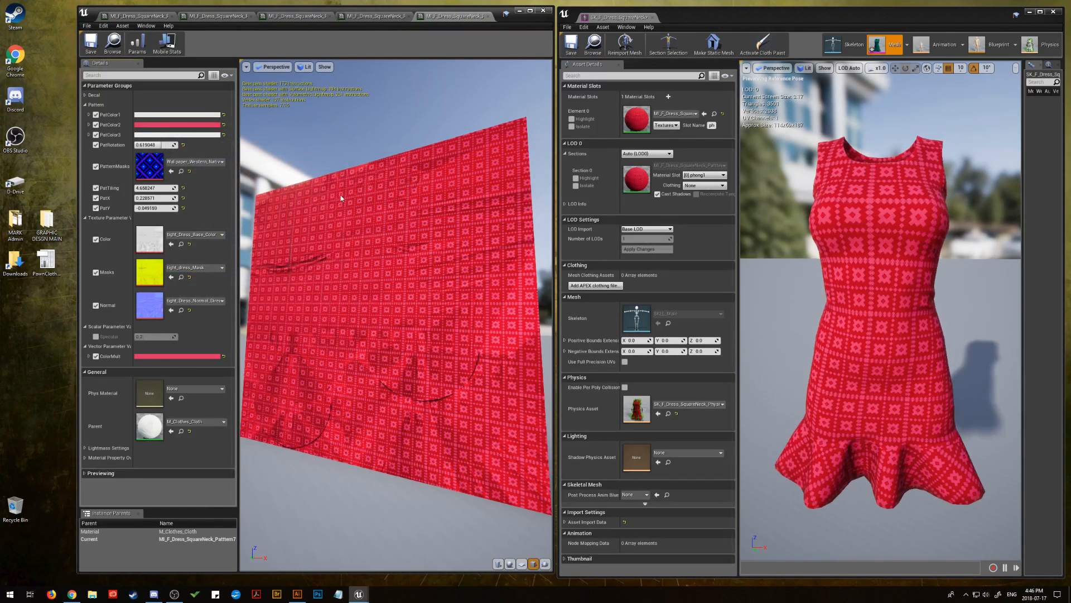
Set PatRotation to 0 and shift the Western native pattern horizontally with PatX at about 0.12
left_click(152, 145)
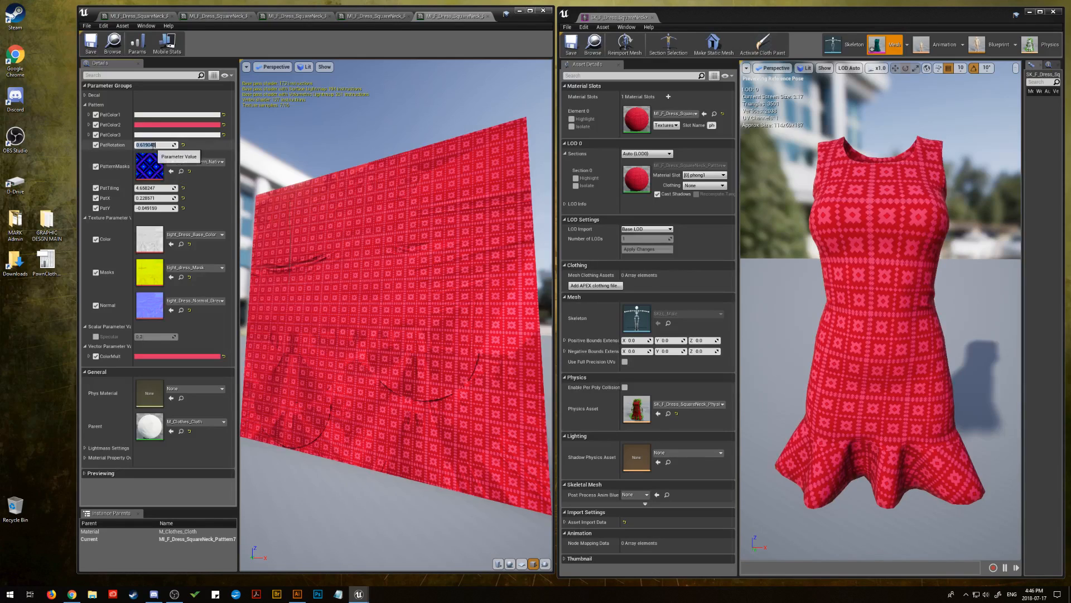
type("0")
key("Return")
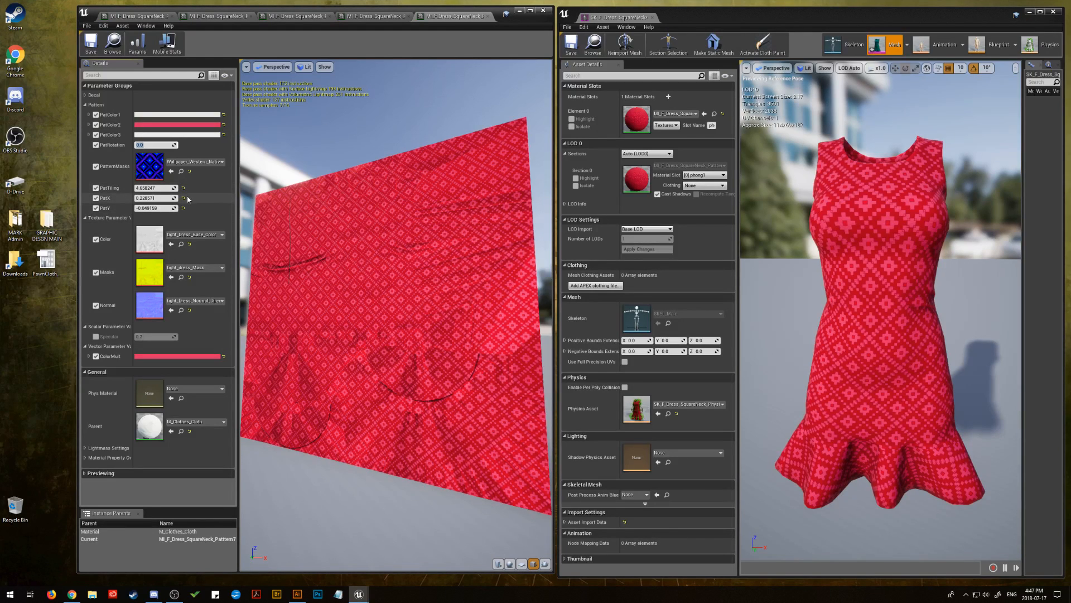
left_click_drag(147, 198, 137, 198)
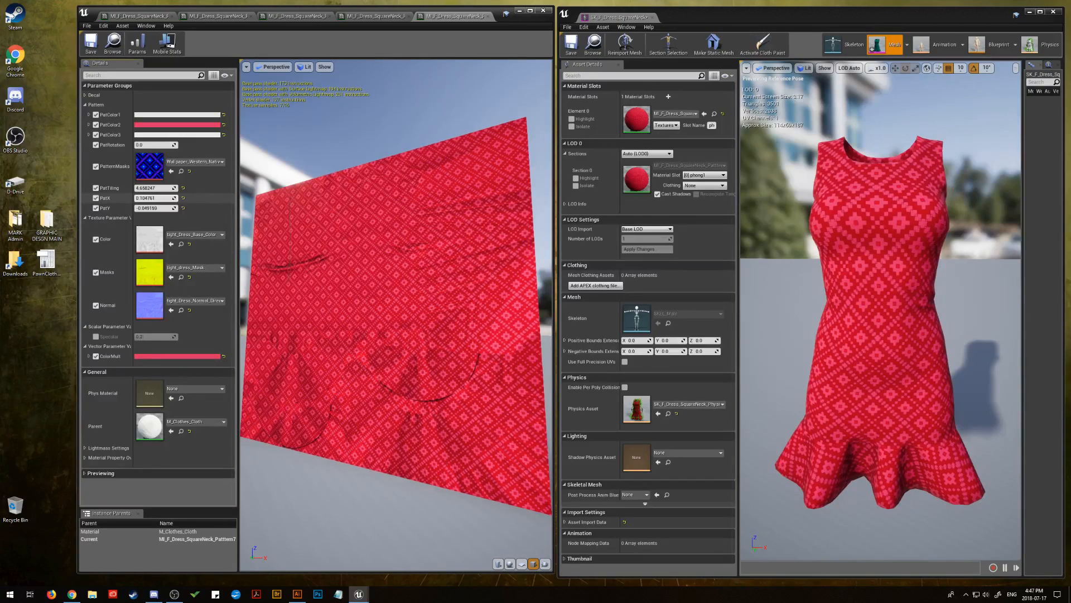
left_click_drag(146, 199, 162, 199)
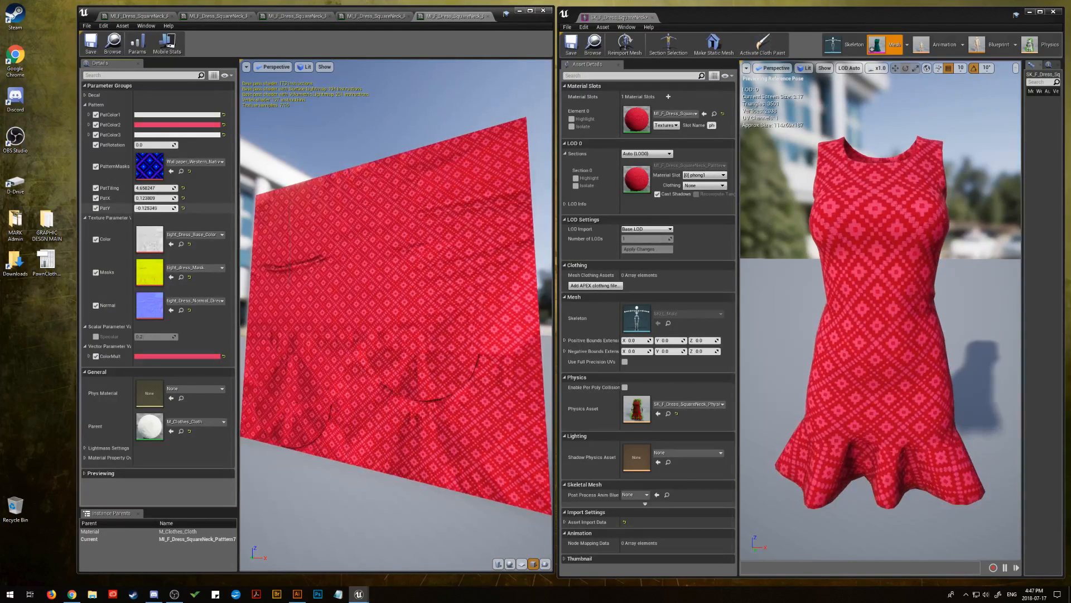
Enlarge and reposition the Western native pattern with PatTiling at about 4.14 and PatY at about -0.42
left_click_drag(151, 208, 163, 208)
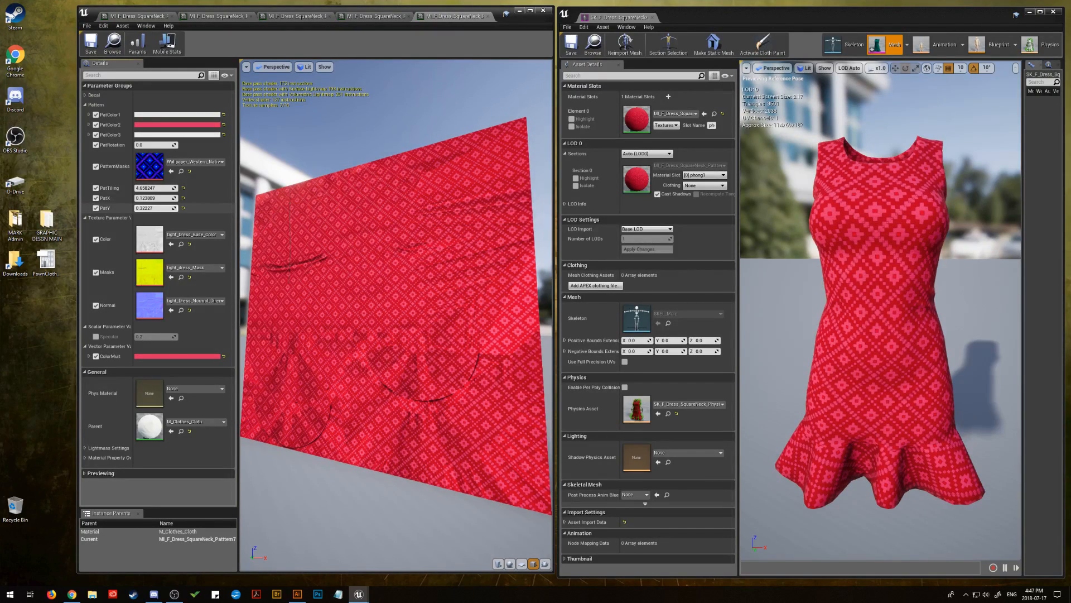
left_click_drag(152, 188, 140, 188)
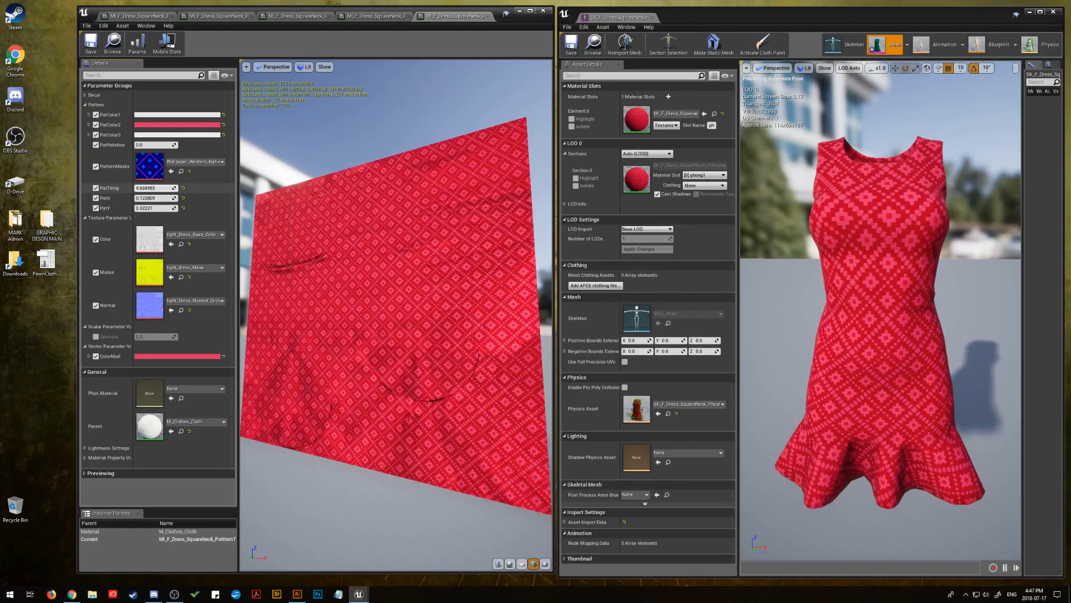
left_click_drag(152, 189, 155, 189)
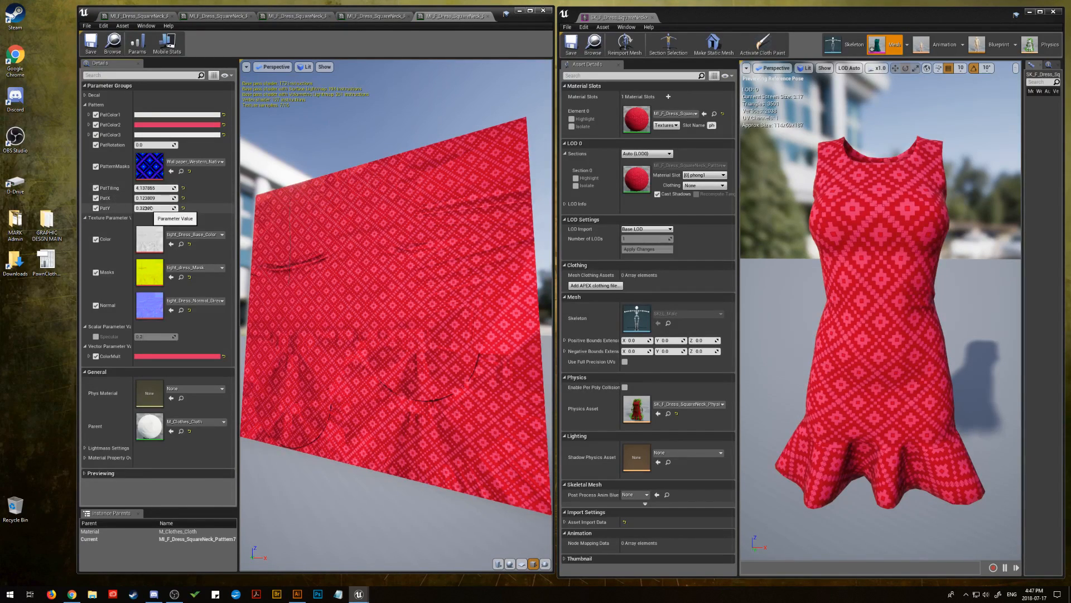
left_click_drag(152, 206, 133, 206)
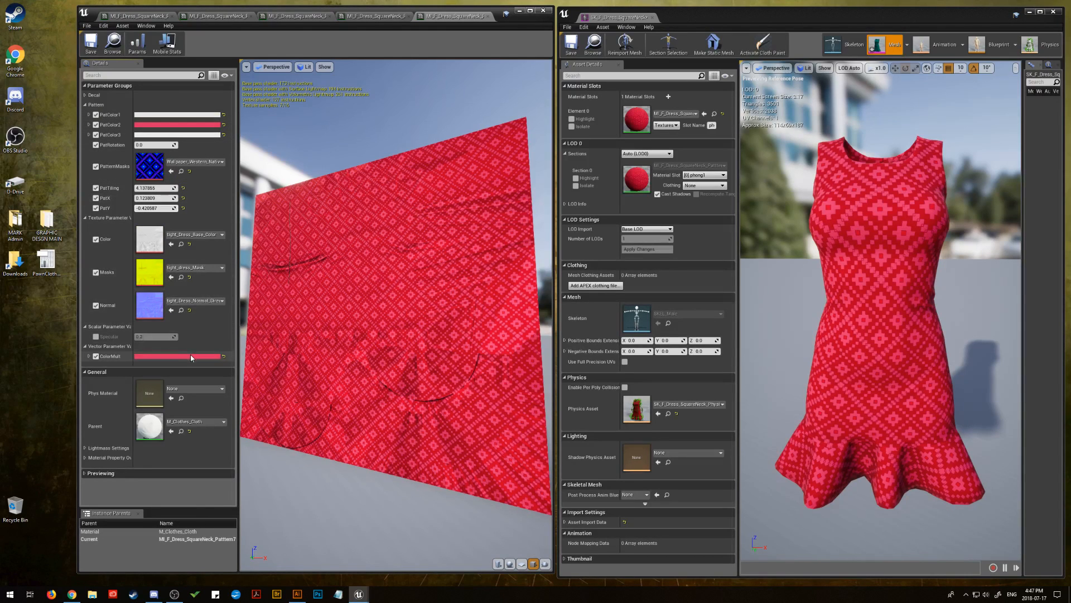
left_click(179, 114)
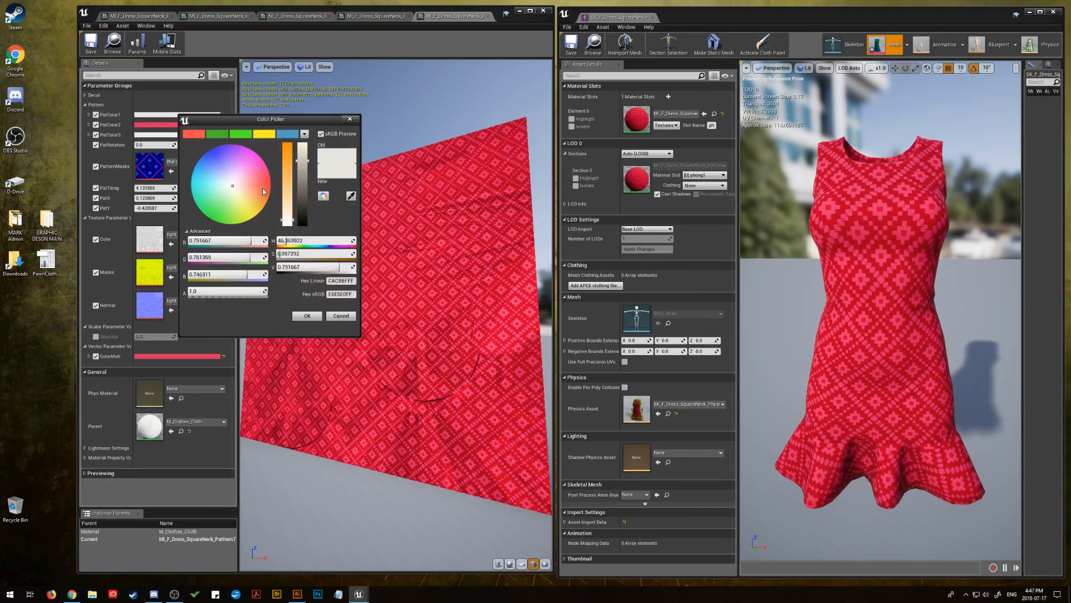
left_click_drag(233, 188, 209, 211)
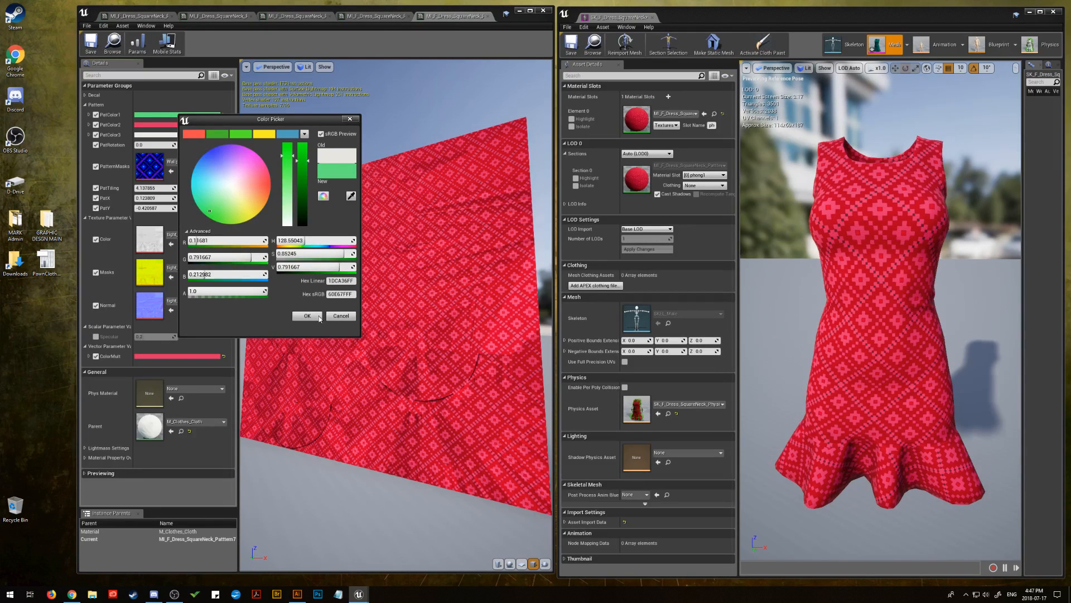
left_click(341, 316)
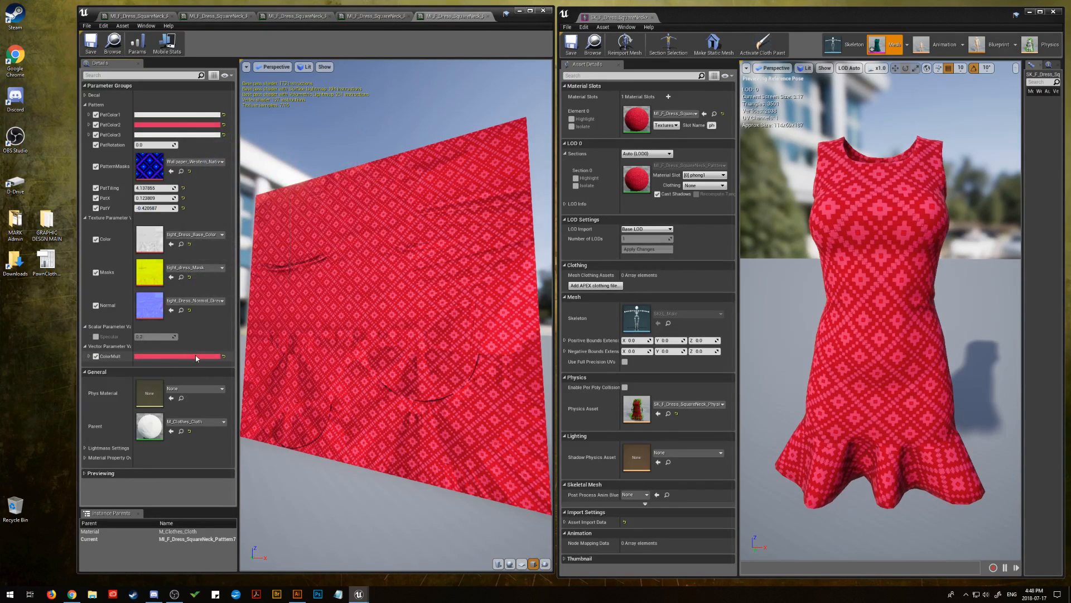
Copy ColorMult's hex sRGB value DE3163FF and apply it to PatColor1
left_click(195, 355)
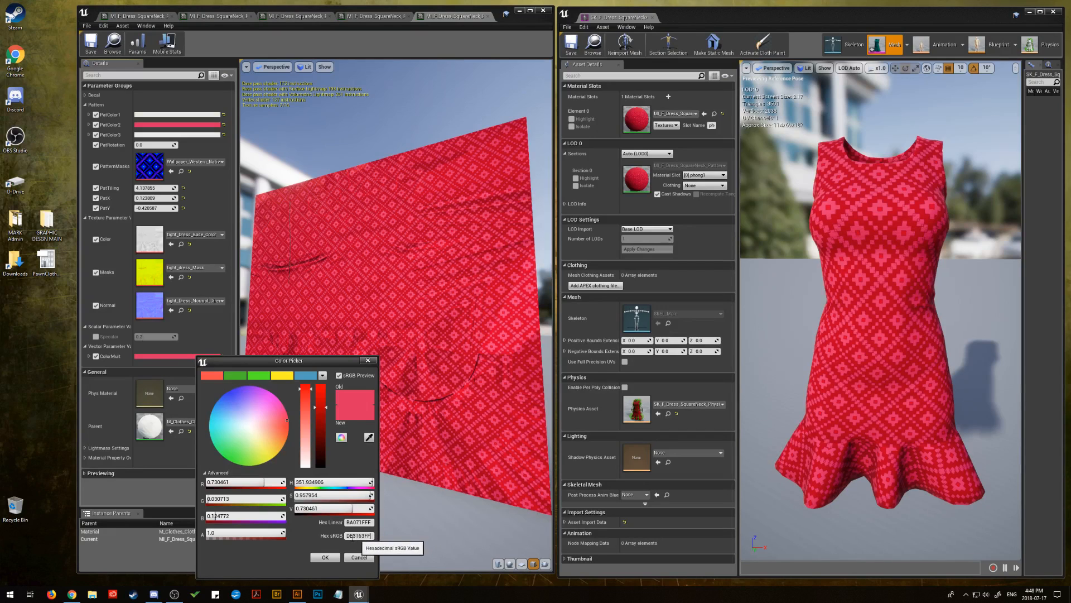
left_click(350, 535)
right_click(353, 537)
left_click(366, 501)
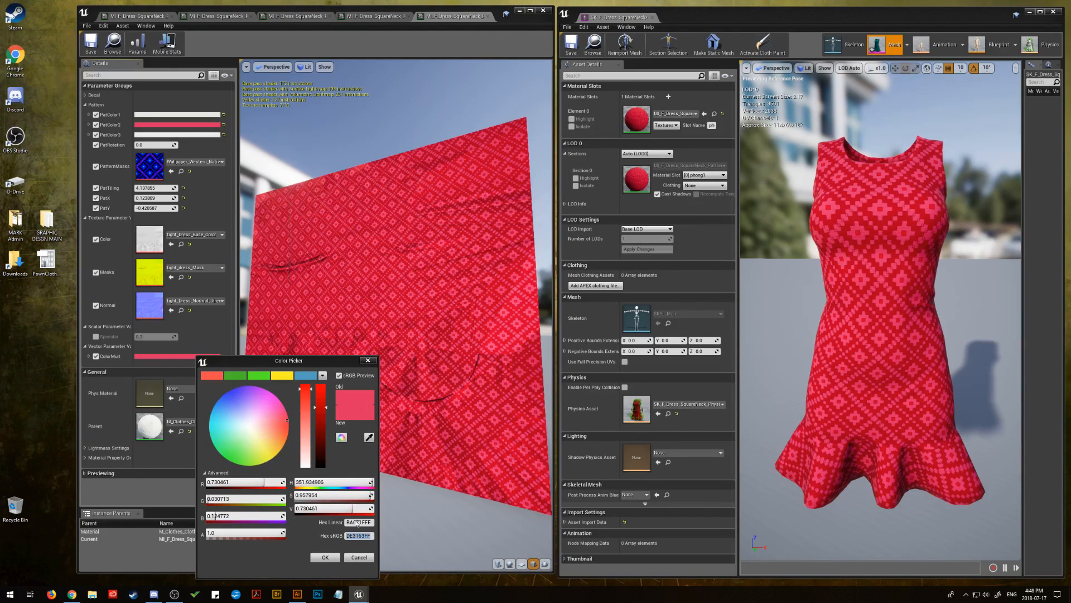
left_click(332, 558)
left_click(170, 115)
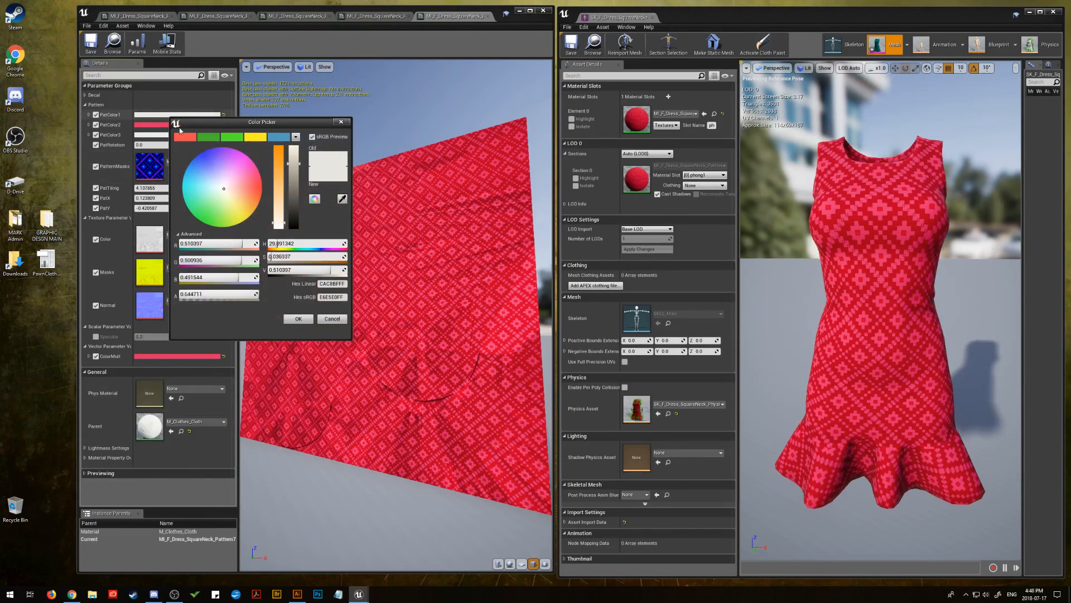
left_click(330, 298)
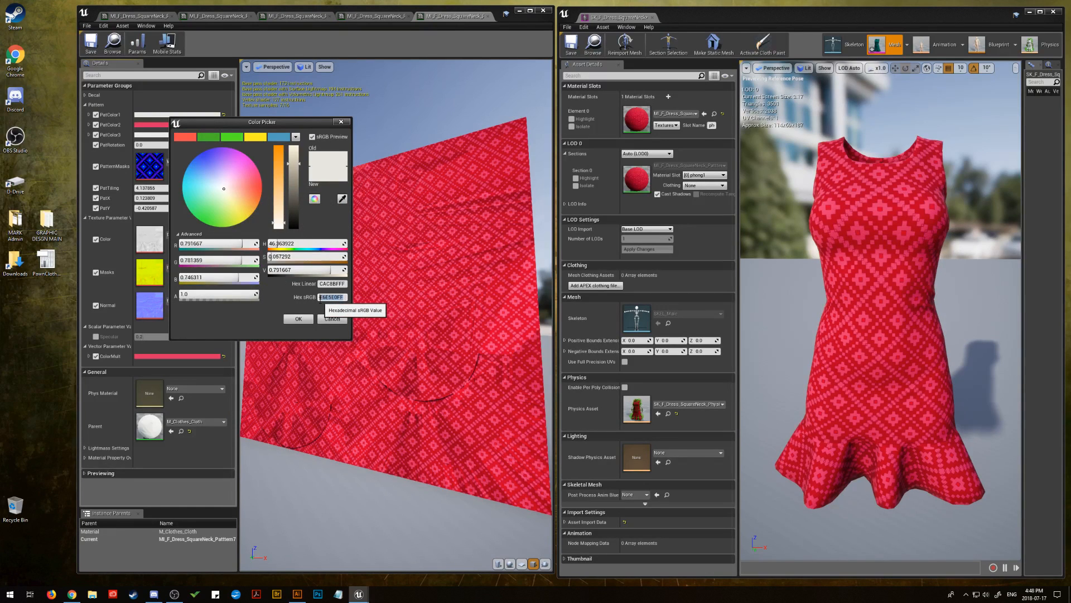
right_click(330, 297)
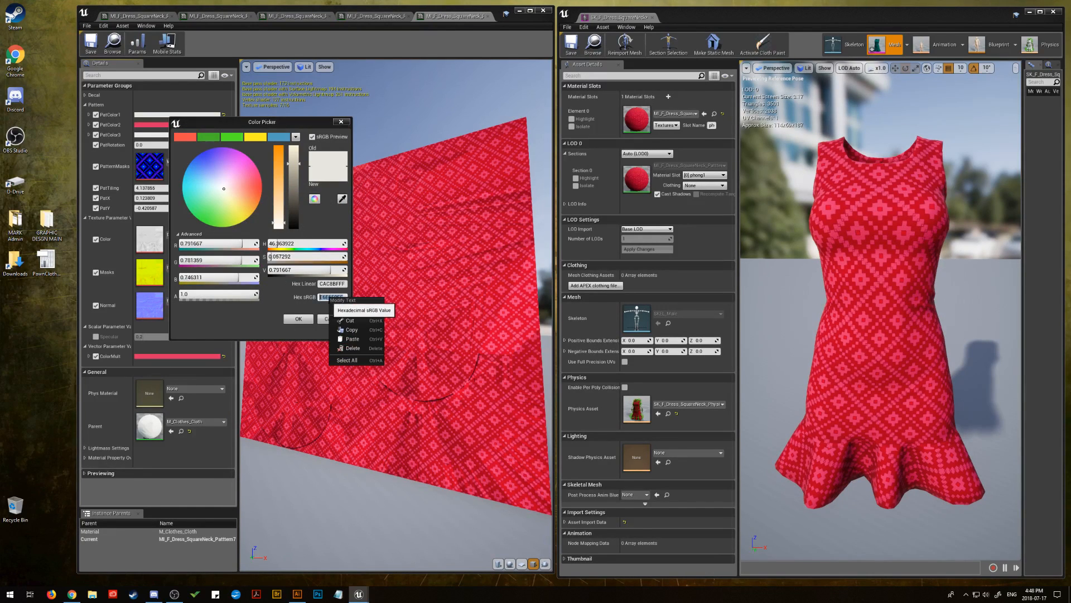
left_click(352, 339)
left_click(298, 319)
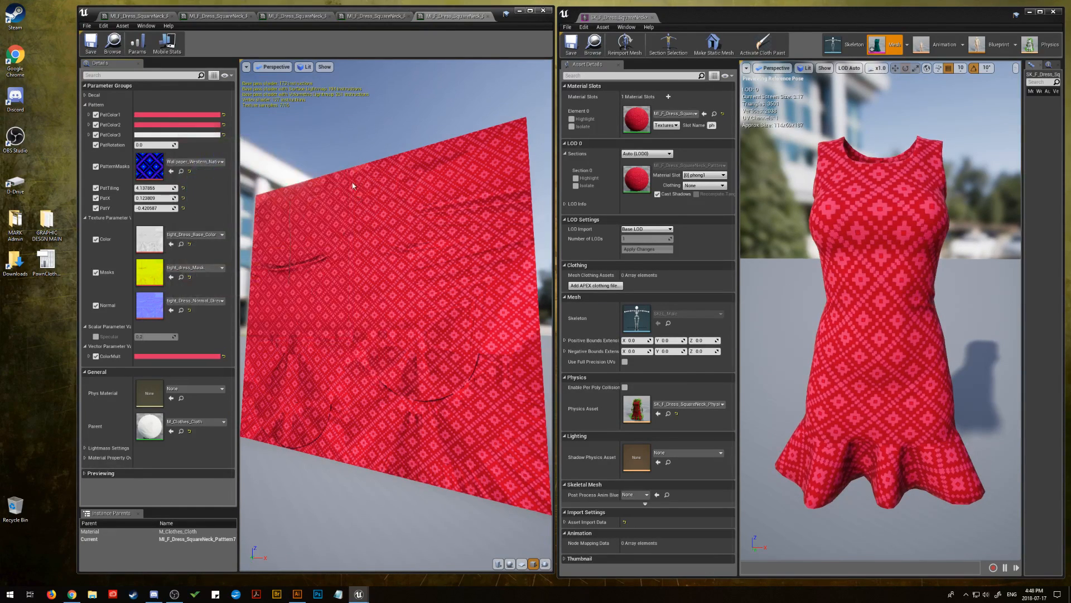
left_click(175, 116)
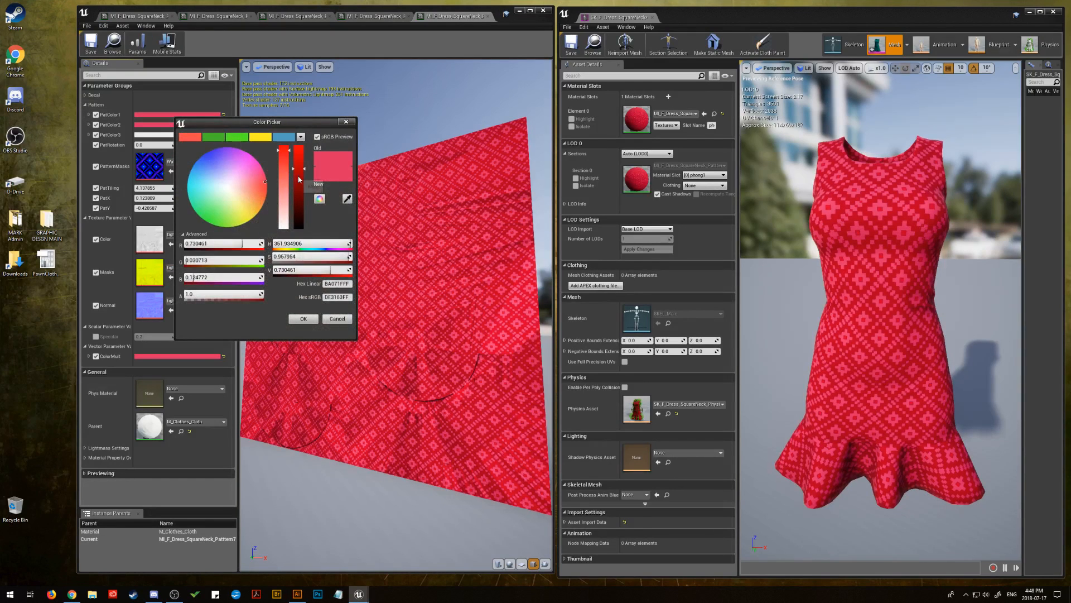
mouse_move(303, 179)
left_mouse_down()
mouse_move(304, 205)
mouse_move(305, 184)
mouse_move(313, 190)
left_mouse_up()
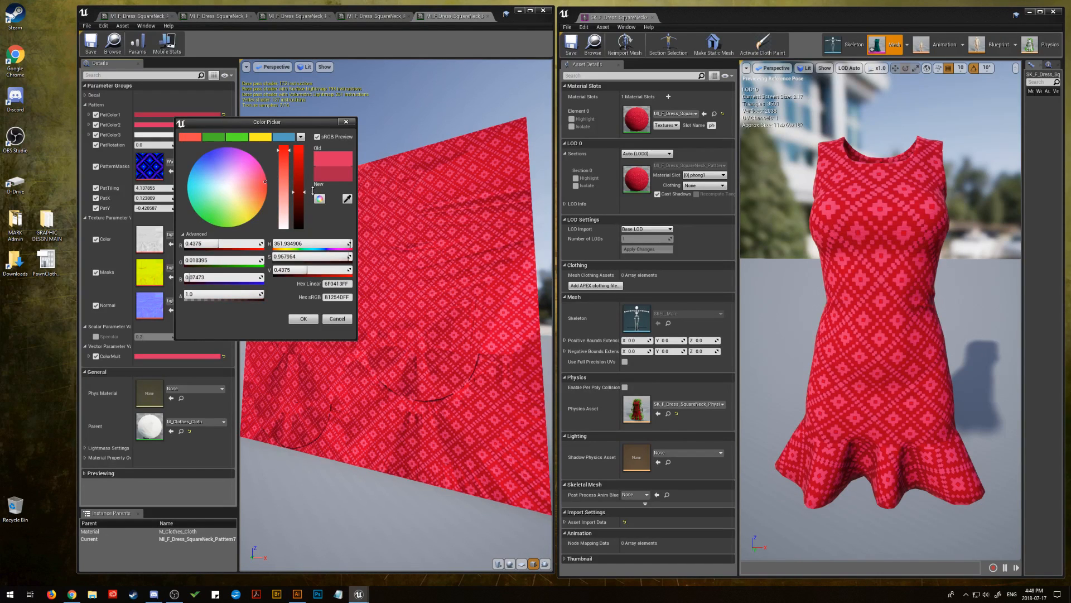
left_click(338, 319)
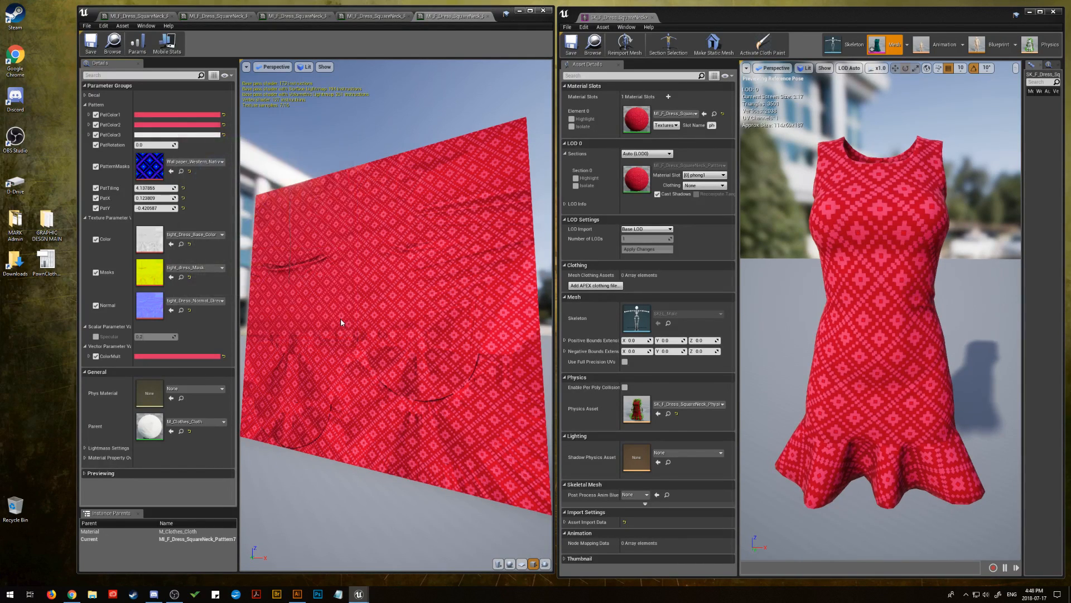
Recolour PatColor3 to a light pink with hex sRGB F6C7C7FF
left_click(177, 135)
left_click_drag(317, 182, 328, 256)
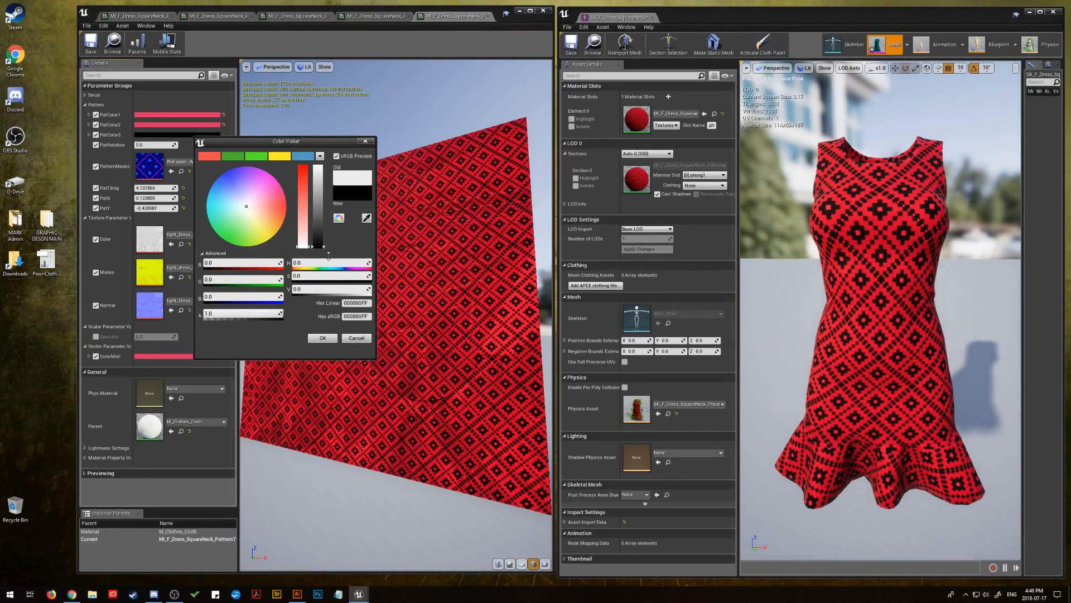
left_click_drag(325, 238, 324, 183)
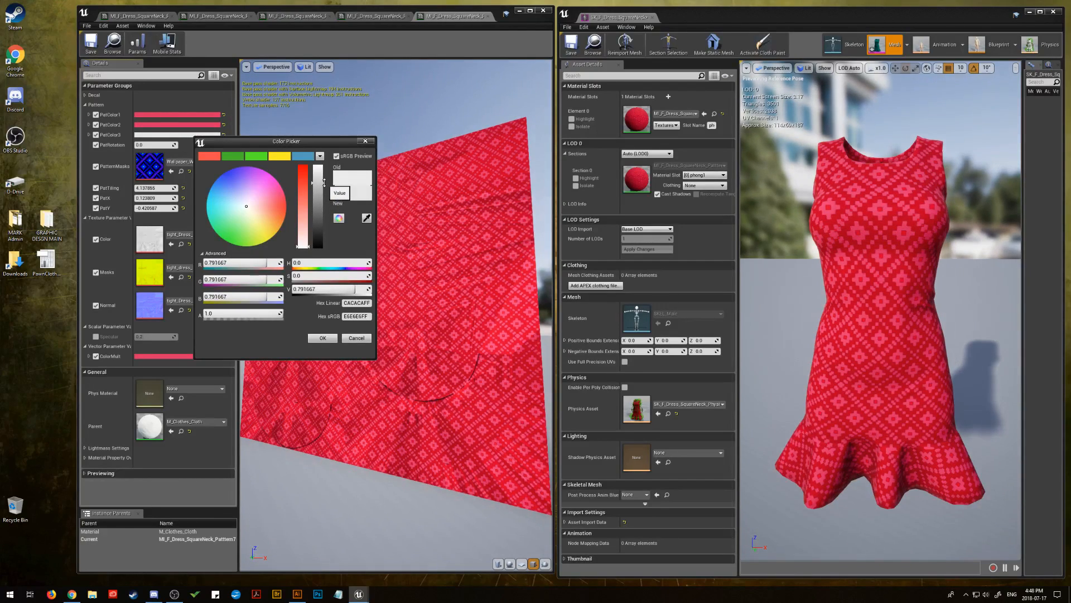
left_click_drag(300, 241, 316, 171)
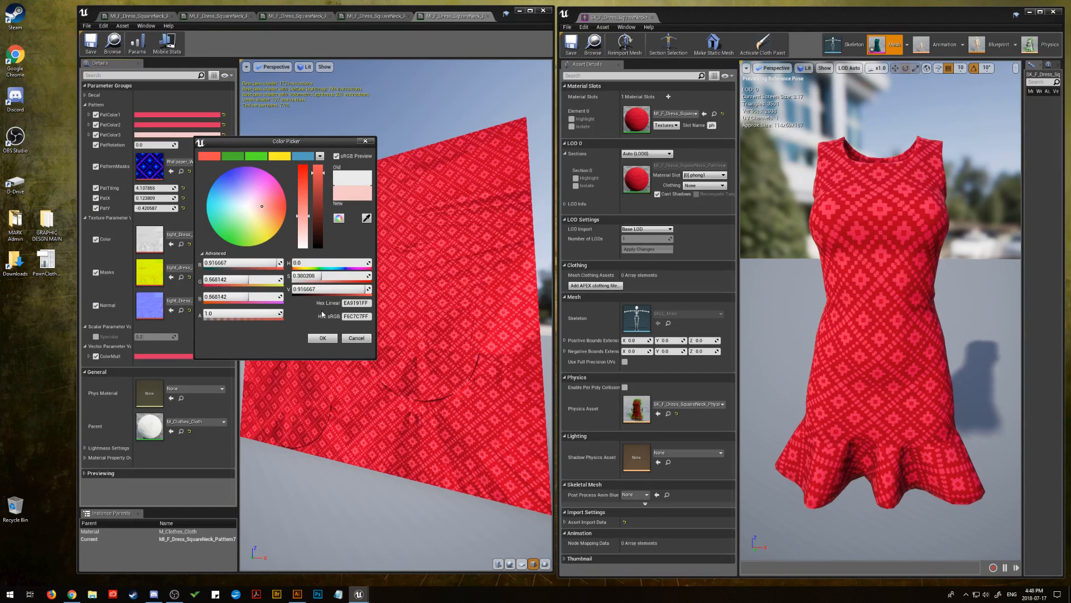
left_click(322, 339)
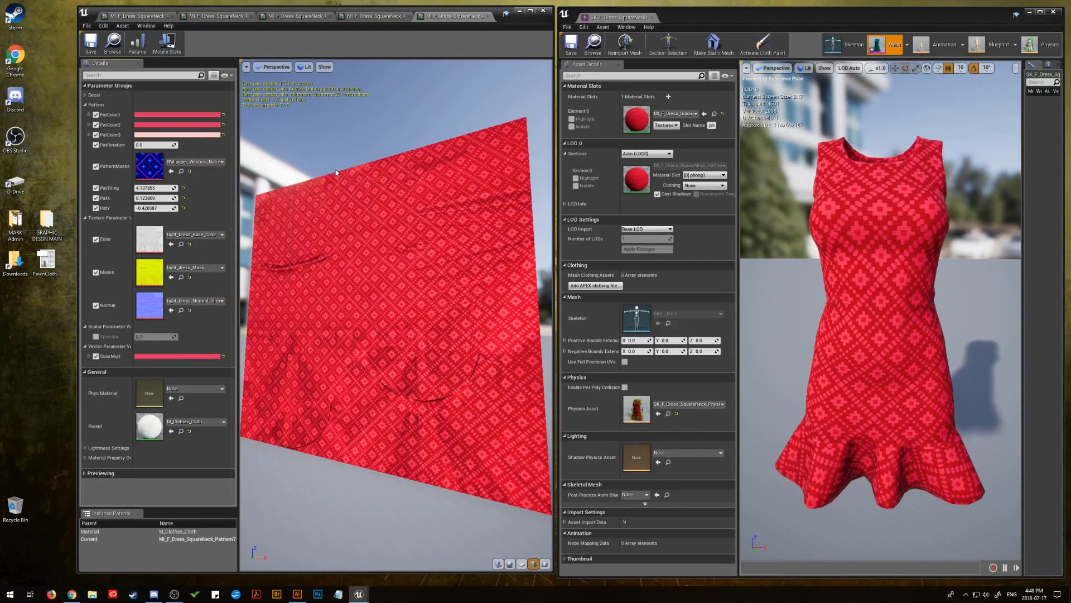
mouse_move(353, 277)
left_mouse_down()
mouse_move(355, 312)
mouse_move(353, 287)
left_mouse_up()
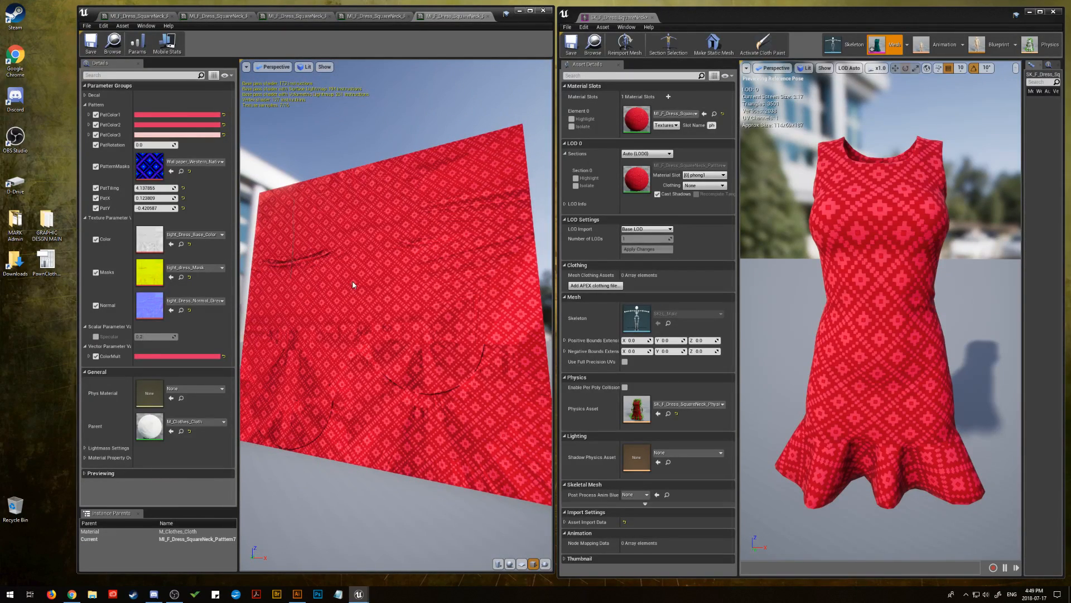
Darken PatColor2 by lowering its colour value to about 0.57
left_click(96, 125)
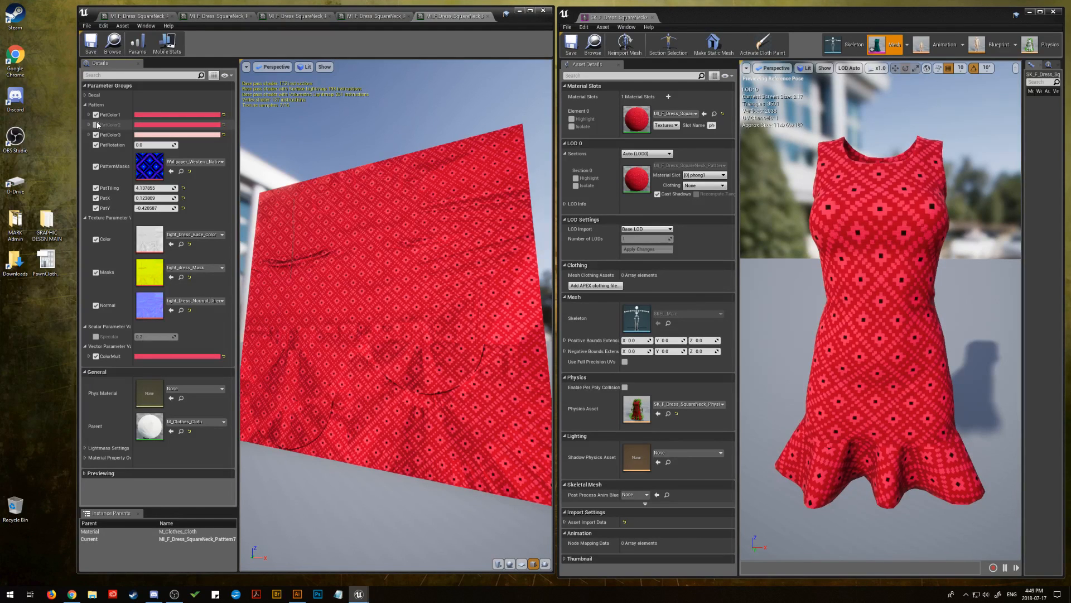
left_click(96, 124)
left_click(147, 125)
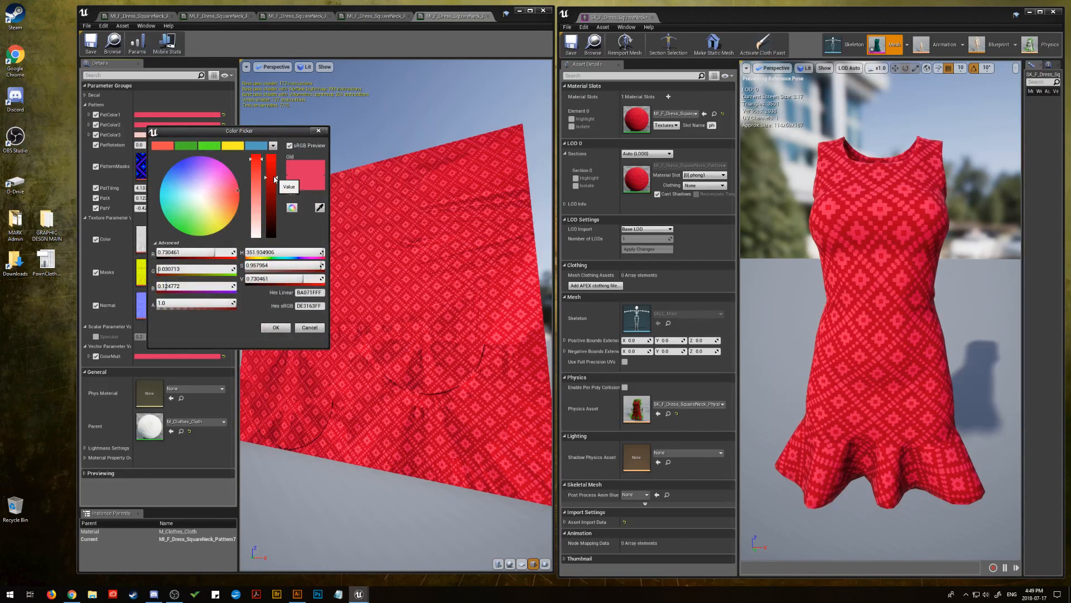
mouse_move(275, 178)
left_mouse_down()
mouse_move(272, 194)
mouse_move(271, 170)
mouse_move(271, 190)
left_mouse_up()
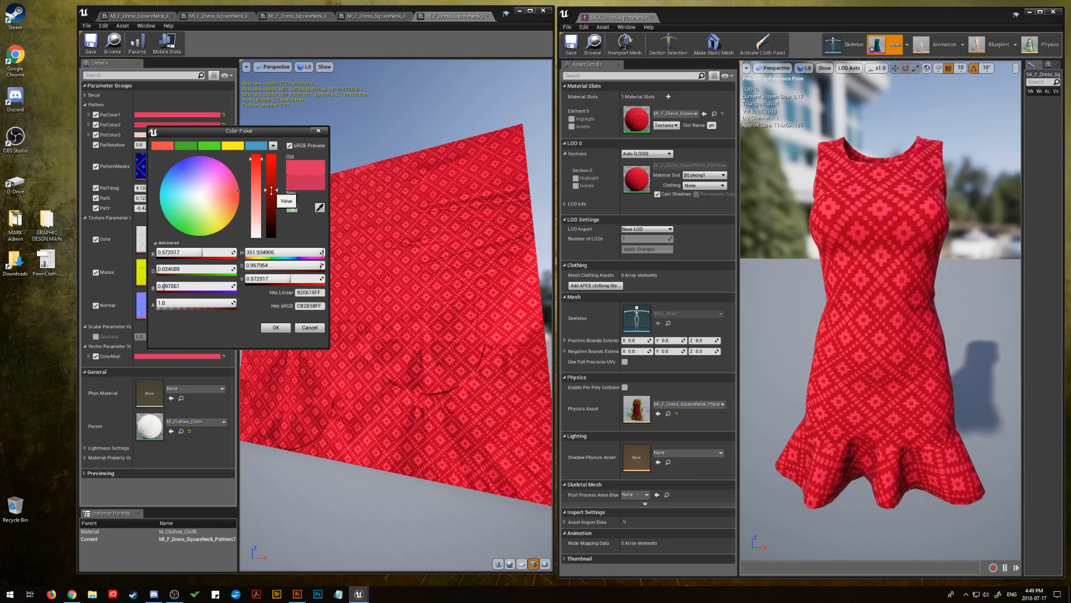
left_click(276, 327)
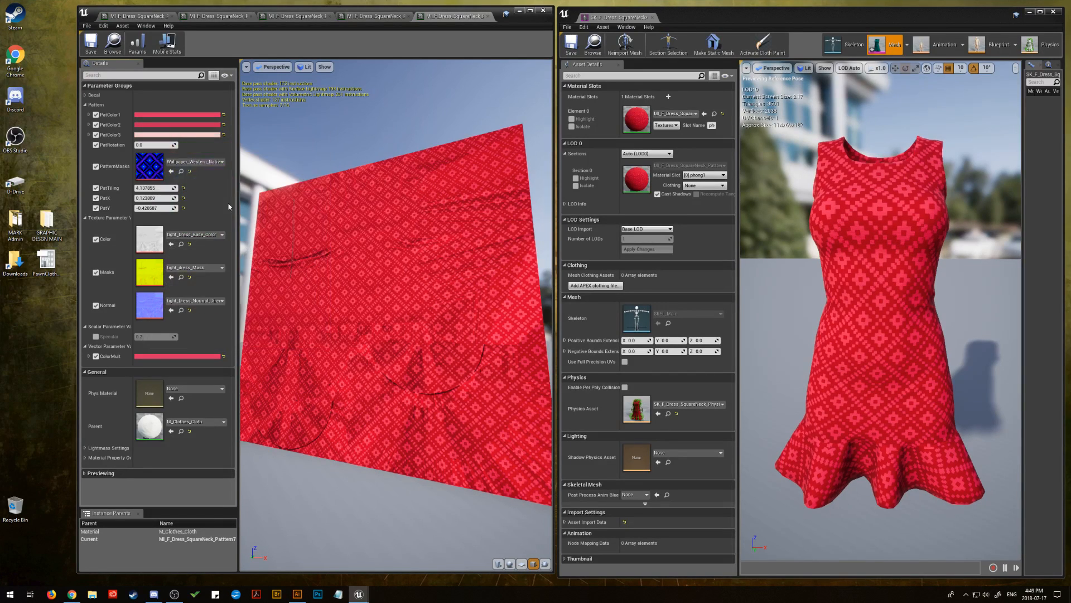
Darken PatColor1 to a colour value of 0.5625 and save the Pattern7 material instance
left_click(184, 117)
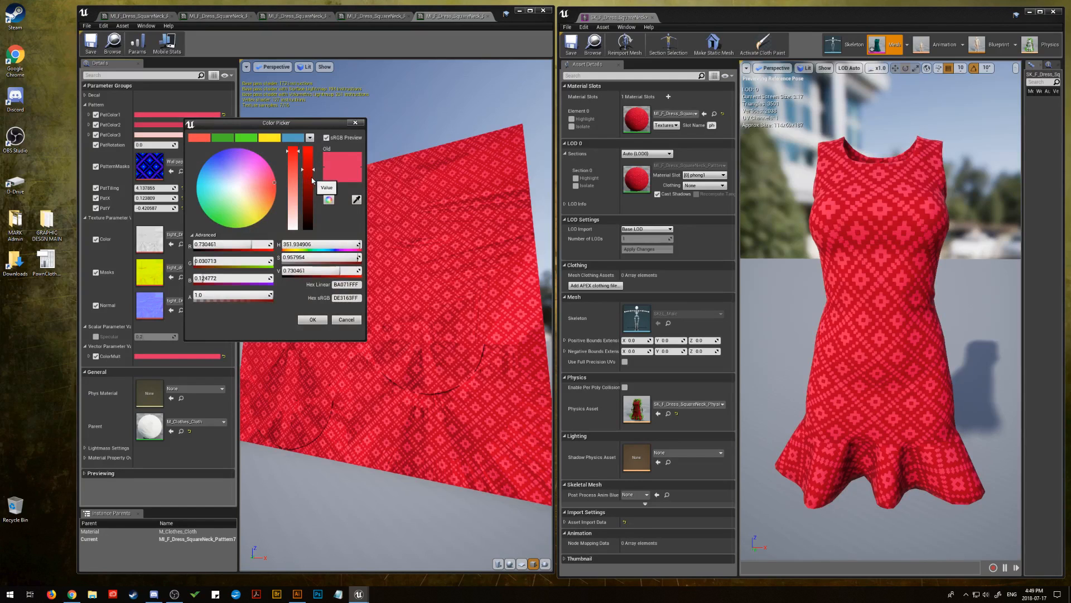
mouse_move(313, 183)
left_mouse_down()
mouse_move(310, 222)
mouse_move(310, 184)
left_mouse_up()
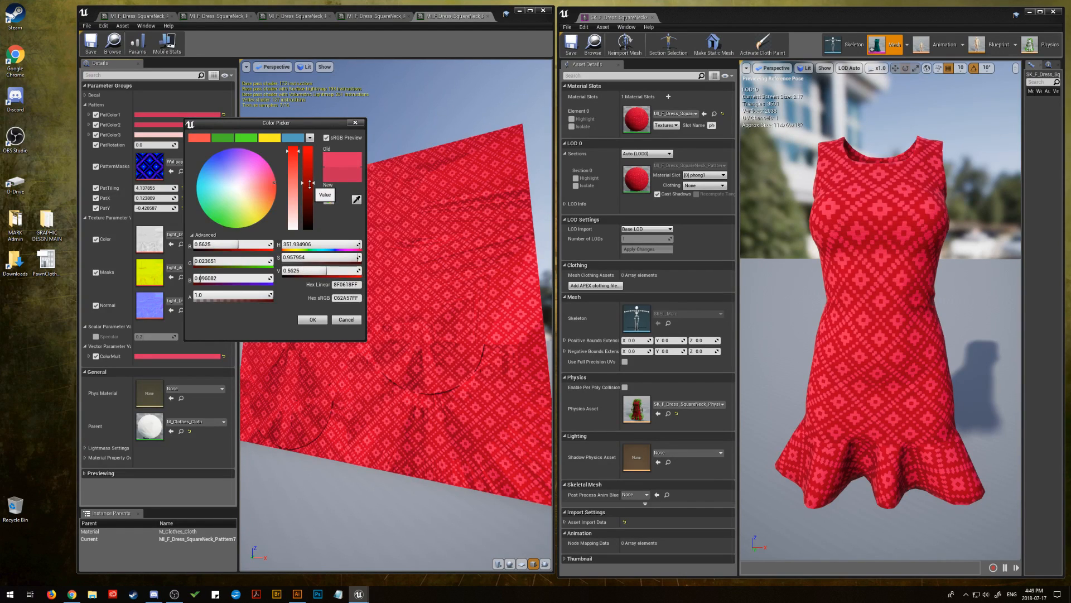
left_click(313, 321)
left_click_drag(274, 173, 394, 201)
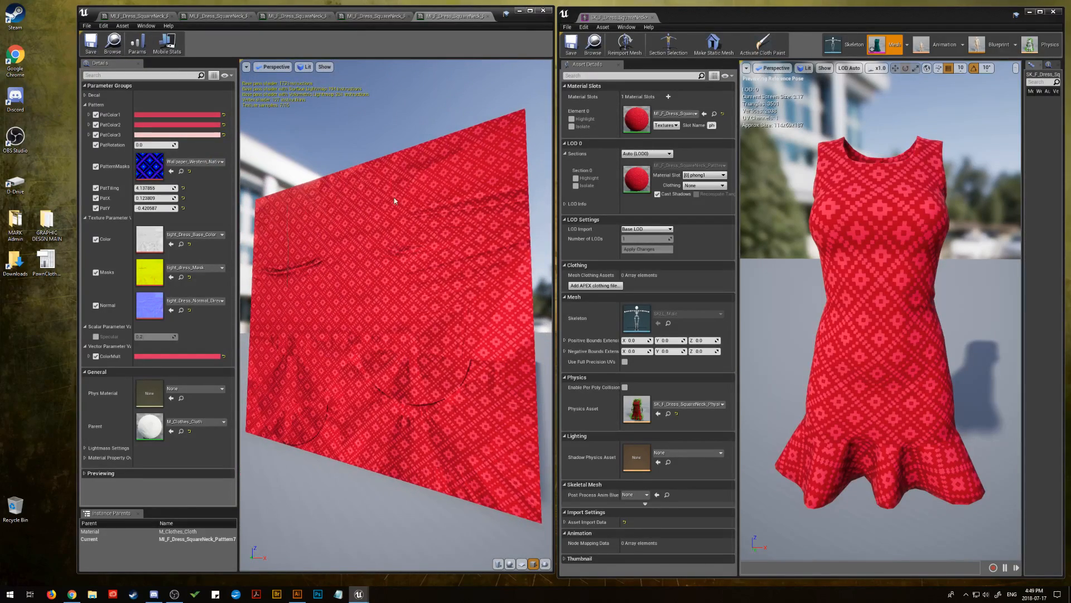
left_click(90, 42)
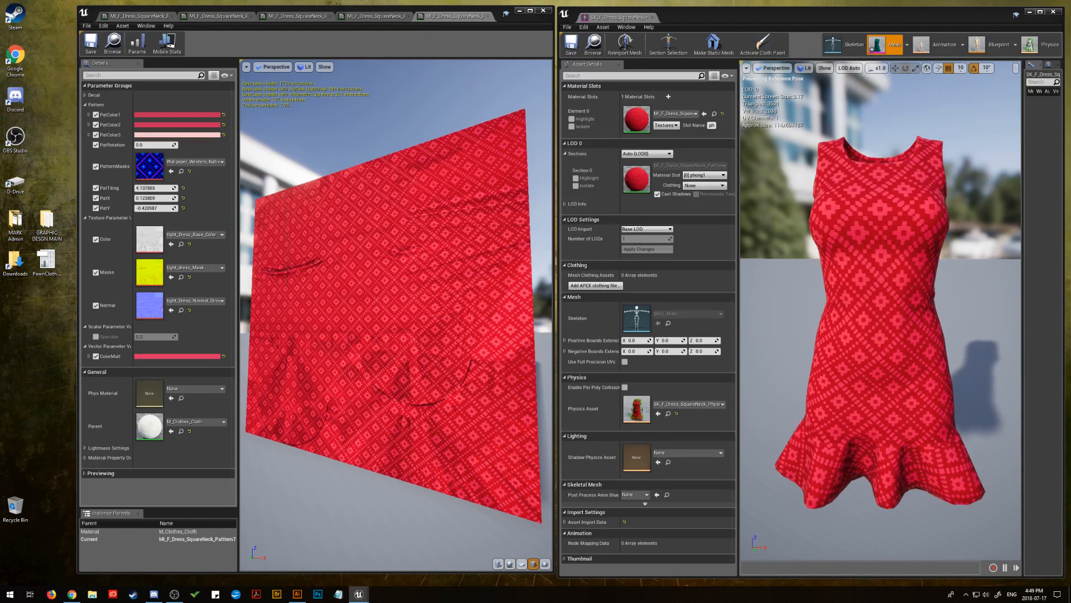
Open the SquareNeck Pattern8 material instance and collapse its Decal and Pattern parameter groups
key("alt+Tab")
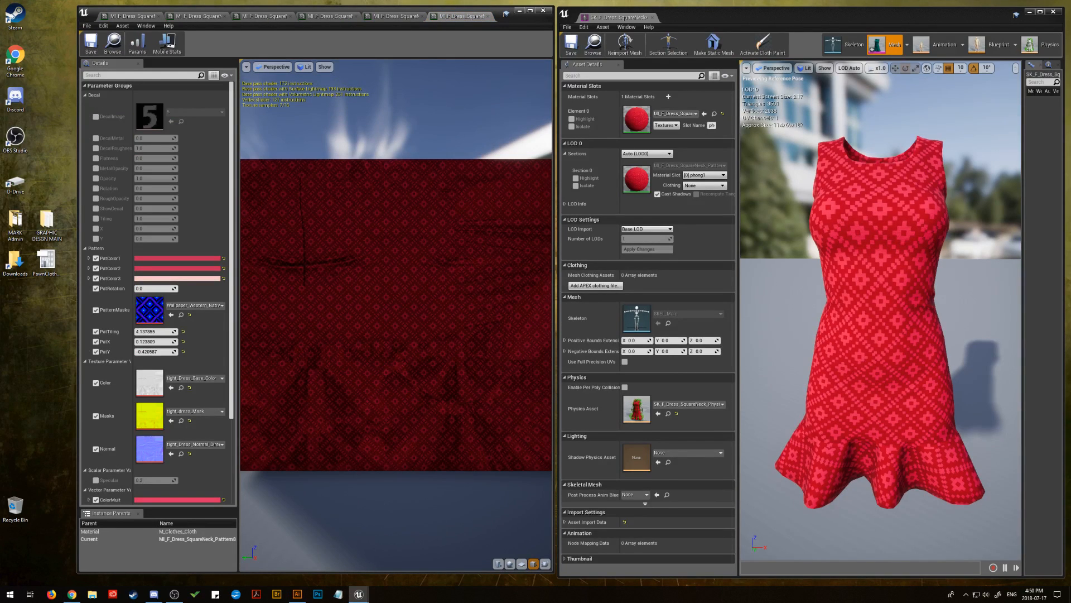
left_click_drag(1070, 145, 640, 124)
left_click_drag(290, 218, 385, 214)
left_click(85, 96)
left_click(86, 105)
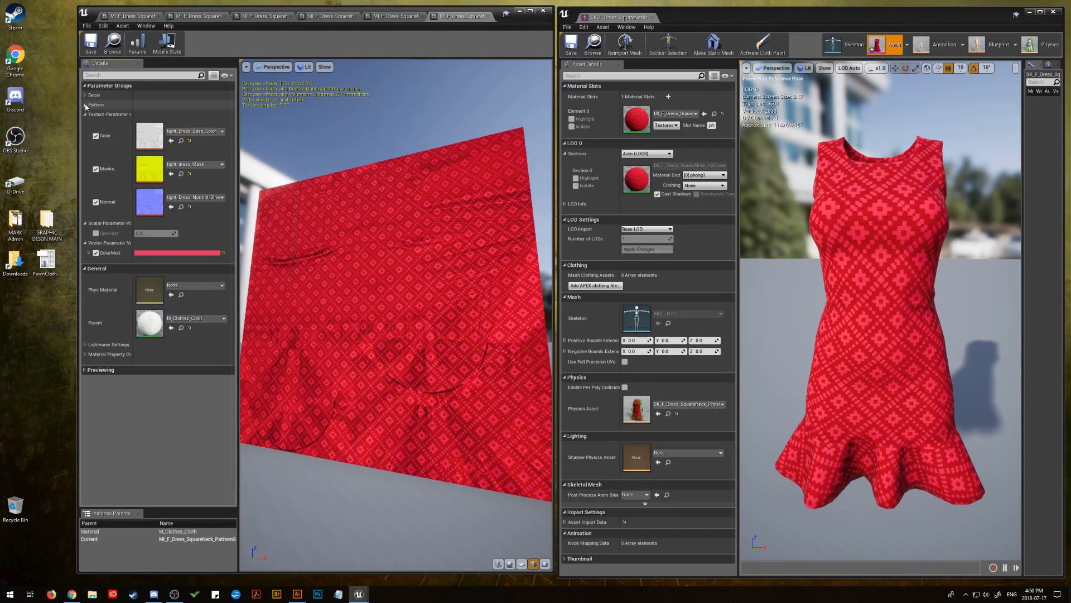
left_click(86, 105)
left_click(85, 105)
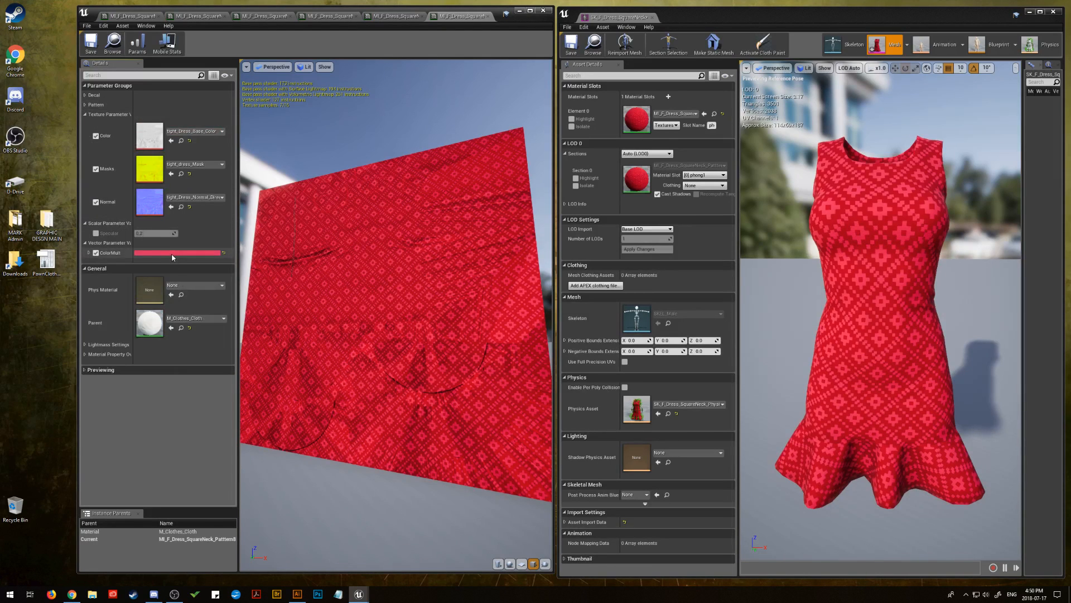
left_click(173, 253)
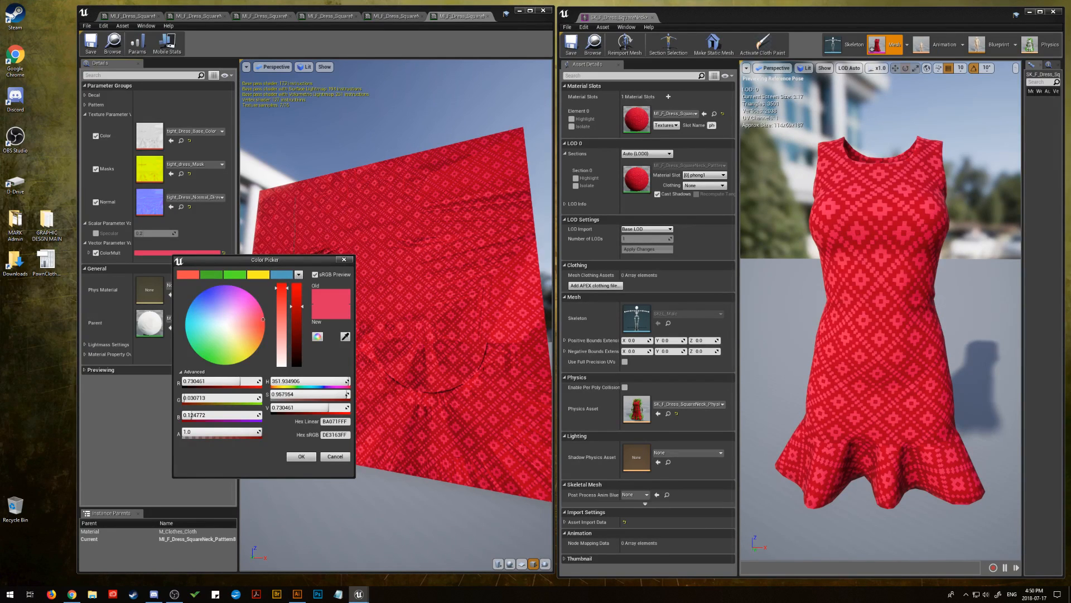
left_click_drag(1070, 320, 109, 389)
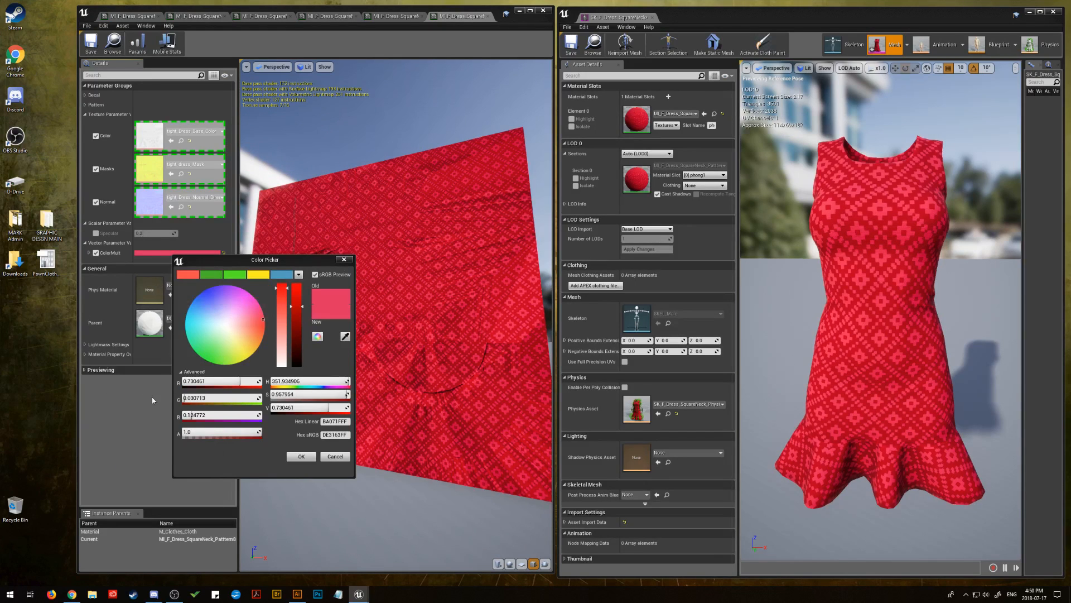
left_click(335, 456)
Expand the Pattern parameters and replace PatternMasks with the Wallpaper_Geometric stripe texture
left_click(85, 104)
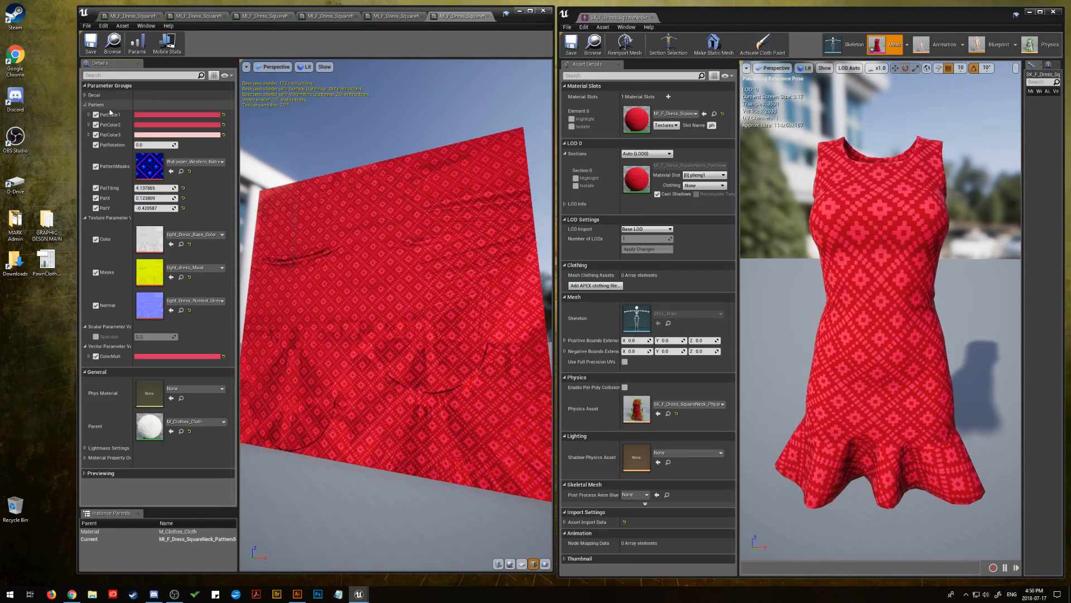
left_click_drag(1070, 334, 149, 169)
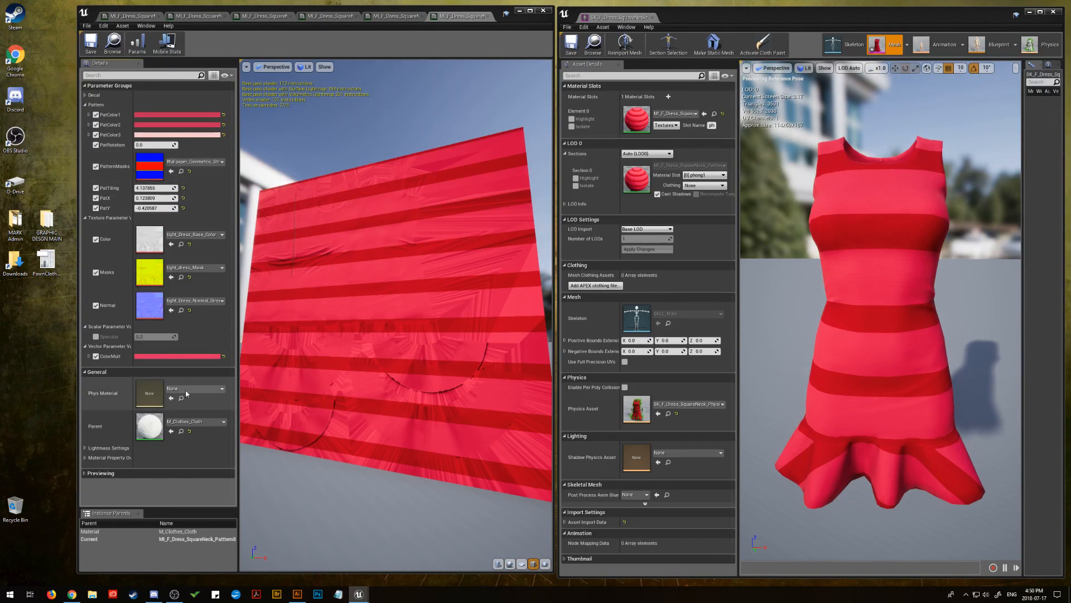
Recolour ColorMult to purple by setting its hex sRGB value to 734f96
left_click(172, 356)
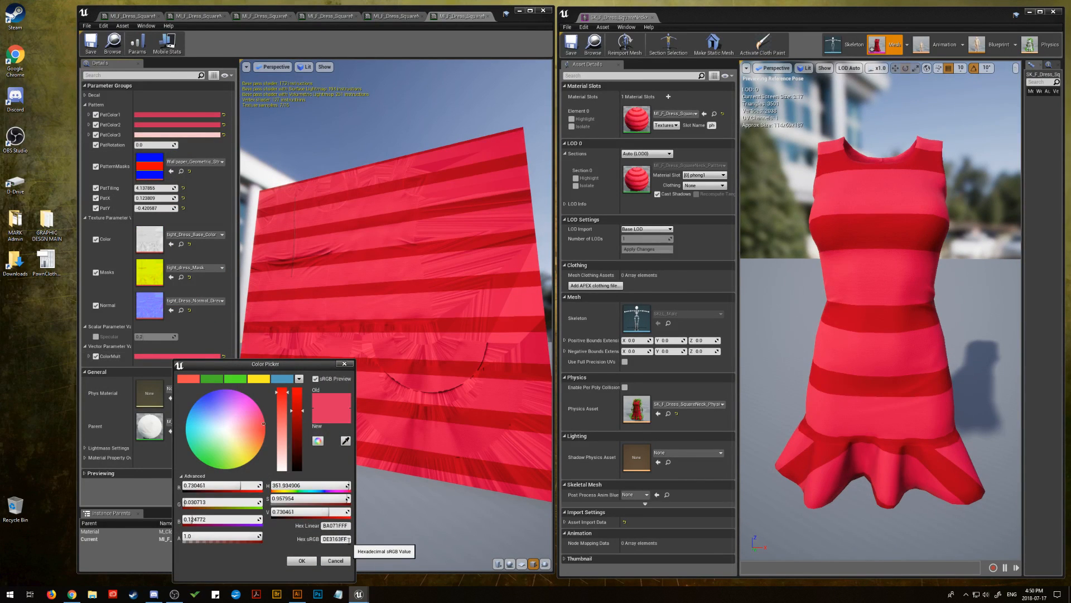
left_click(330, 539)
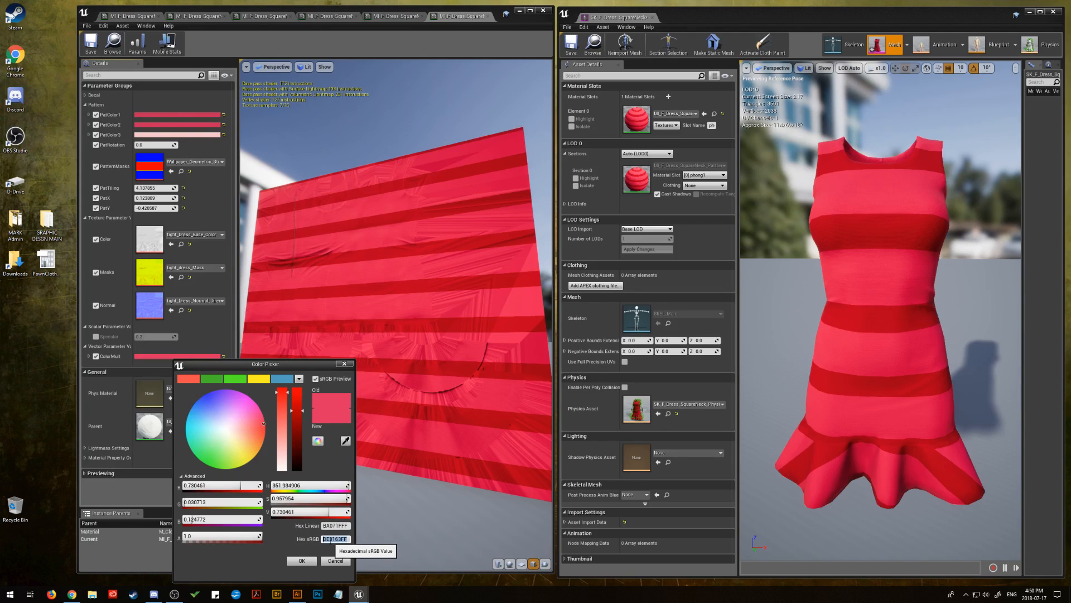
right_click(331, 540)
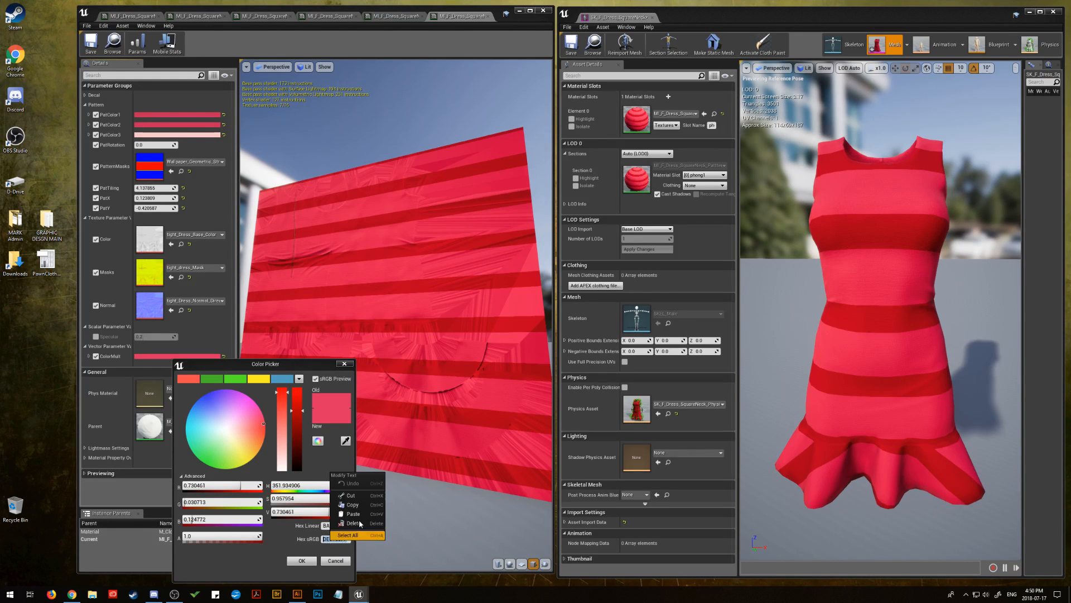
left_click(359, 521)
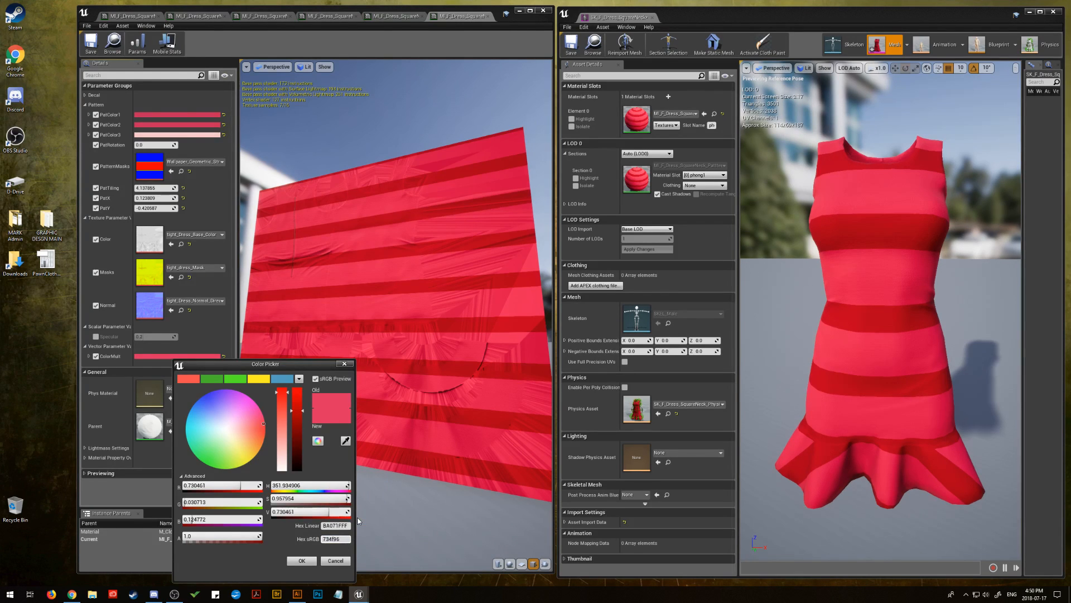
left_click(302, 560)
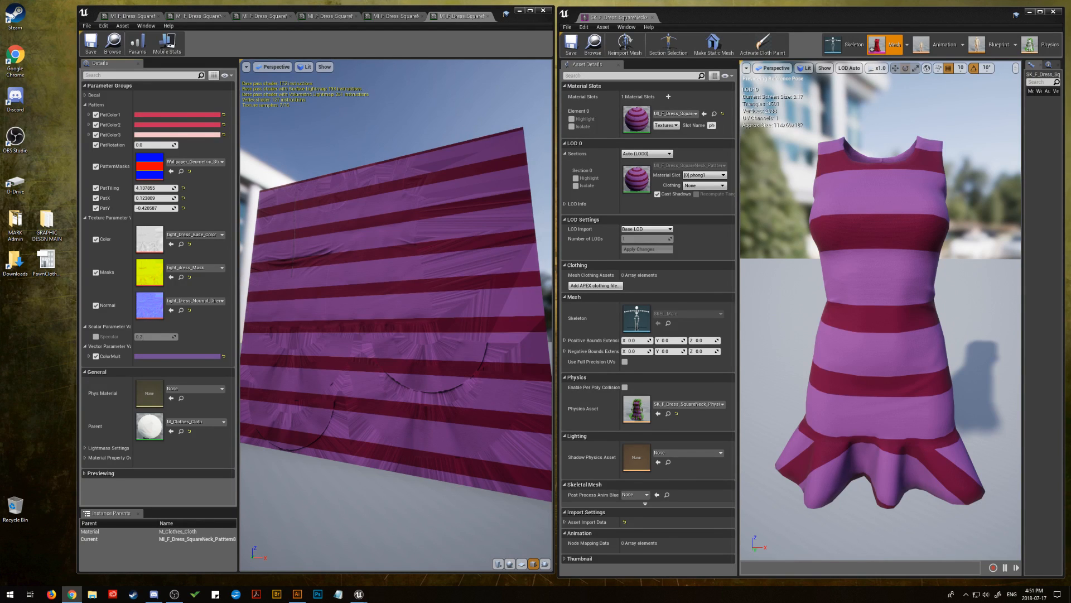
Recolour PatColor1 to pinkish purple by setting its hex sRGB value to C154C1
left_click(179, 114)
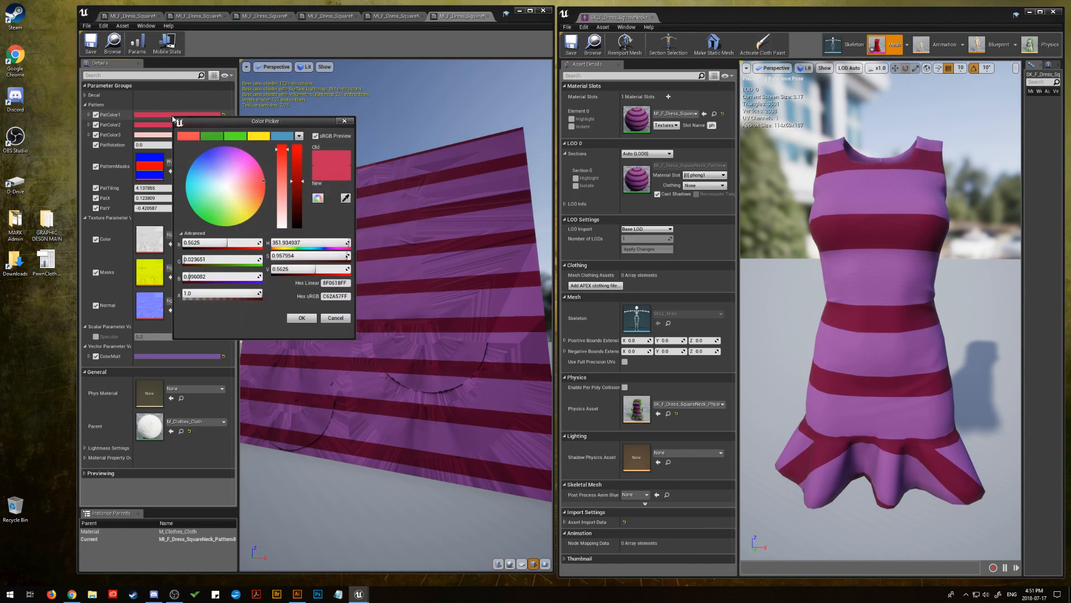
left_click(330, 296)
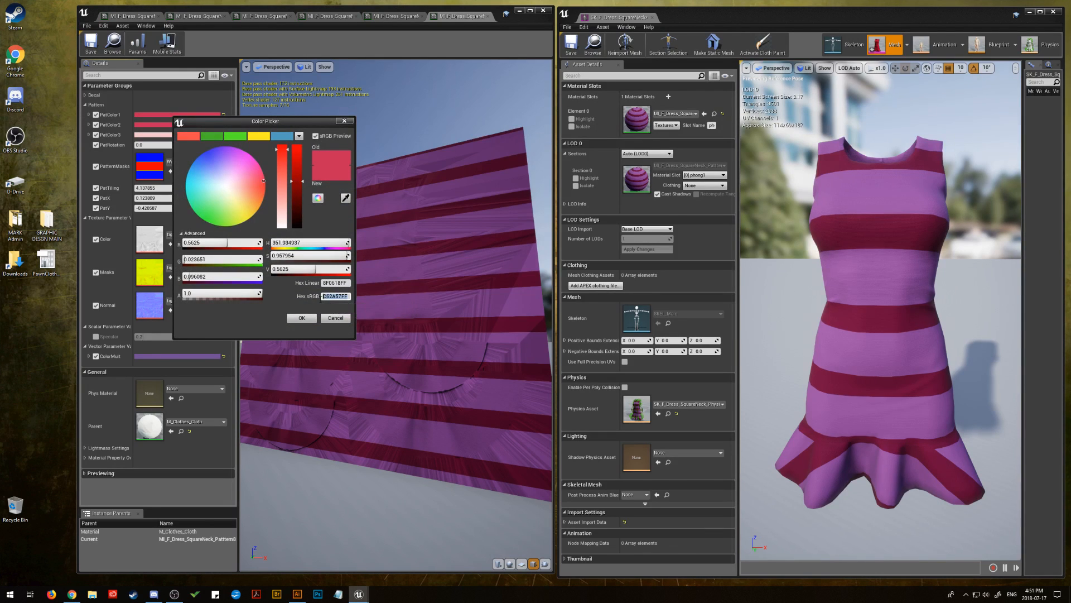
right_click(330, 296)
left_click(354, 338)
left_click(304, 319)
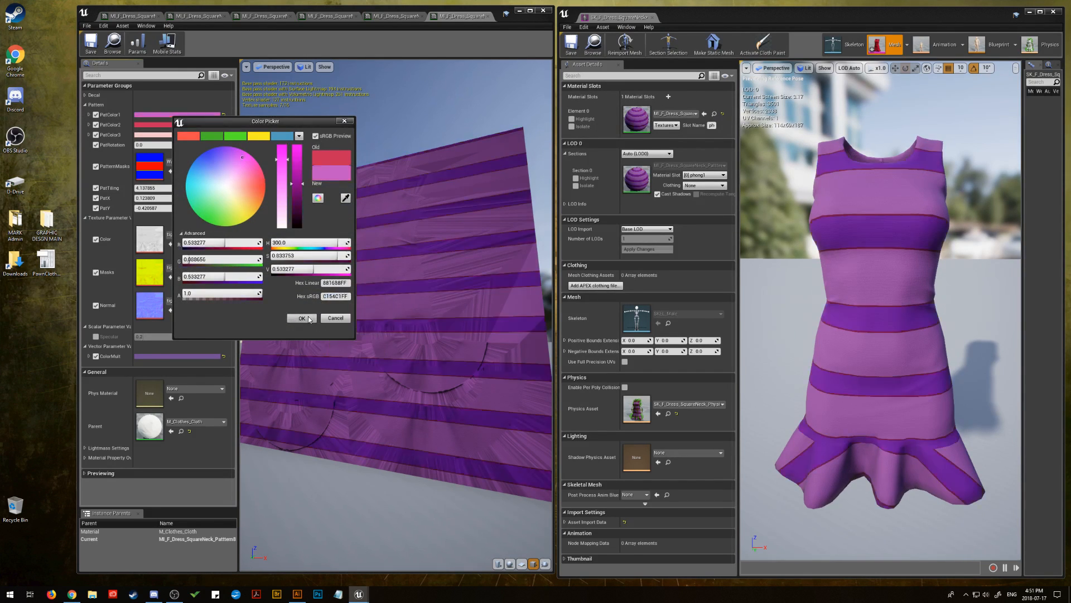
Apply the same pinkish purple hex sRGB value c154c1 to PatColor2
left_click(177, 125)
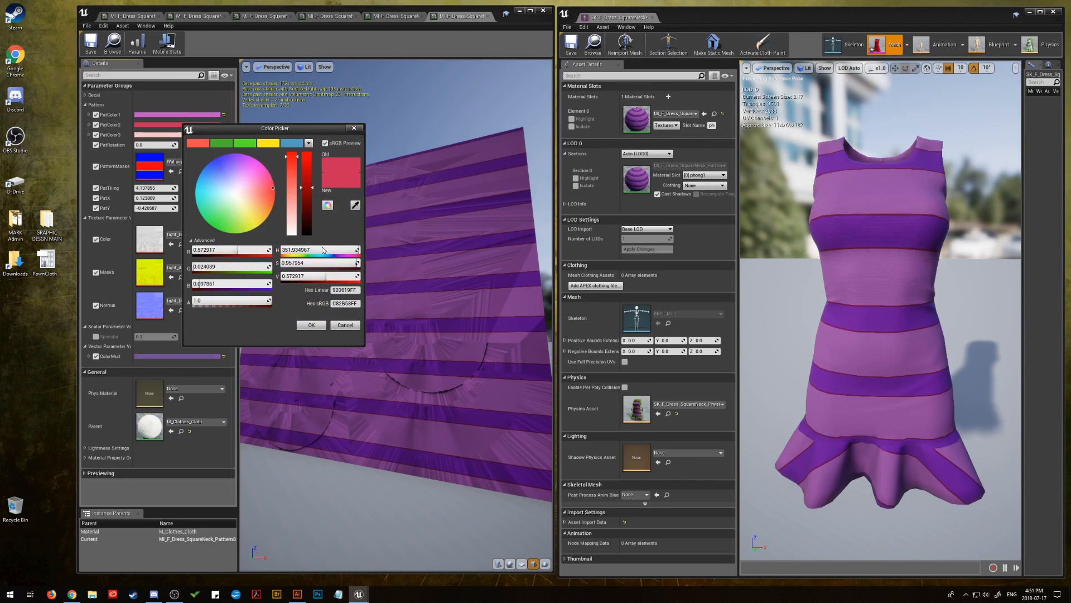
right_click(344, 304)
left_click(366, 346)
left_click(310, 325)
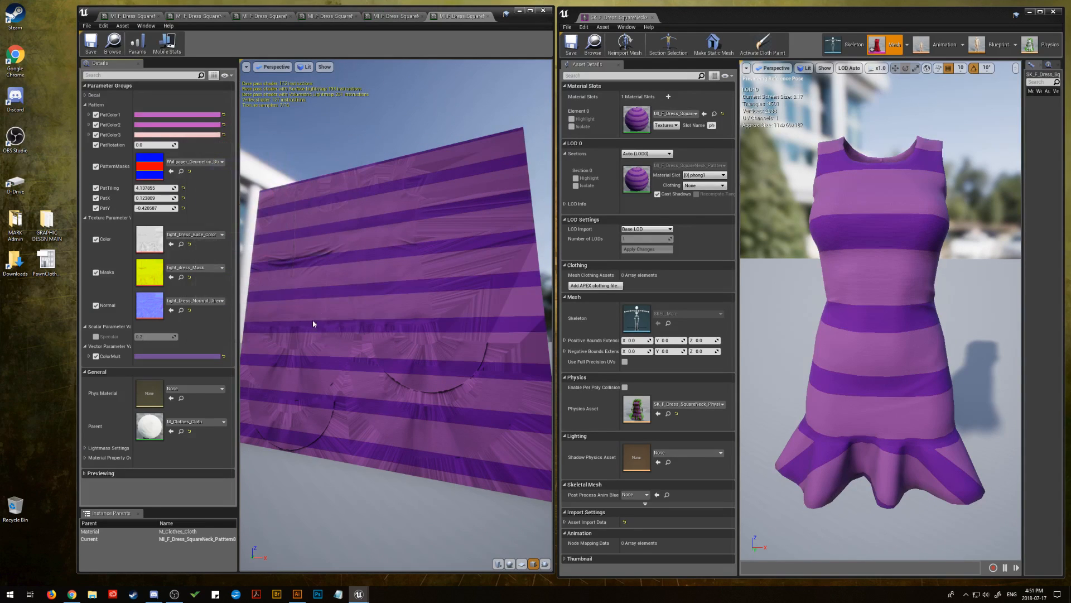
left_click(168, 124)
mouse_move(296, 211)
left_mouse_down()
mouse_move(296, 250)
mouse_move(296, 208)
left_mouse_up()
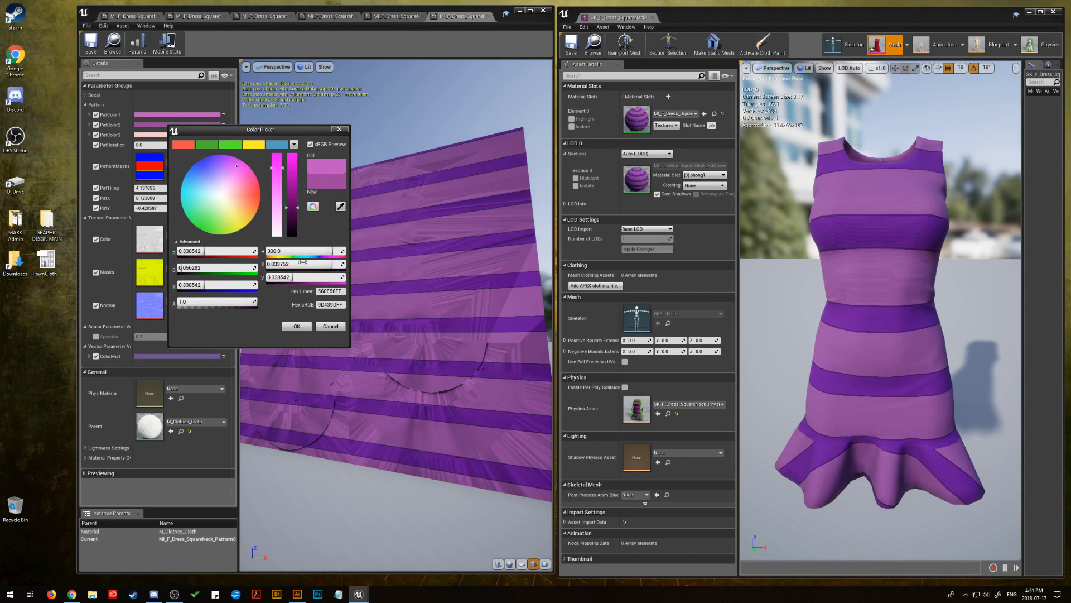
left_click(331, 326)
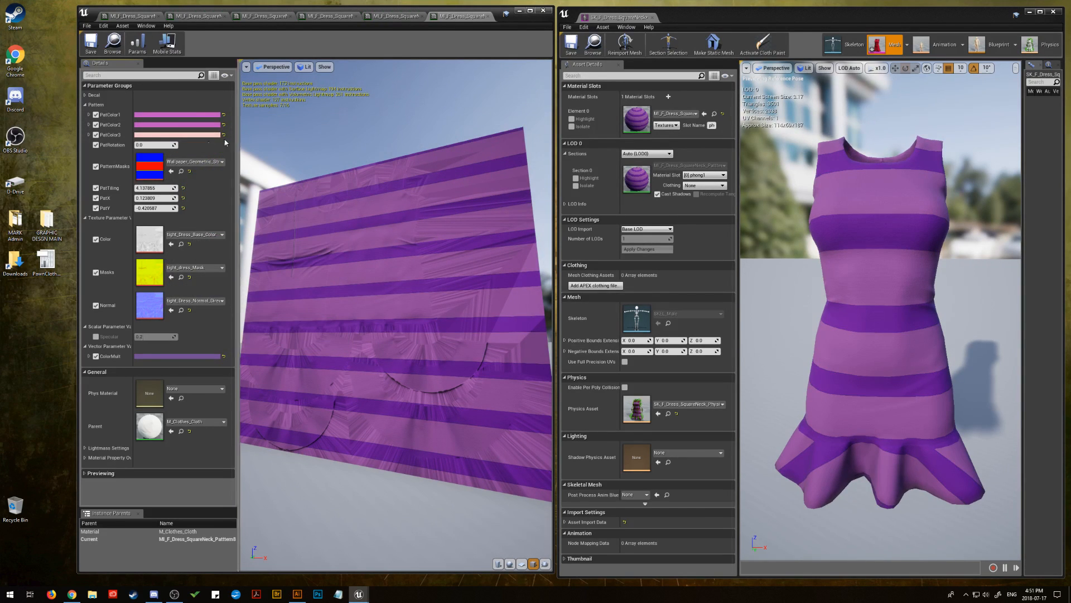
Copy ColorMult's hex sRGB value 734F96FF and apply it to PatColor3
left_click(183, 136)
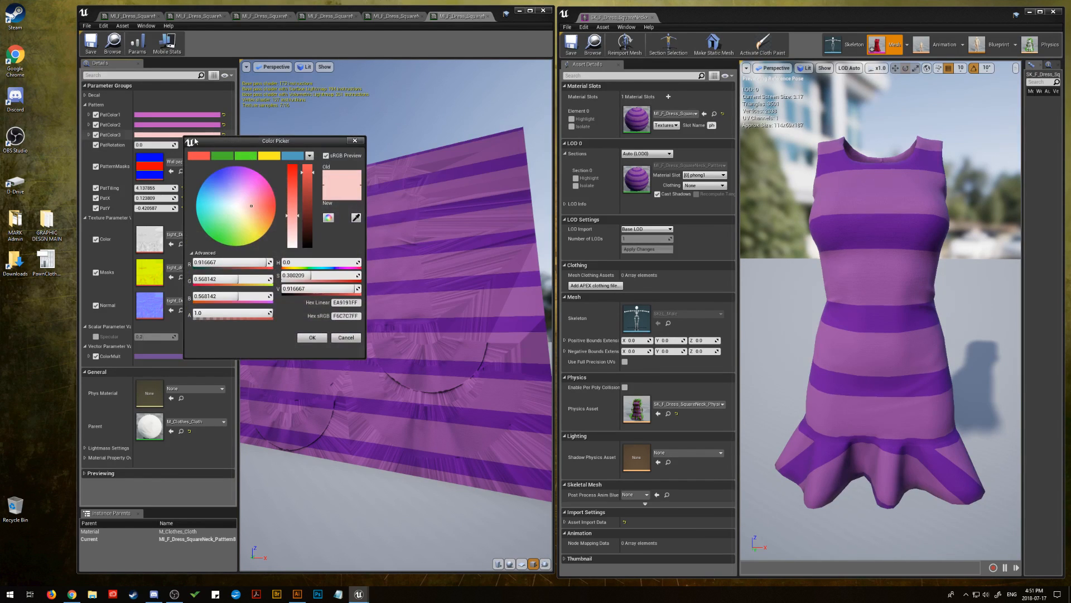
left_click(342, 337)
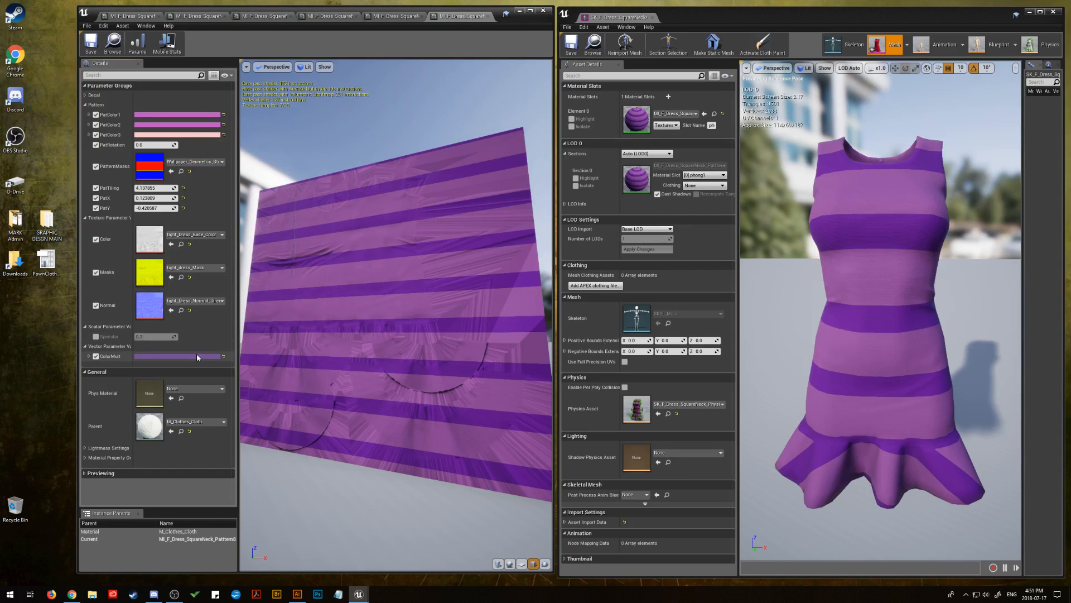
left_click(197, 356)
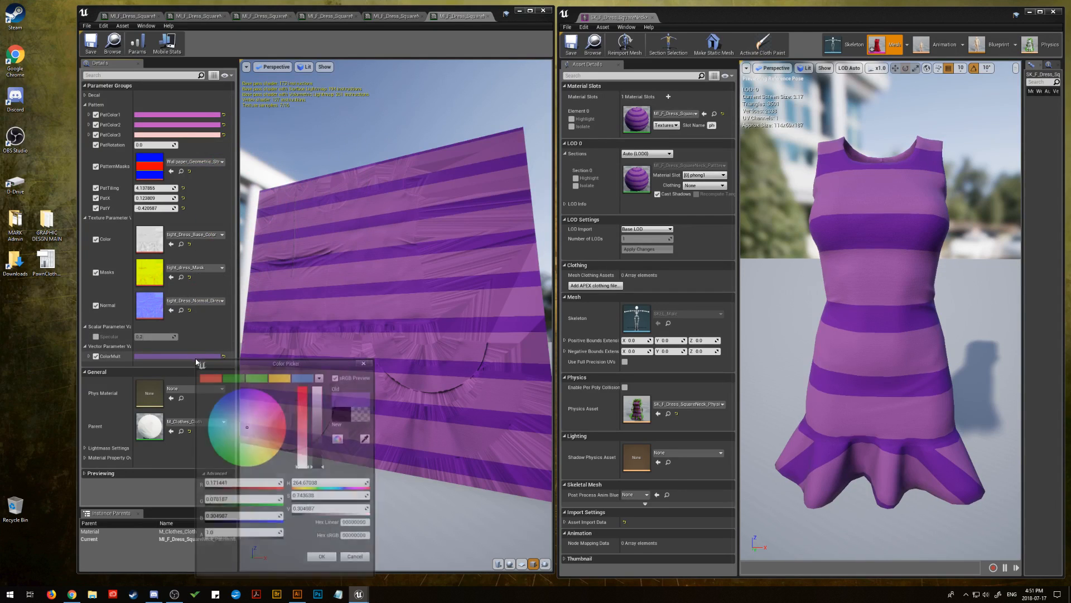
right_click(360, 539)
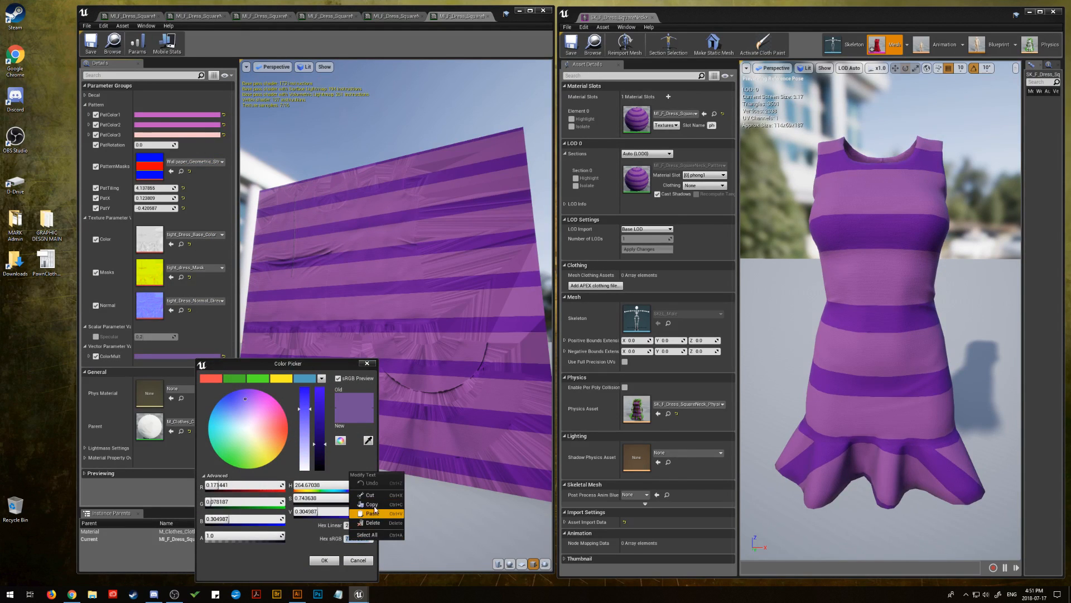
left_click(370, 504)
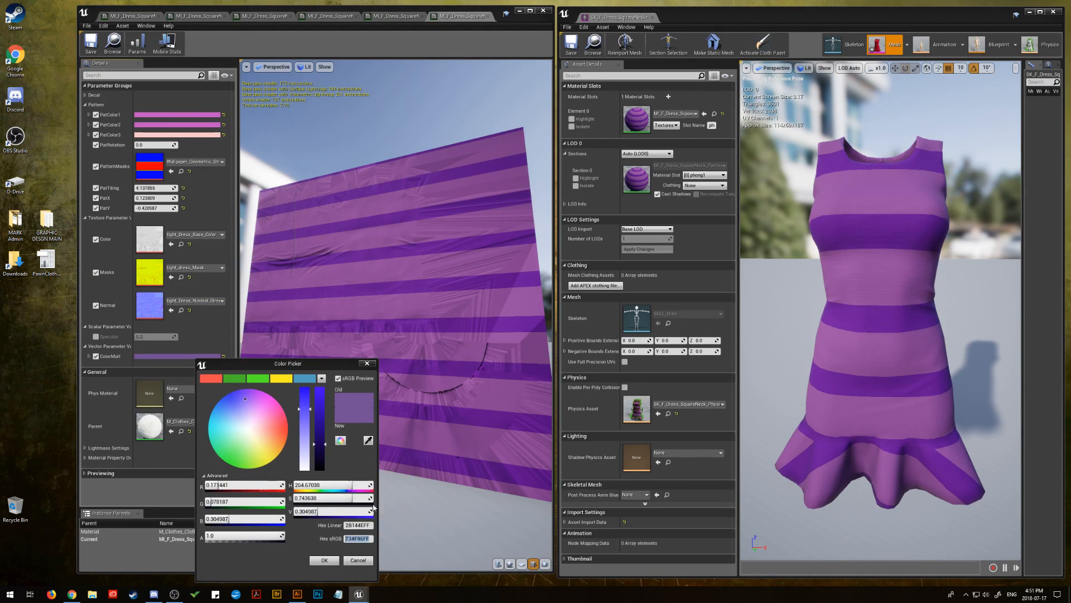
left_click(357, 560)
left_click(193, 136)
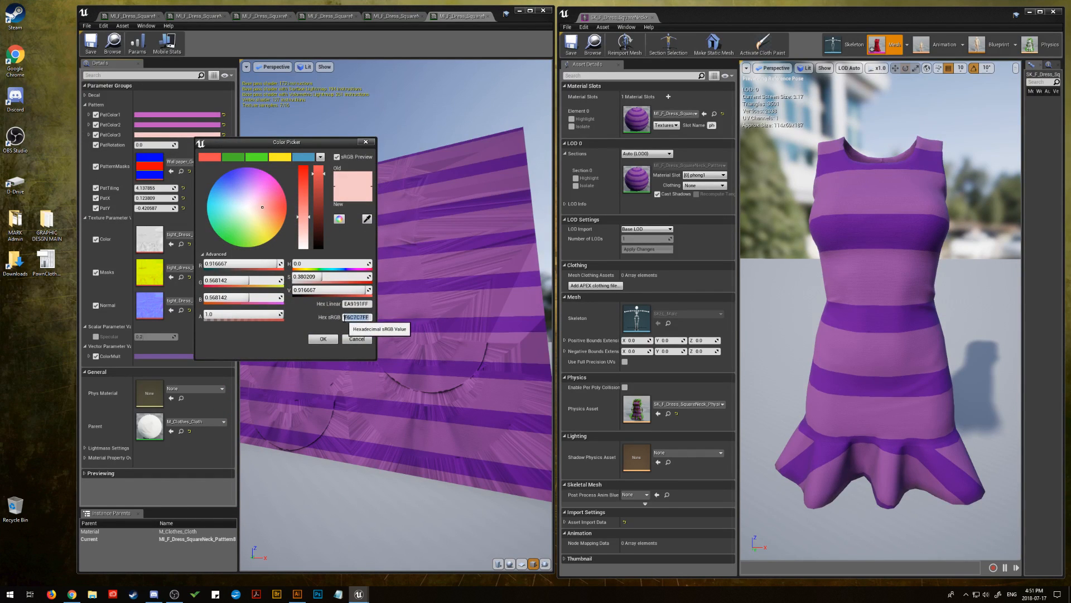
right_click(347, 317)
left_click(371, 358)
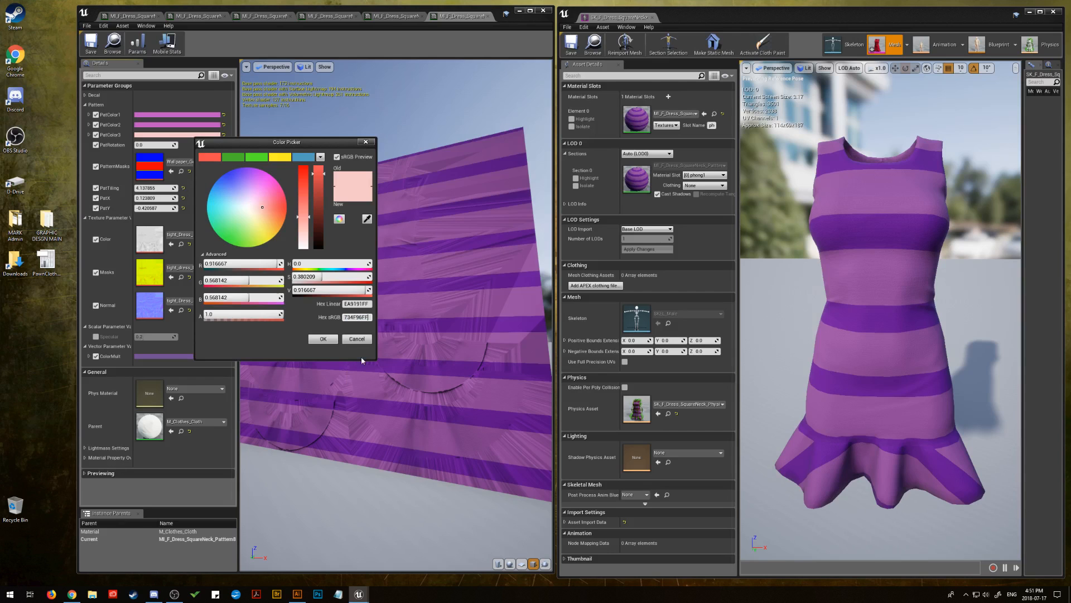
left_click(323, 338)
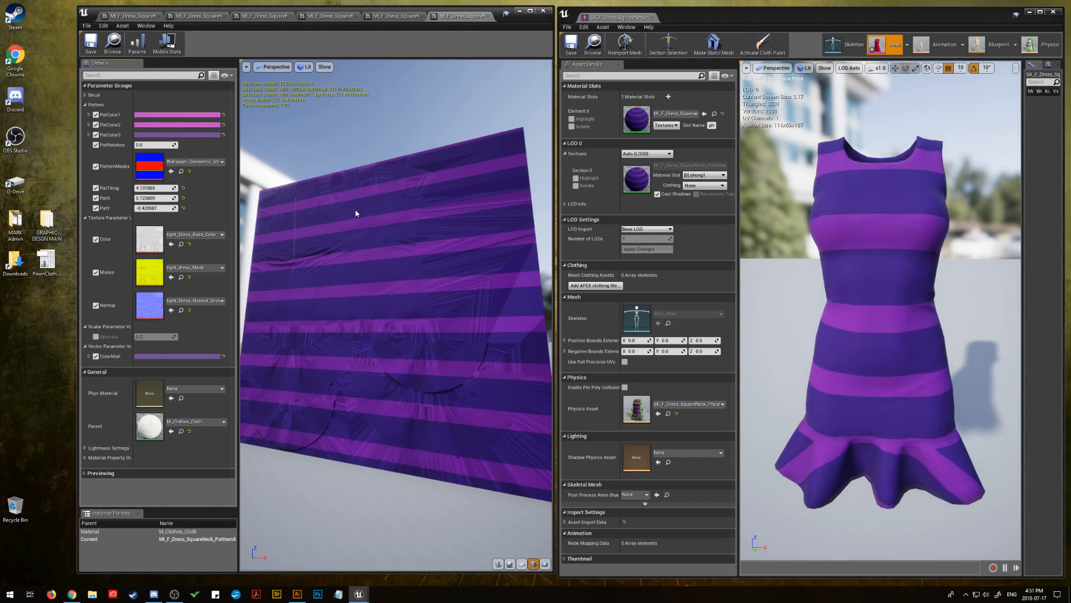
Desaturate PatColor3 to a greyer purple with a saturation of about 0.55
left_click(188, 138)
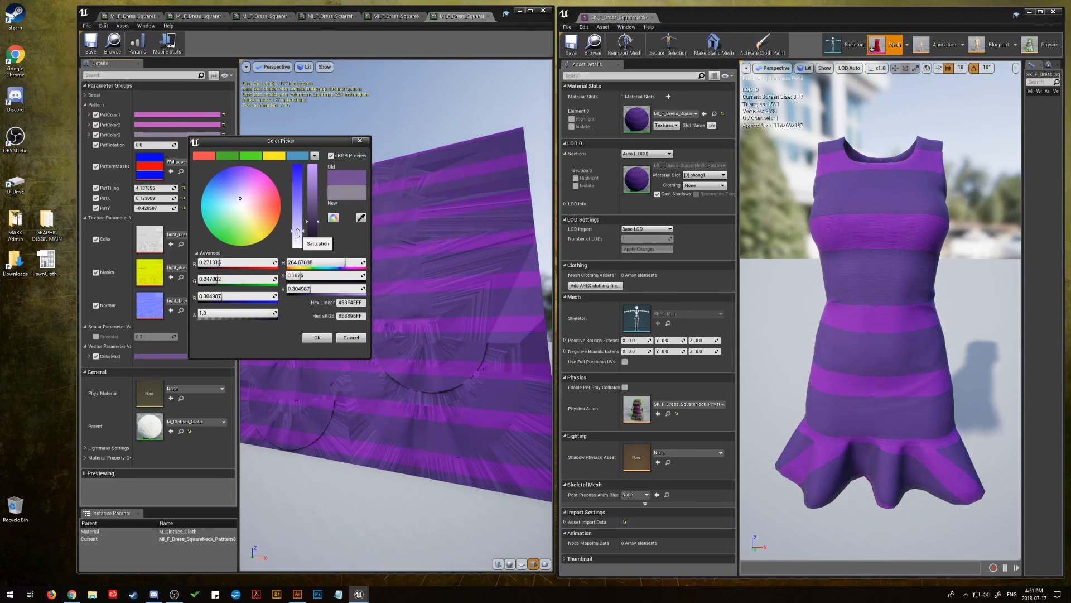
left_click_drag(297, 210, 300, 207)
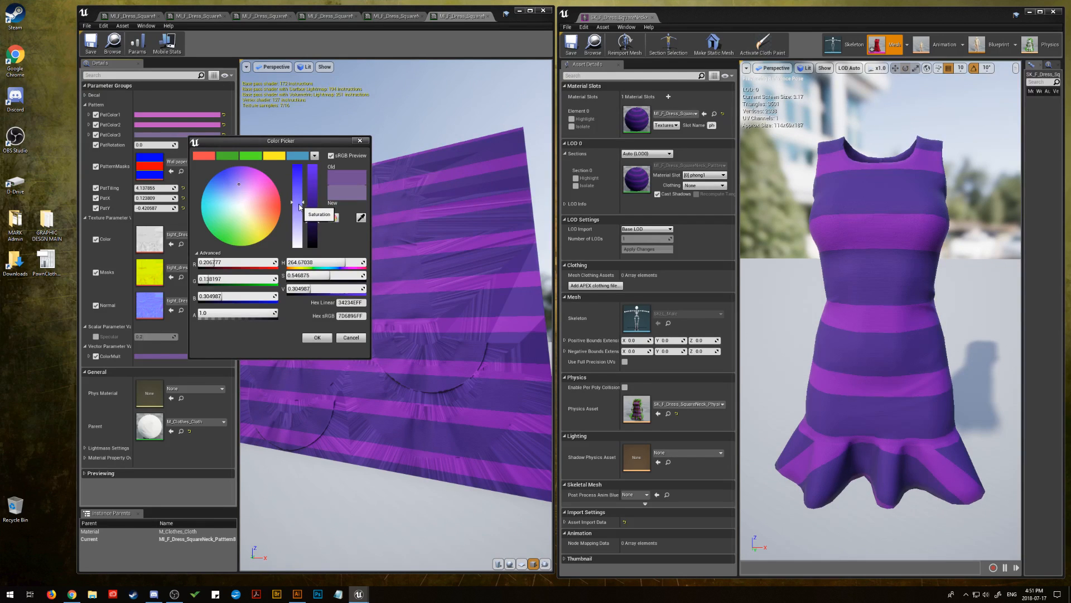
left_click(319, 339)
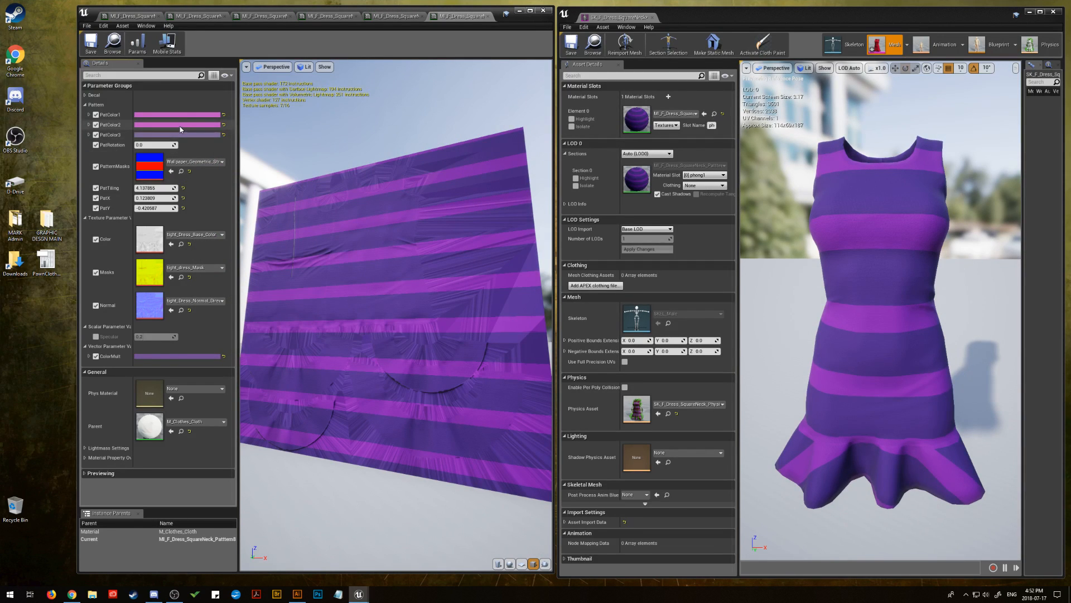
Toggle the PatColor2 and PatColor1 overrides to compare them, and darken PatColor1 to a value of about 0.385
left_click(96, 125)
left_click(96, 125)
left_click(96, 114)
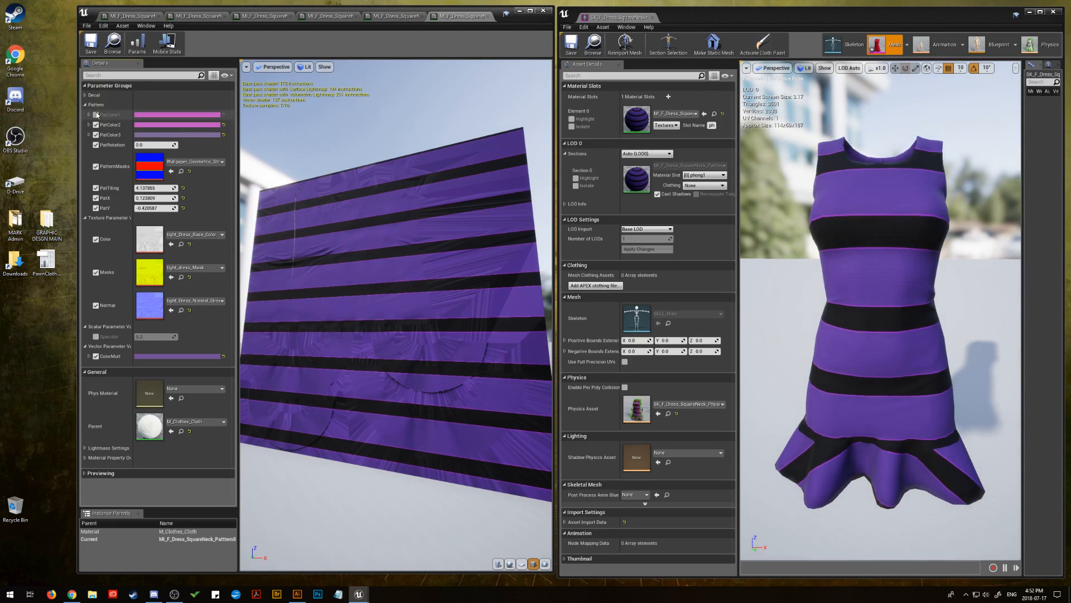
left_click(96, 114)
left_click(158, 115)
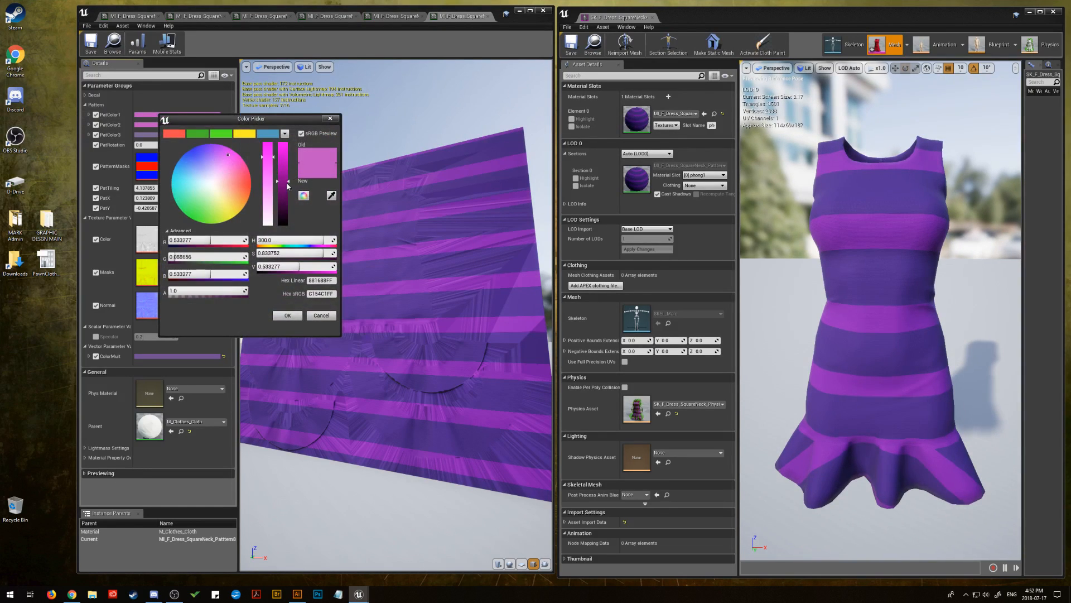
left_click_drag(288, 186, 287, 193)
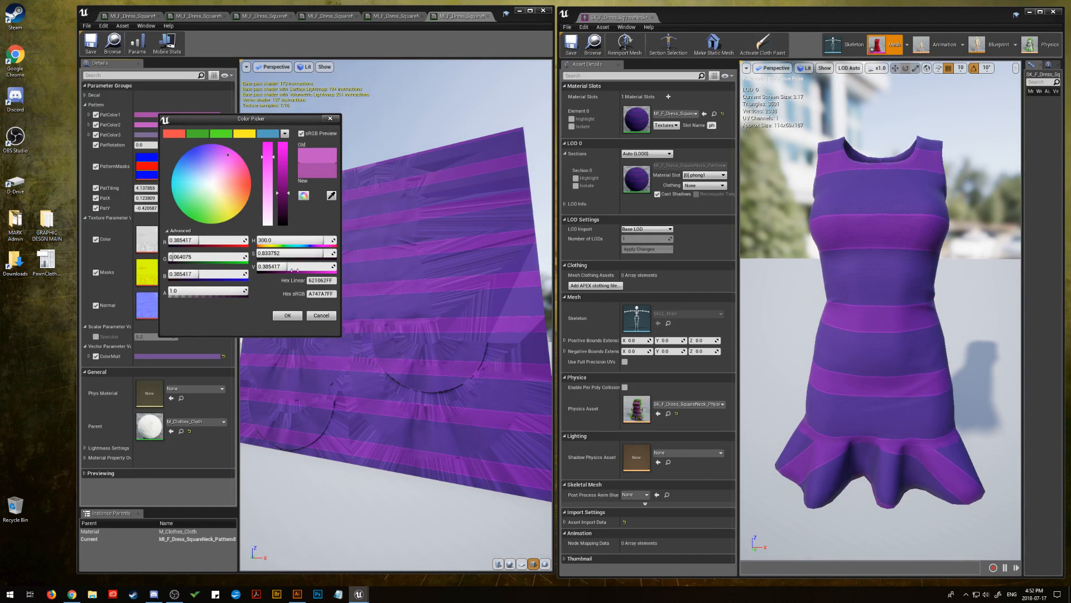
left_click(296, 316)
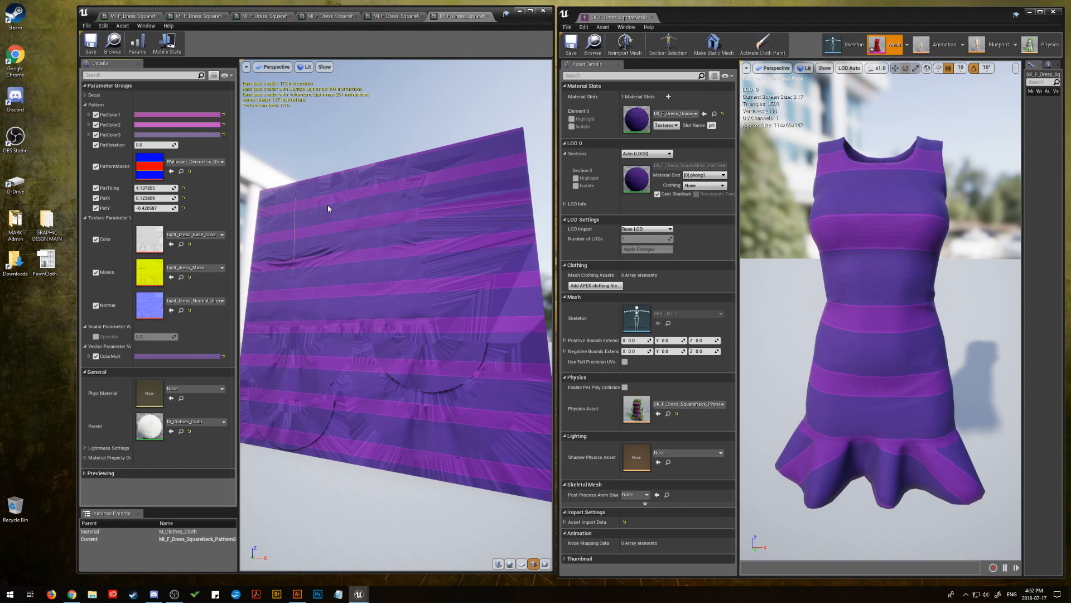
Raise PatTiling to about 11.5 for narrower stripes and mute ColorMult slightly to a saturation of about 0.66
mouse_move(155, 188)
left_mouse_down()
mouse_move(140, 188)
mouse_move(161, 188)
left_mouse_up()
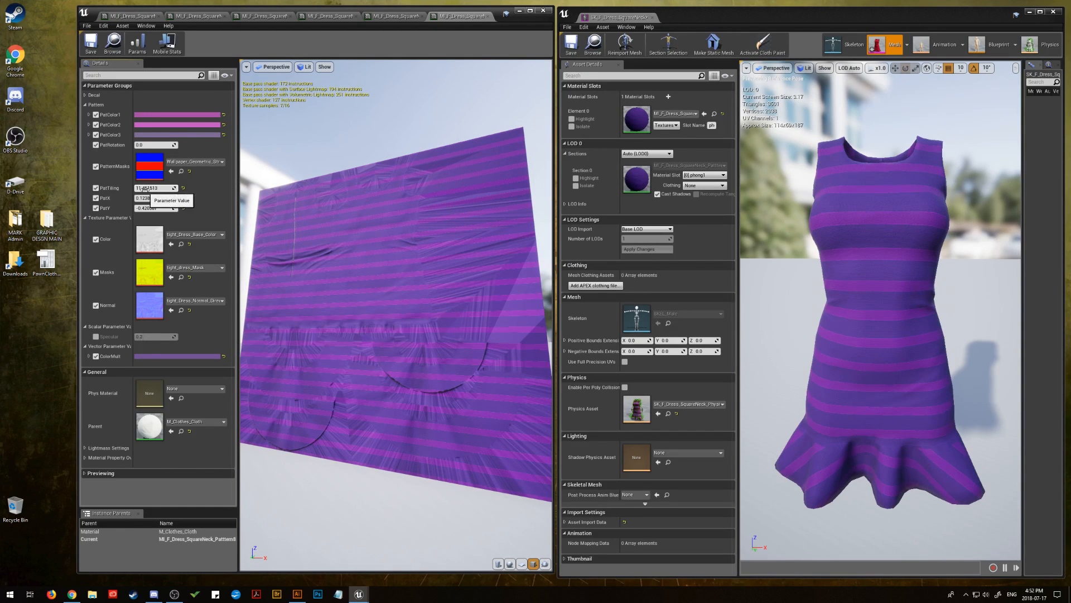
left_click(172, 135)
left_click_drag(297, 404, 301, 444)
left_click(310, 560)
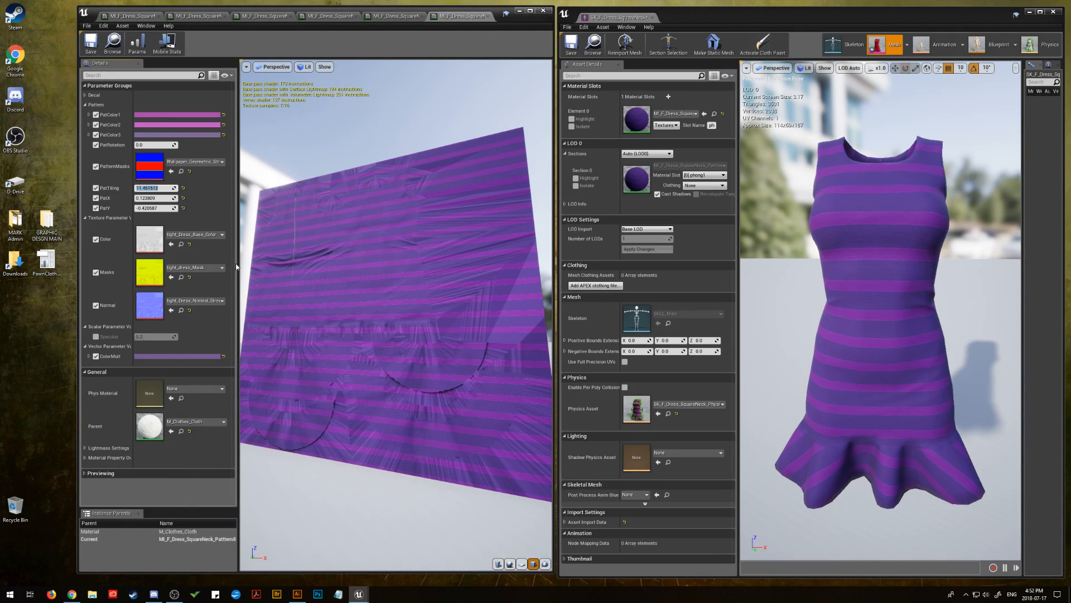
Lighten and desaturate PatColor2 to a pale pink with hex sRGB value E3D0E3FF
left_click(164, 125)
mouse_move(282, 185)
left_mouse_down()
mouse_move(274, 223)
mouse_move(289, 176)
left_mouse_up()
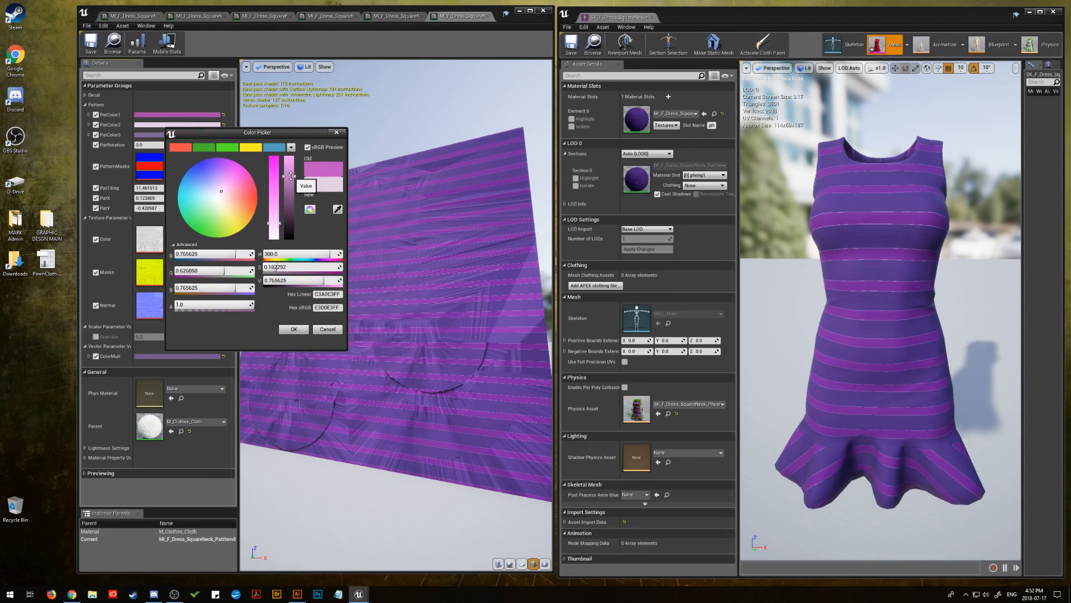
left_click(293, 328)
Copy PatColor2's pale pink hex sRGB value E3D0E3FF and apply it to PatColor1
left_click(190, 125)
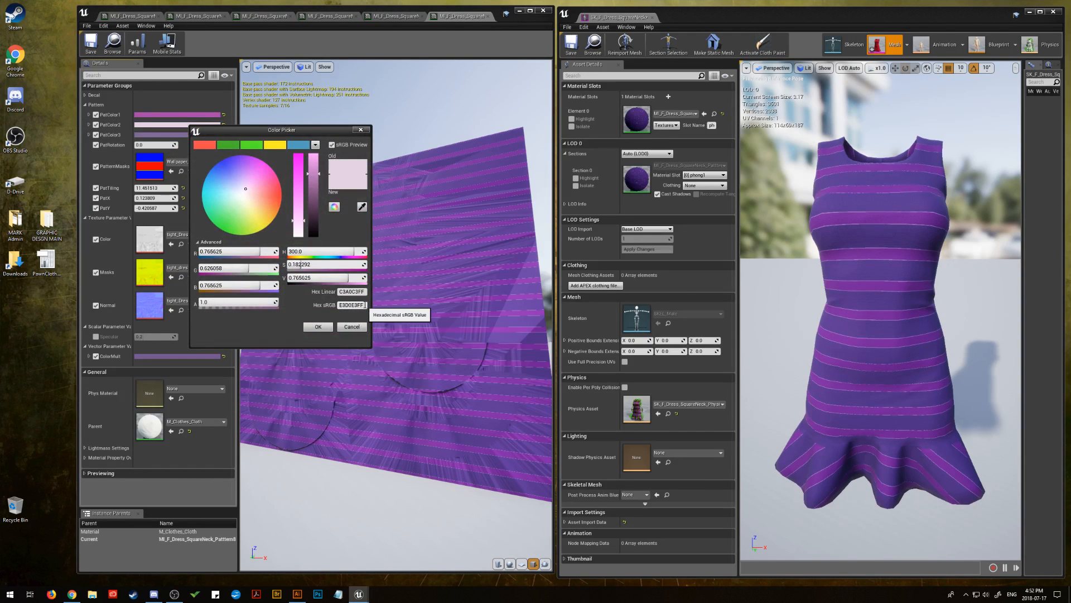
right_click(349, 305)
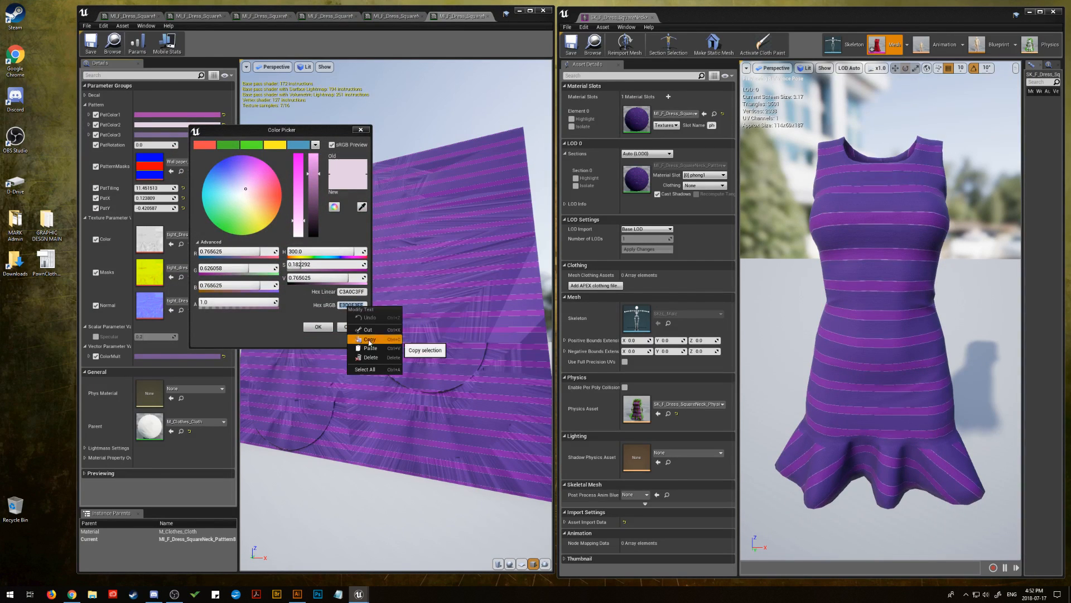
left_click(370, 339)
left_click(318, 326)
left_click(178, 114)
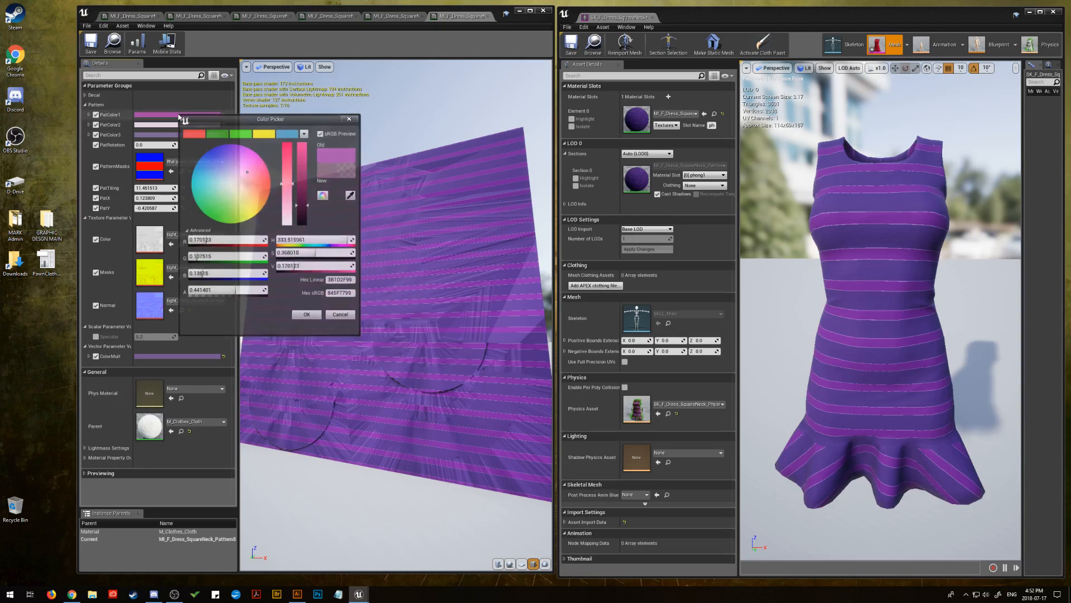
left_click(333, 294)
right_click(333, 294)
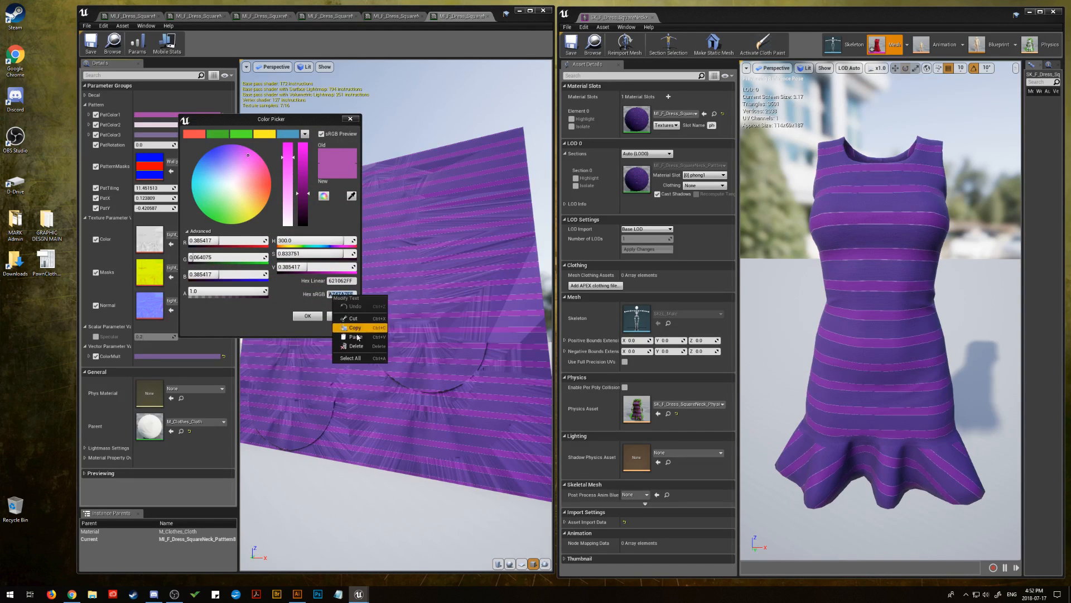
left_click(357, 334)
left_click(308, 316)
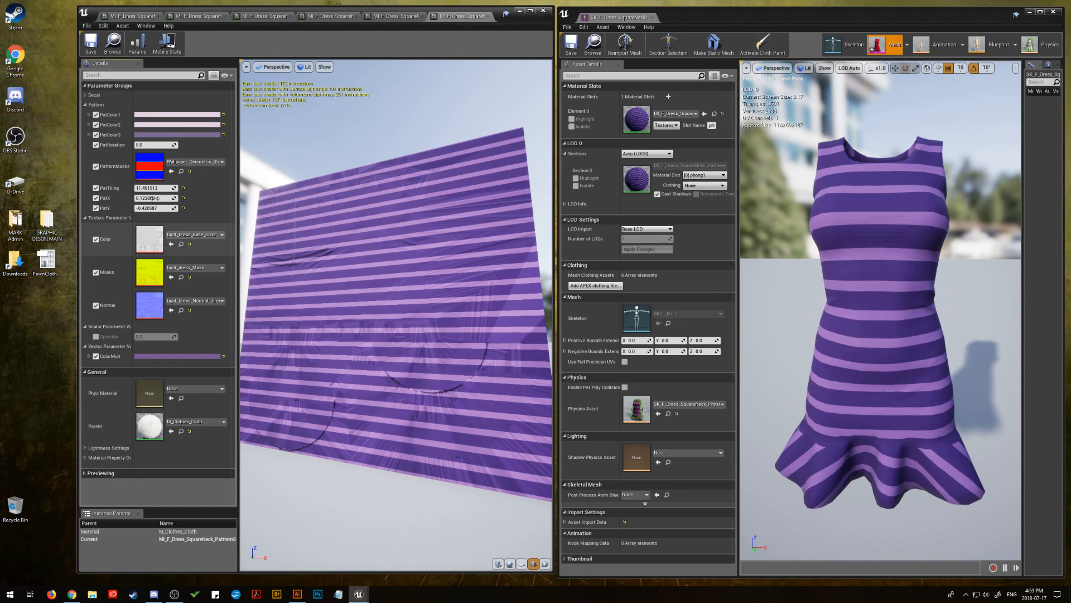
Increase PatTiling to about 22.8 and turn ColorMult greyish purple with saturation about 0.24 and value about 0.33
mouse_move(149, 188)
left_mouse_down()
mouse_move(136, 188)
mouse_move(156, 188)
left_mouse_up()
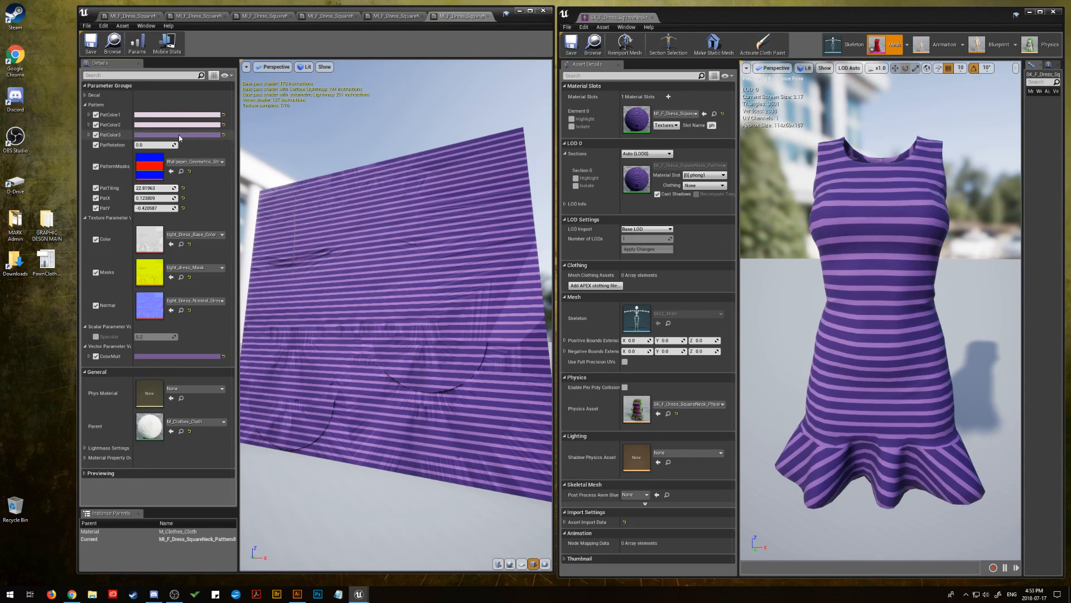
left_click(175, 355)
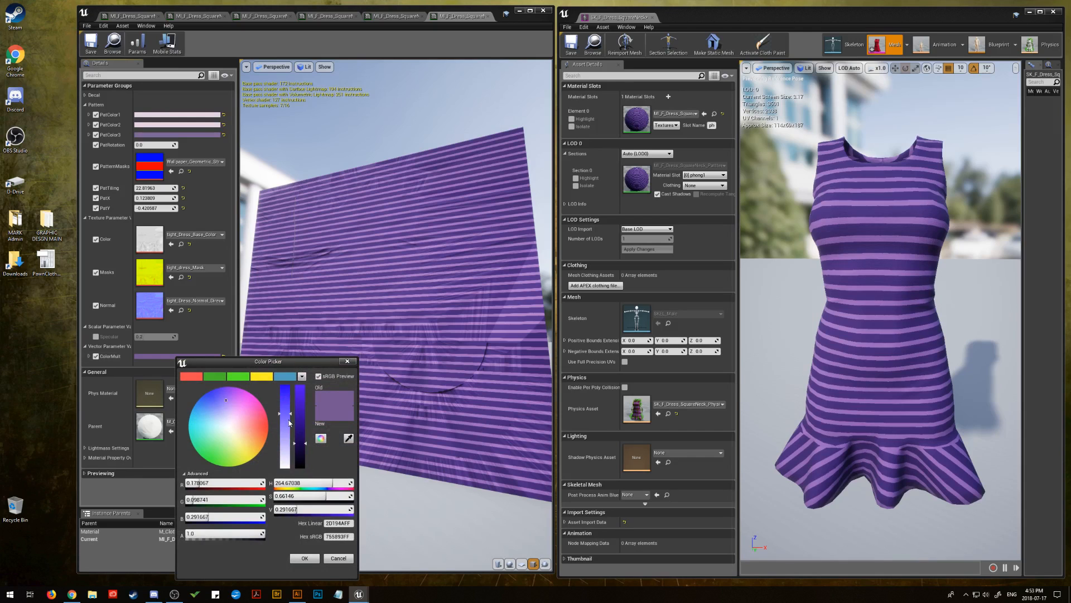
left_click_drag(289, 423, 305, 442)
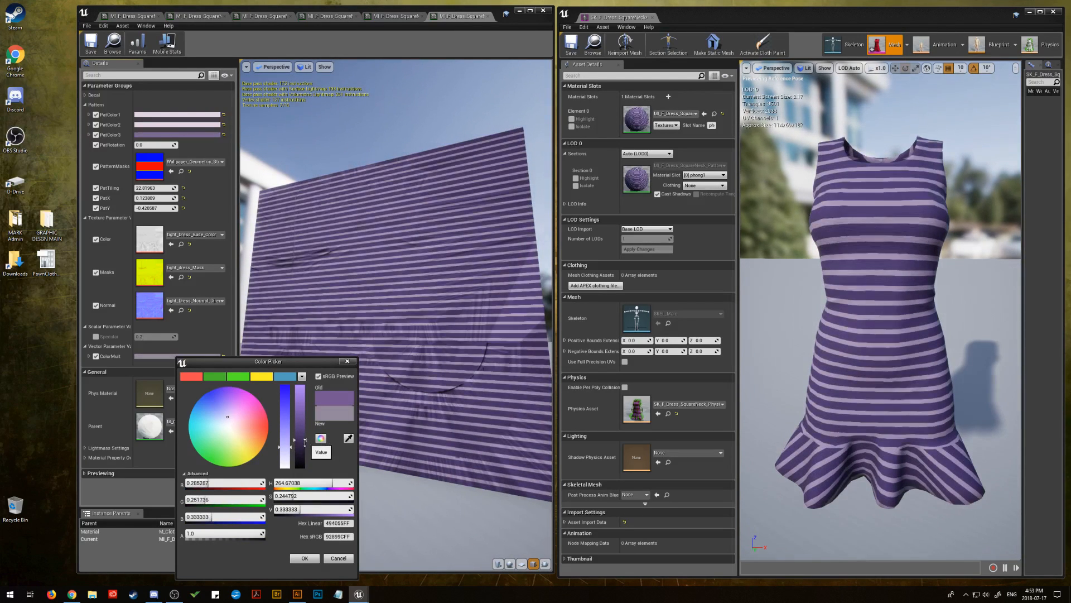
left_click(305, 558)
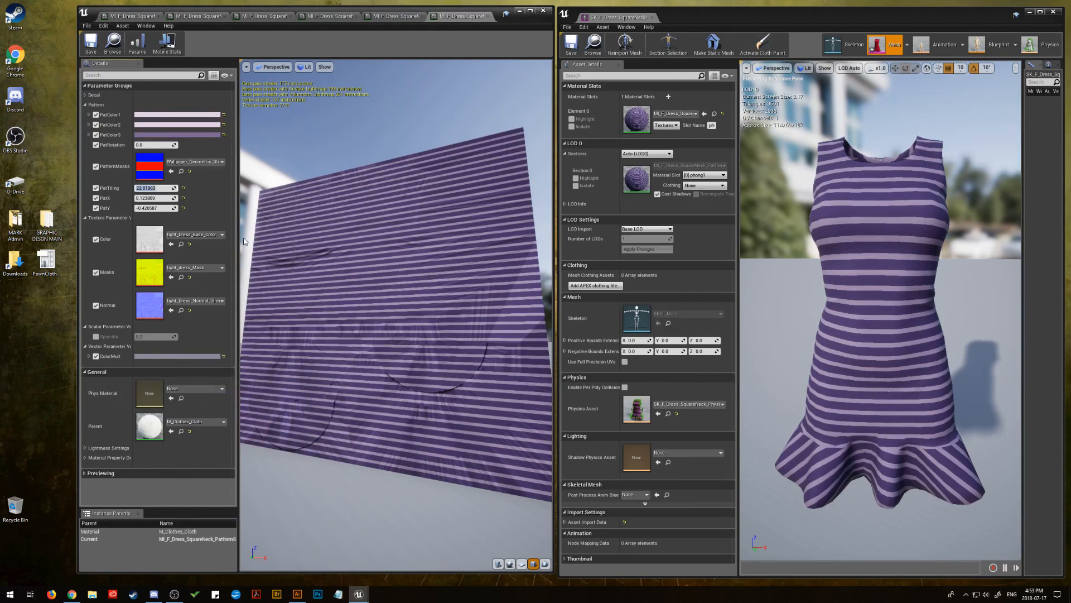
Switch the PatColor2 and PatColor1 overrides off and on to check which stripes each one colours
left_click(96, 125)
left_click(97, 125)
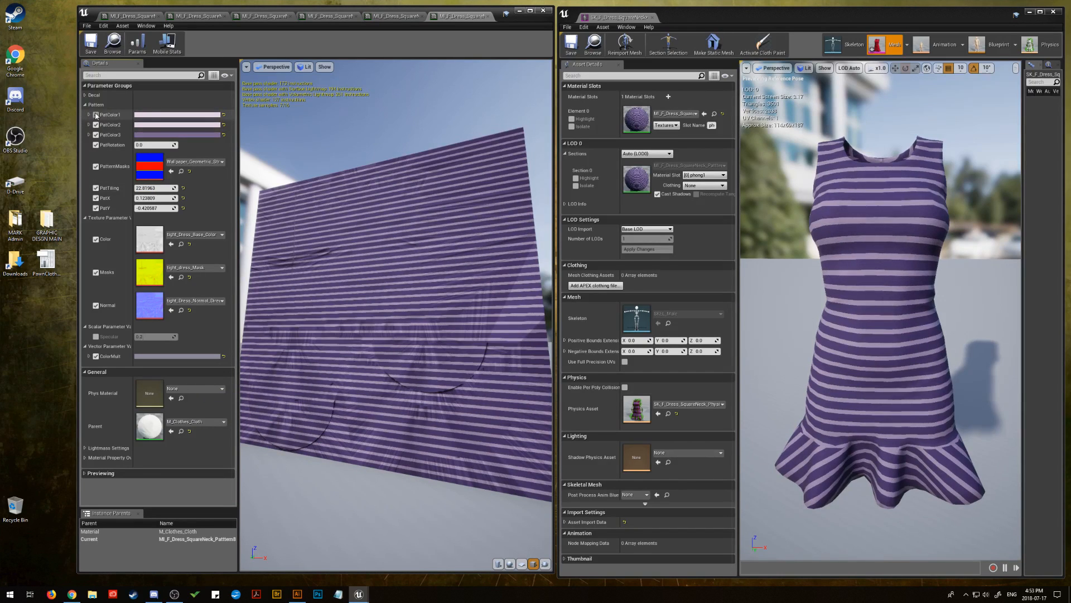
left_click(97, 115)
left_click(97, 115)
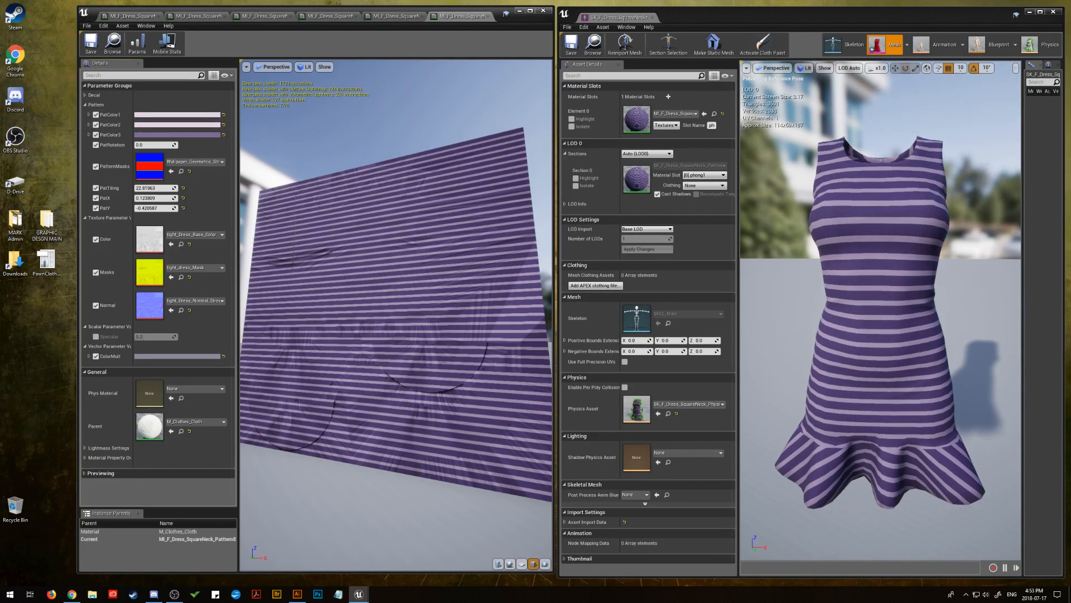
Recolour PatColor1 to medium purple by pasting the copied colour code as its hex sRGB value
key("alt+Tab")
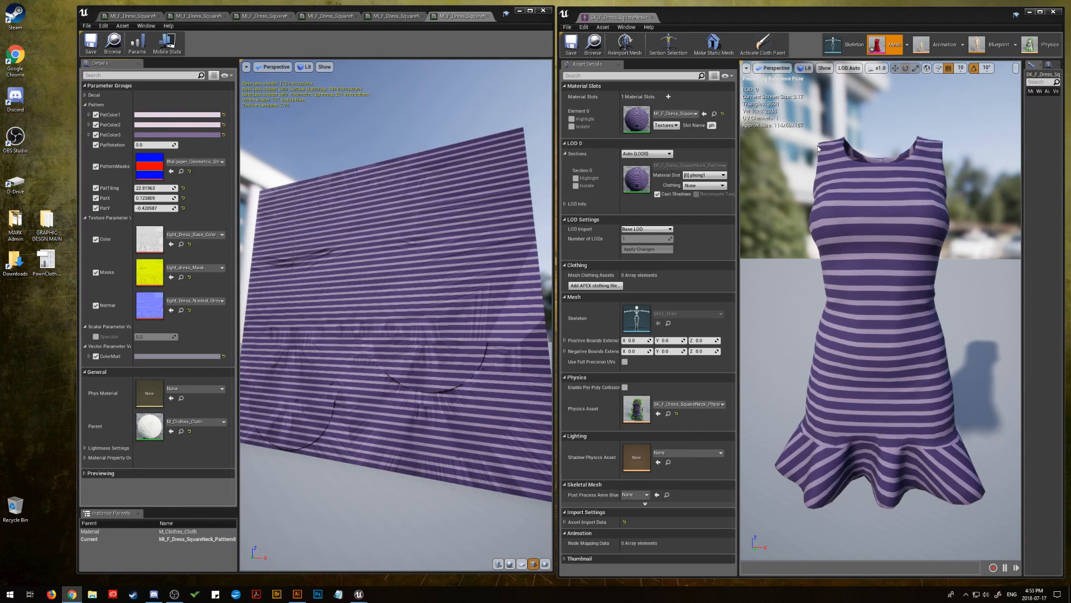
left_click(165, 114)
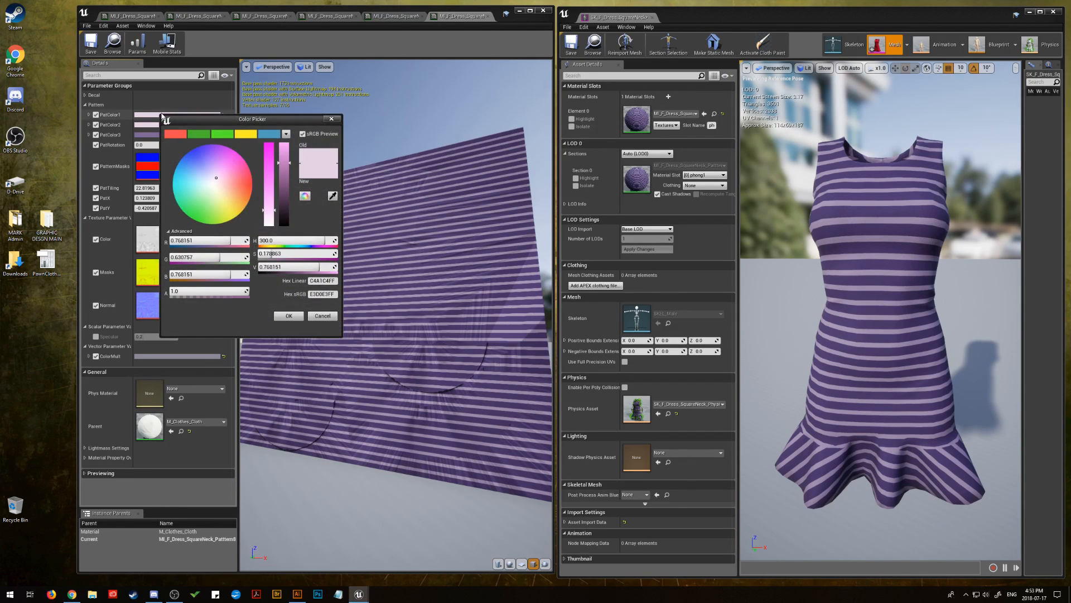
right_click(313, 295)
left_click(335, 337)
left_click(289, 316)
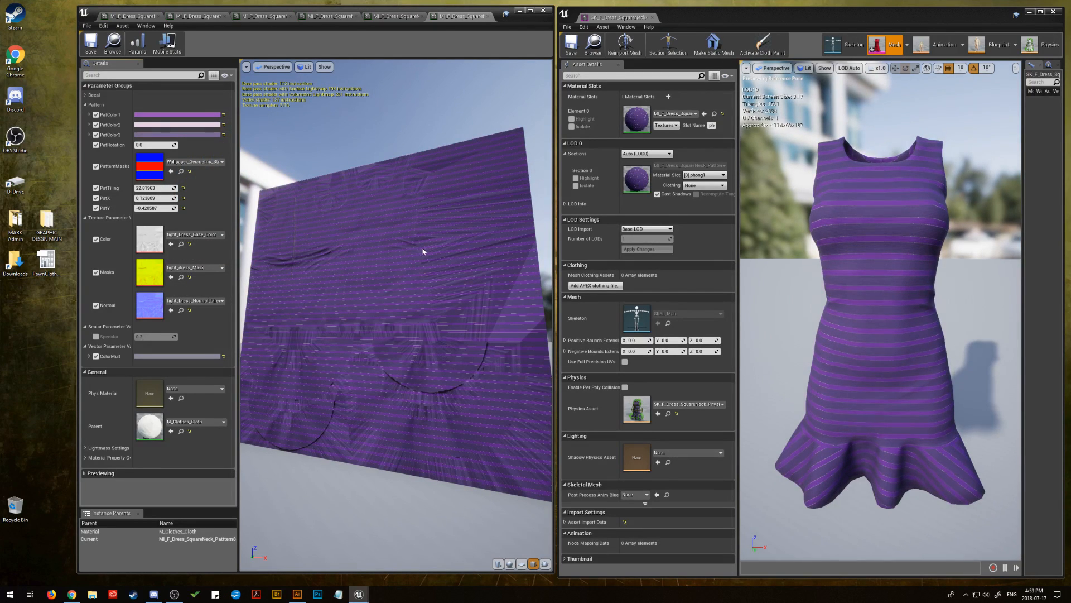
mouse_move(248, 142)
left_mouse_down()
mouse_move(340, 185)
mouse_move(279, 146)
mouse_move(248, 142)
left_mouse_up()
Paste the same medium purple hex sRGB value into PatColor2 so it matches PatColor1
left_click(190, 124)
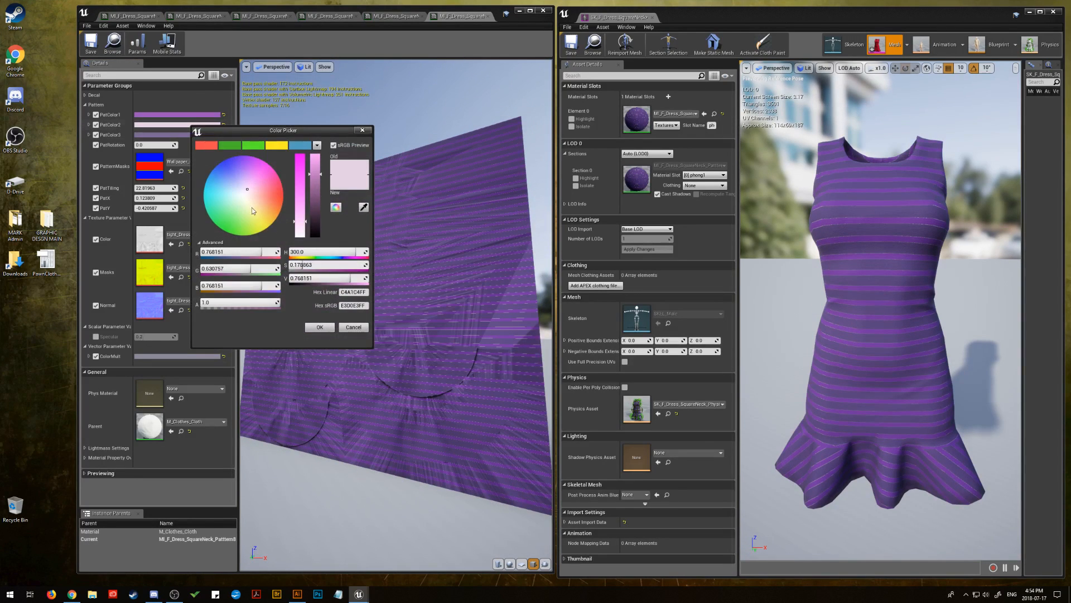
double_click(355, 305)
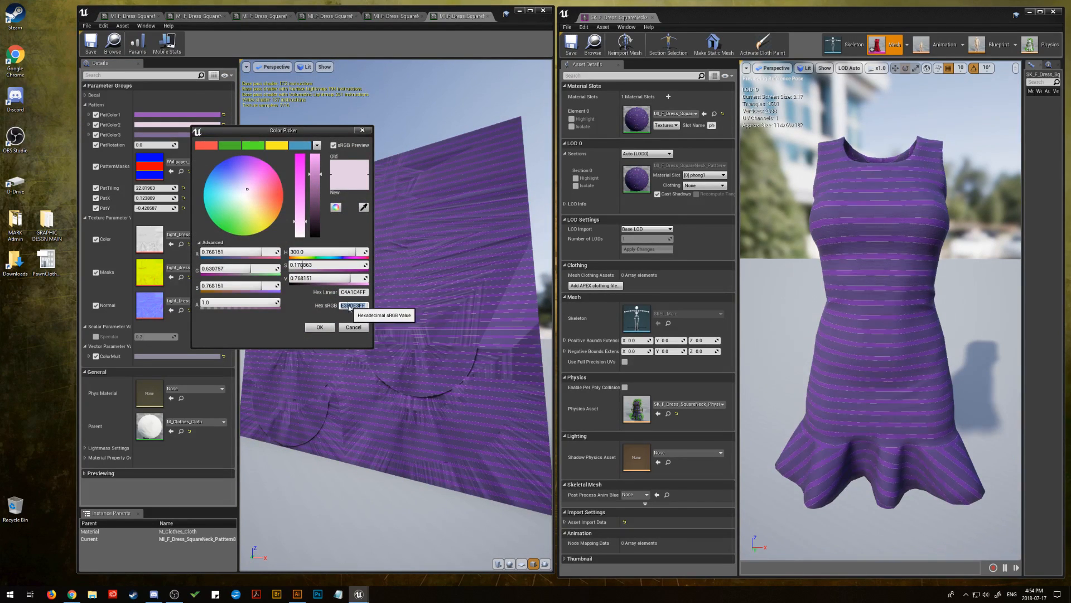
right_click(349, 306)
left_click(365, 346)
left_click(319, 327)
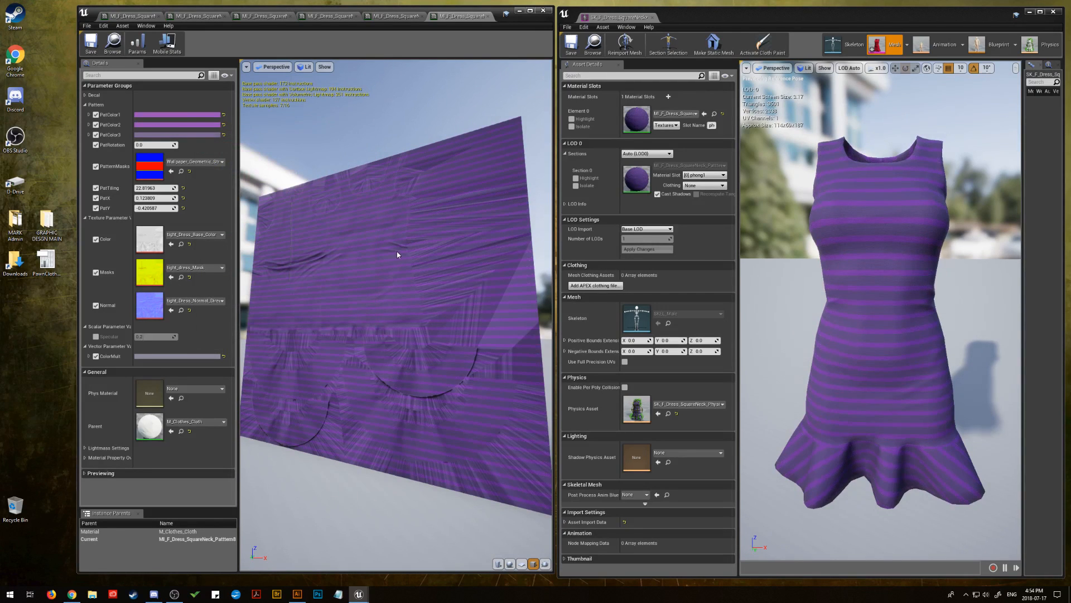
Darken PatColor3 for stronger stripe contrast and reduce PatTiling to about 19
mouse_move(387, 280)
left_mouse_down()
mouse_move(344, 274)
mouse_move(377, 273)
left_mouse_up()
left_click(189, 135)
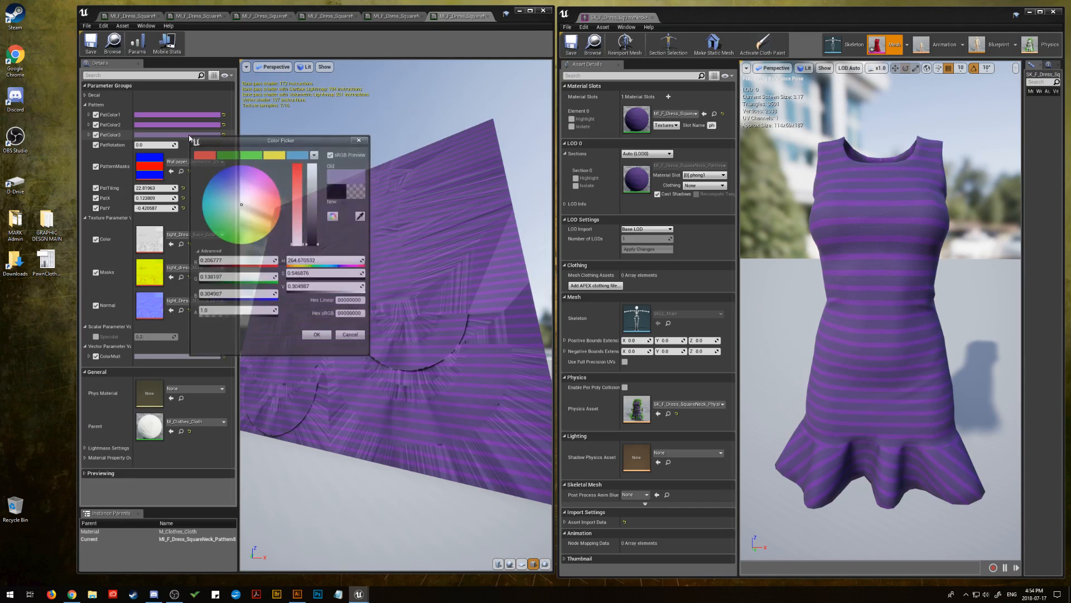
left_click_drag(320, 223, 318, 229)
left_click(319, 337)
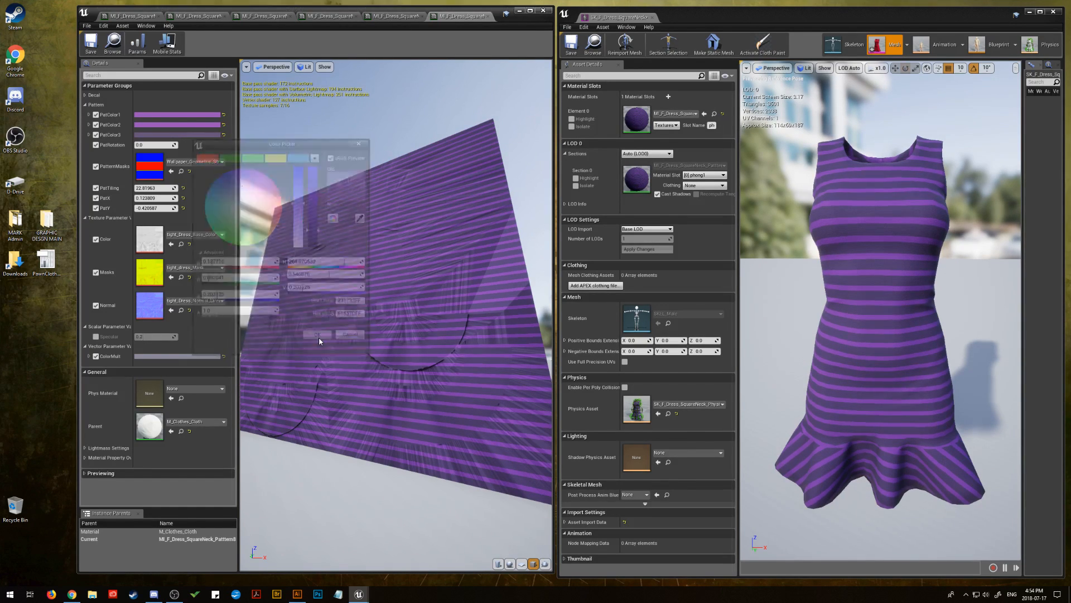
mouse_move(153, 189)
left_mouse_down()
mouse_move(196, 188)
mouse_move(146, 187)
left_mouse_up()
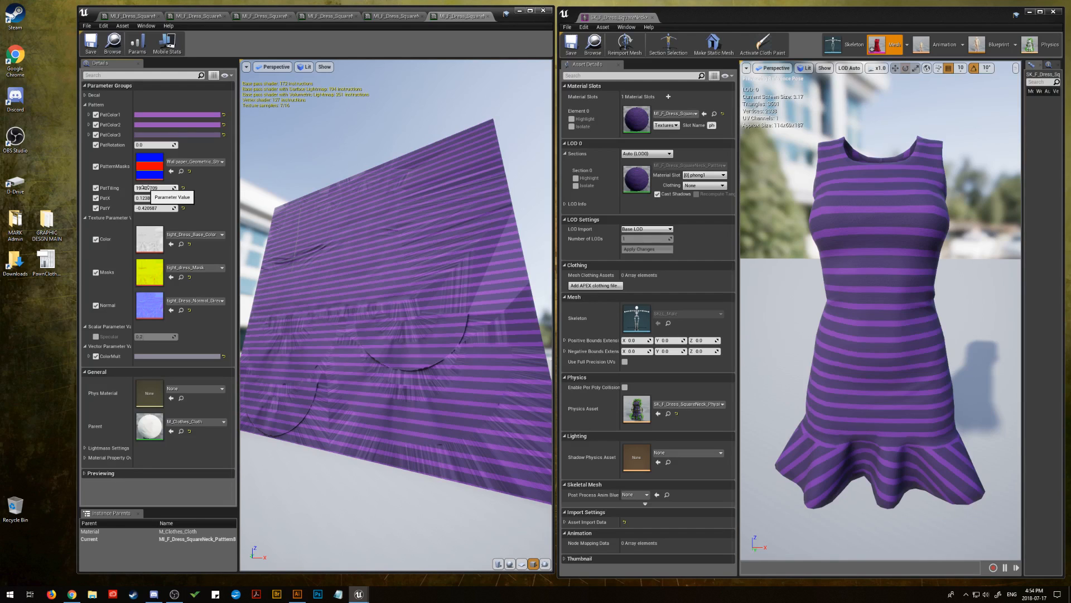
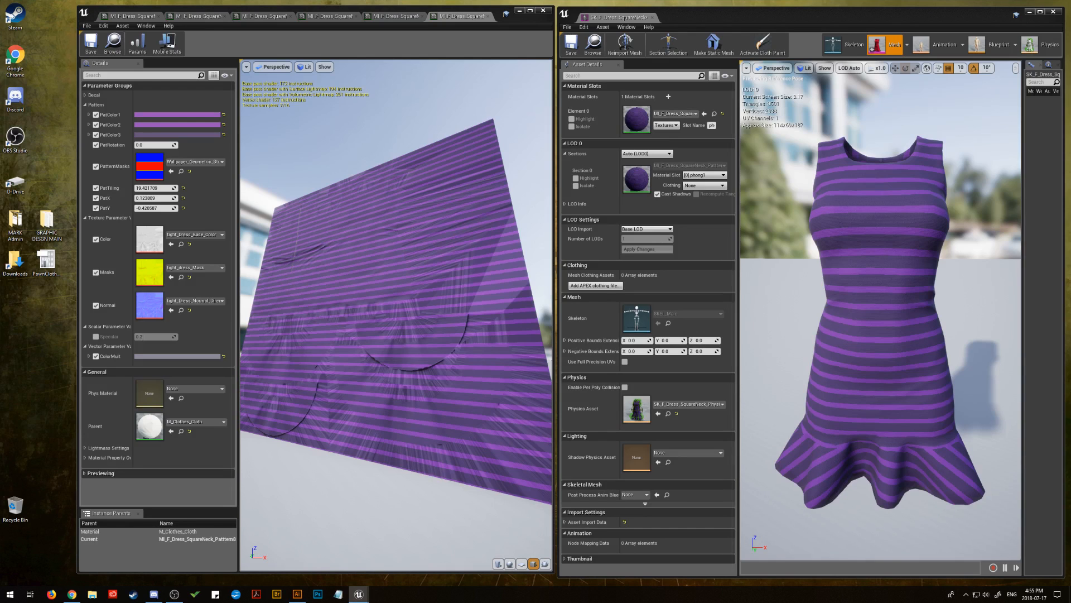
left_click_drag(1070, 238, 153, 173)
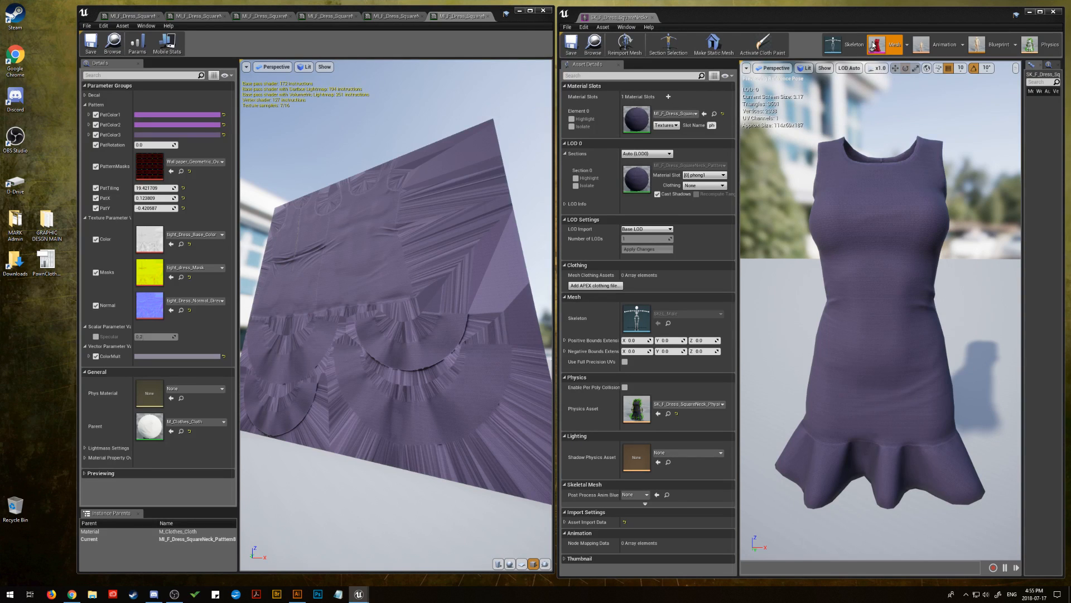
left_click(103, 25)
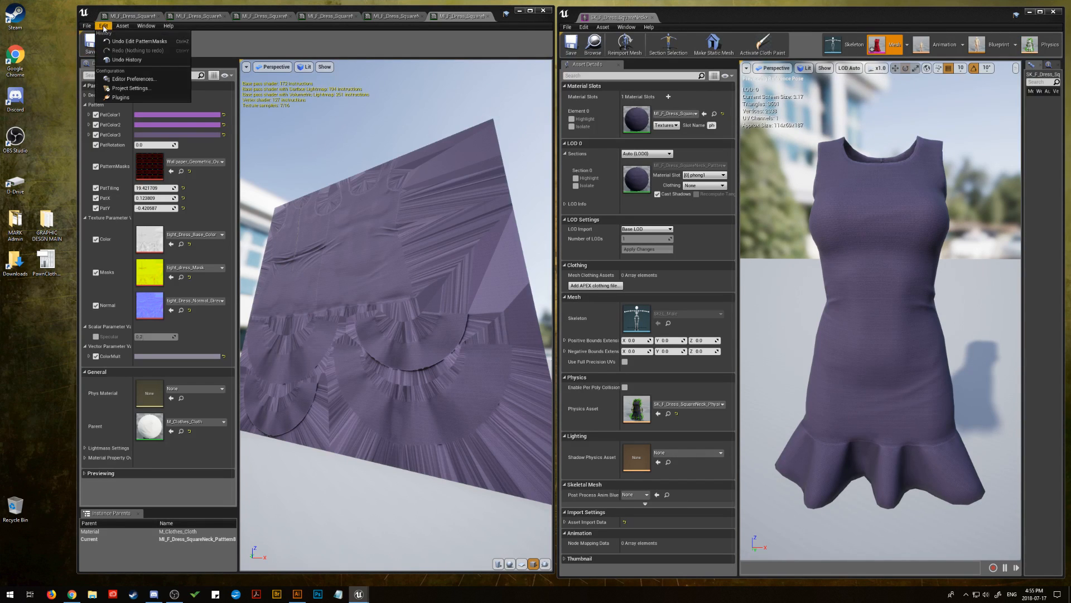
left_click(134, 41)
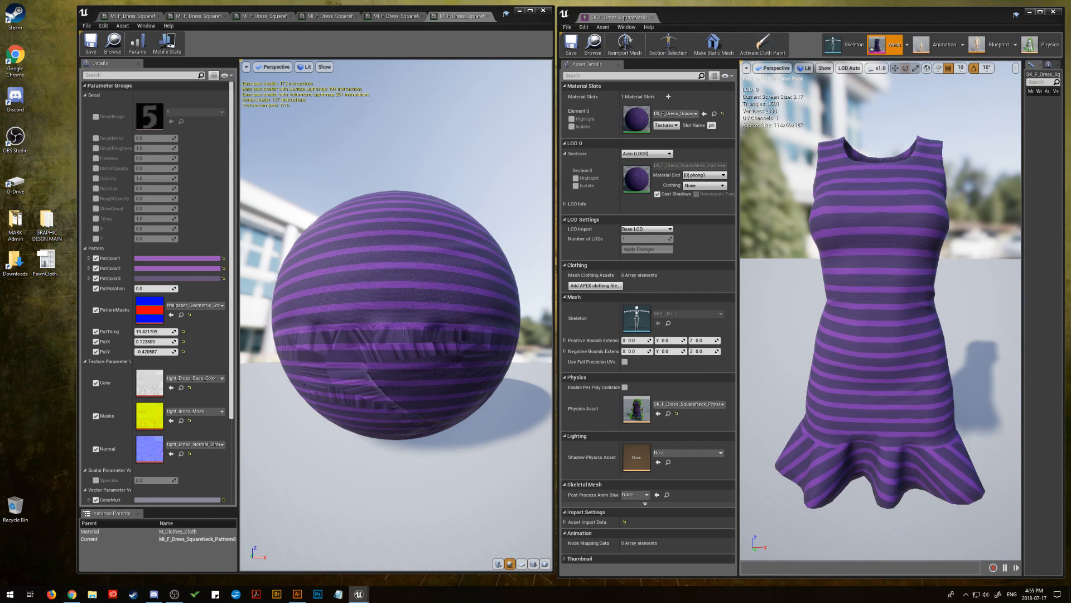
In the dress's newly assigned material instance, set PatternMasks to the oval Wallpaper_Geometric texture and reduce PatTiling to about 1.8
double_click(637, 119)
left_click_drag(390, 313, 355, 270)
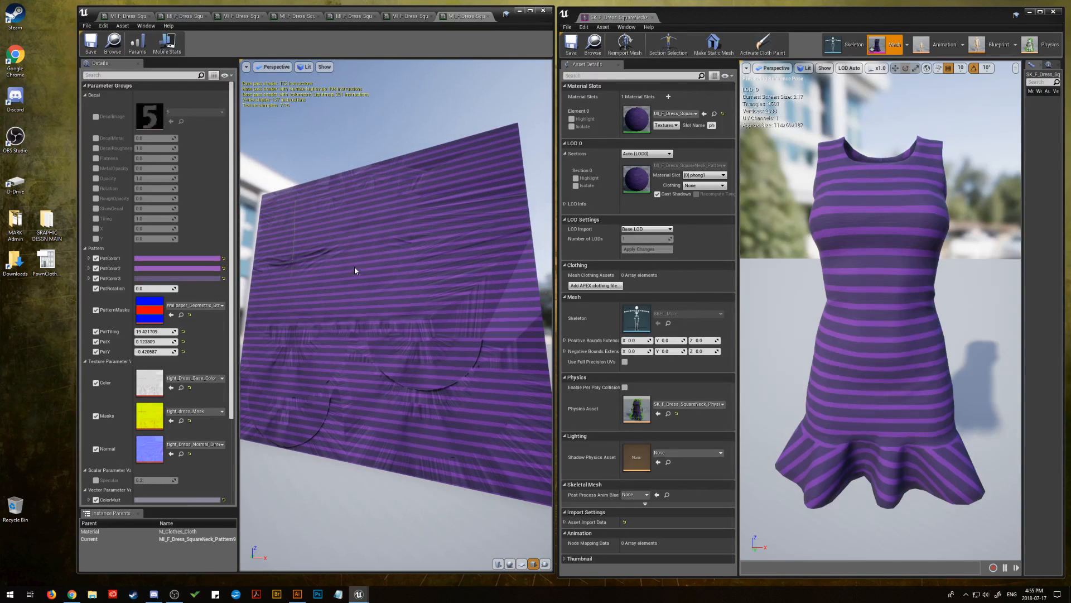
left_click(85, 95)
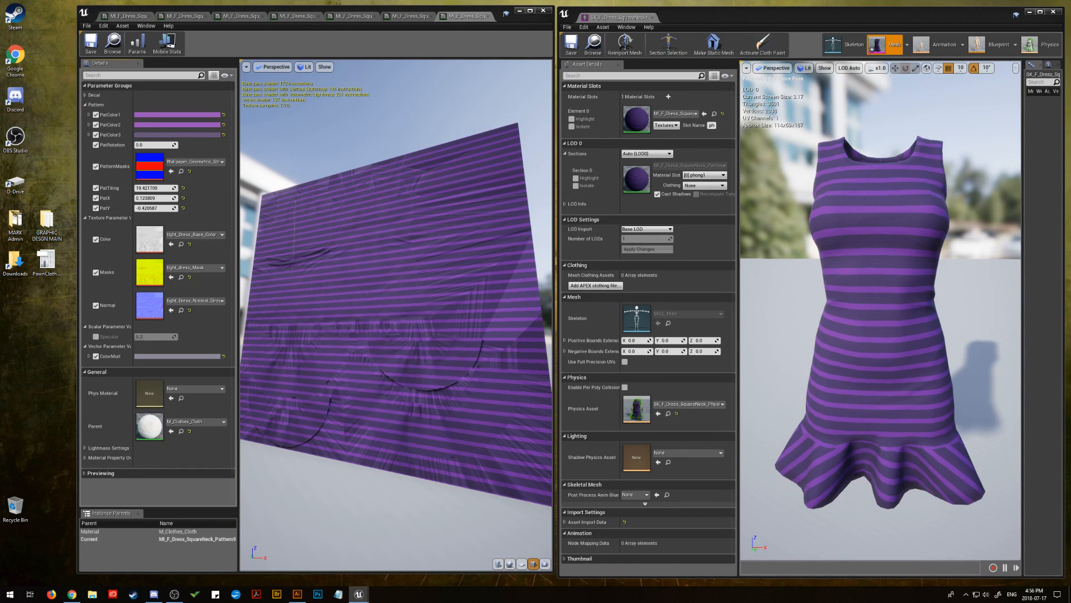
left_click_drag(1069, 232, 139, 188)
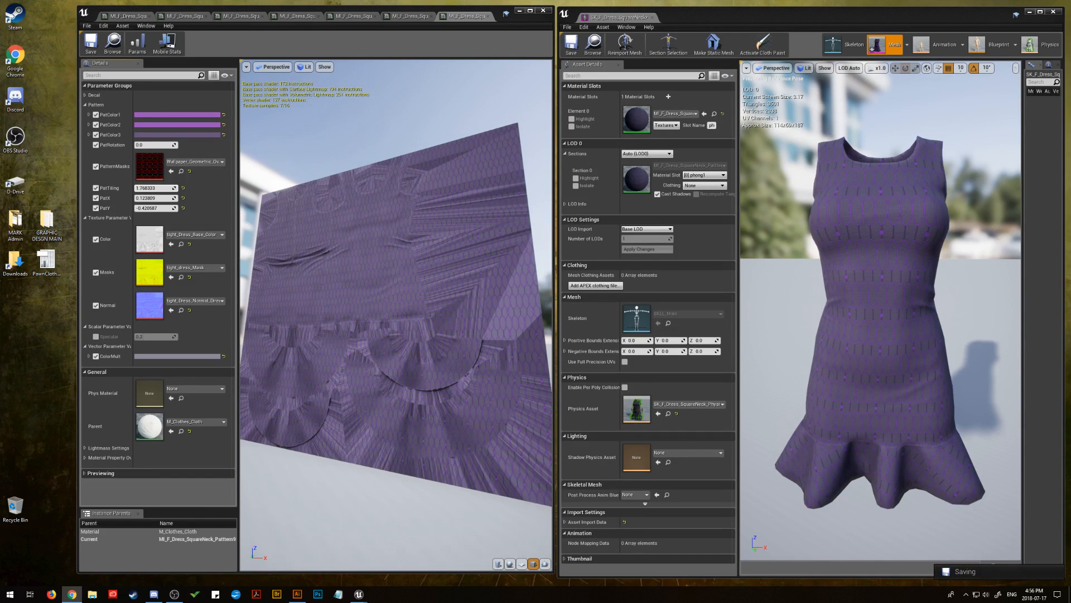
Recolour ColorMult to golden yellow by pasting the copied colour code as its hex sRGB value
left_click(178, 356)
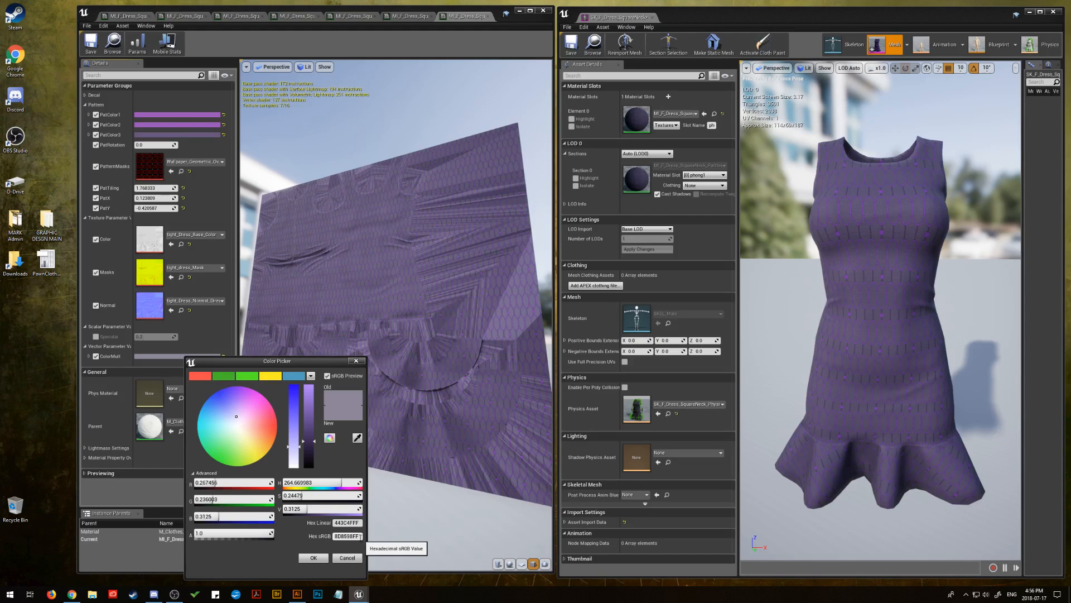
right_click(353, 536)
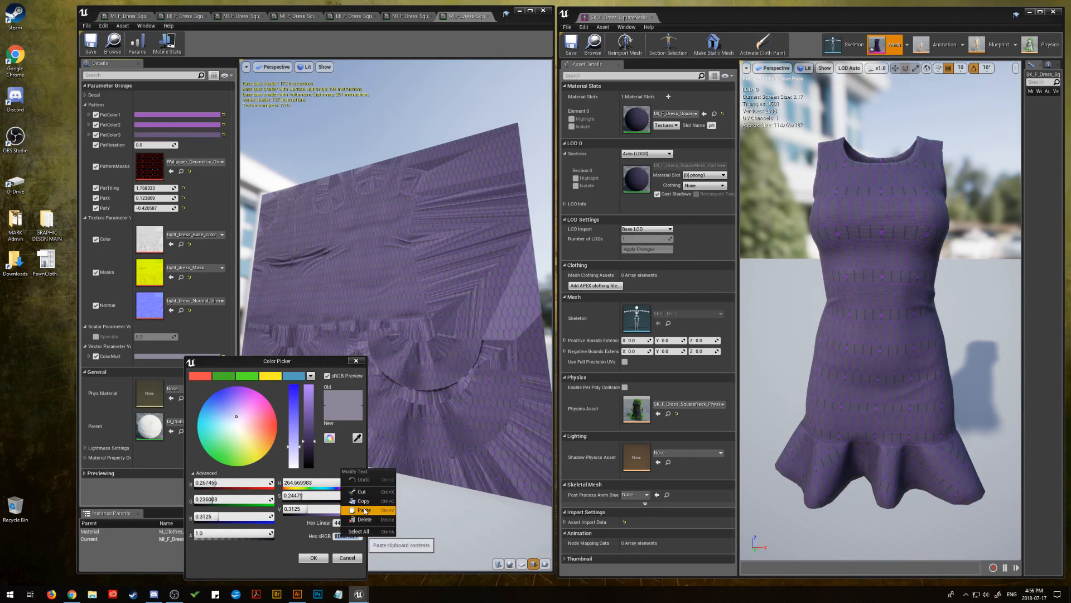
left_click(364, 510)
left_click(314, 558)
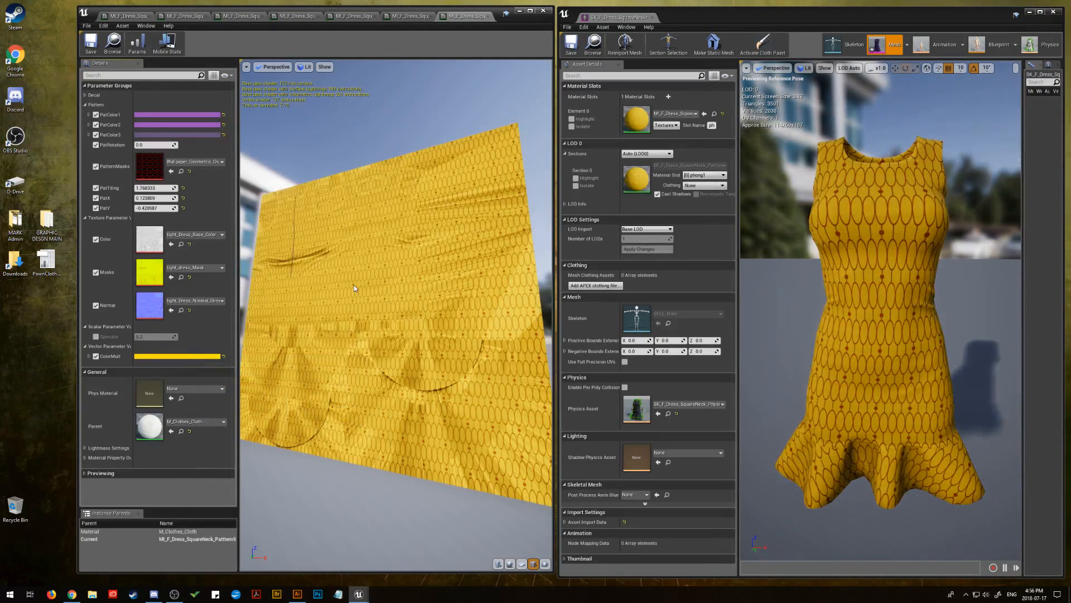
Desaturate PatColor1 to a pale purple with a saturation of about 0.47
left_click(170, 117)
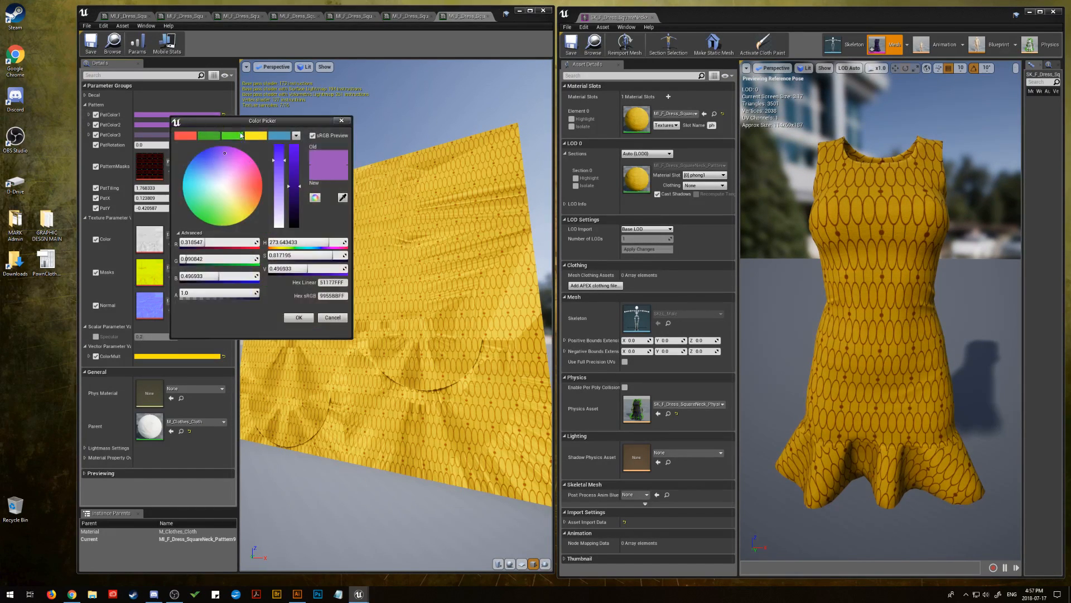
mouse_move(278, 202)
left_mouse_down()
mouse_move(278, 233)
mouse_move(287, 187)
left_mouse_up()
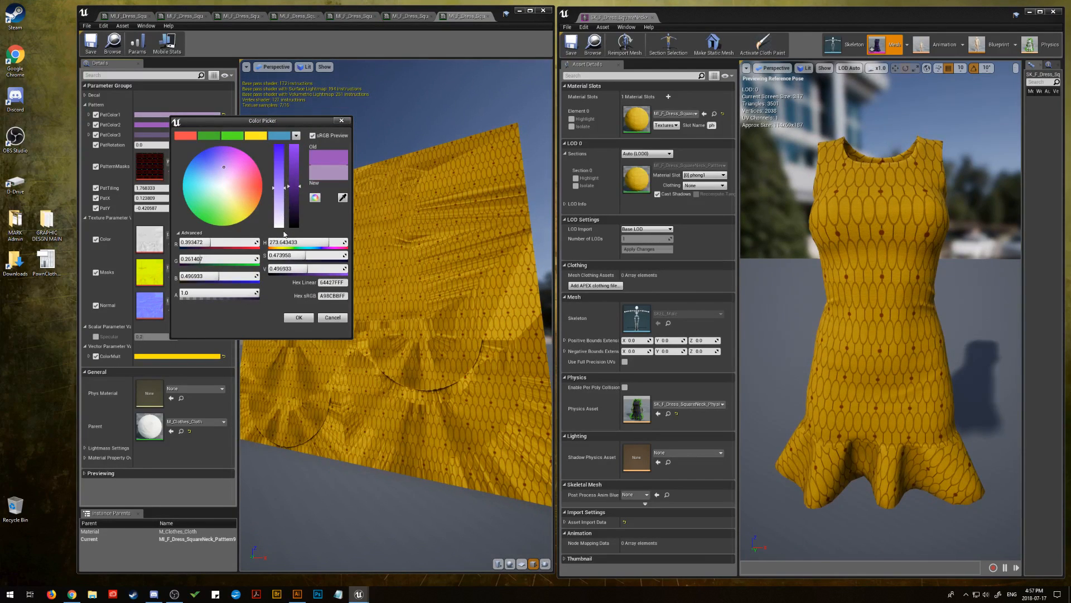
left_click(301, 317)
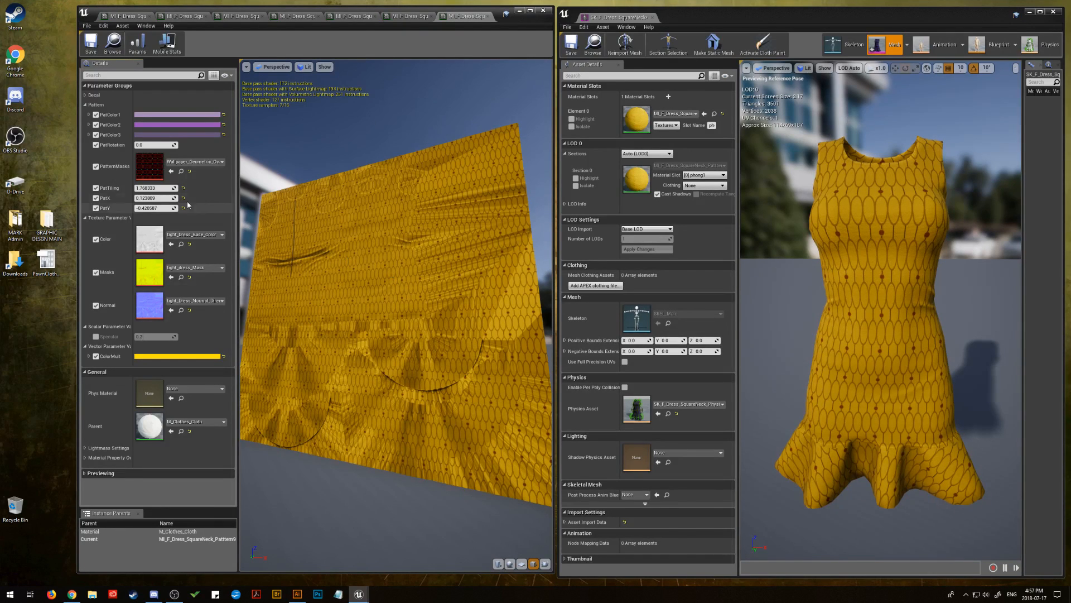
Shift the oval pattern on the dress by setting PatX to about 0.45
left_click_drag(154, 198, 173, 198)
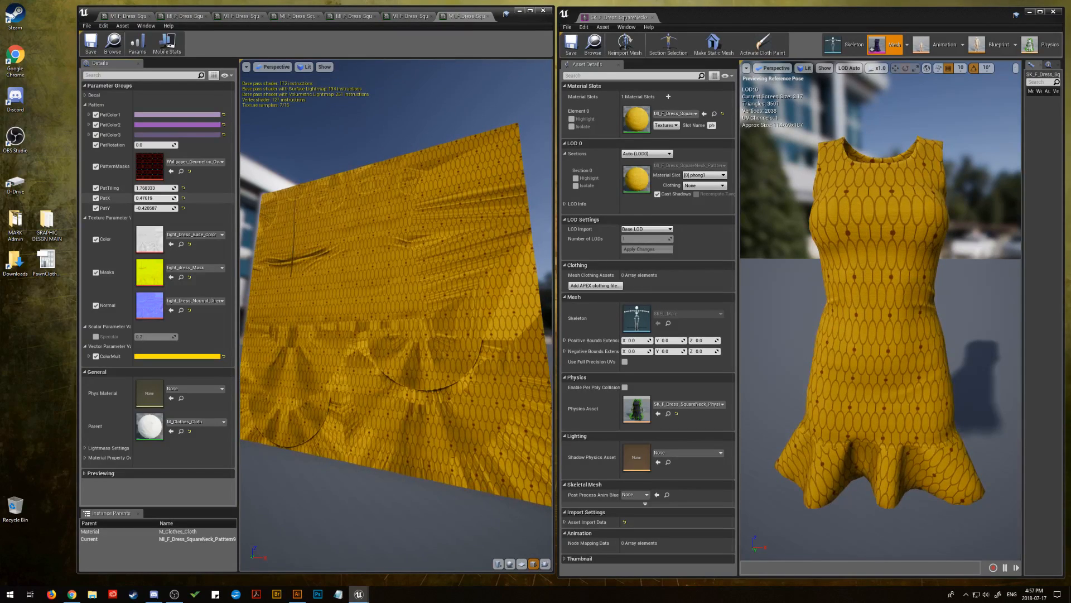
left_click_drag(154, 198, 150, 198)
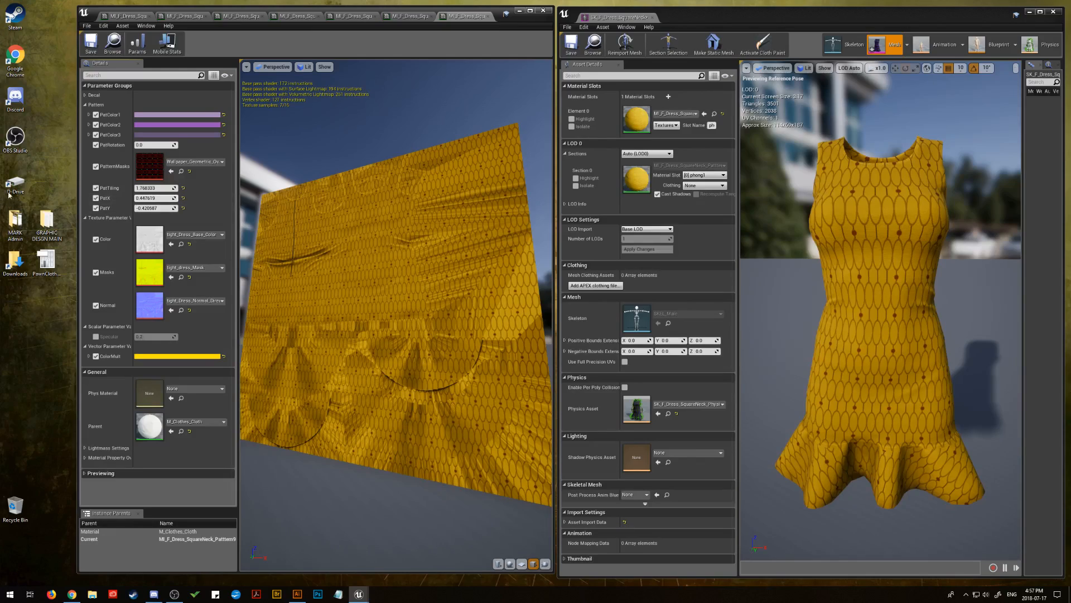
mouse_move(145, 145)
left_mouse_down()
mouse_move(154, 146)
mouse_move(144, 145)
left_mouse_up()
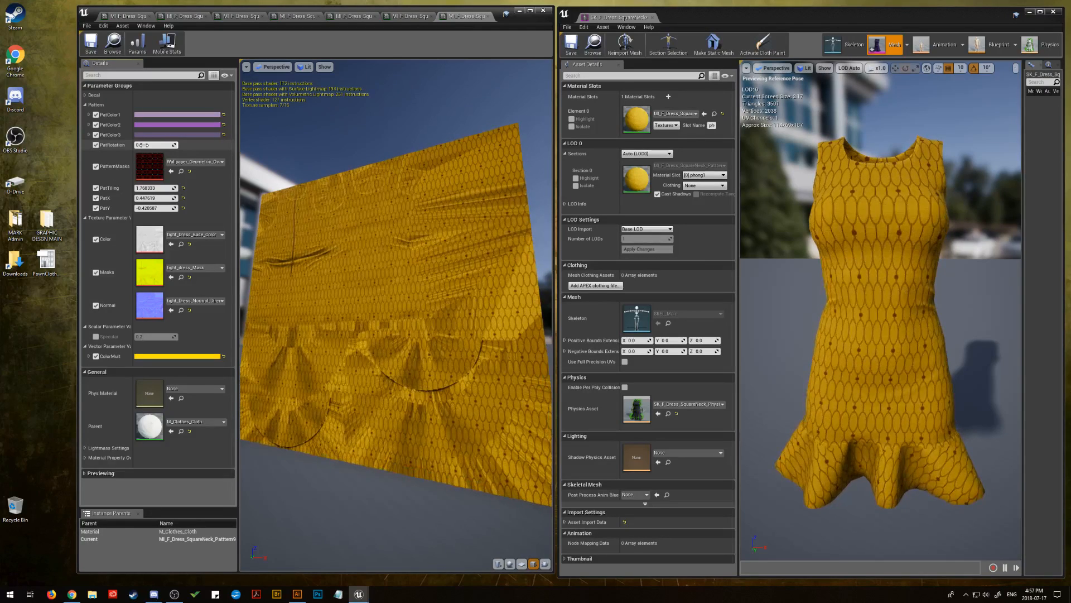
left_click(144, 145)
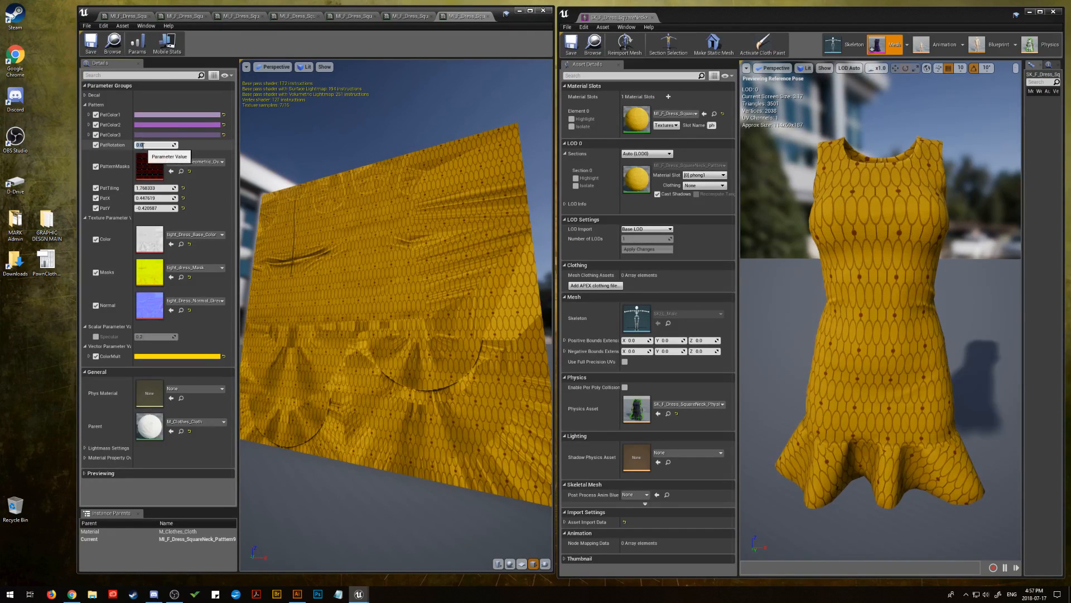
left_click(195, 149)
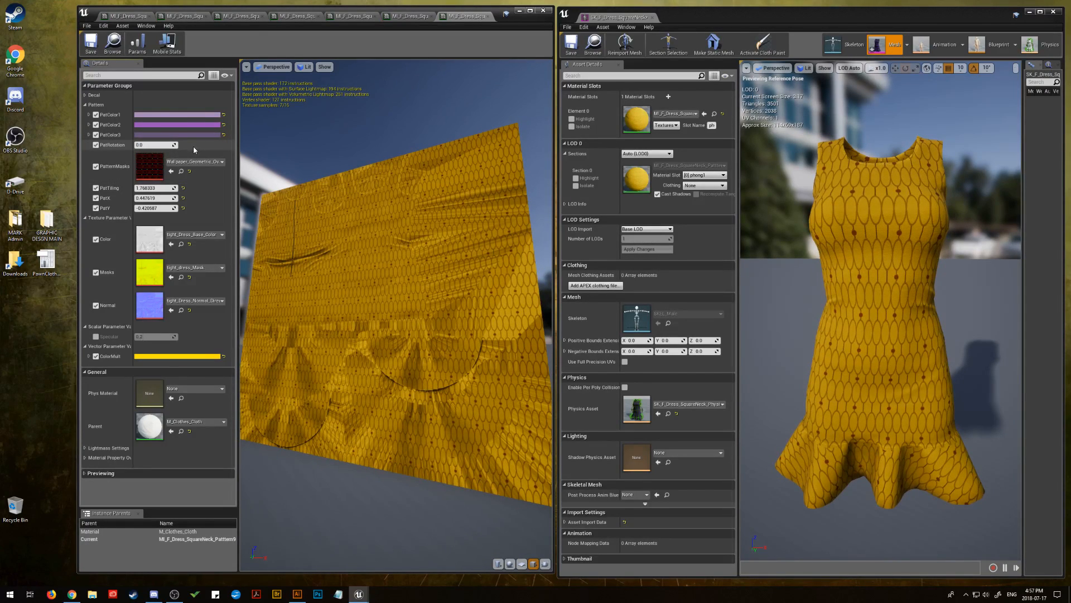
Recolour PatColor1 to muted gold, hex sRGB BBAE4FFF, and copy that hex value
left_click(178, 115)
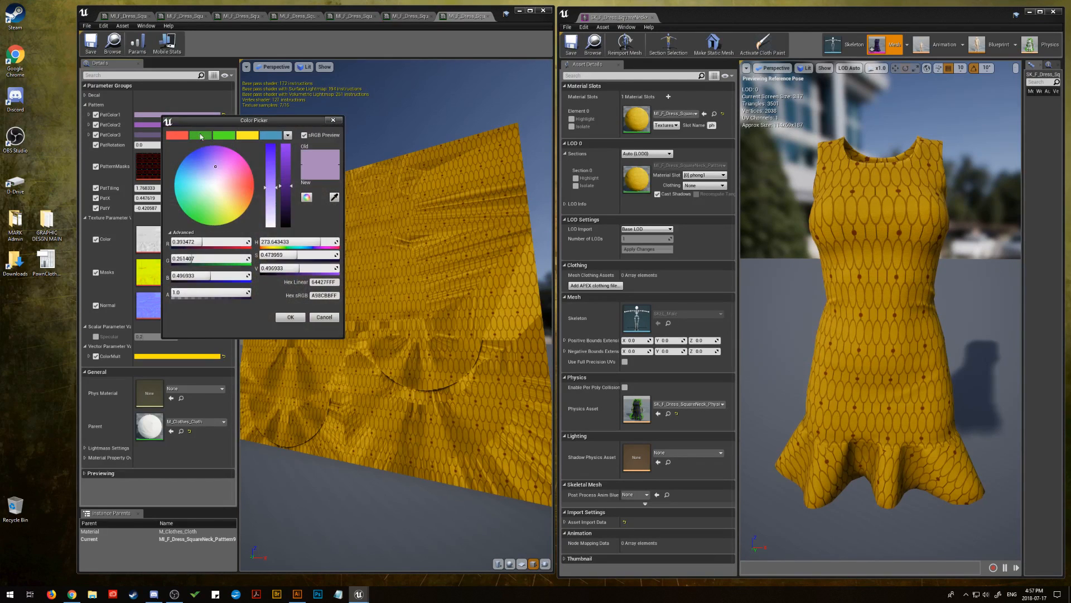
left_click_drag(208, 210, 236, 213)
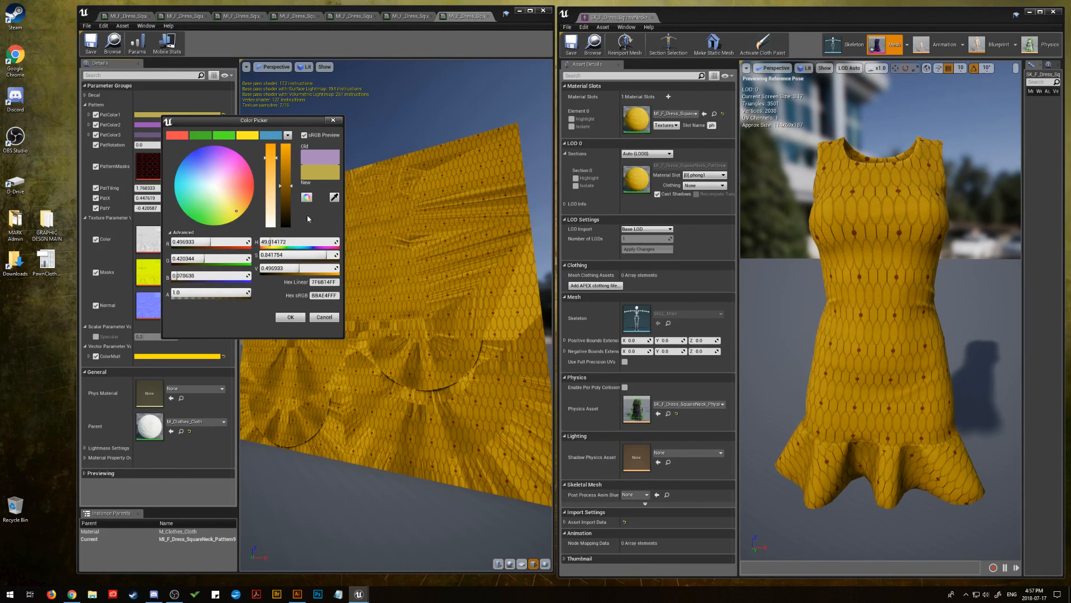
left_click(327, 295)
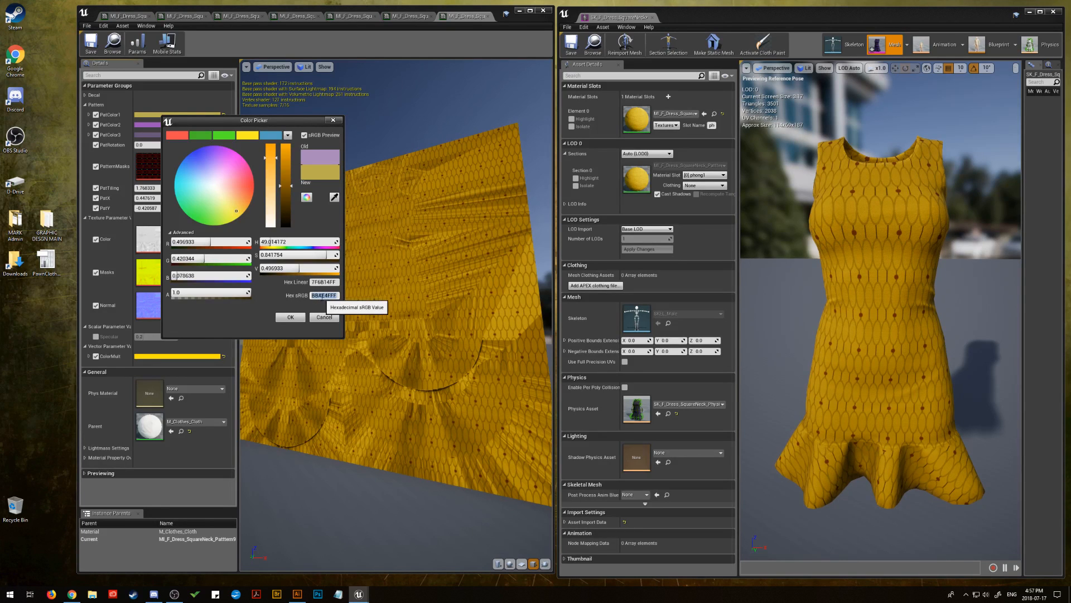
right_click(324, 295)
left_click(344, 329)
left_click(290, 317)
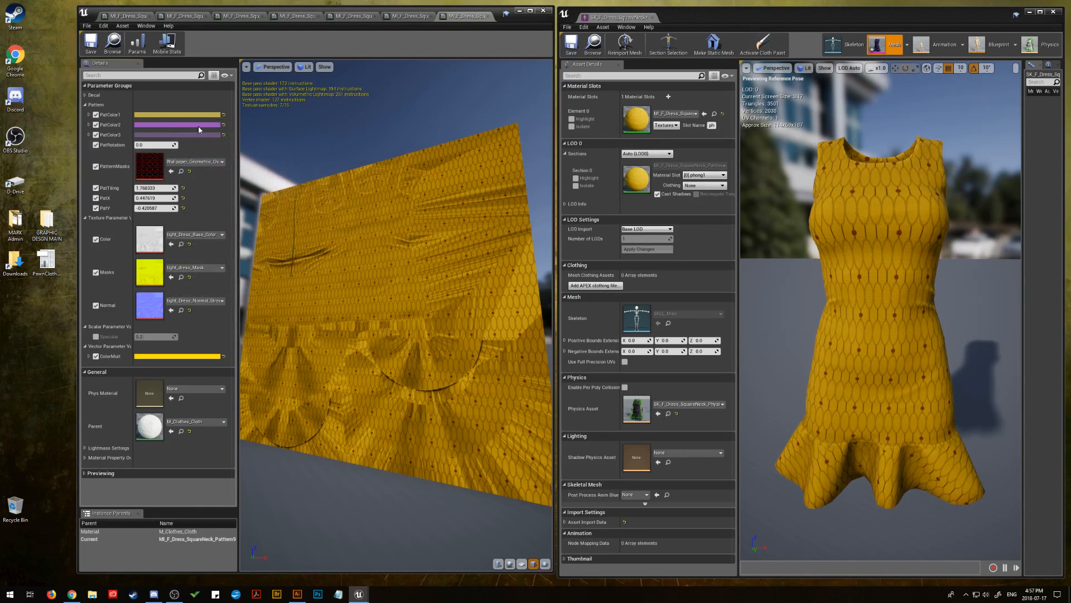
Paste the copied muted gold hex sRGB value into PatColor2 to match PatColor1
left_click(189, 125)
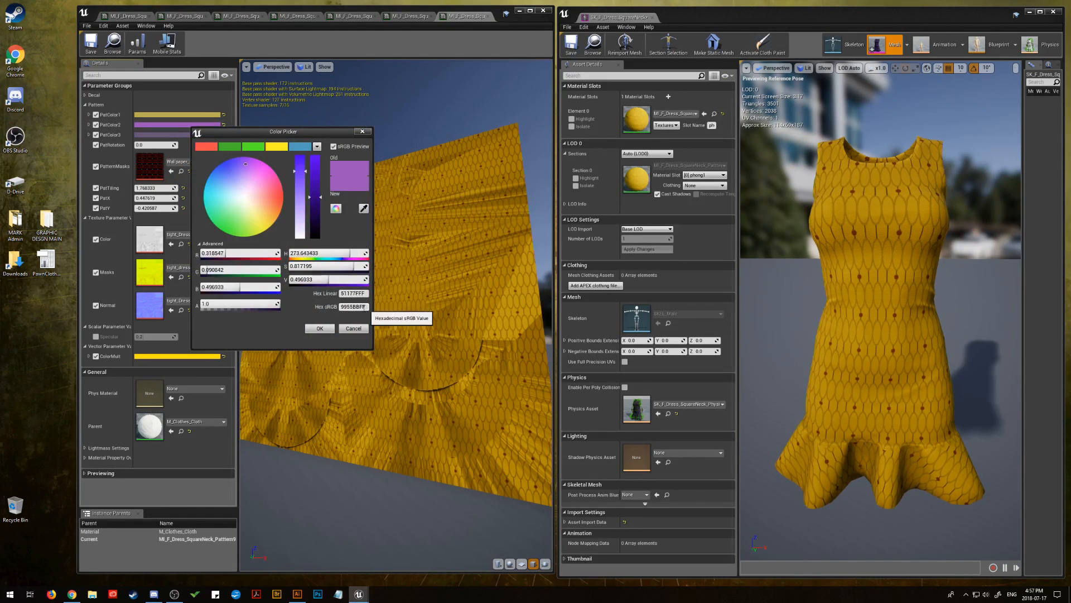
left_click(346, 308)
right_click(347, 311)
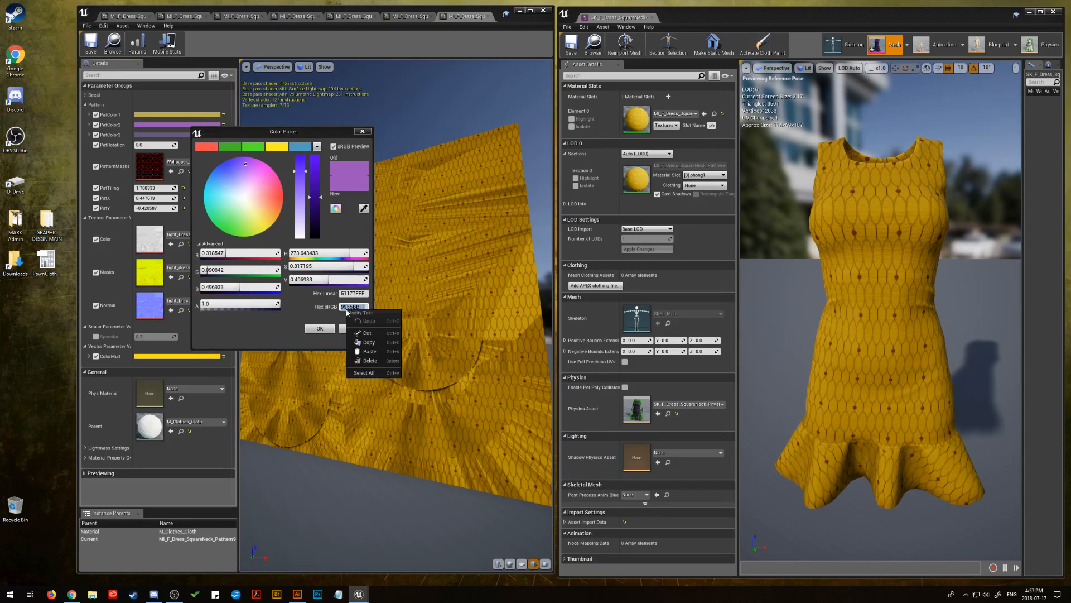
left_click(364, 351)
left_click(318, 328)
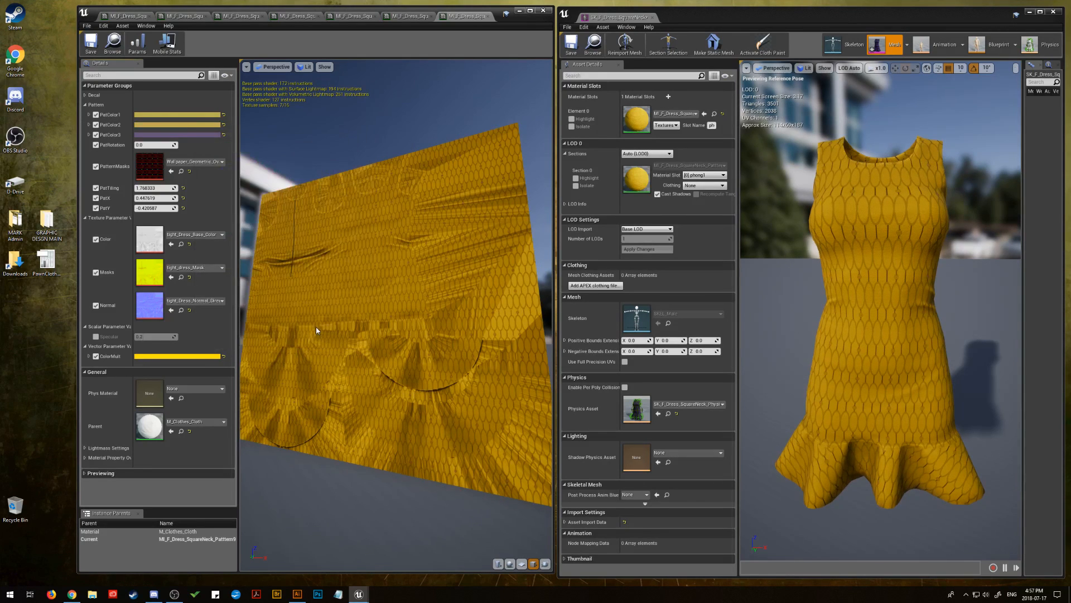
Paste the muted gold hex sRGB value BBAE4FFF into PatColor3 so it matches PatColor1
left_click(189, 135)
left_click(346, 317)
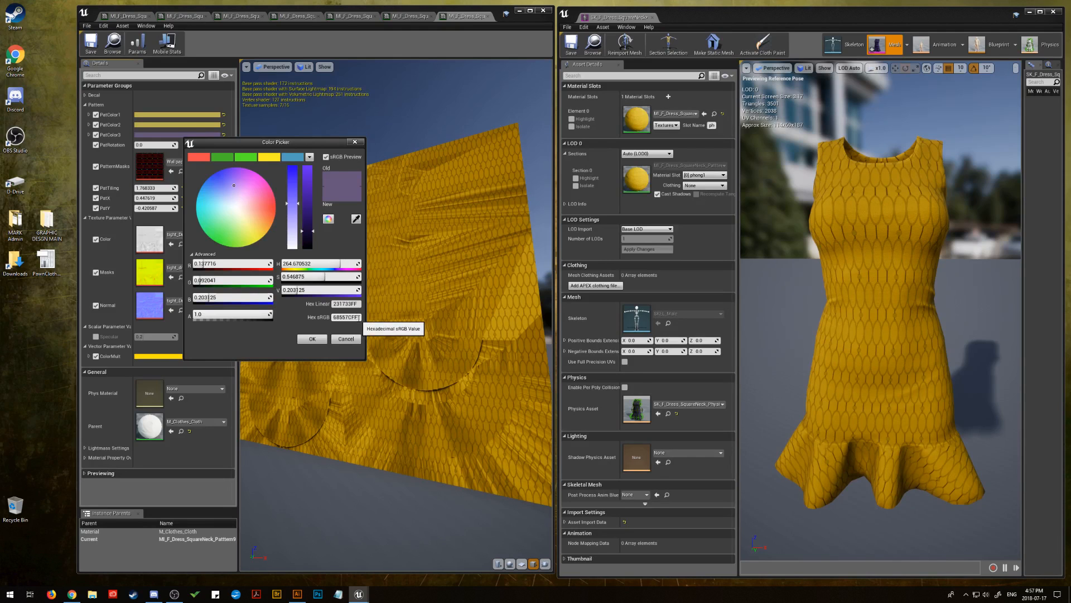
right_click(341, 318)
left_click(361, 362)
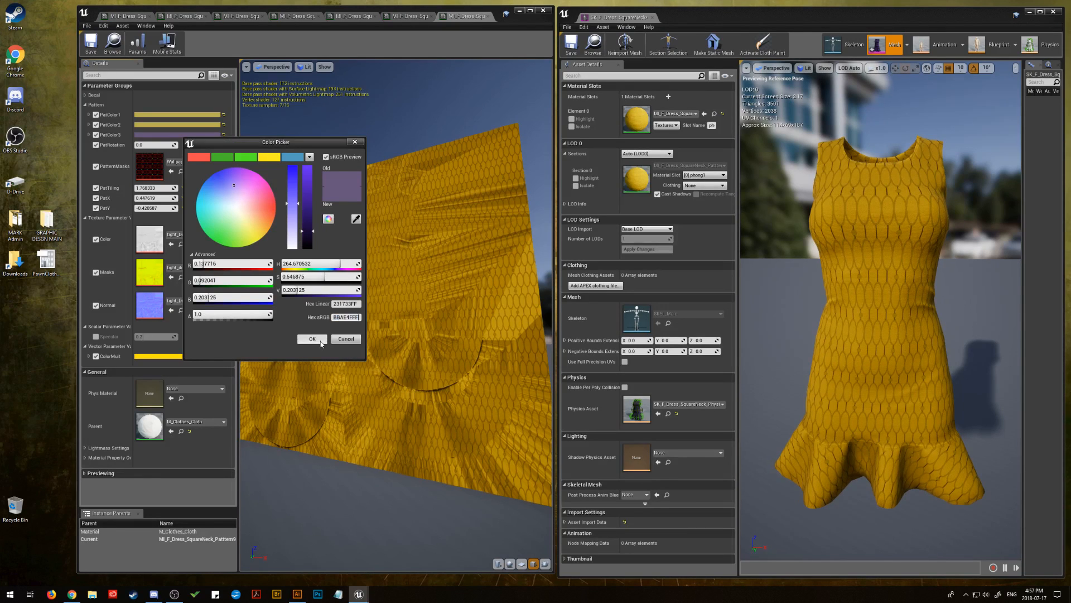
left_click(313, 340)
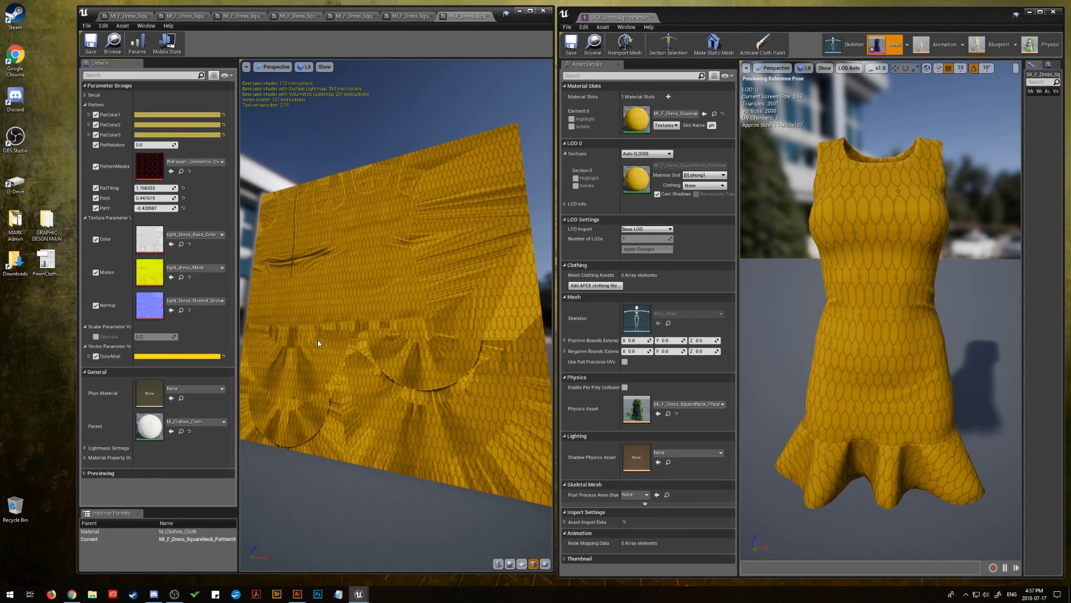
Try the saved red and blue swatches on PatColor2, and settle on a pale pink derived from the red
left_click(177, 125)
left_click(193, 146)
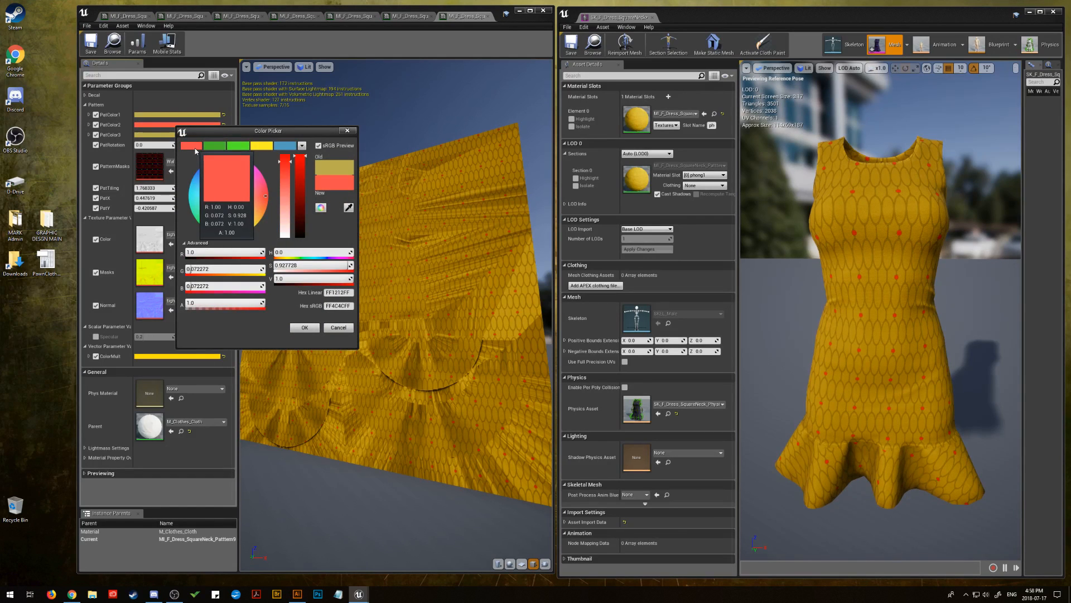
left_click(285, 147)
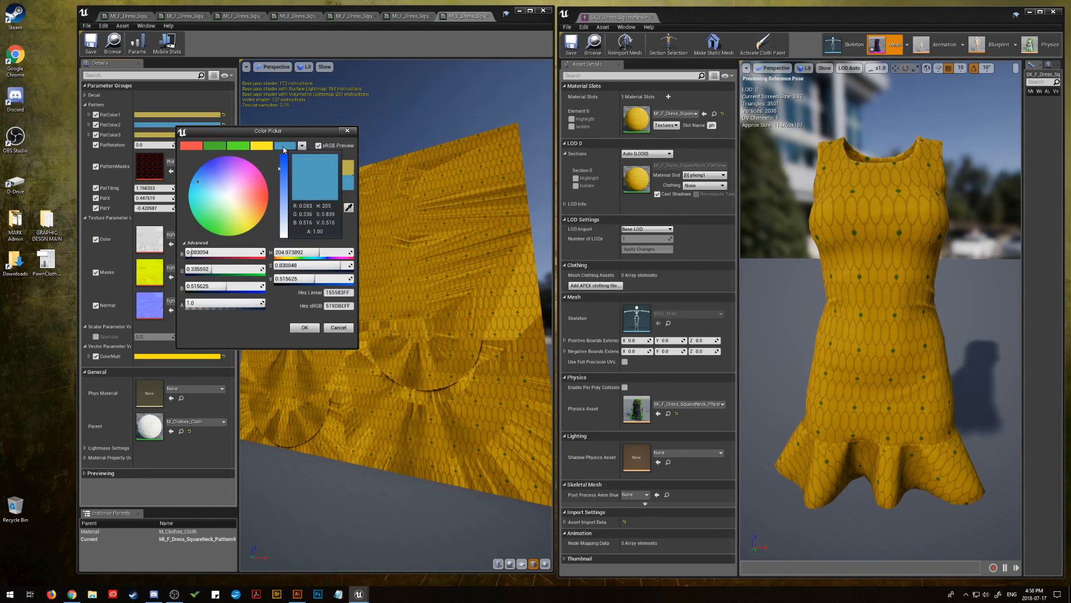
left_click(191, 146)
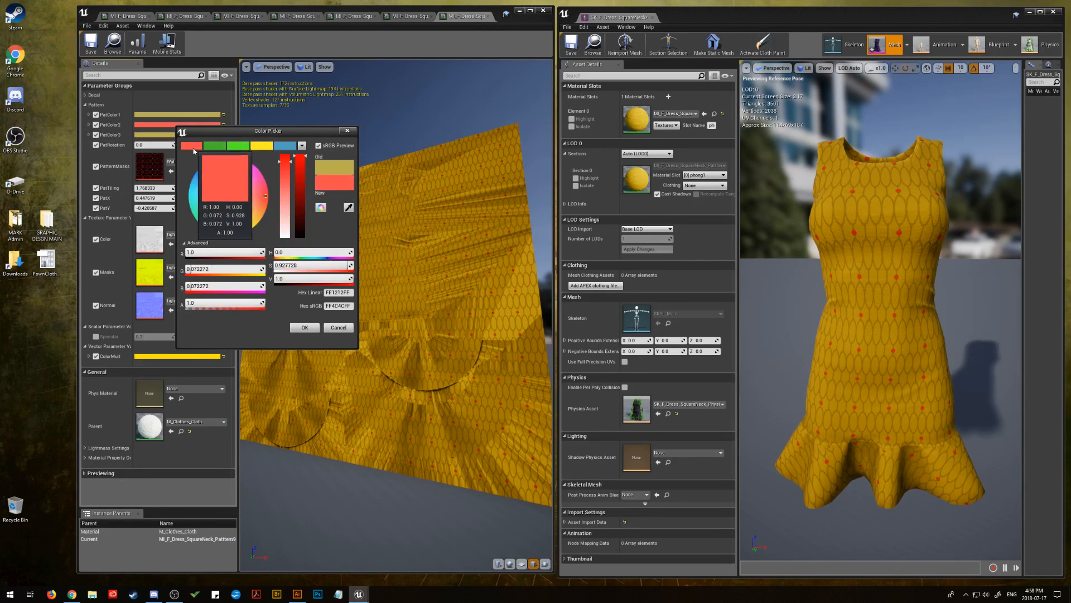
left_click_drag(238, 211, 245, 184)
left_click(305, 327)
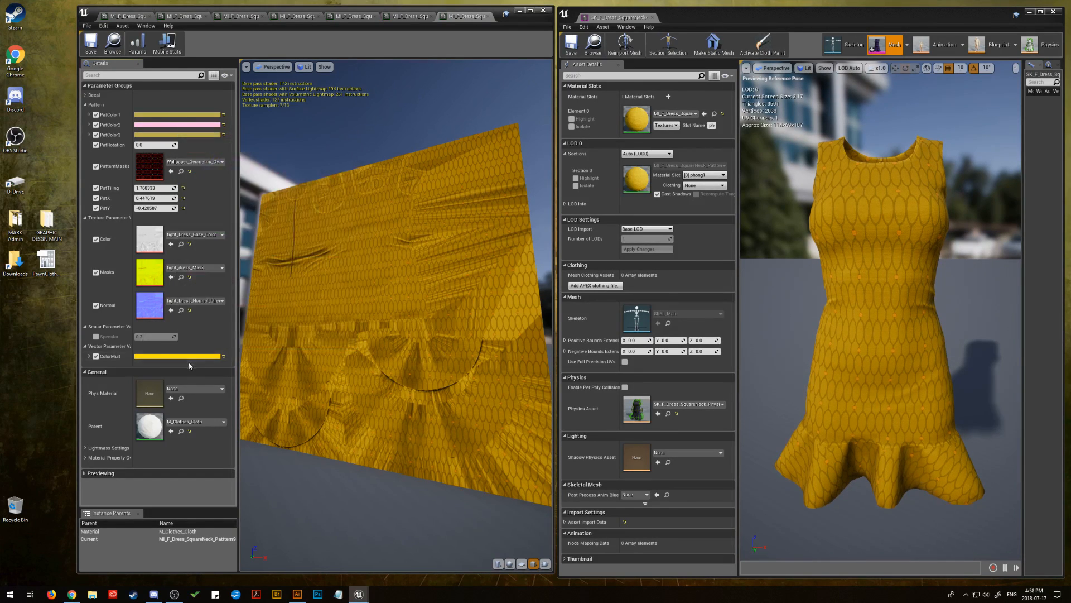
left_click(188, 357)
mouse_move(296, 413)
left_mouse_down()
mouse_move(292, 441)
mouse_move(289, 401)
mouse_move(300, 462)
mouse_move(292, 394)
mouse_move(302, 394)
left_mouse_up()
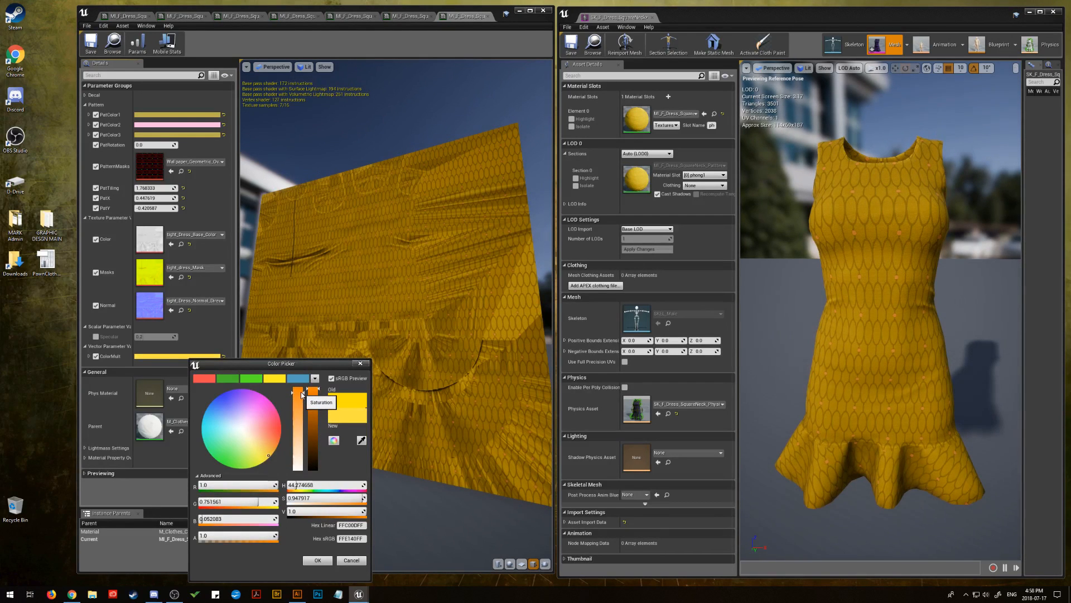
mouse_move(277, 382)
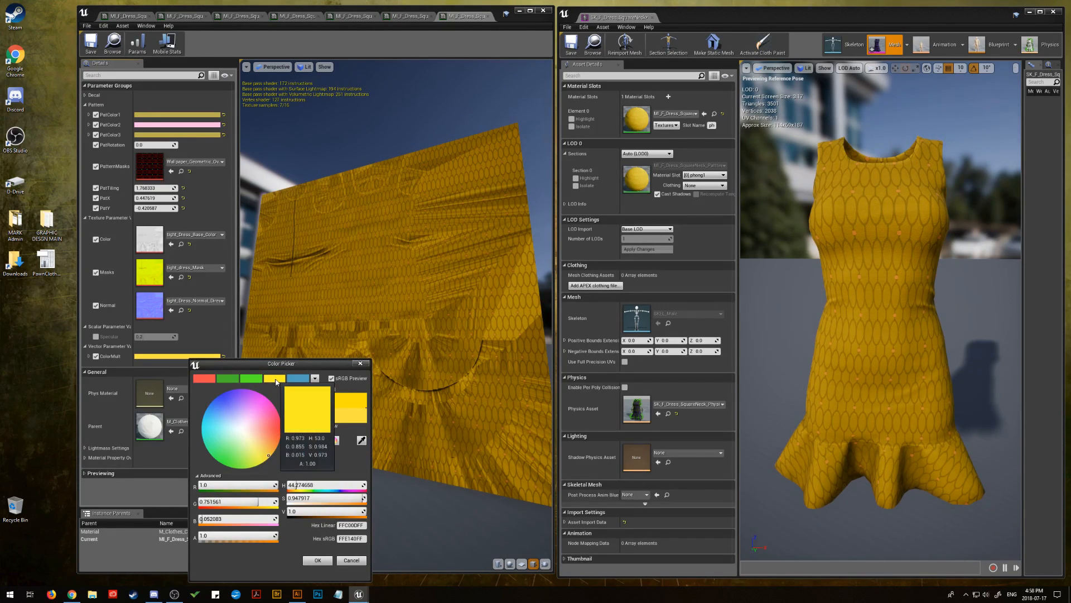
left_click(276, 383)
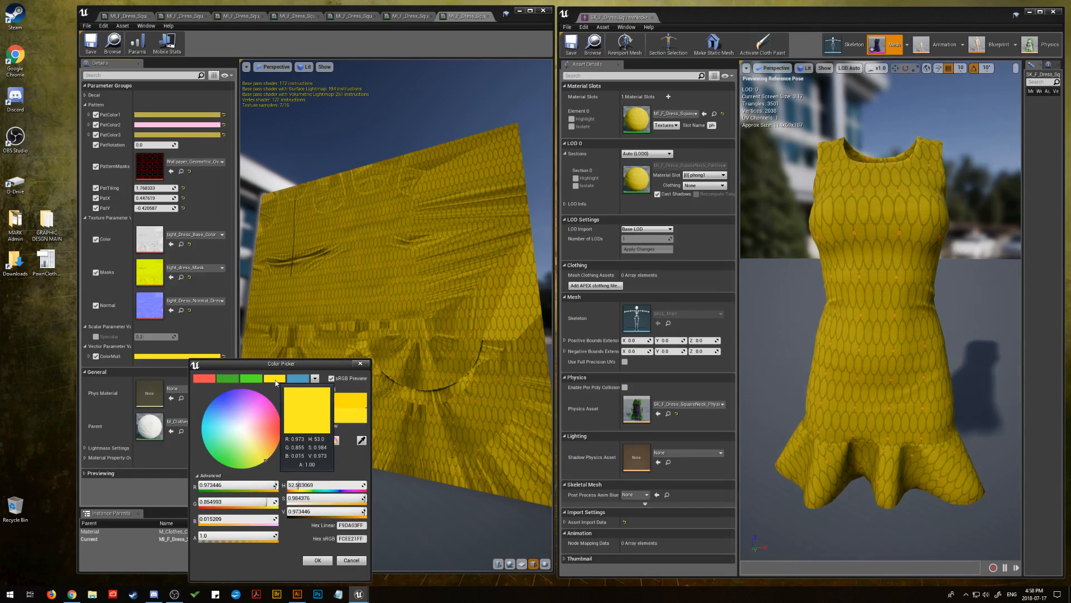
mouse_move(267, 447)
left_mouse_down()
mouse_move(246, 450)
mouse_move(249, 463)
left_mouse_up()
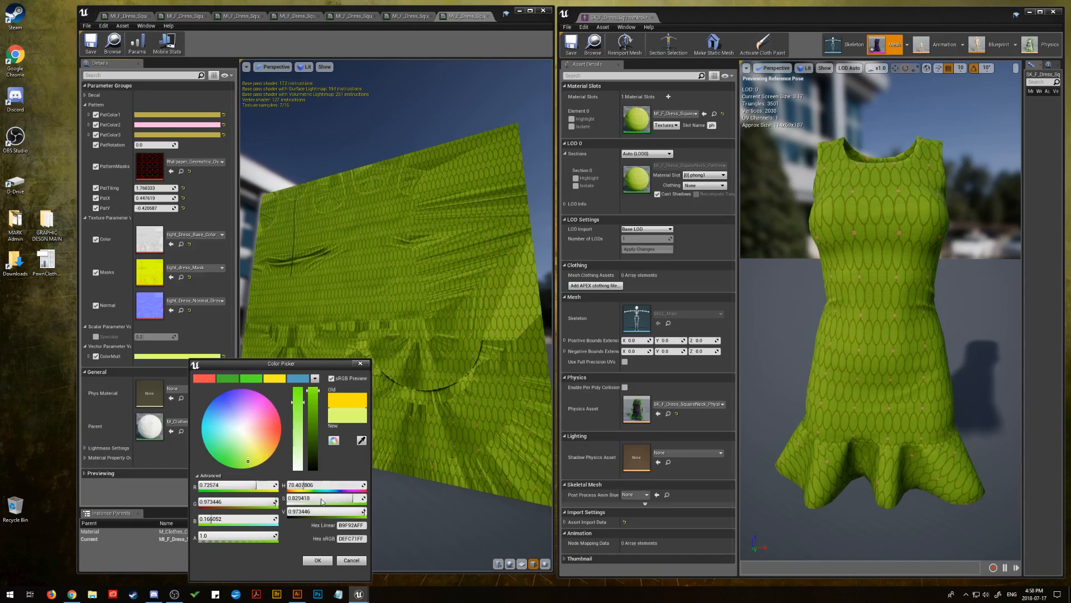
left_click(351, 560)
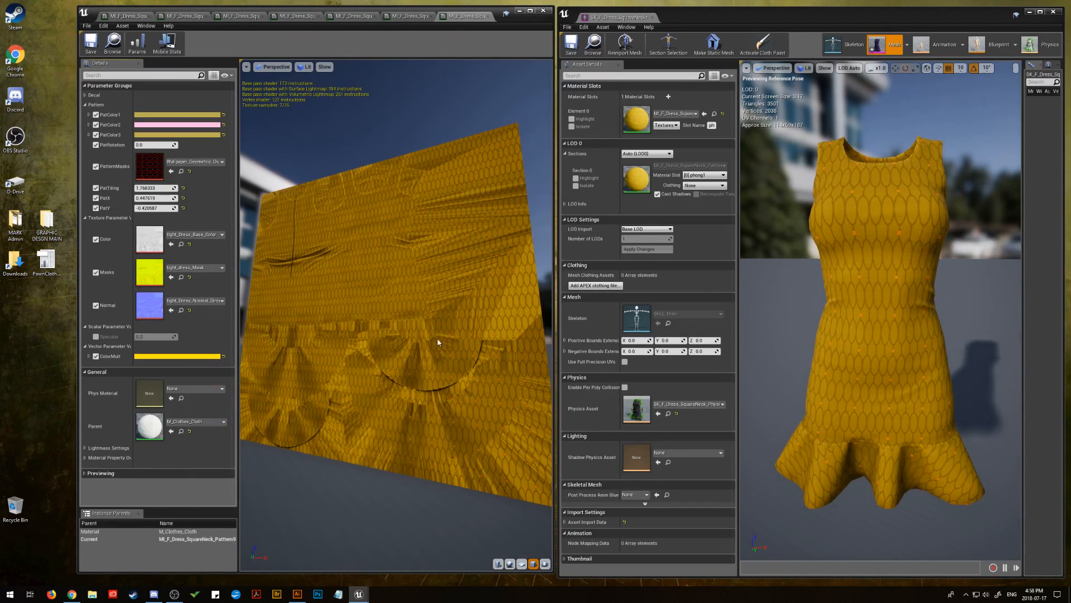
Try the yellow hex sRGB value fcf75e, copied from the browser, as the dress material's ColorMult
left_click(71, 594)
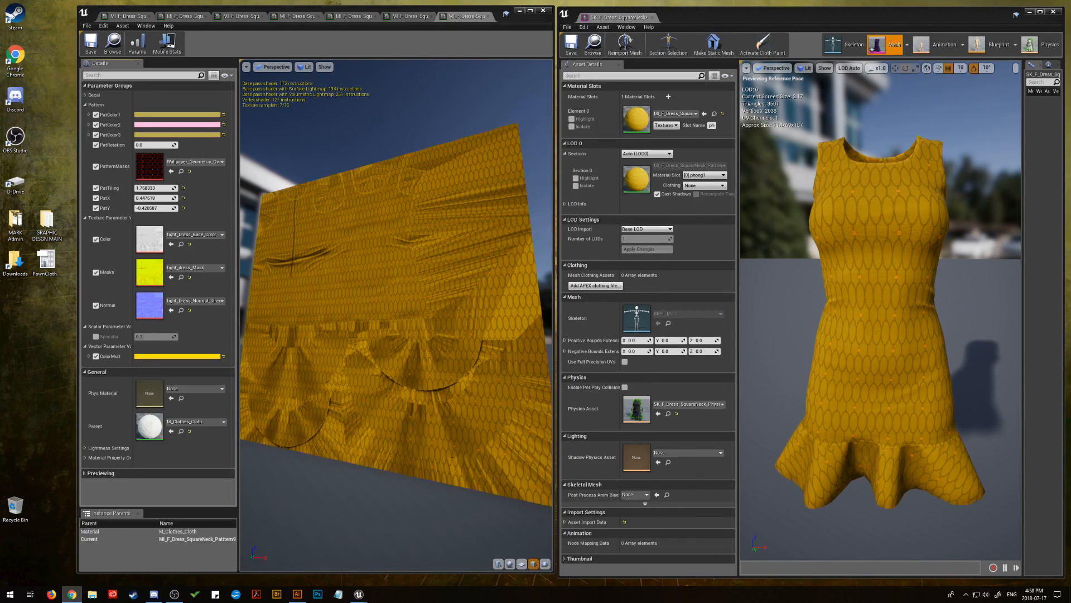
left_click(184, 357)
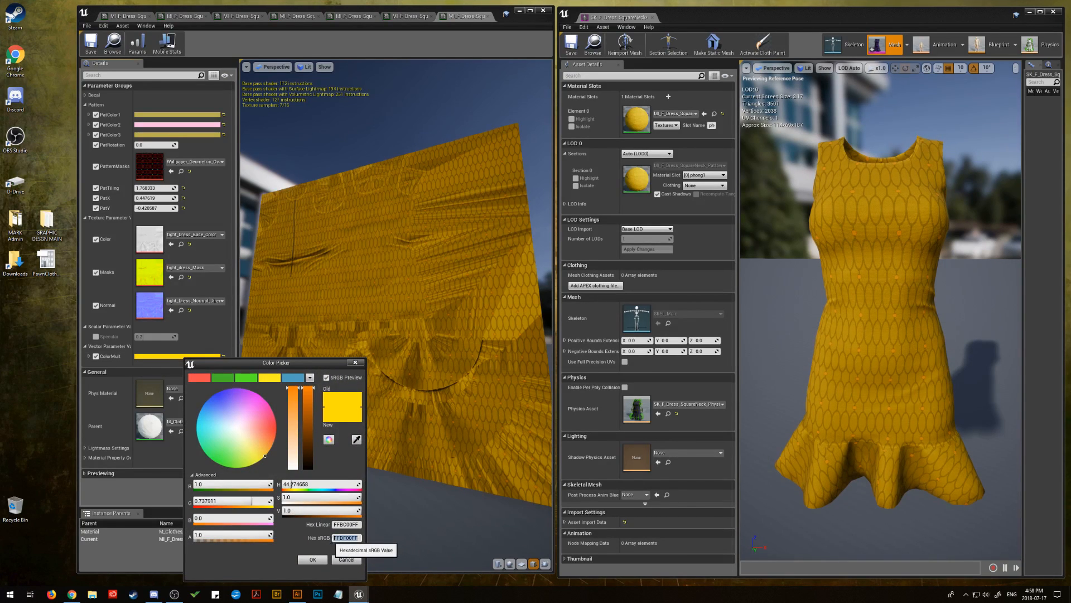
right_click(342, 538)
left_click(363, 512)
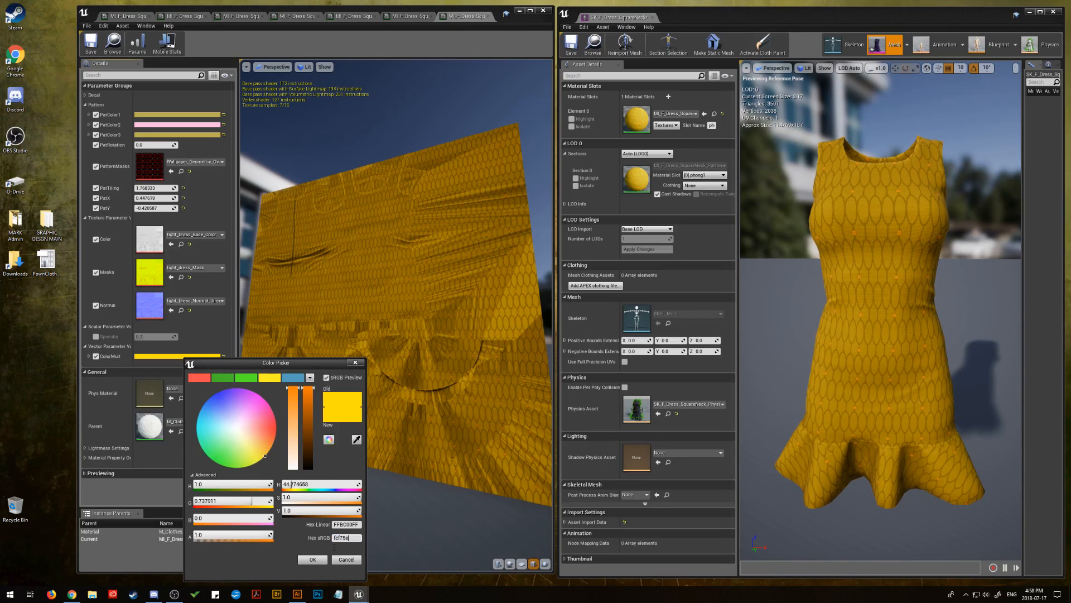
left_click(313, 559)
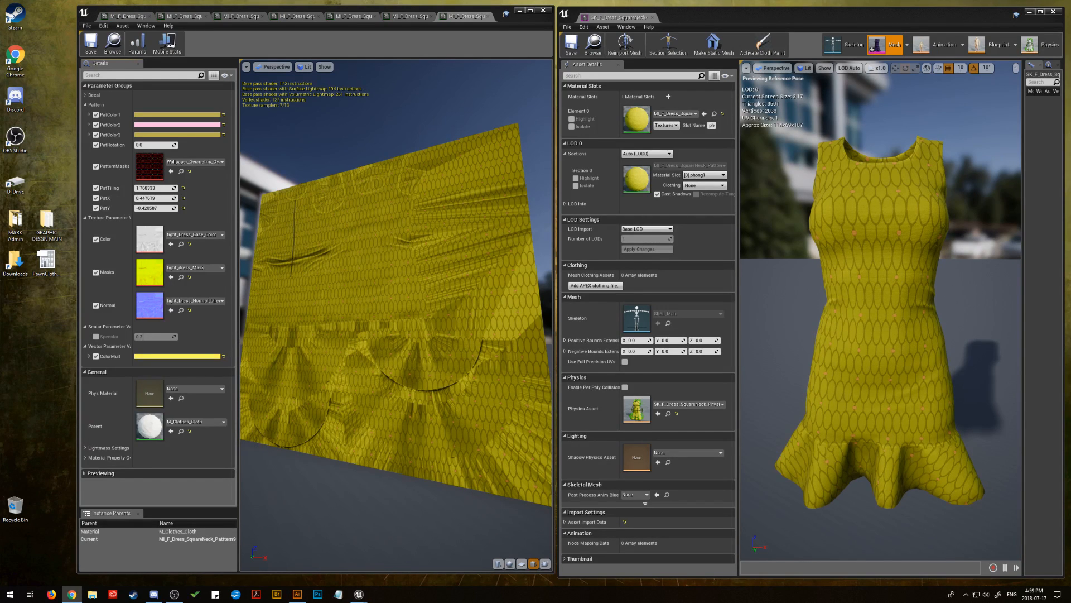
Set ColorMult to the pale cream hex sRGB value fffacd by pasting it in
left_click(178, 356)
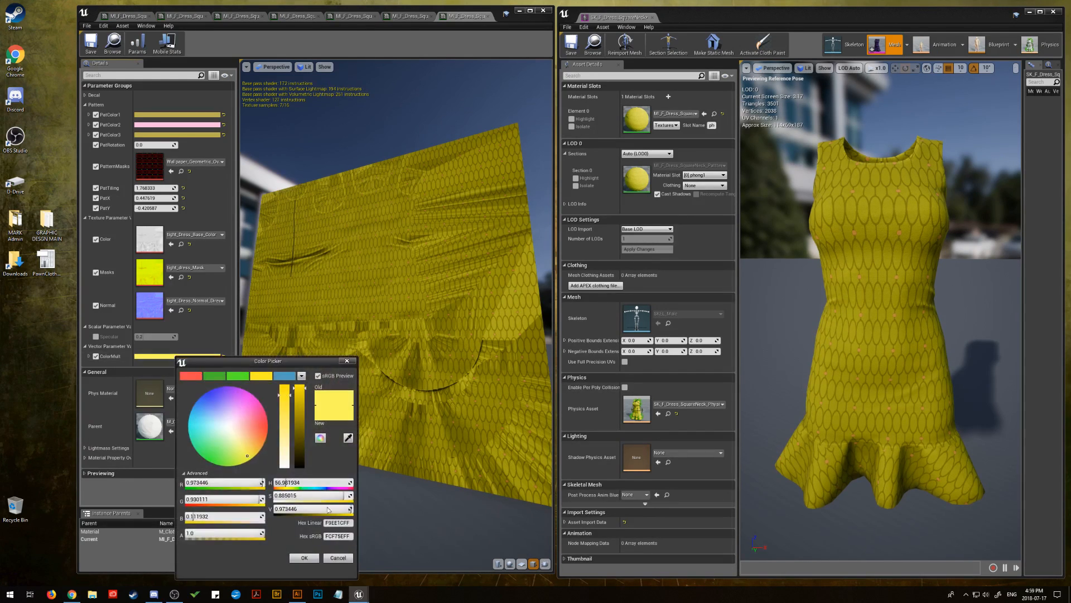
left_click(333, 536)
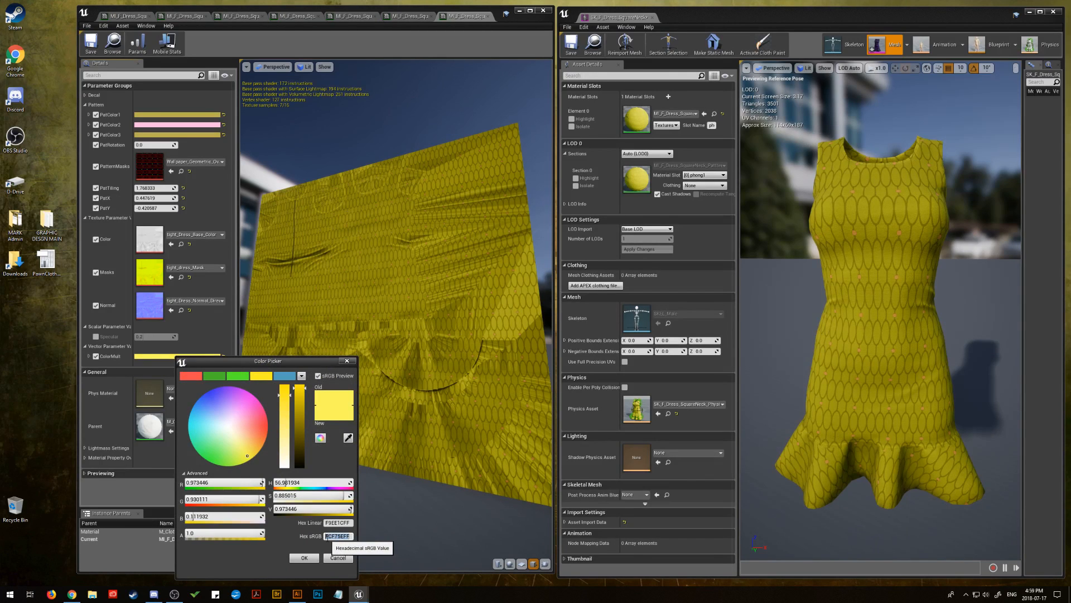
right_click(329, 537)
left_click(355, 509)
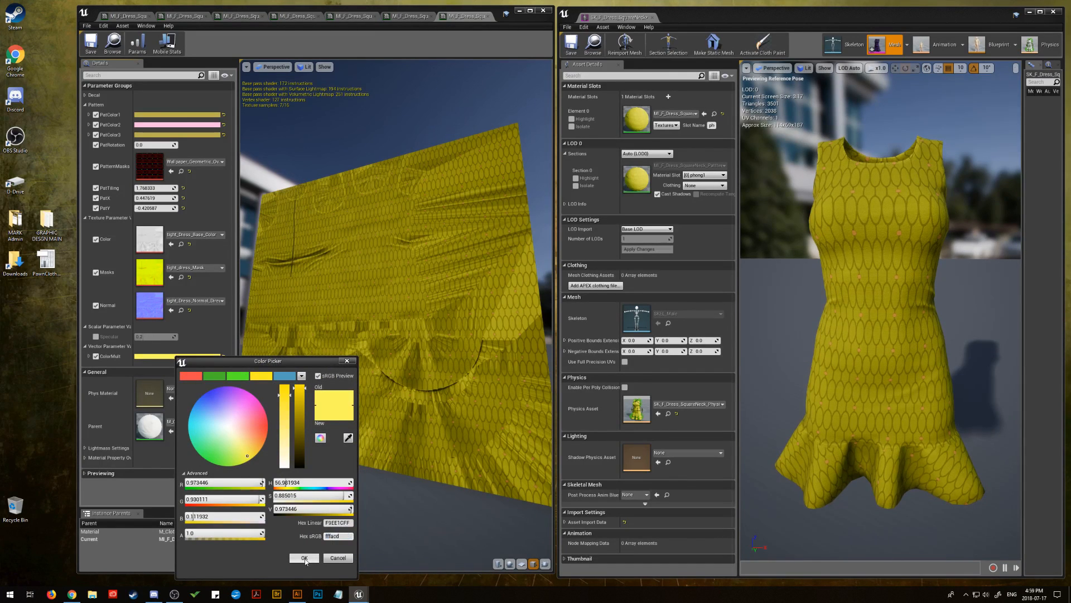
left_click(304, 558)
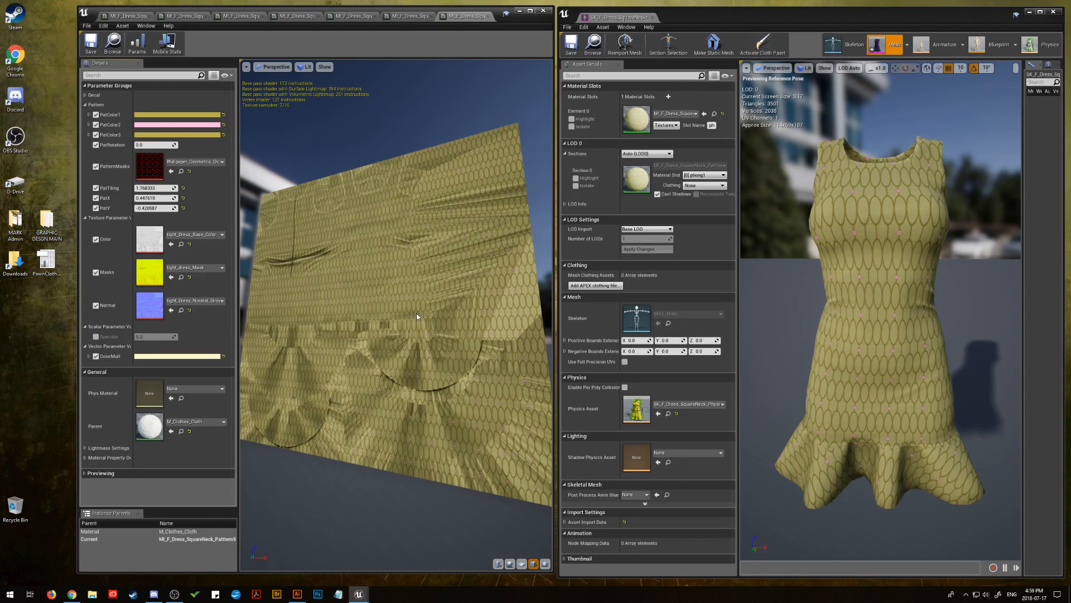
Try the saved blue swatch on PatColor1, and turn it pure white with zero saturation and full value
left_click(168, 114)
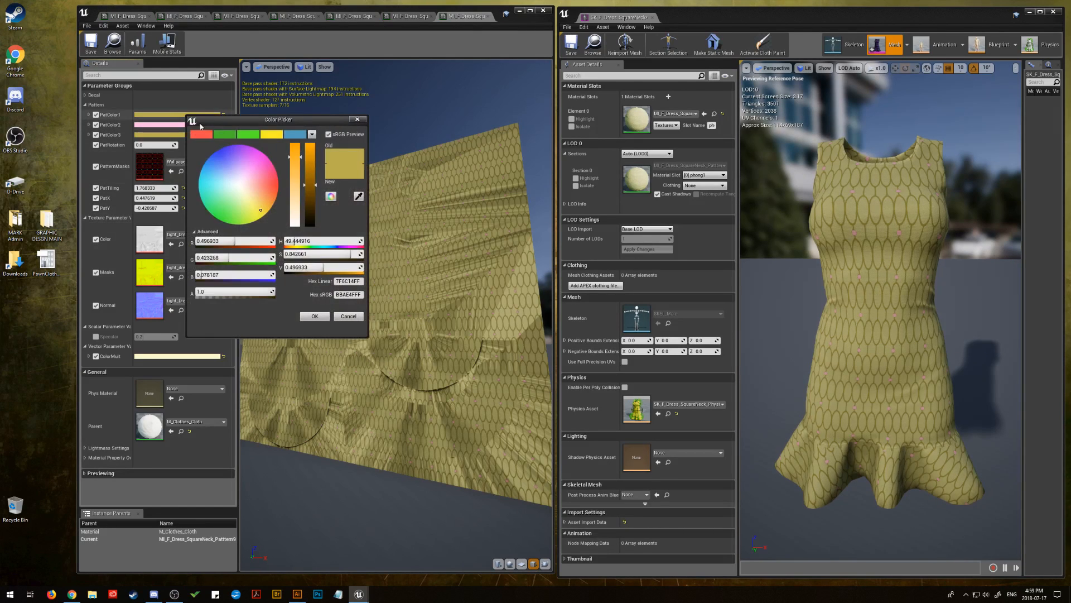
left_click(296, 135)
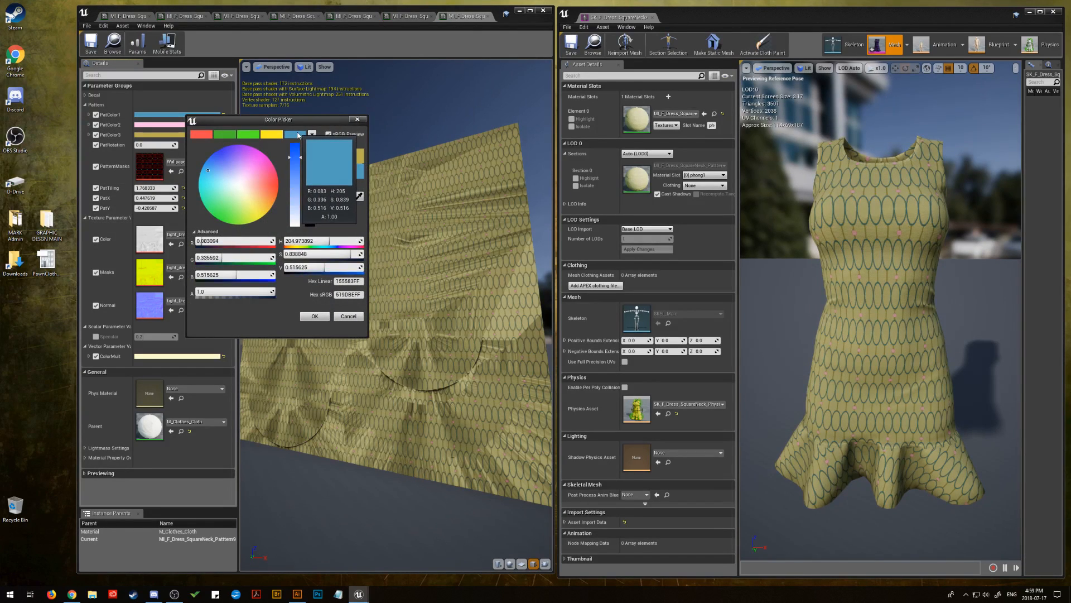
left_click_drag(295, 205, 297, 230)
left_click_drag(309, 183, 315, 123)
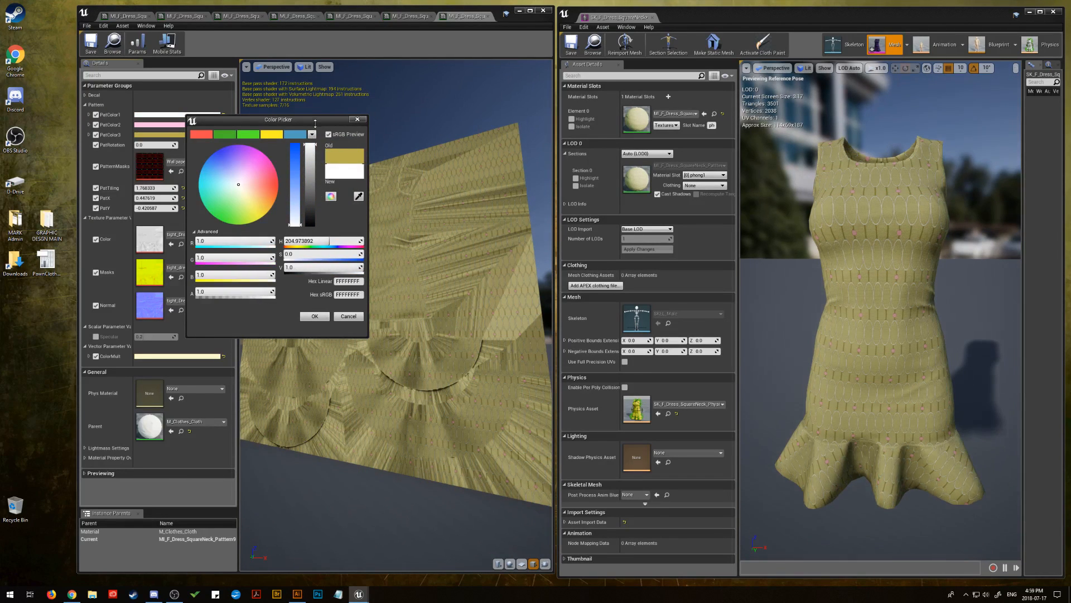
left_click(323, 316)
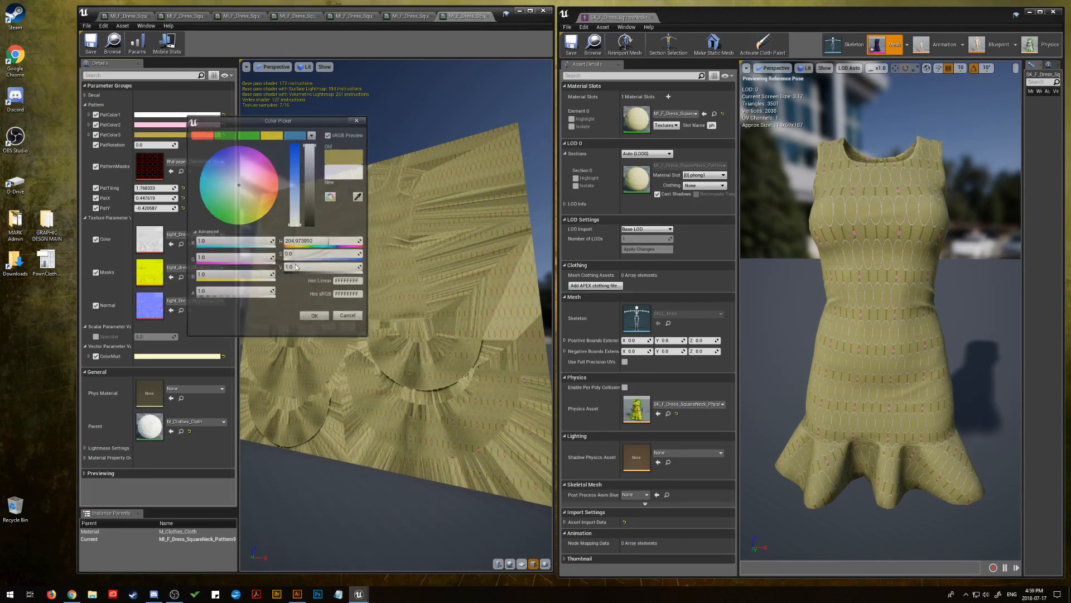
Turn PatColor3 and PatColor2 pure white, with zero saturation and full value
left_click(190, 135)
left_click_drag(296, 226, 296, 249)
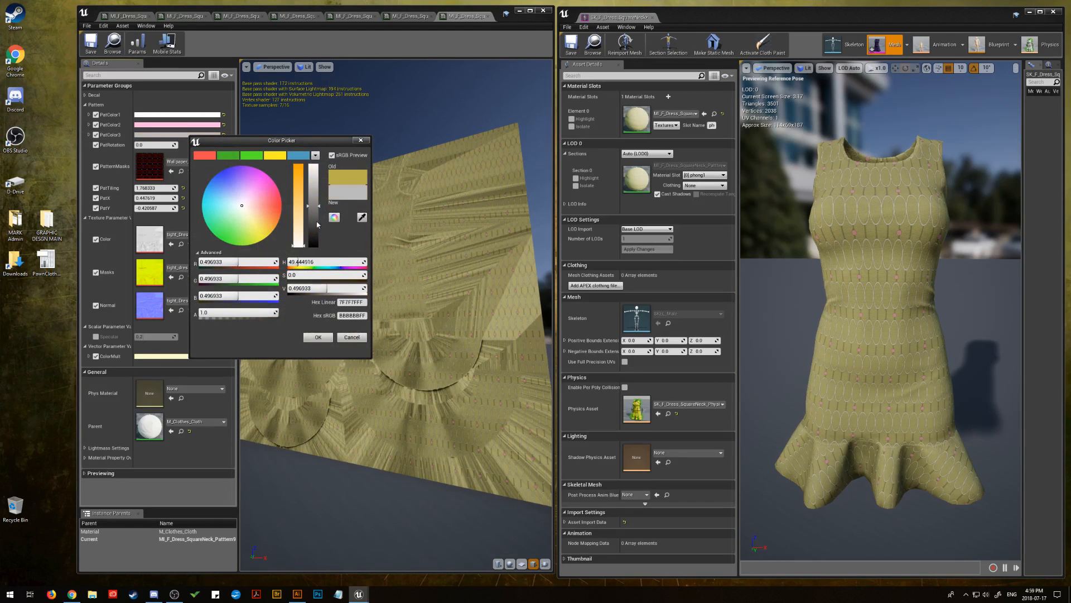
left_click_drag(310, 191, 313, 156)
left_click(318, 337)
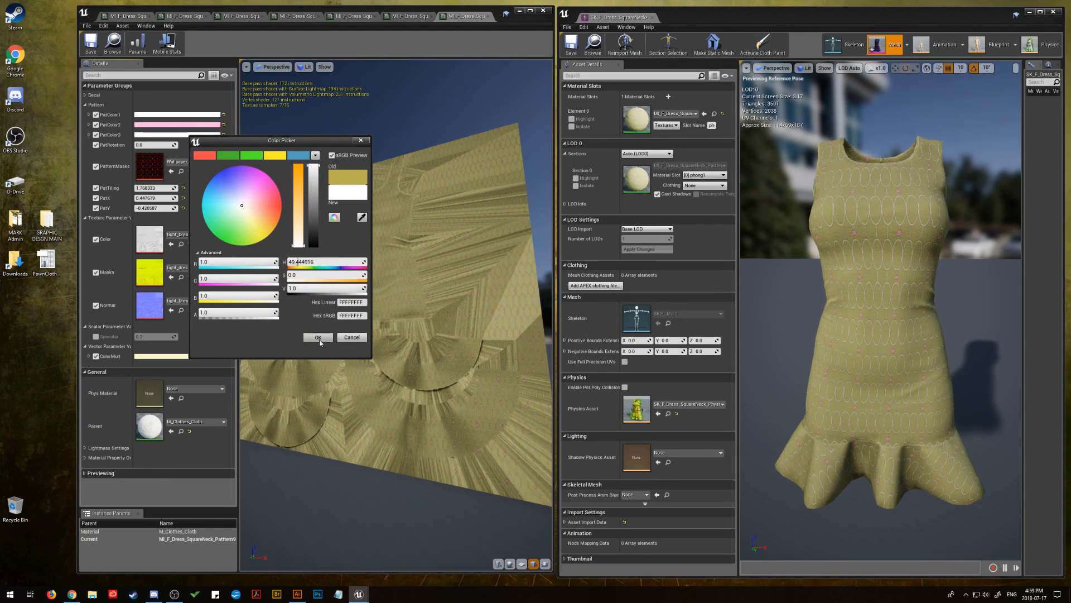
left_click(192, 125)
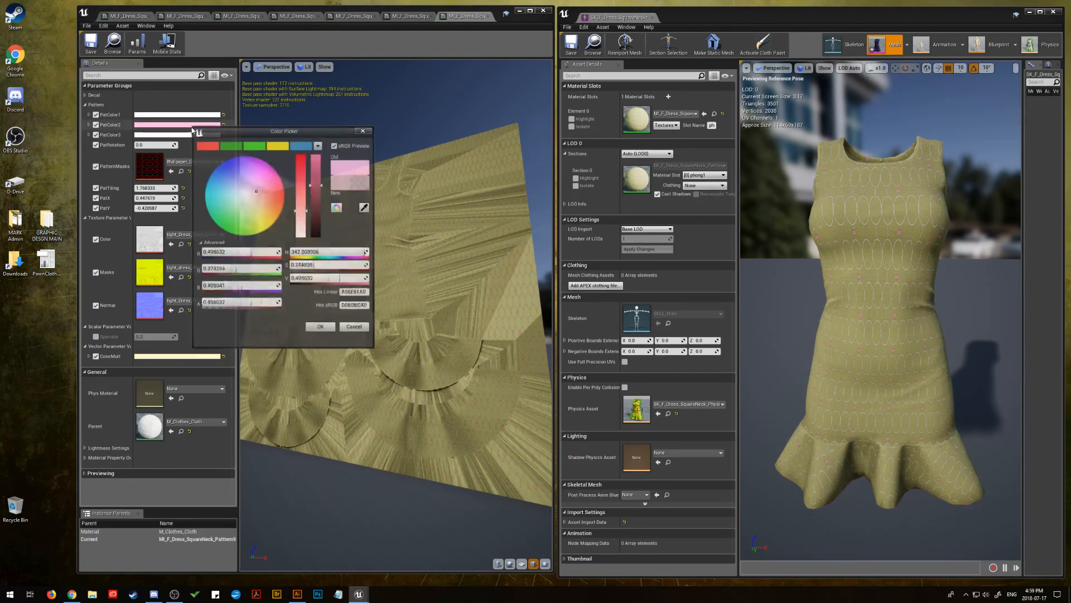
left_click(300, 236)
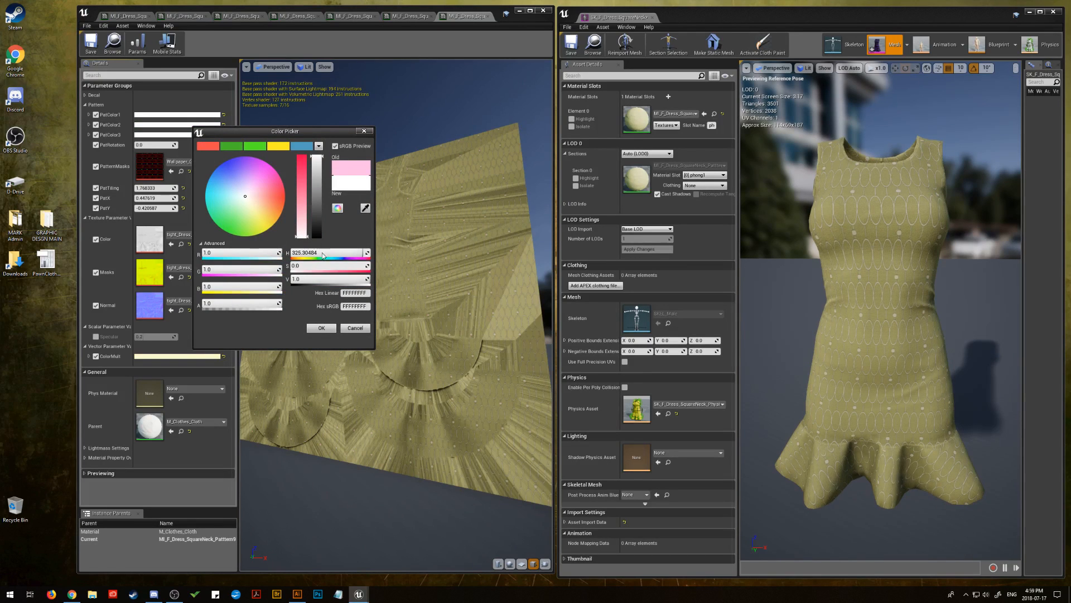
left_click(322, 328)
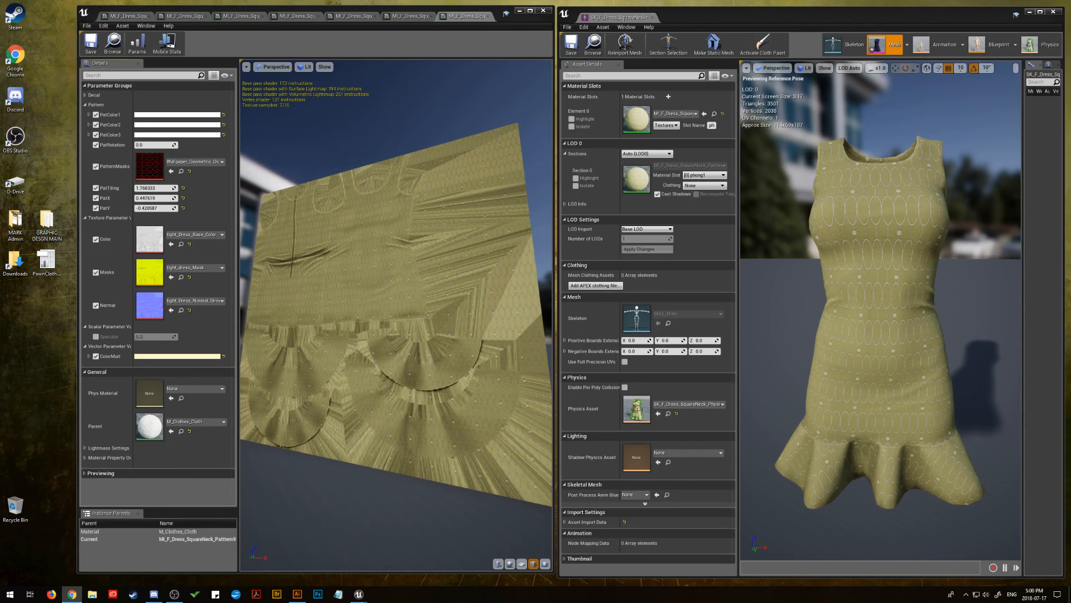
Paste the slate grey hex sRGB value 778899 into PatColor1
left_click(179, 115)
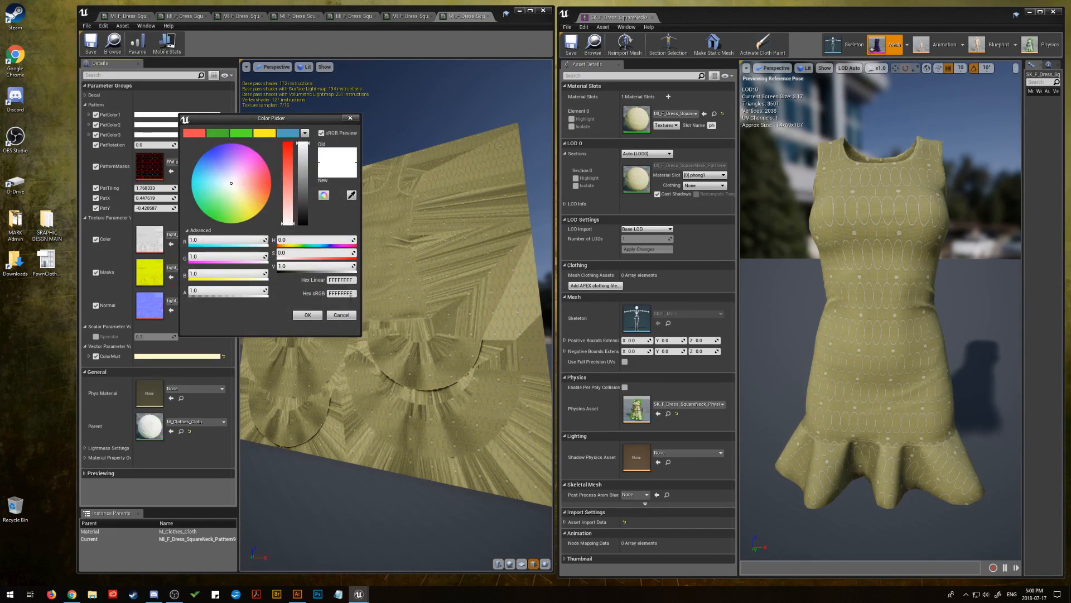
right_click(336, 294)
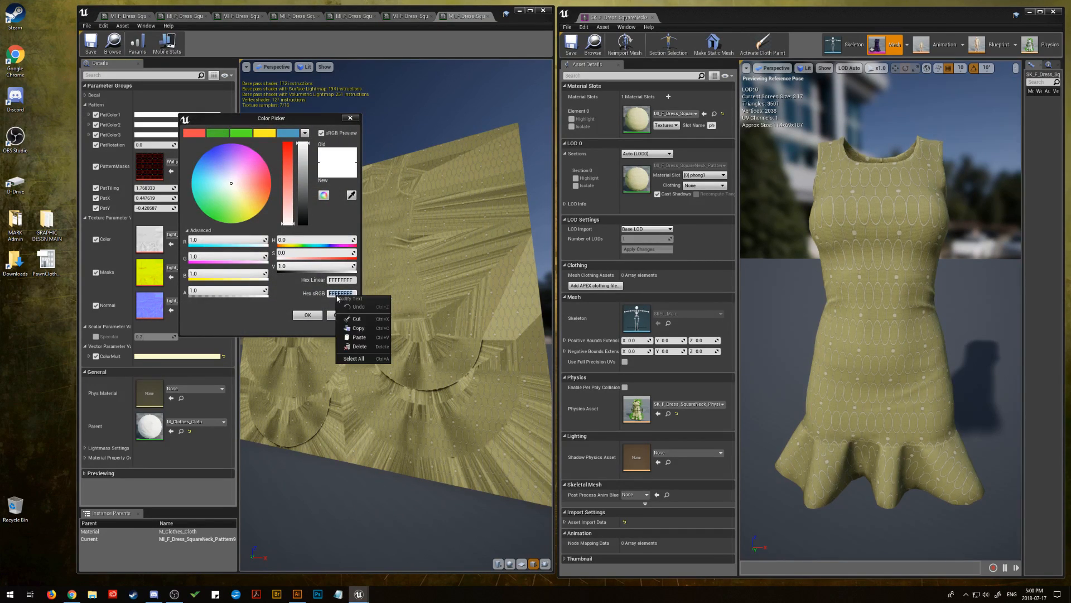
left_click(362, 338)
left_click(309, 315)
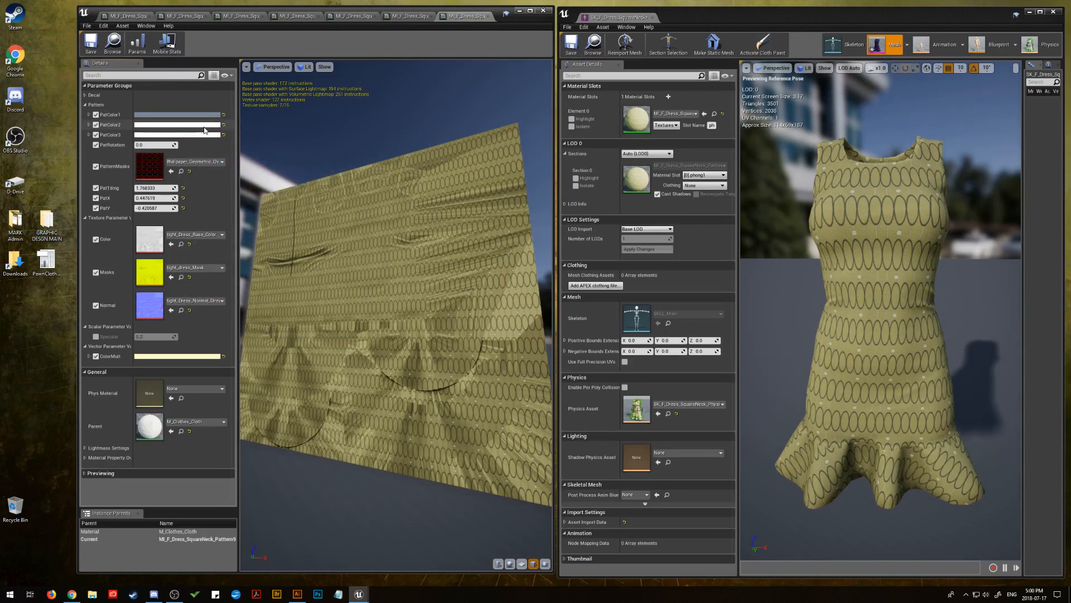
Paste the slate grey hex sRGB value 778899 into PatColor2 so it matches PatColor1
left_click(205, 126)
left_click(357, 308)
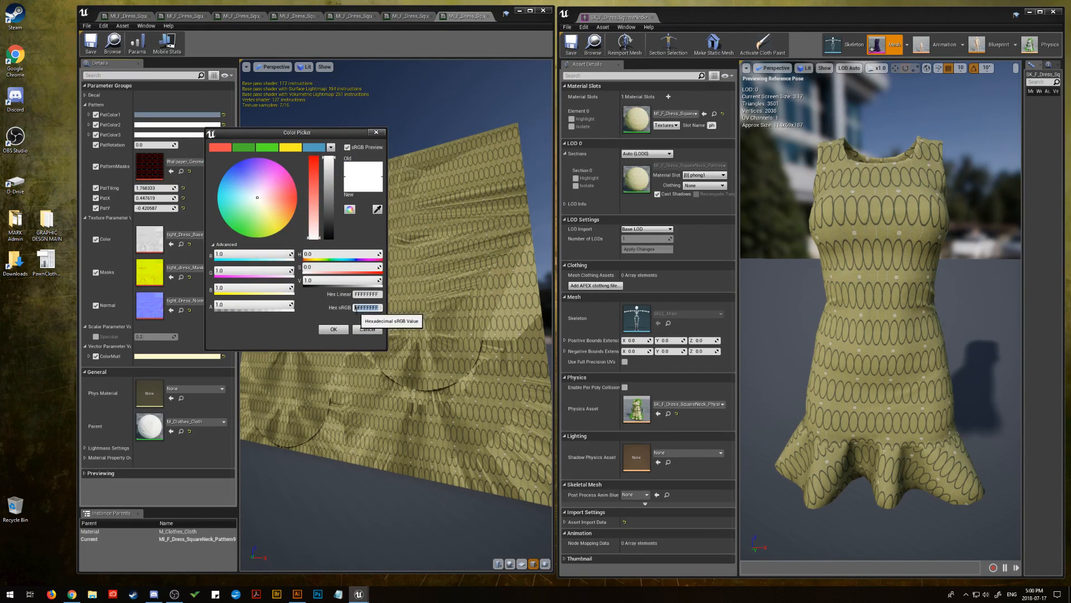
right_click(357, 307)
left_click(383, 351)
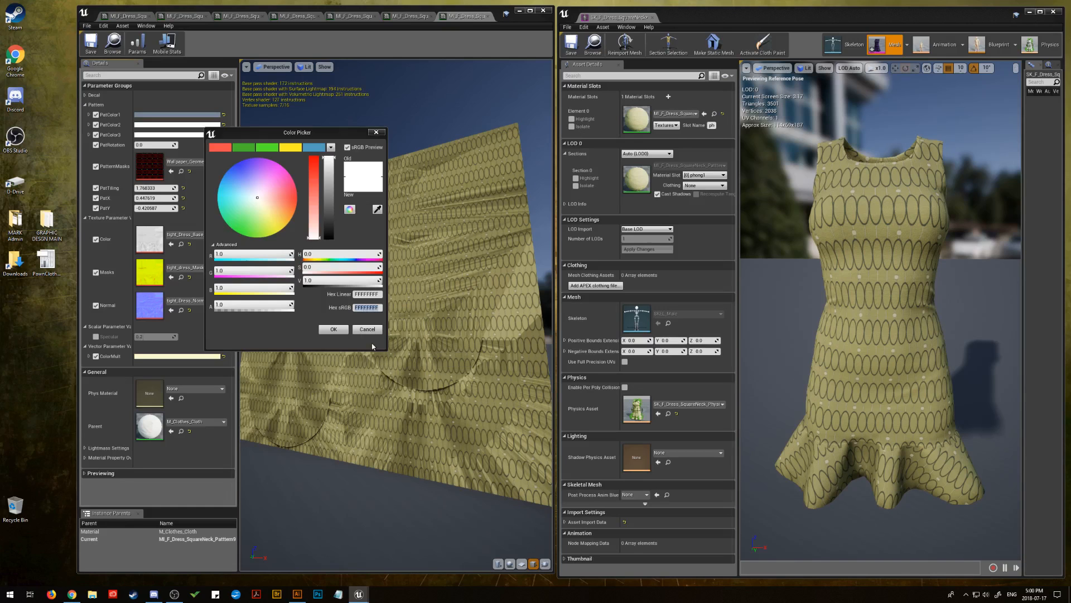
left_click(333, 329)
Give PatColor3 the same slate grey by pasting hex sRGB value 778899
left_click(201, 135)
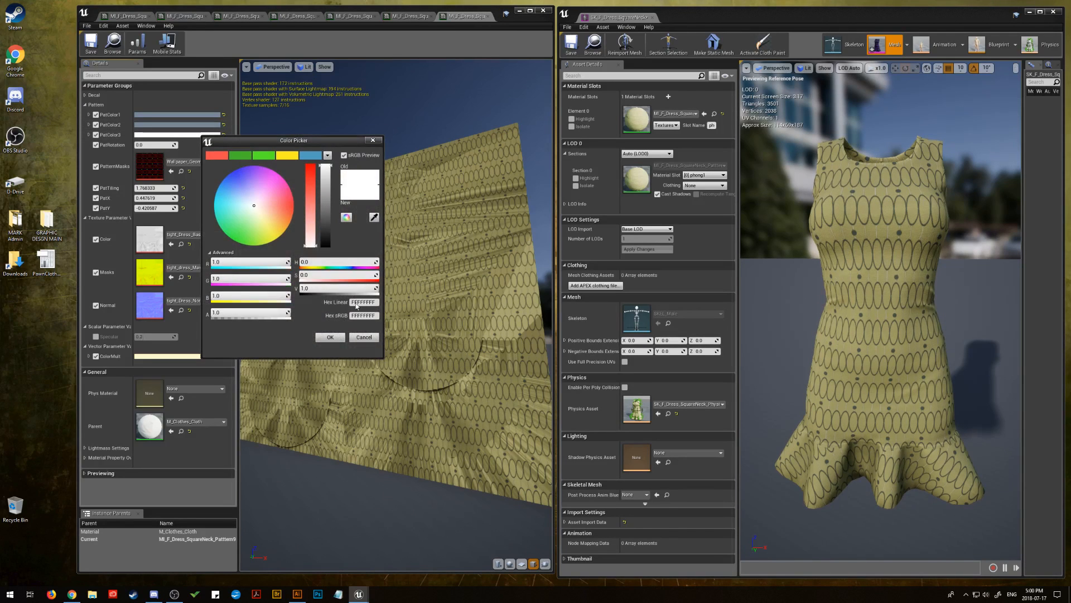
left_click(362, 315)
right_click(361, 316)
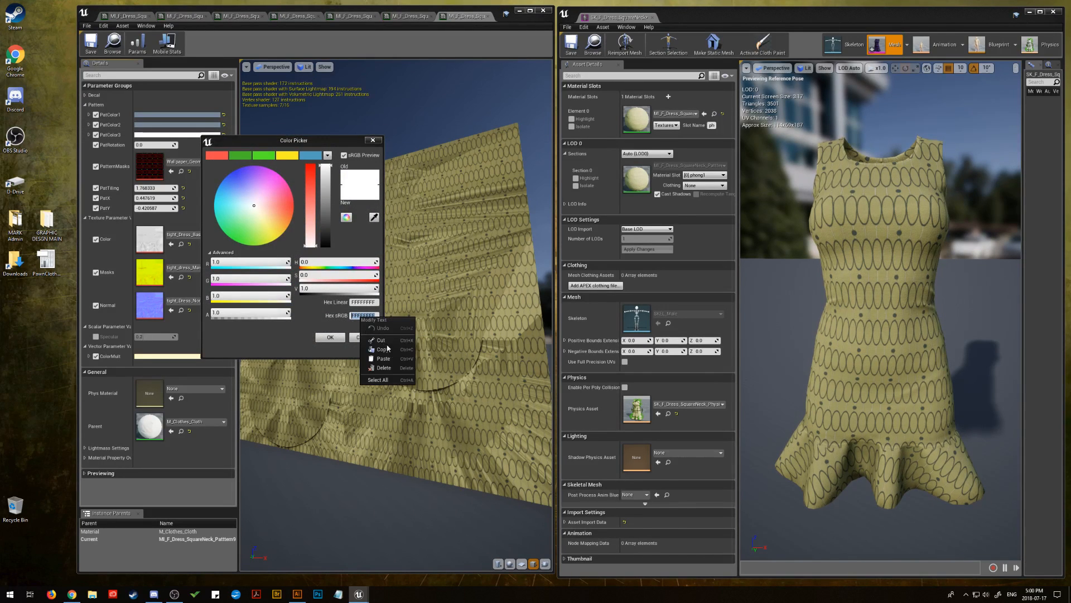
left_click(383, 358)
left_click(330, 337)
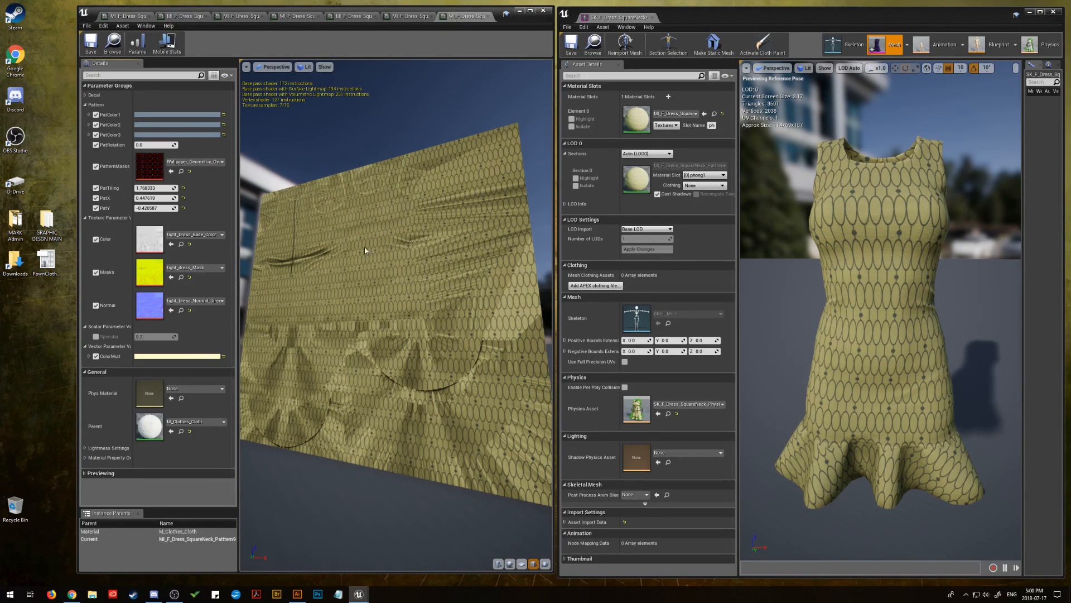
Lower PatColor1's alpha so the oval outlines are partly transparent
left_click(173, 115)
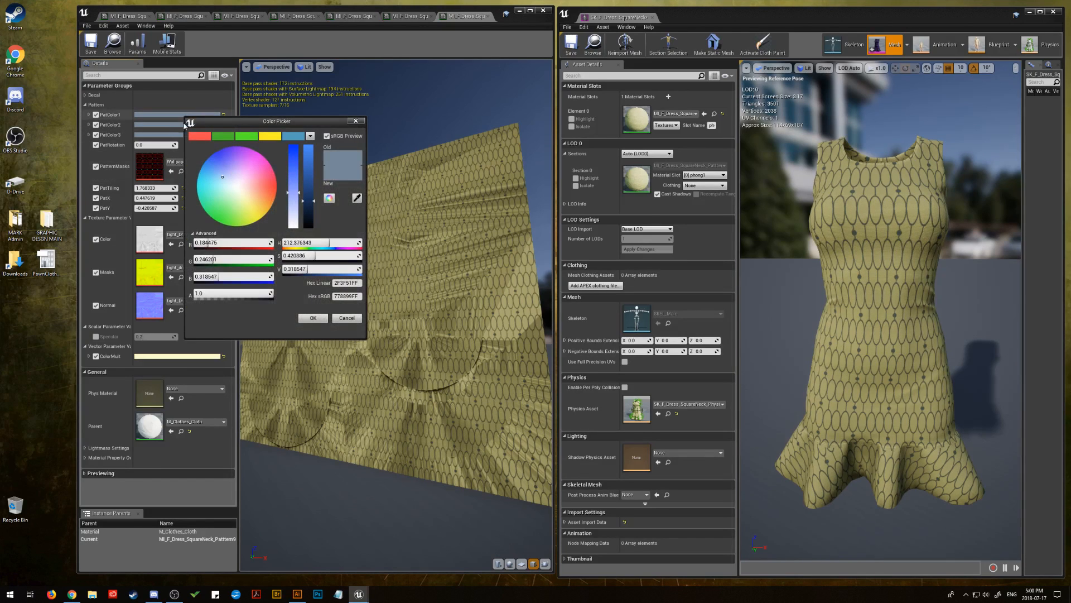
left_click_drag(240, 293, 221, 293)
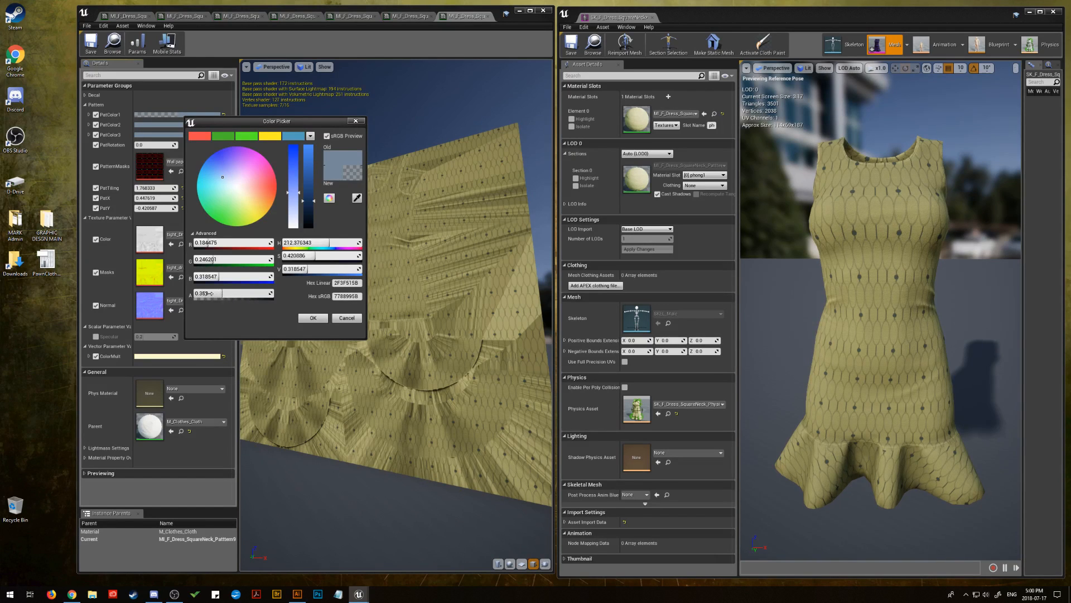
left_click(229, 294)
type("0.")
key("Return")
left_click(313, 318)
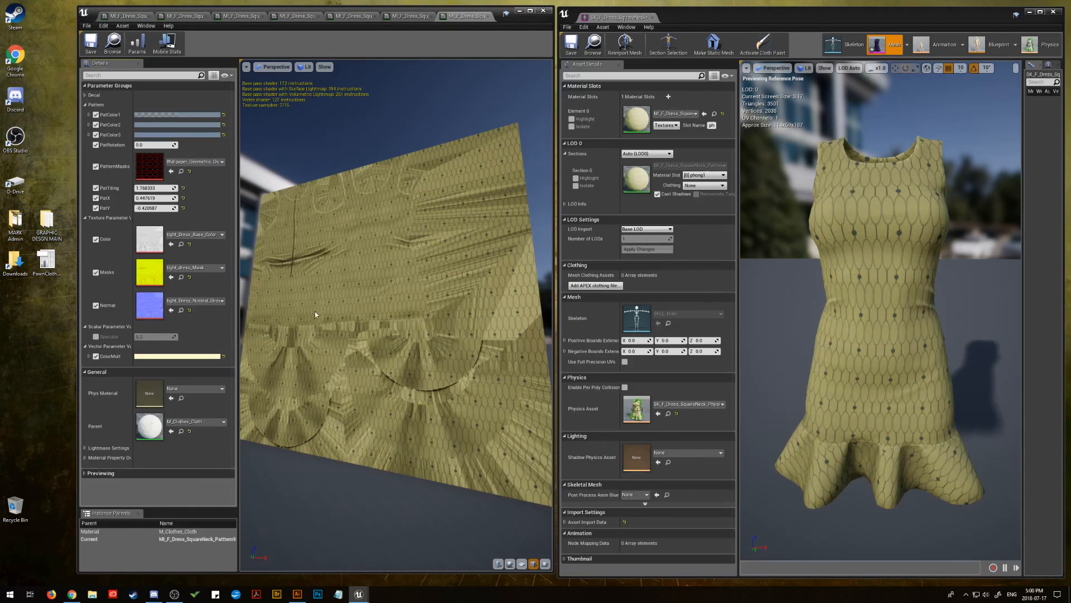
Reduce PatColor3's alpha to make that part of the pattern partly transparent as well
left_click(189, 135)
left_click(244, 314)
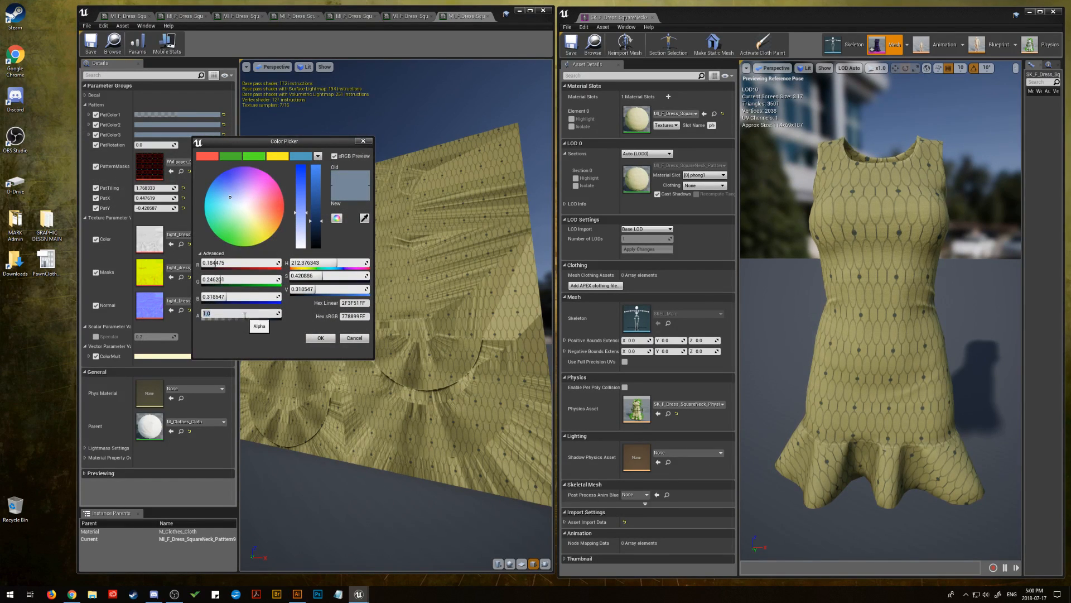
left_click_drag(239, 316, 196, 317)
left_click(323, 338)
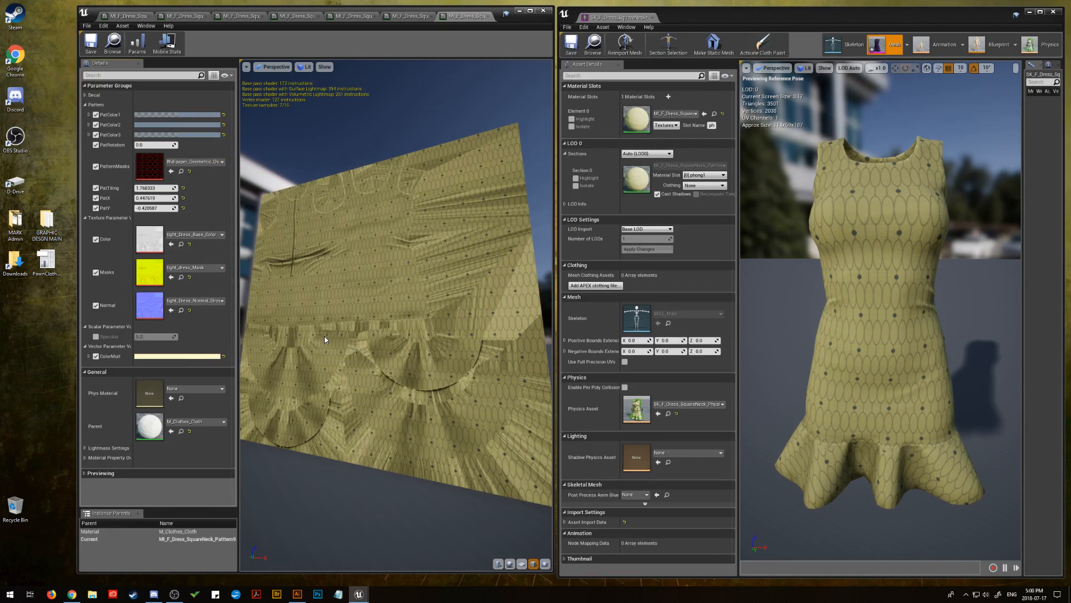
left_click(168, 356)
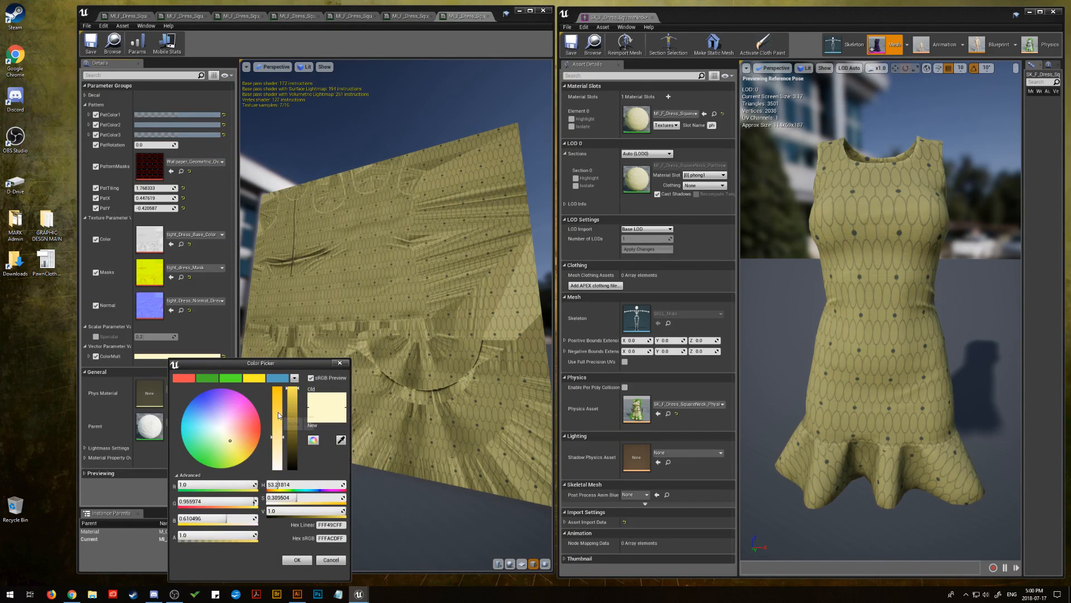
left_click_drag(277, 437, 291, 381)
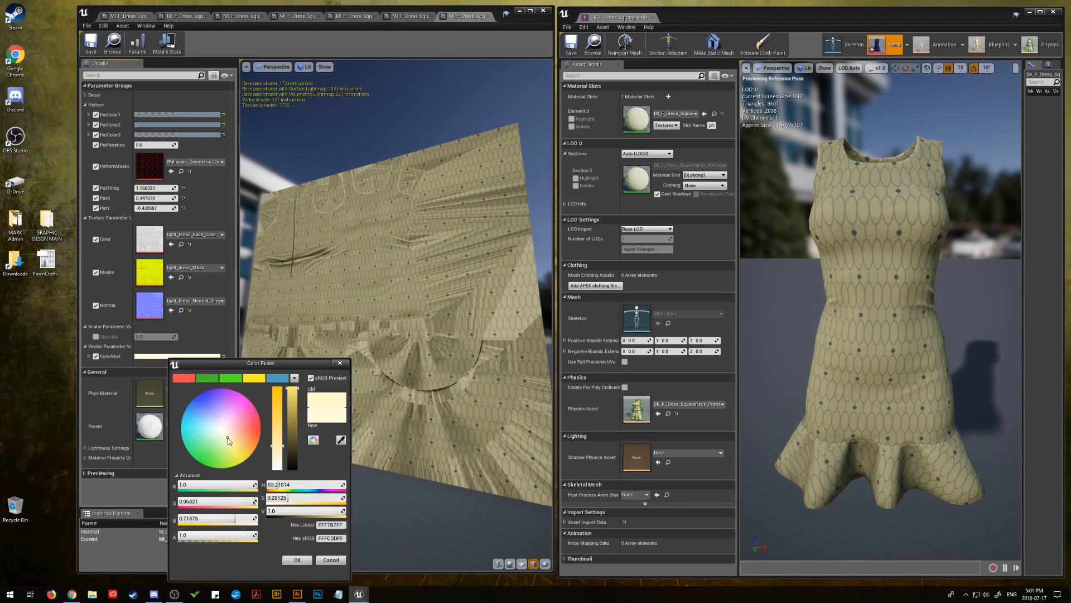
left_click_drag(228, 441, 235, 428)
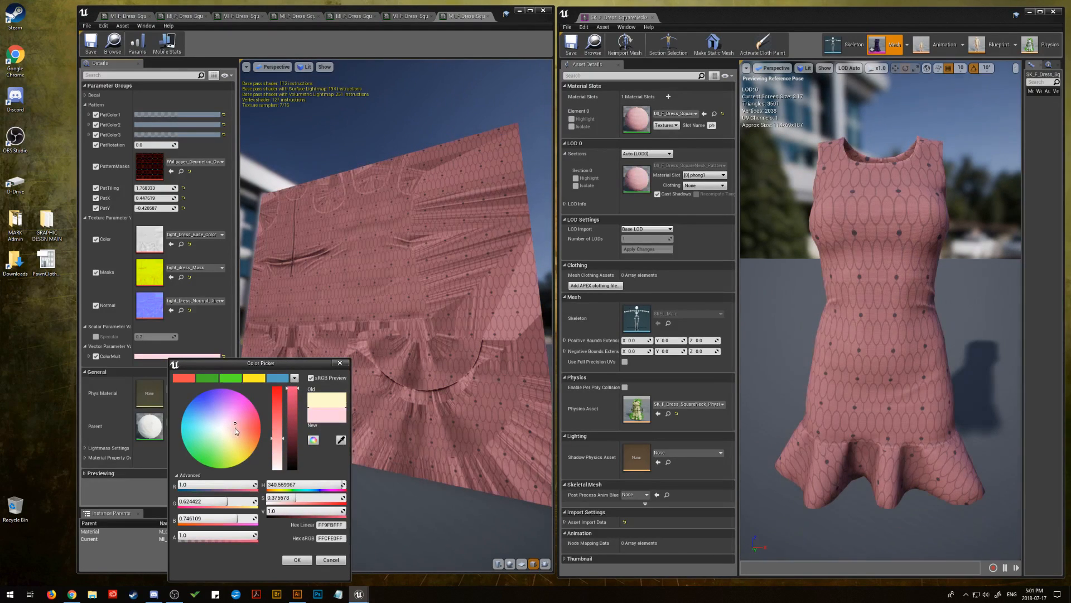
left_click(331, 560)
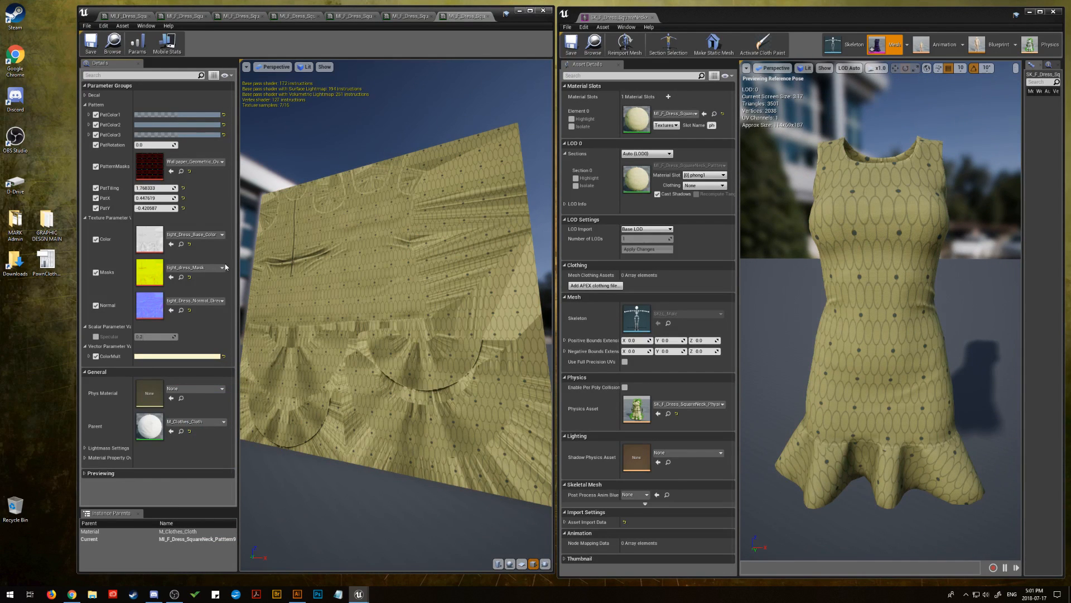
Set PatColor2's alpha to 0.5 so the dots of the oval pattern are semi-transparent
left_click(187, 125)
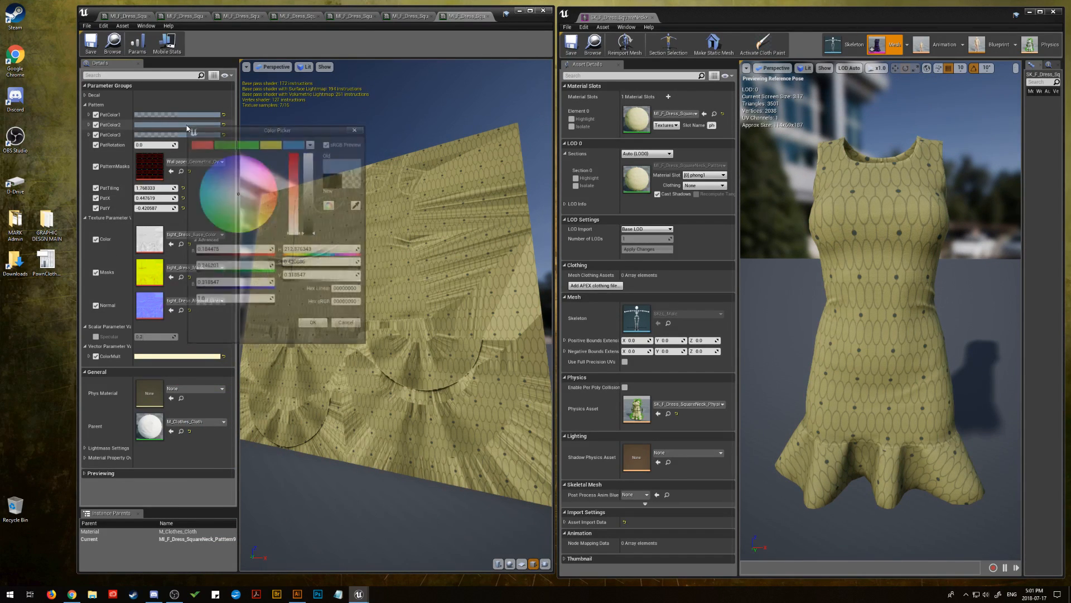
left_click(226, 303)
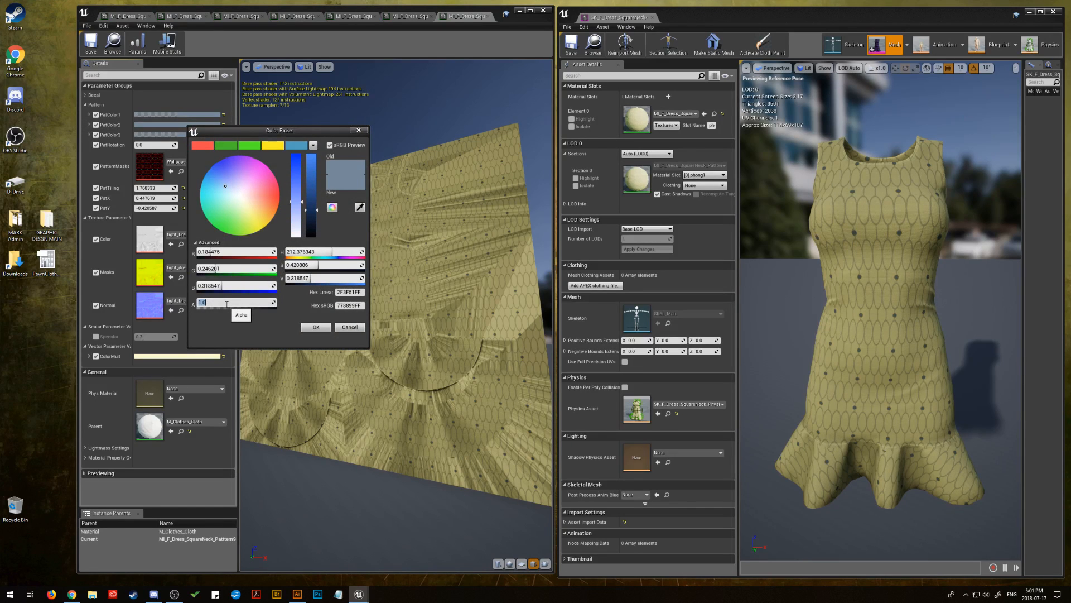
key("Return")
left_click(313, 328)
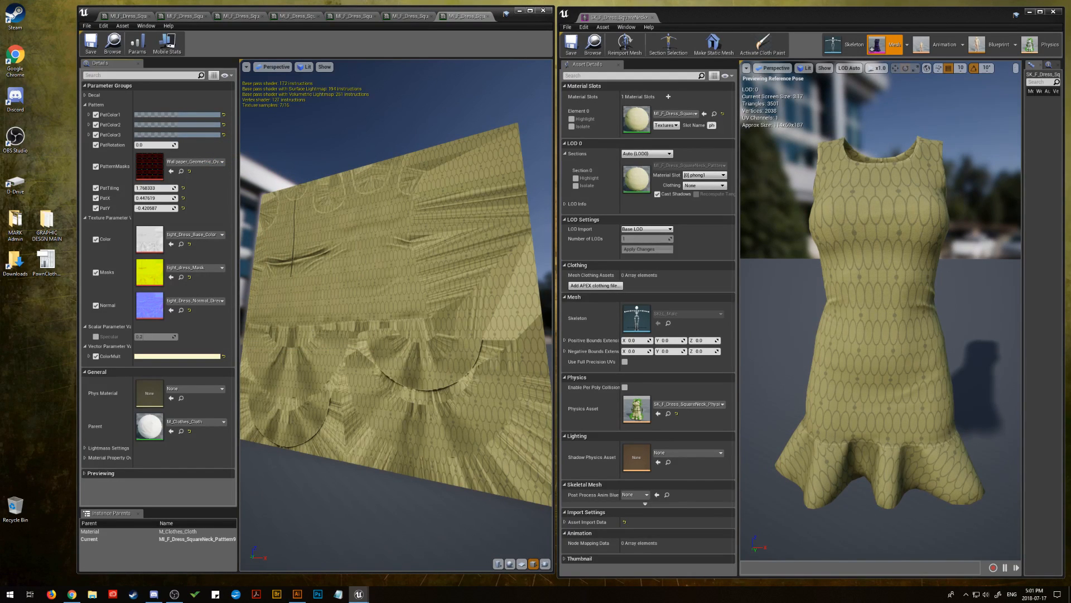
Try two geometric zigzag line masks and a sparse diamond mask as the PatternMasks texture
left_click_drag(1070, 212, 149, 166)
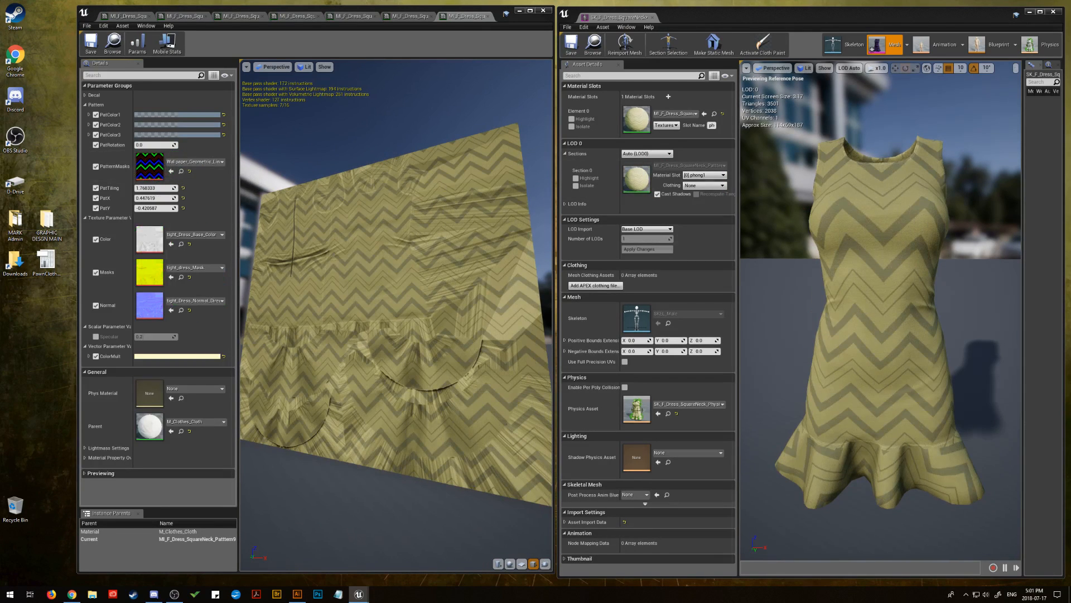
left_click_drag(1070, 196, 159, 173)
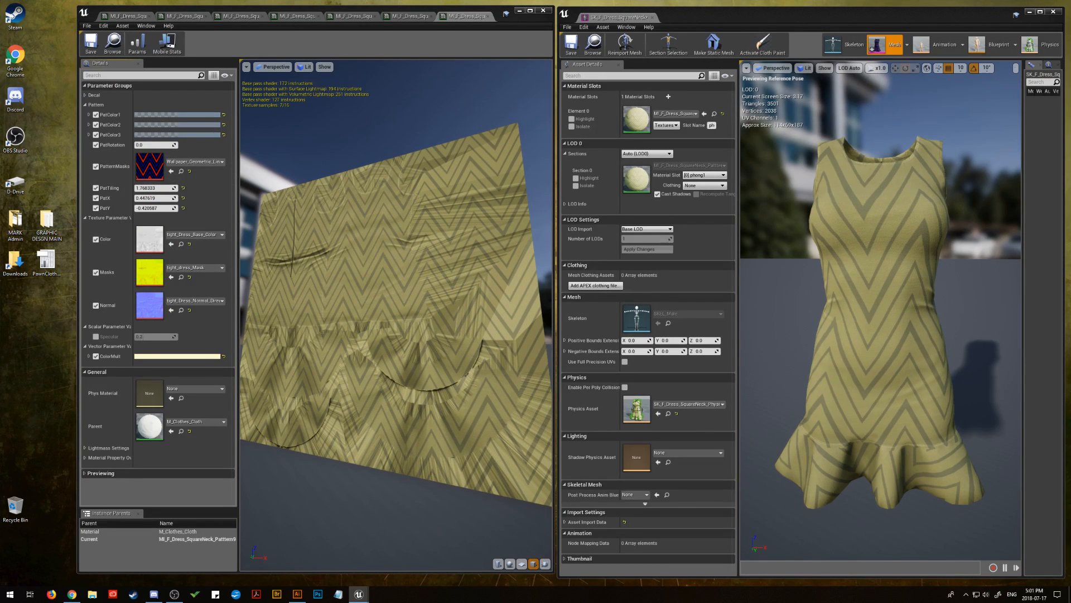
left_click_drag(1070, 257, 154, 169)
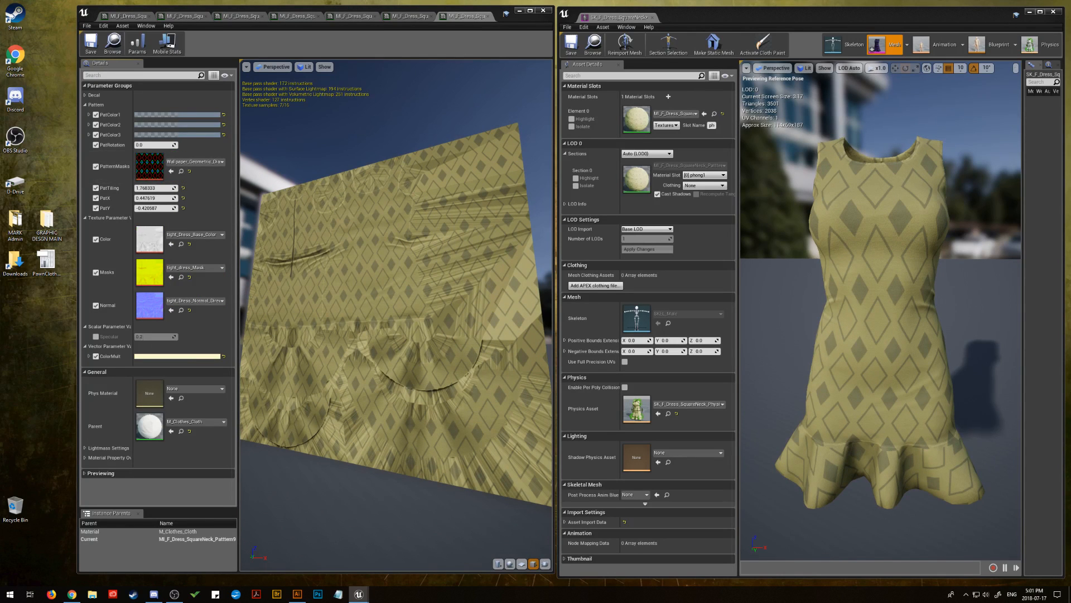
Assign the red-and-blue geometric diamond mask to PatternMasks and raise PatTiling to about 2.49
left_click_drag(1070, 257, 154, 170)
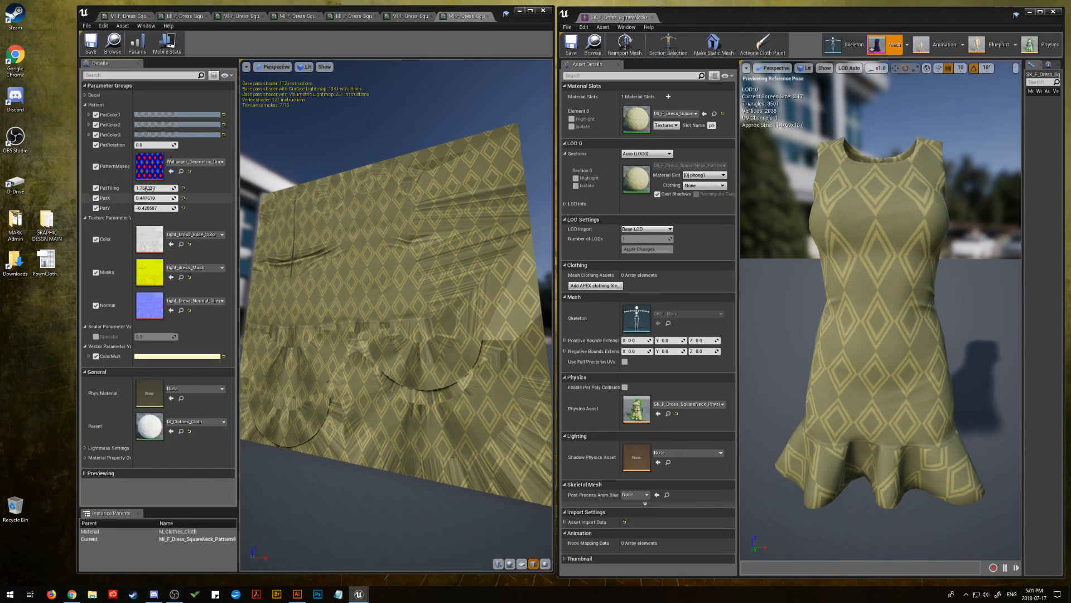
left_click_drag(146, 188, 174, 188)
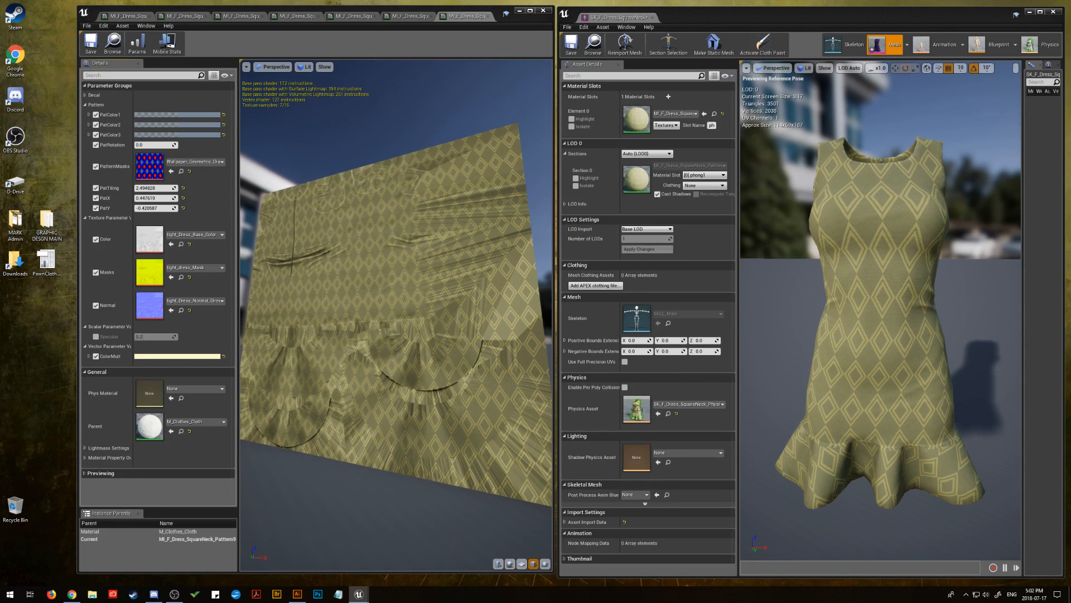
Lower ColorMult's saturation to about 0.26 for a paler cream base, keeping its brightness at 1.0
left_click(188, 357)
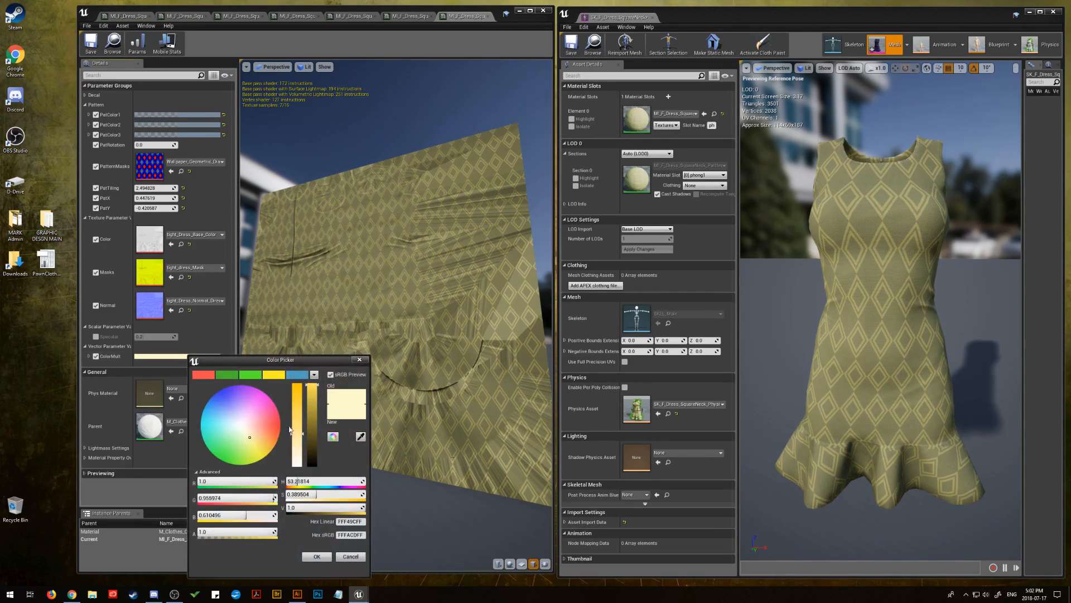
mouse_move(301, 430)
left_mouse_down()
mouse_move(300, 419)
mouse_move(294, 441)
left_mouse_up()
left_click(312, 403)
left_click_drag(312, 403, 311, 384)
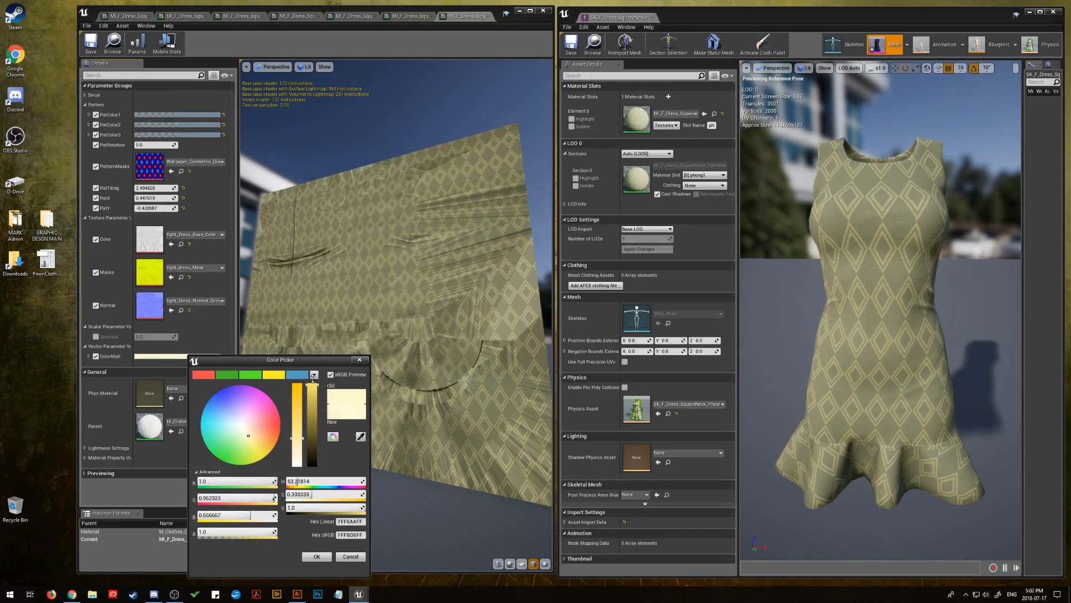
left_click_drag(303, 440, 301, 443)
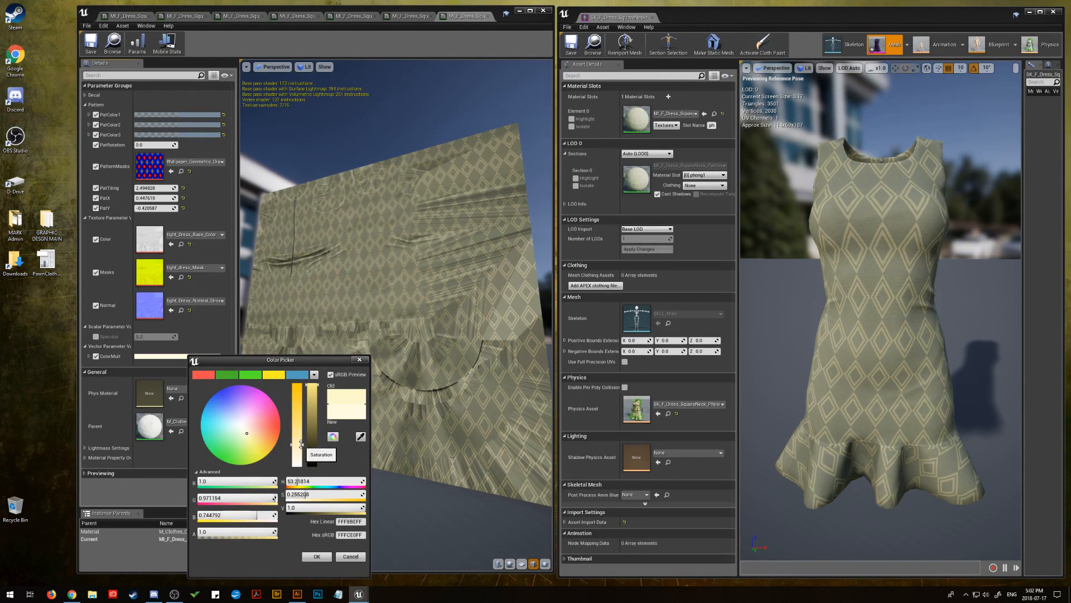
left_click(317, 557)
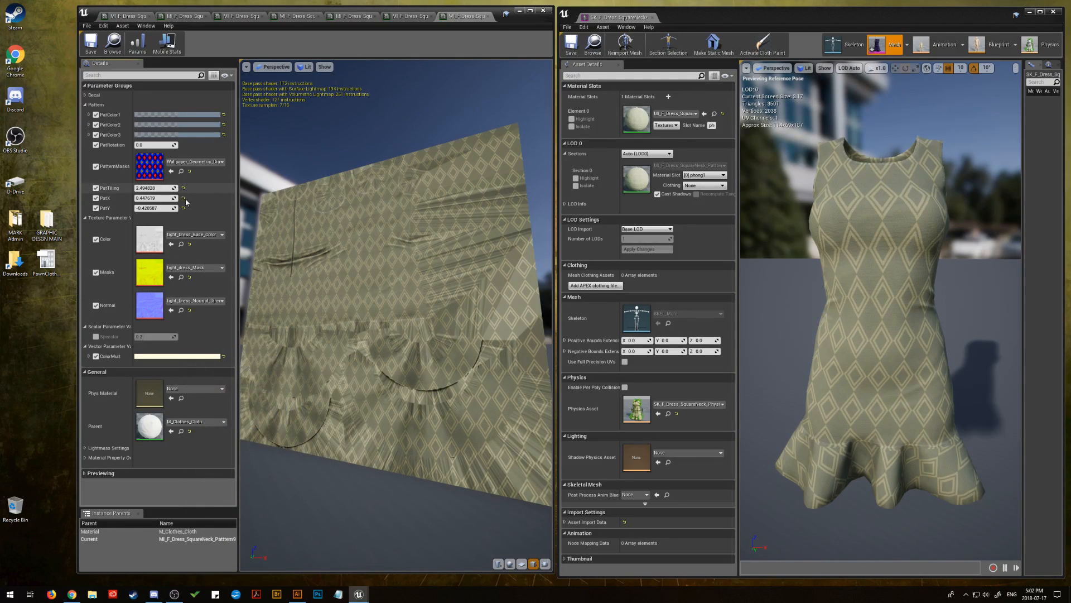
Fine-tune the diamond pattern's placement with PatTiling about 2.44, PatY about -0.72 and a slightly shifted PatX, leaving PatRotation at 0.0
mouse_move(147, 191)
left_mouse_down()
mouse_move(204, 190)
mouse_move(106, 190)
mouse_move(153, 190)
left_mouse_up()
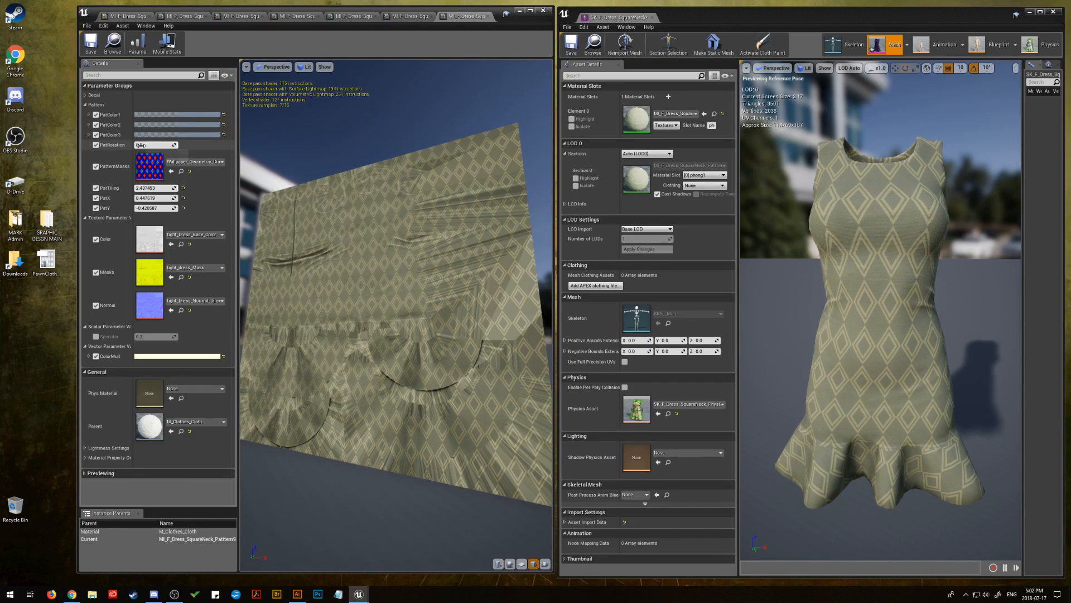
mouse_move(143, 145)
left_mouse_down()
mouse_move(159, 144)
mouse_move(146, 145)
left_mouse_up()
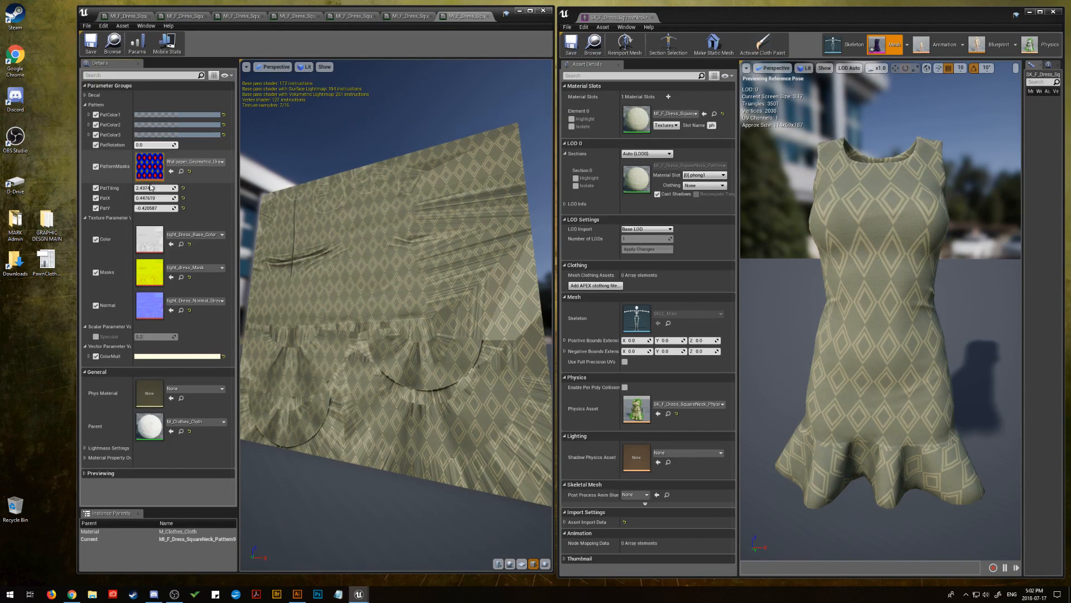
left_click_drag(146, 208, 144, 208)
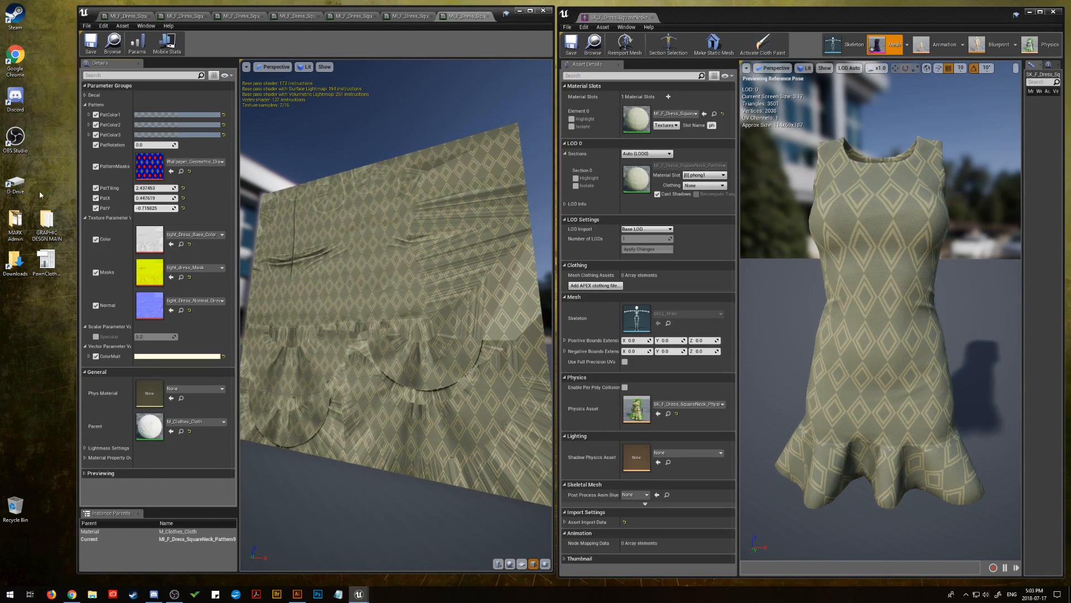
left_click_drag(148, 198, 136, 198)
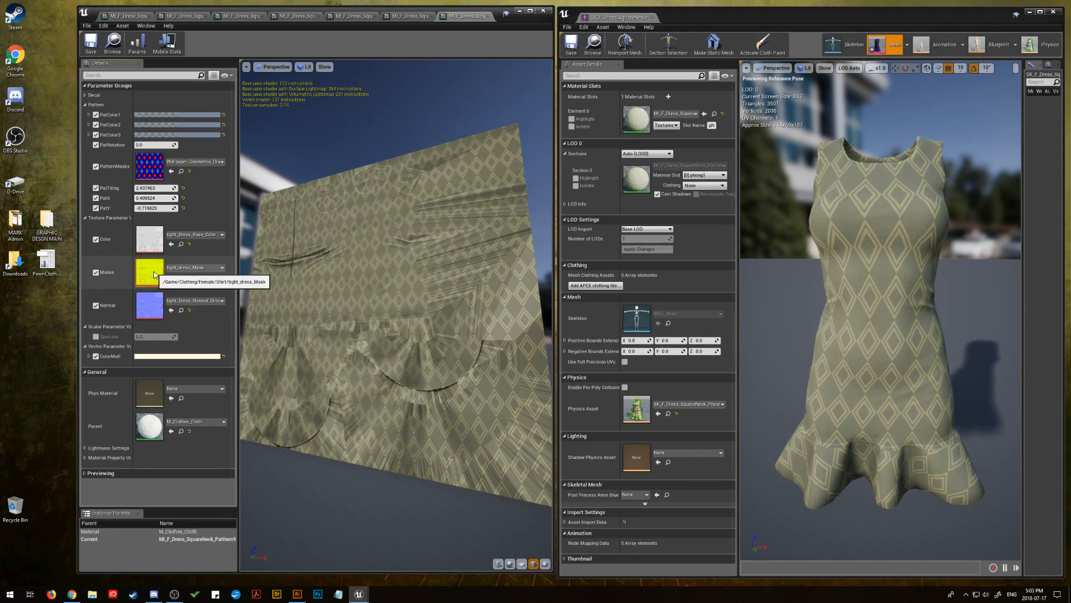
Raise PatColor1's alpha to about 0.745 to make the inner diamonds more opaque
left_click(184, 356)
left_click_drag(190, 365, 197, 131)
left_click_drag(224, 294, 262, 294)
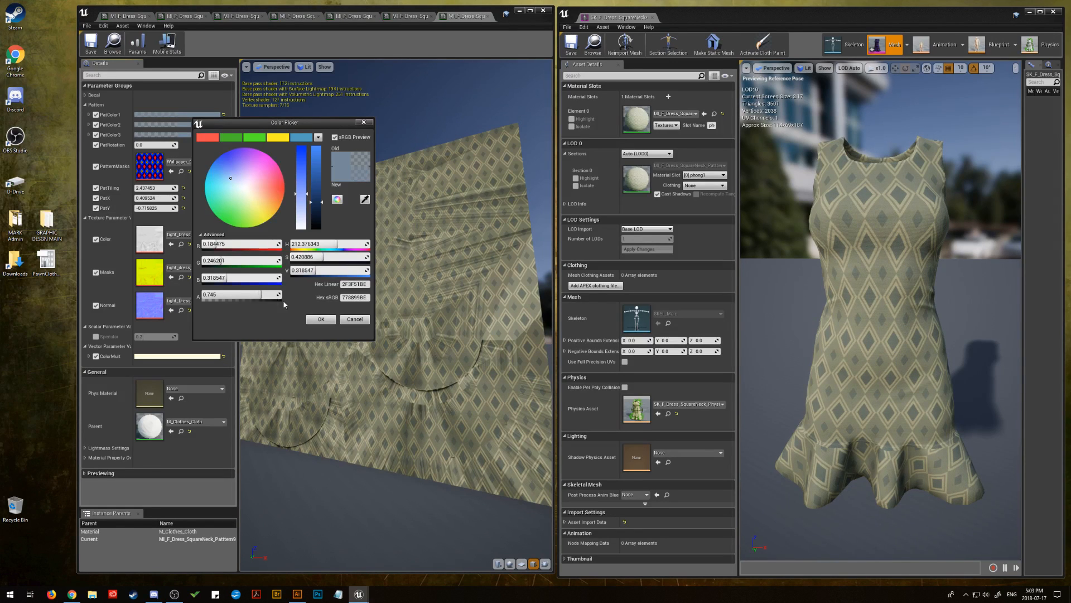
left_click(323, 319)
Test PatColor2's alpha at low and high opacity, and settle on about 0.9
left_click(197, 126)
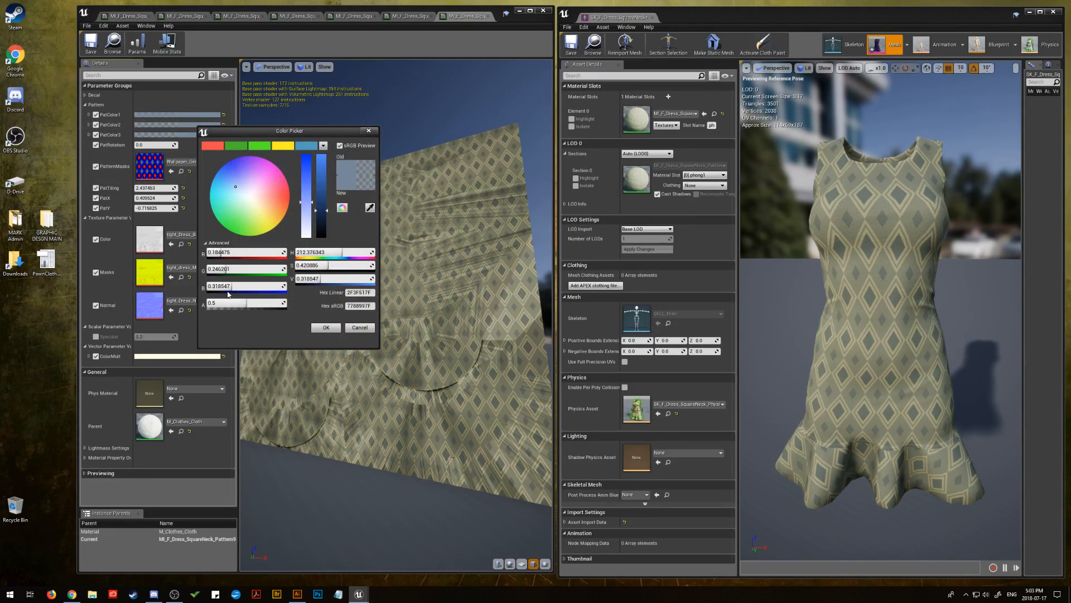
mouse_move(227, 294)
left_mouse_down()
mouse_move(272, 294)
mouse_move(244, 303)
left_mouse_up()
left_click_drag(252, 303, 266, 302)
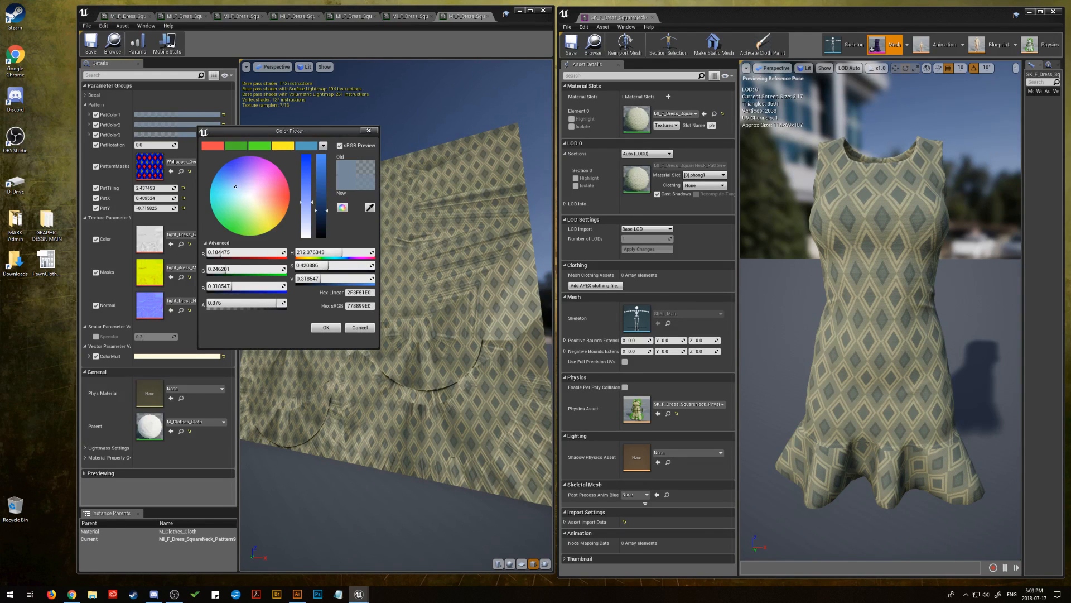
left_click_drag(276, 303, 224, 302)
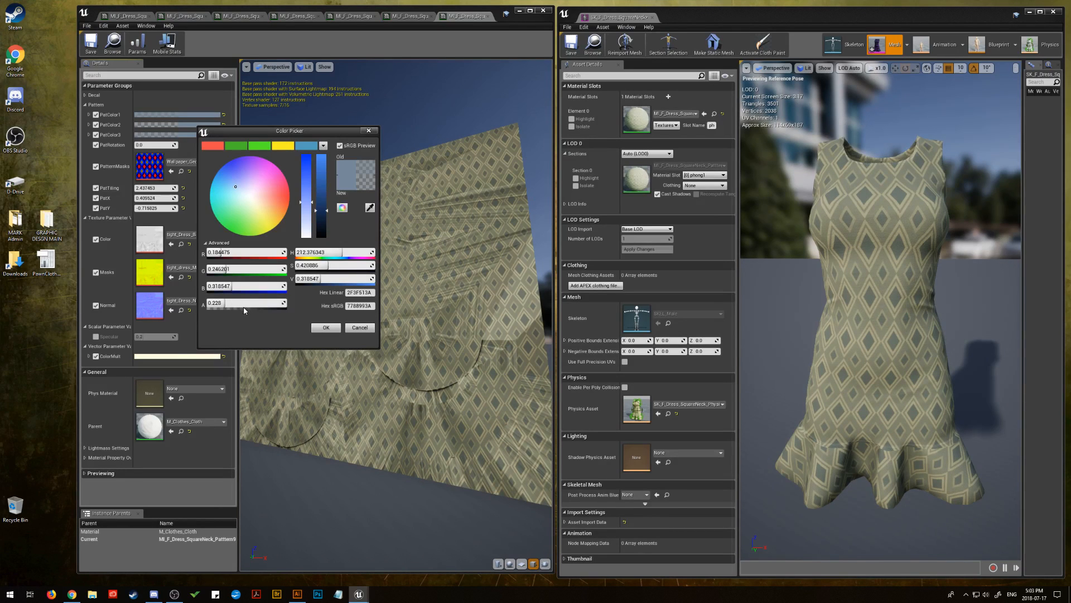
left_click_drag(232, 302, 277, 302)
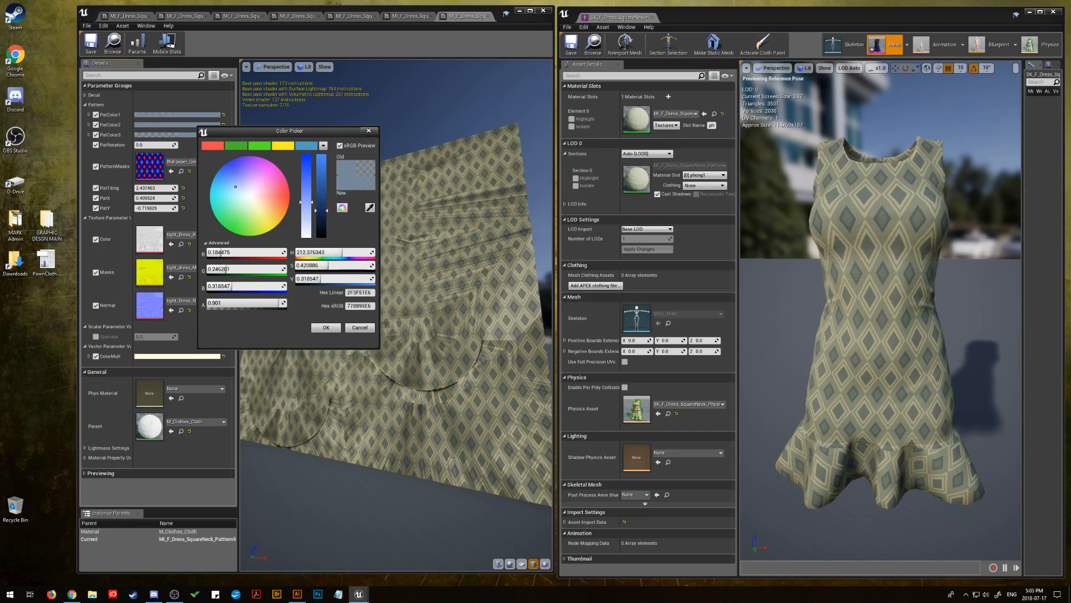
left_click(326, 328)
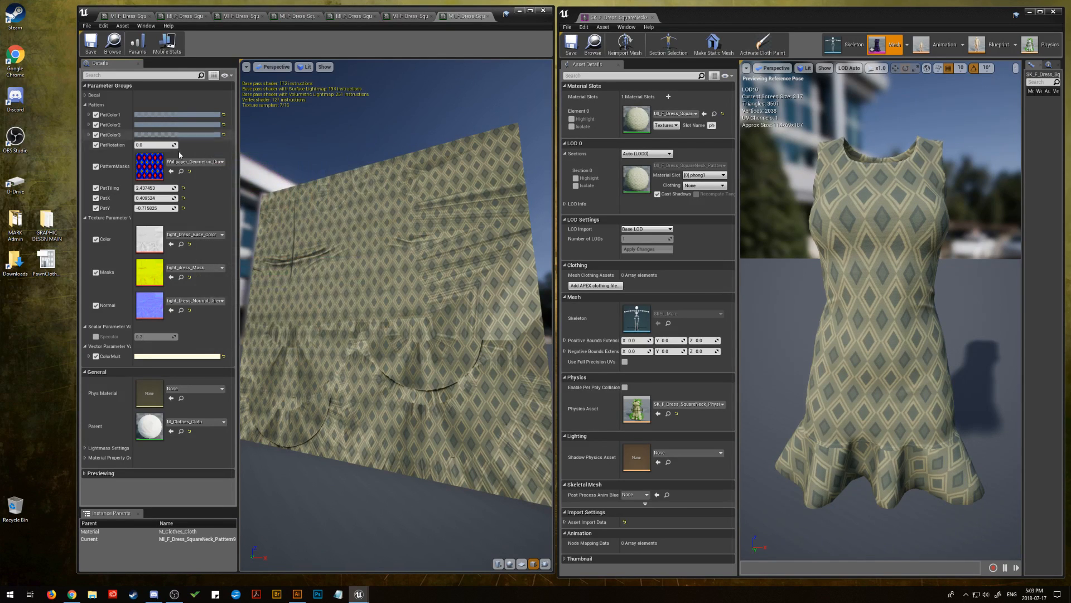
Adjust PatColor3's alpha, trying a high opacity before lowering it again
left_click(192, 134)
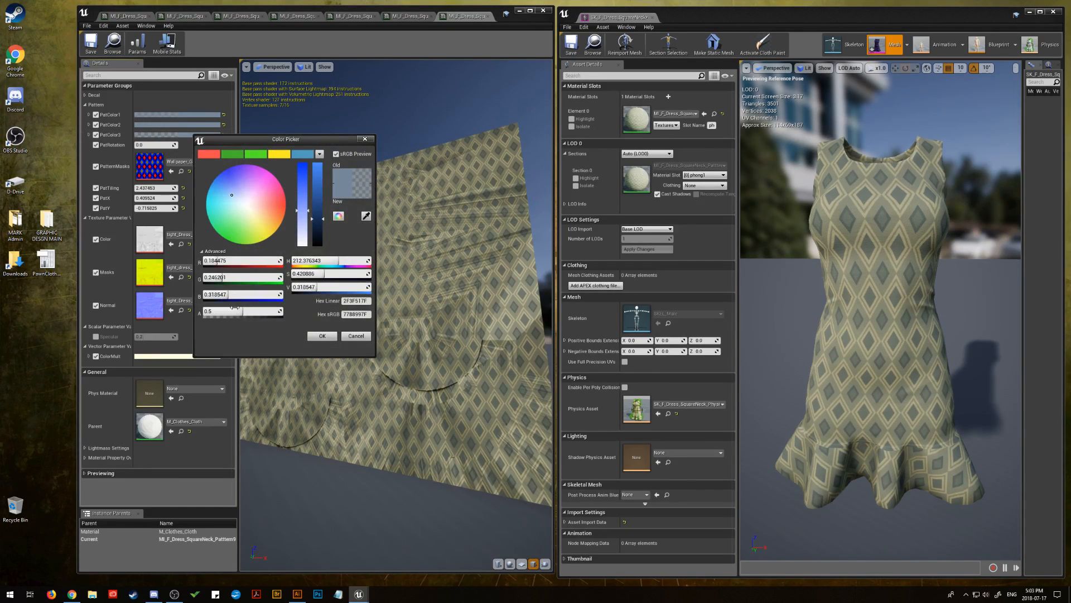
left_click_drag(239, 310, 282, 311)
left_click_drag(282, 311, 242, 311)
left_click(322, 336)
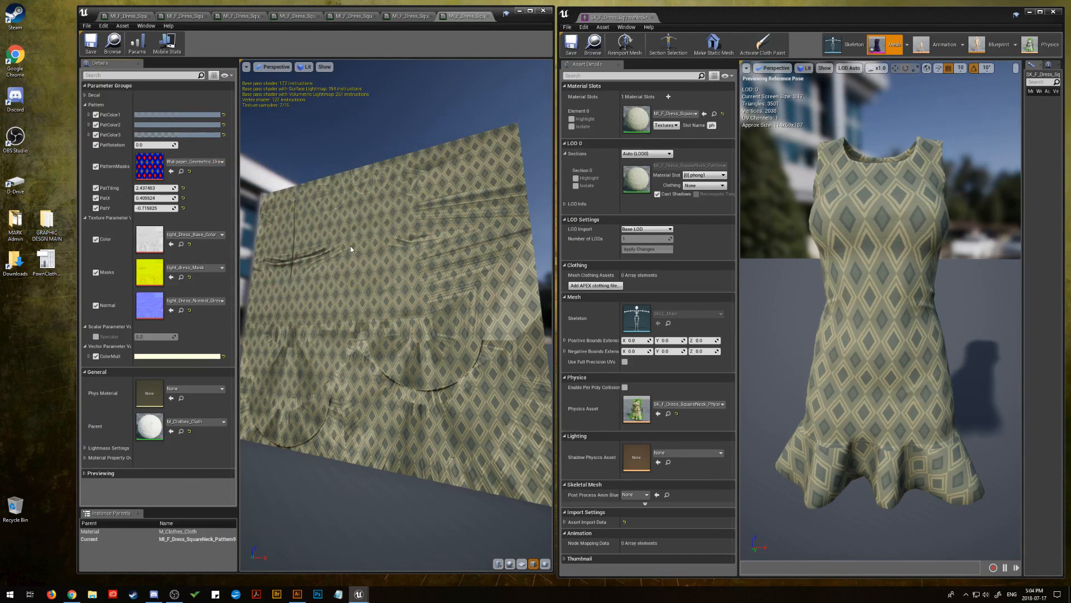